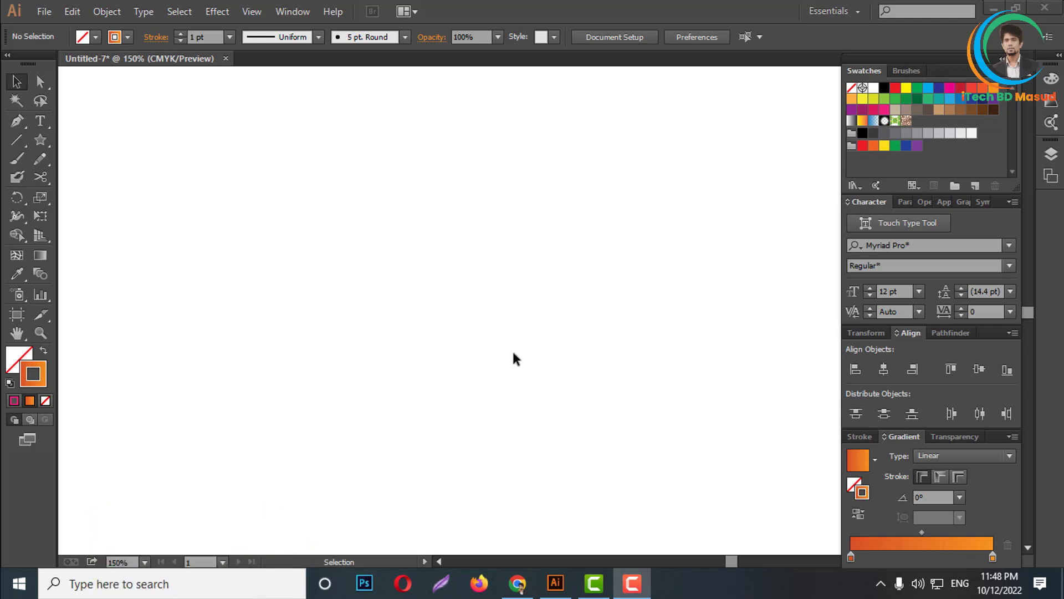
- Draw an 85 × 85 px circle with the Ellipse tool near the artboard's centre
key(ctrl+0)
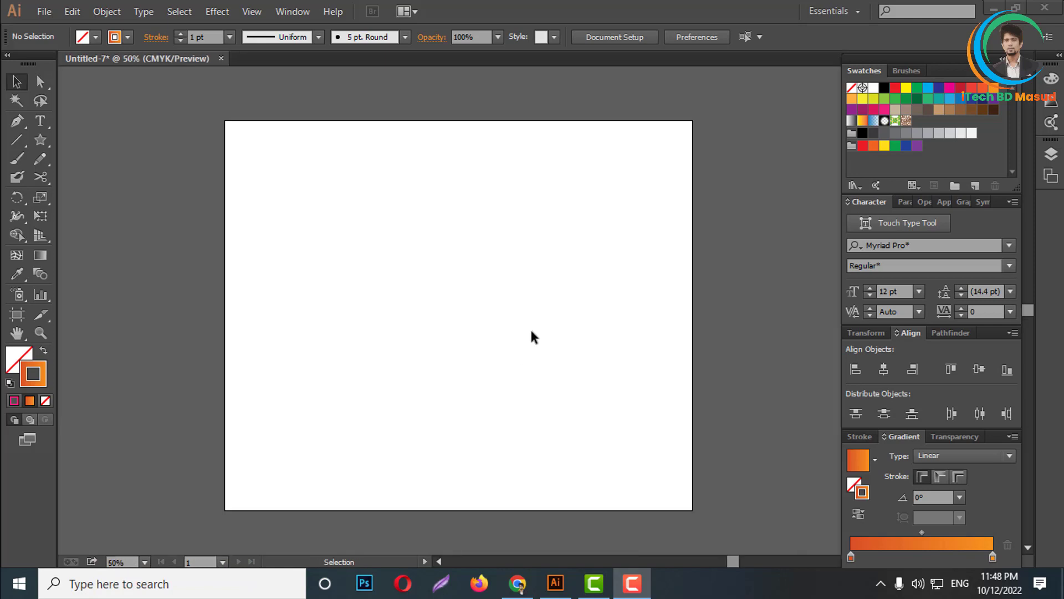
key(ctrl+plus)
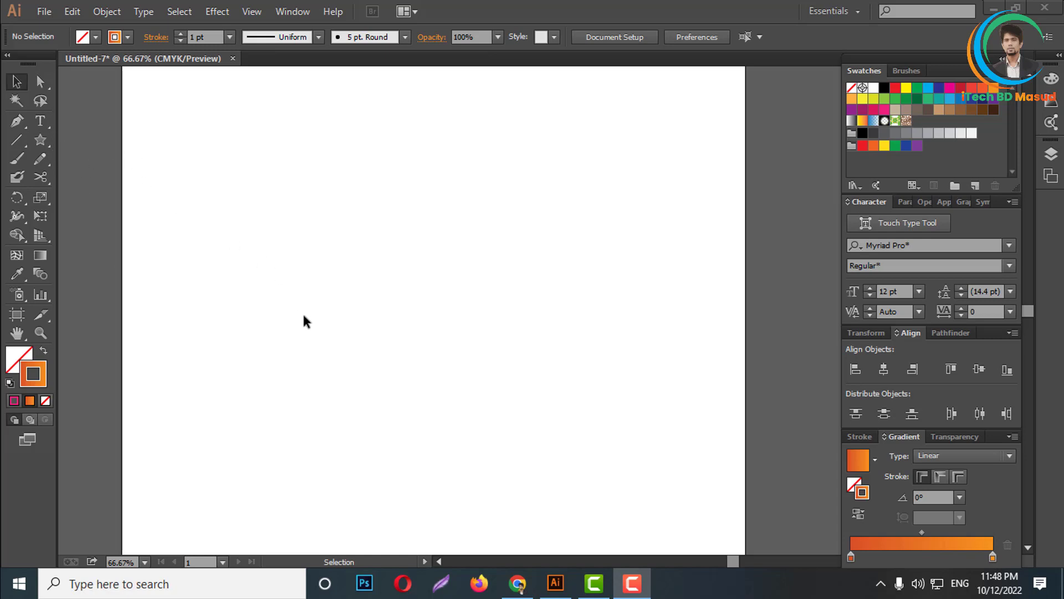
drag(40, 140, 127, 183)
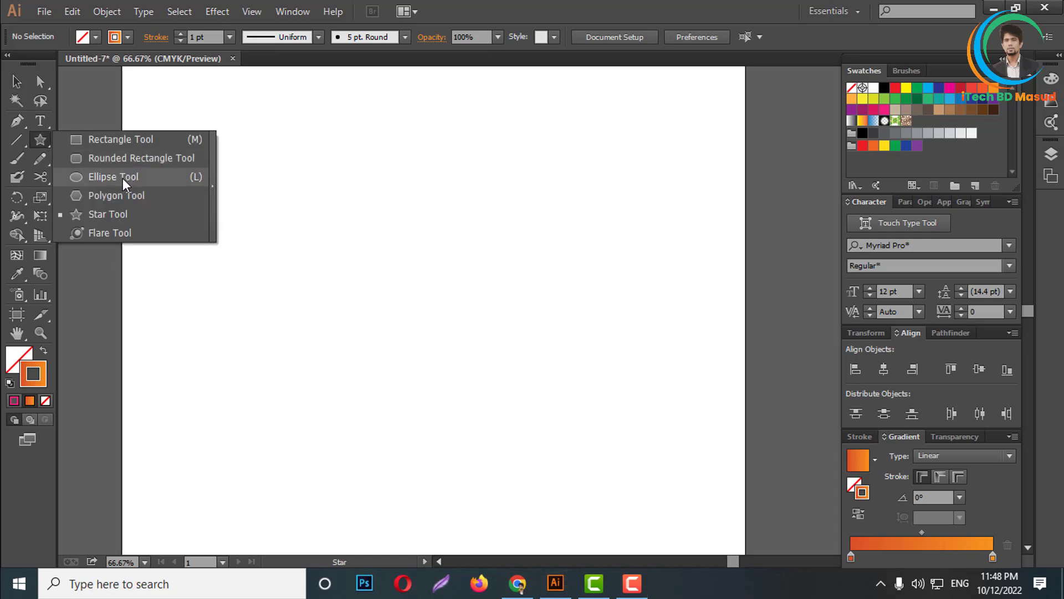
click(123, 179)
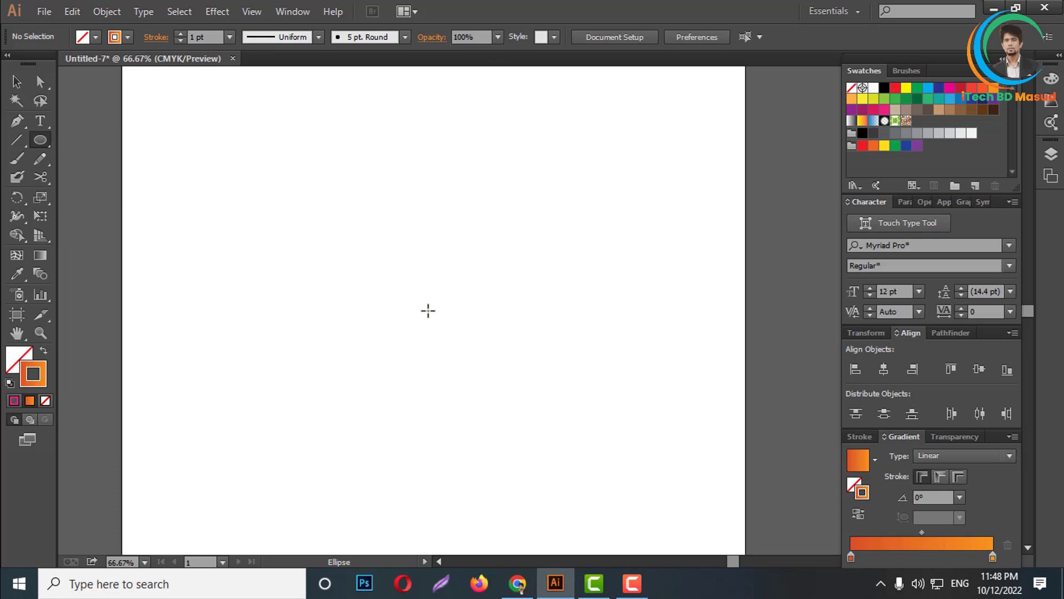
click(430, 308)
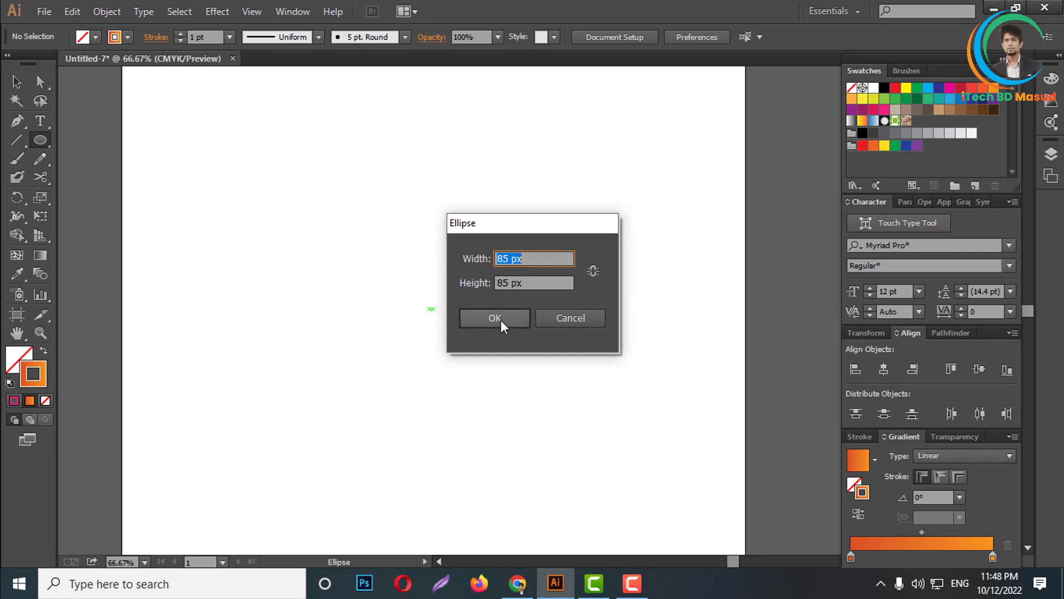
click(501, 321)
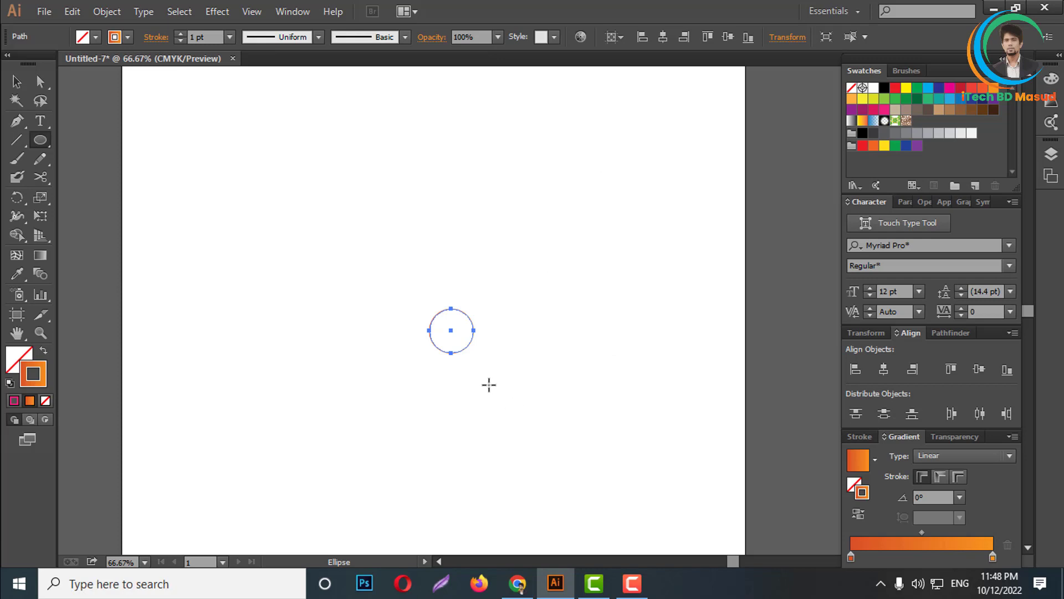
key(super+space)
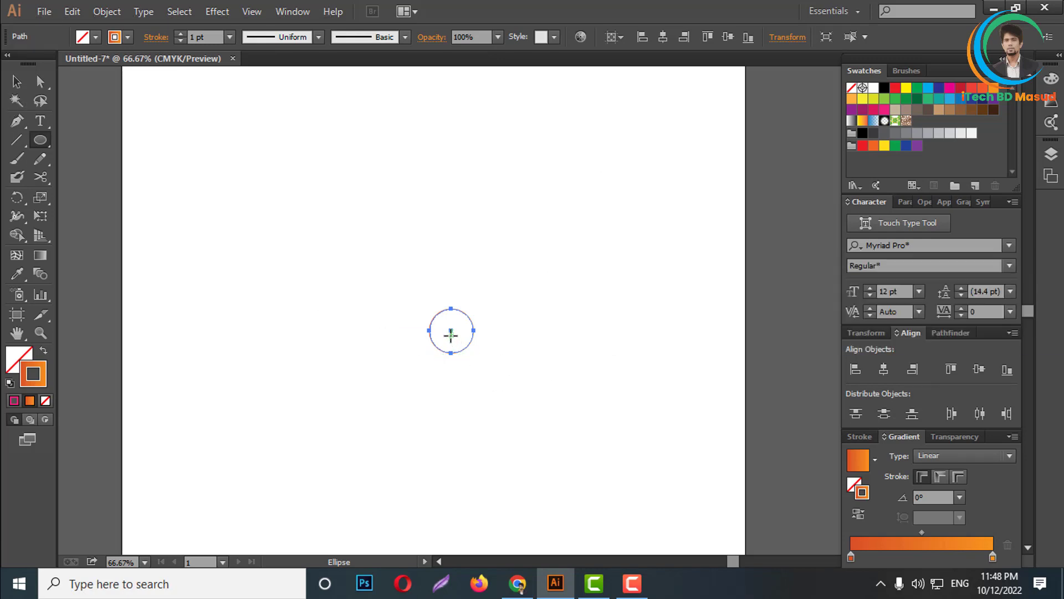
- Create a 10-point star centred on the circle with radii 133 px and 63 px
click(38, 142)
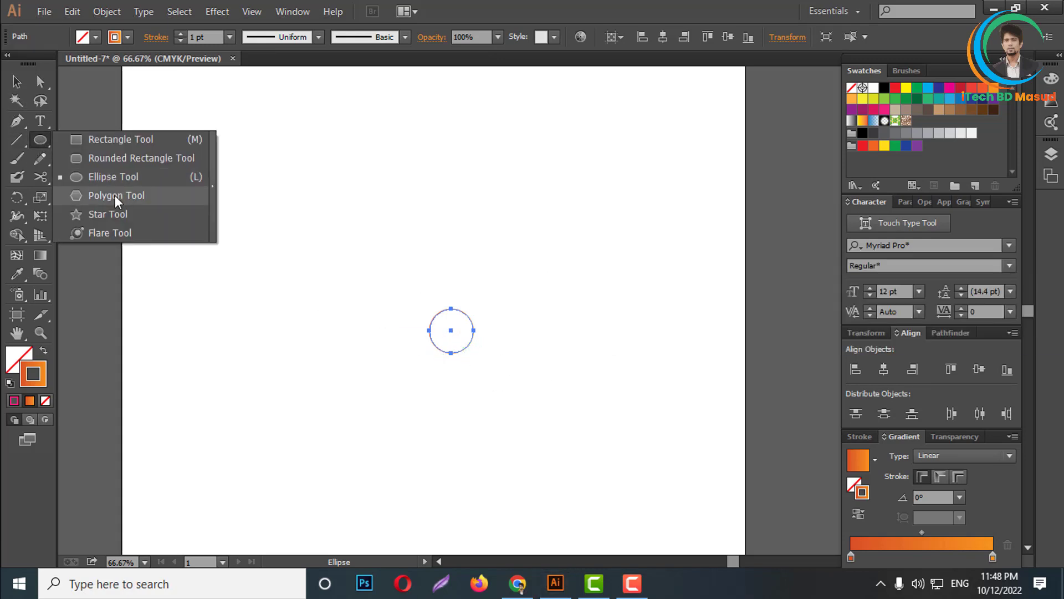
click(94, 220)
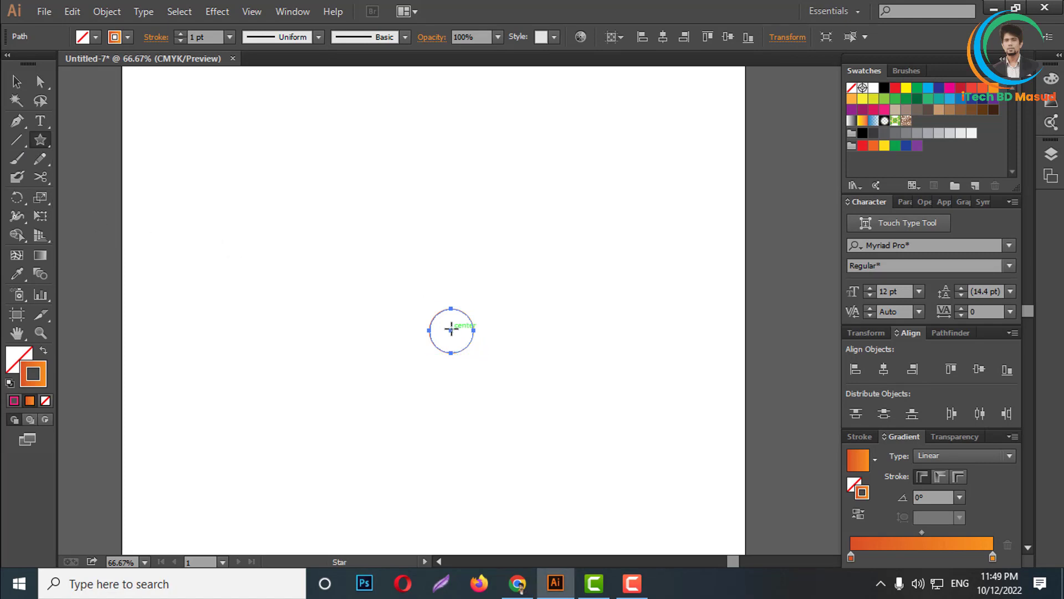
click(451, 329)
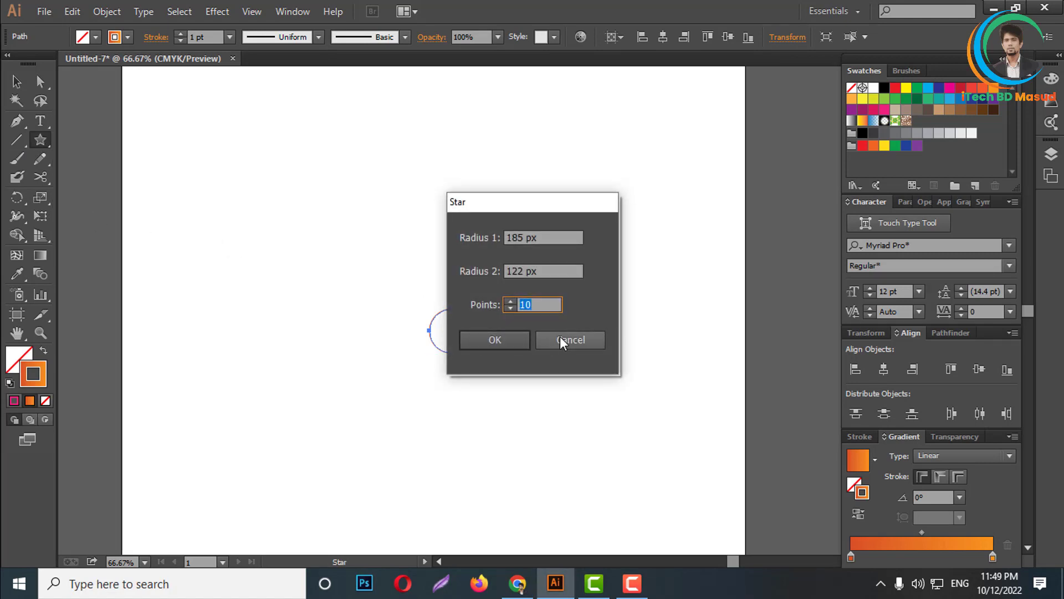
click(543, 242)
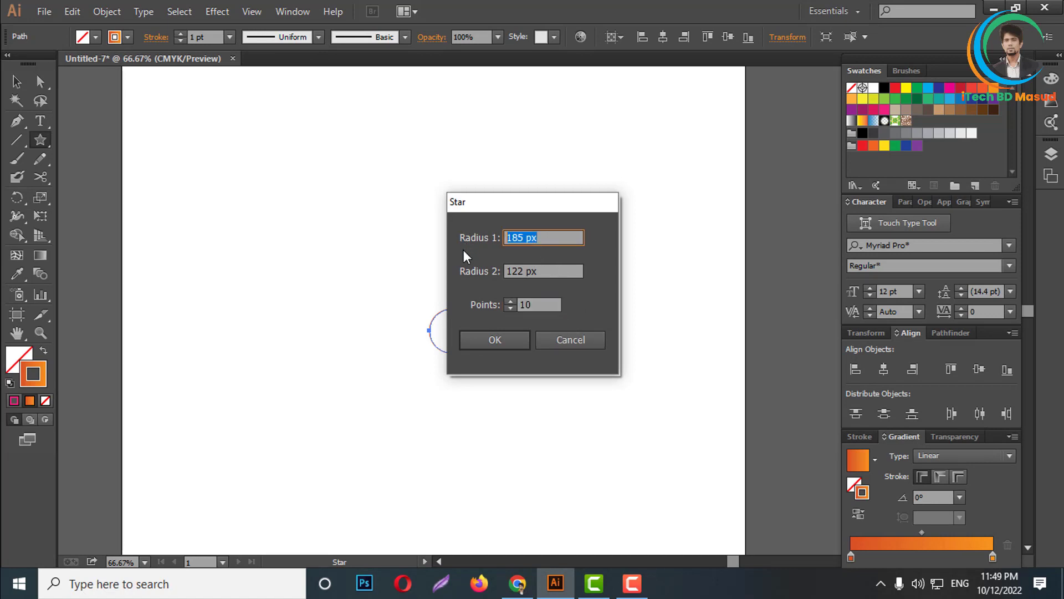
text(133)
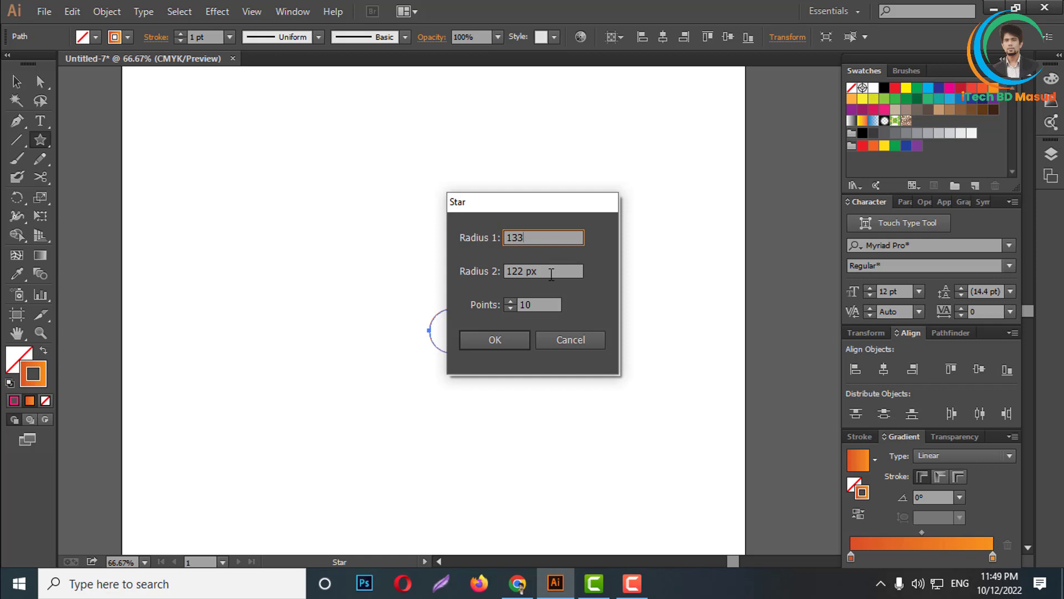
click(547, 271)
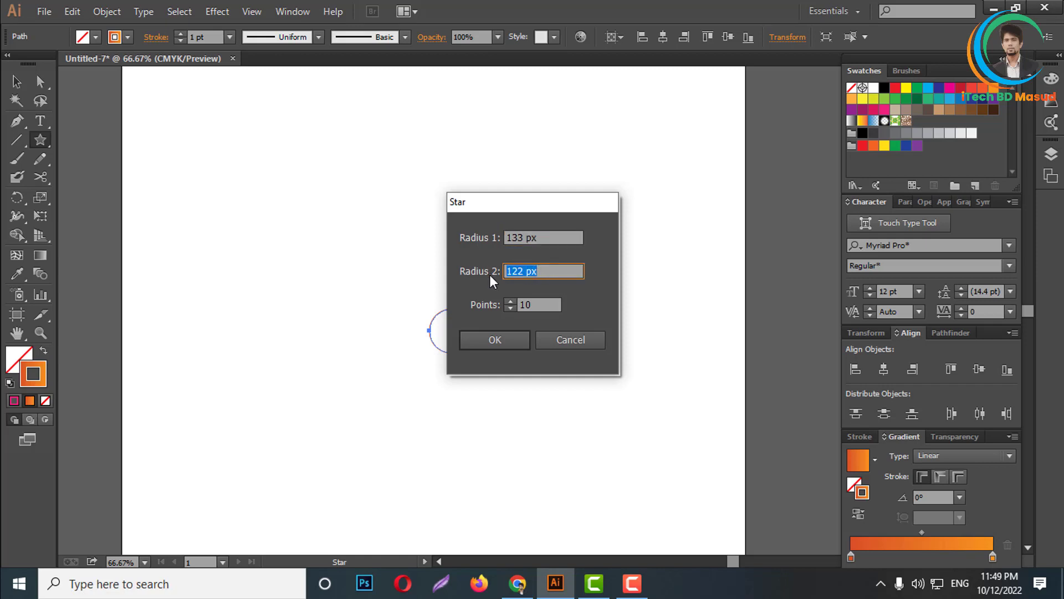
text(63)
click(507, 341)
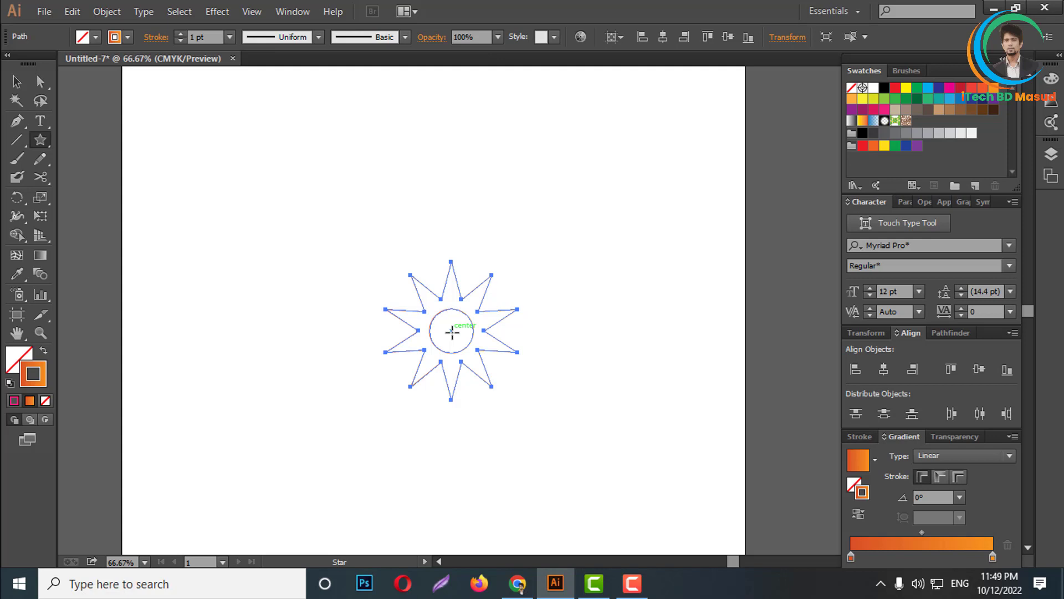
- Add a larger concentric star with radii 185 px and 122 px
click(451, 332)
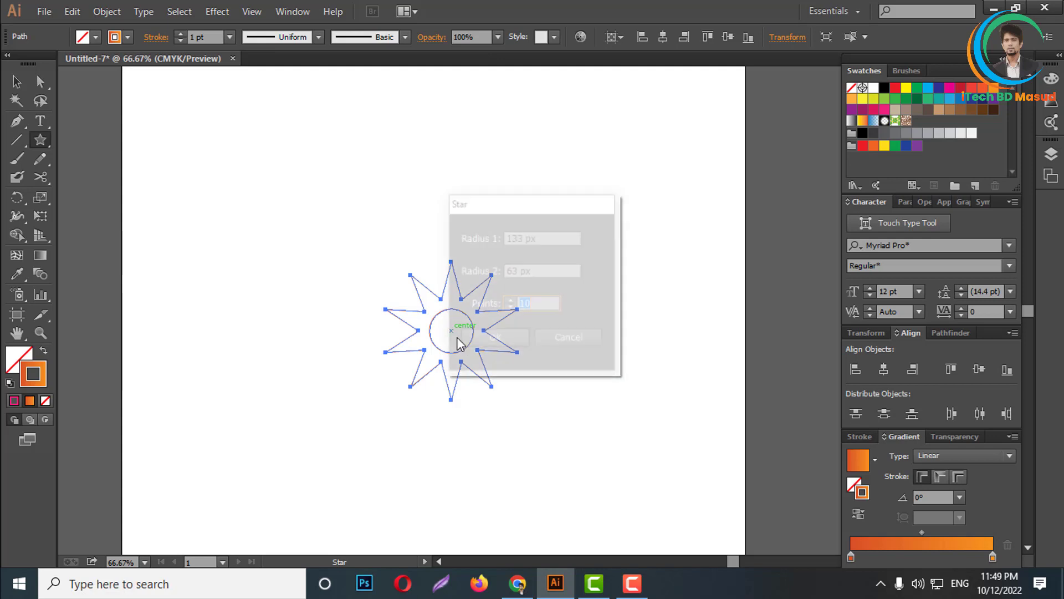
drag(531, 240, 448, 248)
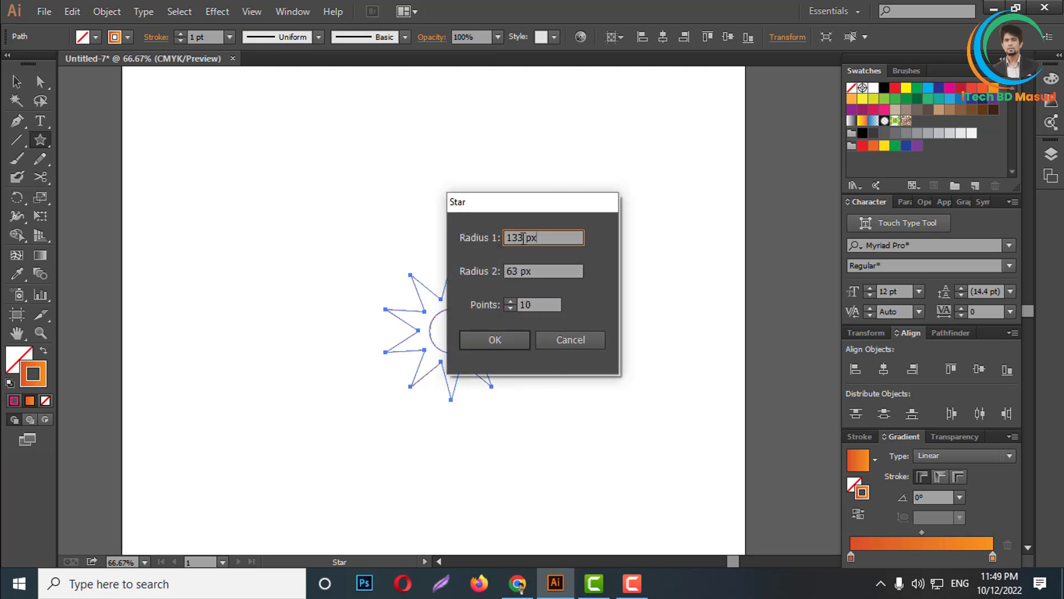
text(18)
text(5)
key(Tab)
text(1)
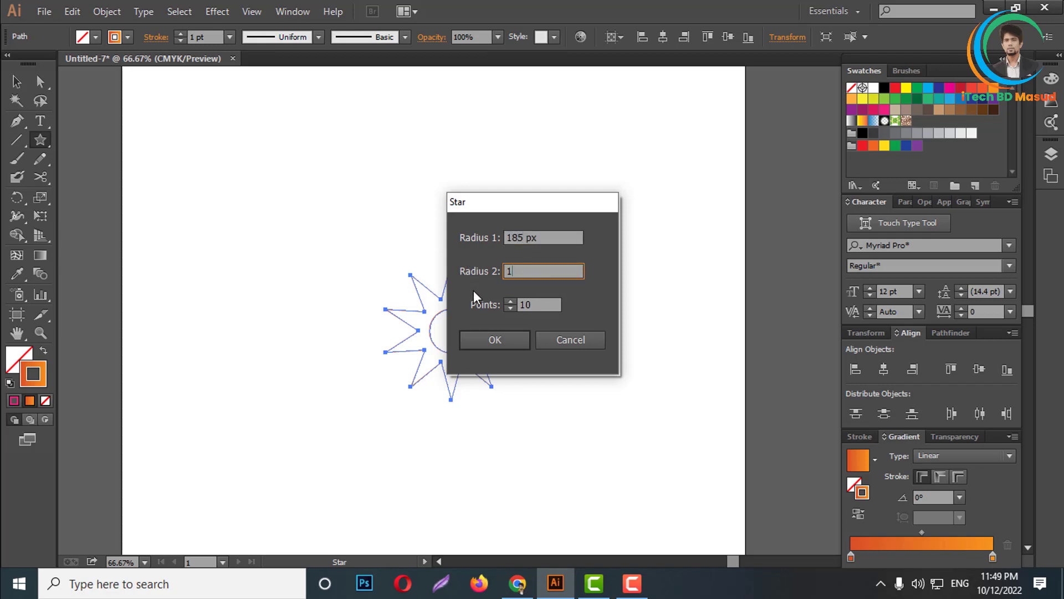
text(22)
click(496, 340)
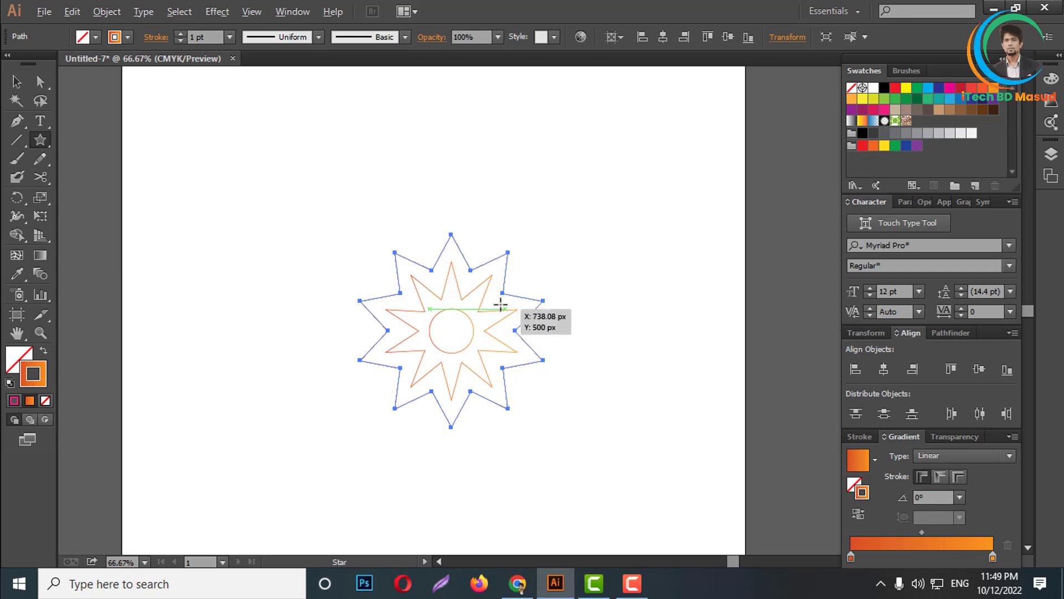
scroll(496, 302, up, 2)
- Select then deselect the shapes, and switch to the Direct Selection tool
click(16, 82)
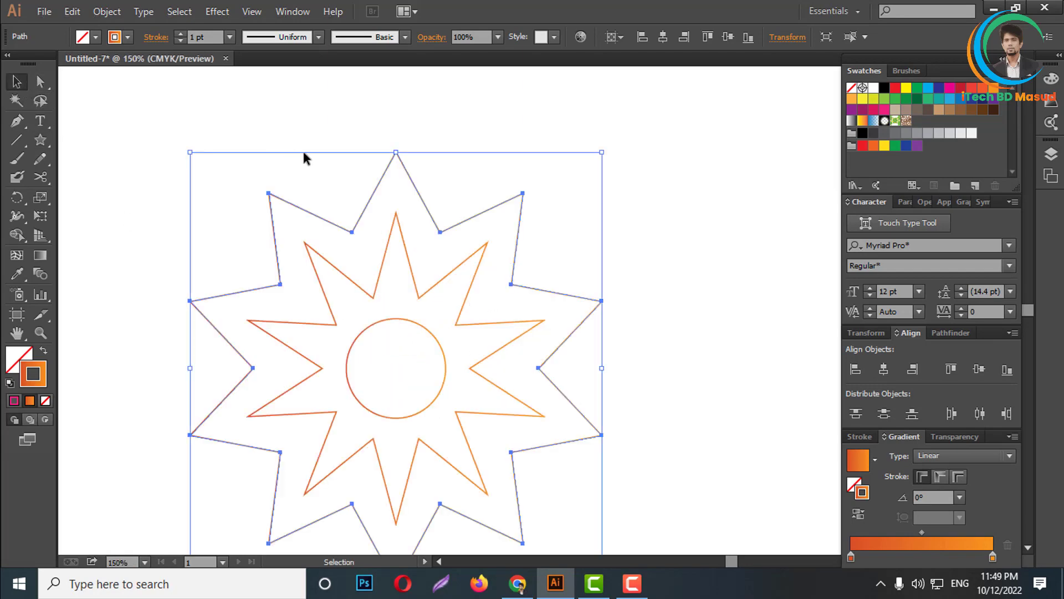
drag(323, 142, 541, 448)
click(623, 274)
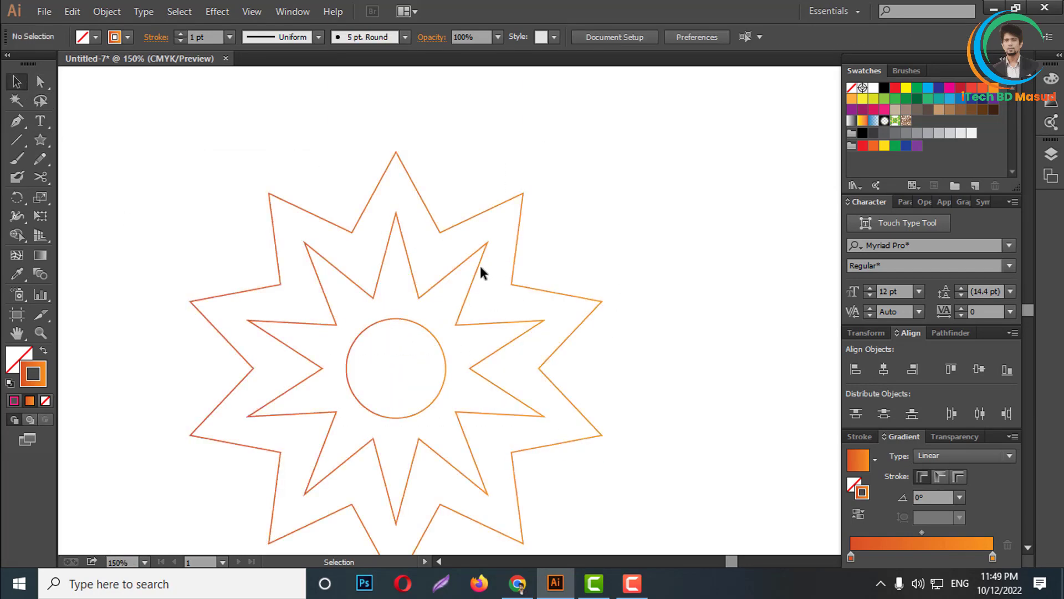
scroll(439, 285, up, 1)
scroll(585, 224, up, 2)
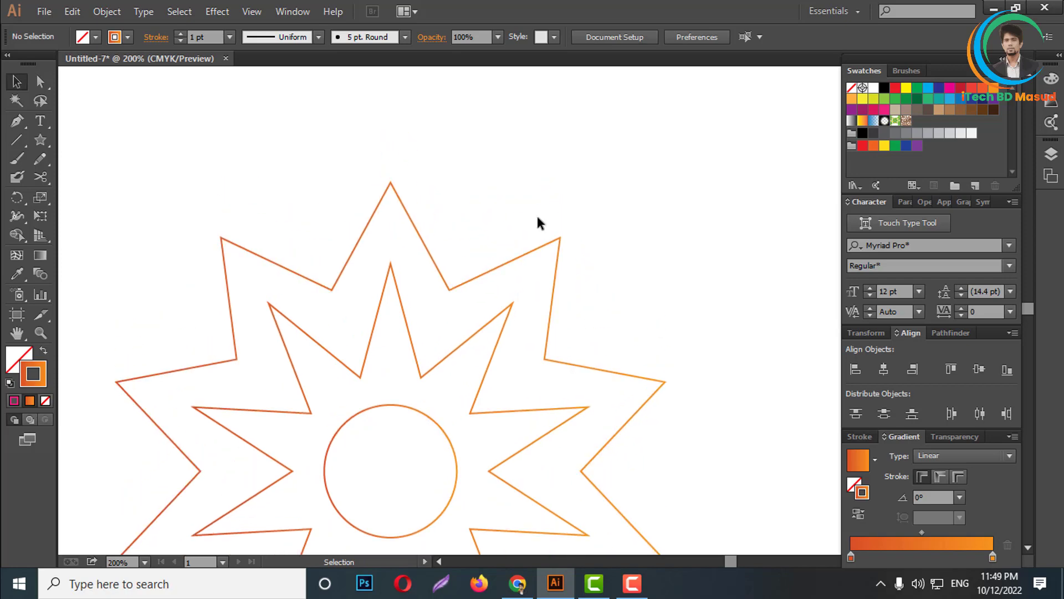
key(a)
scroll(480, 201, down, 2)
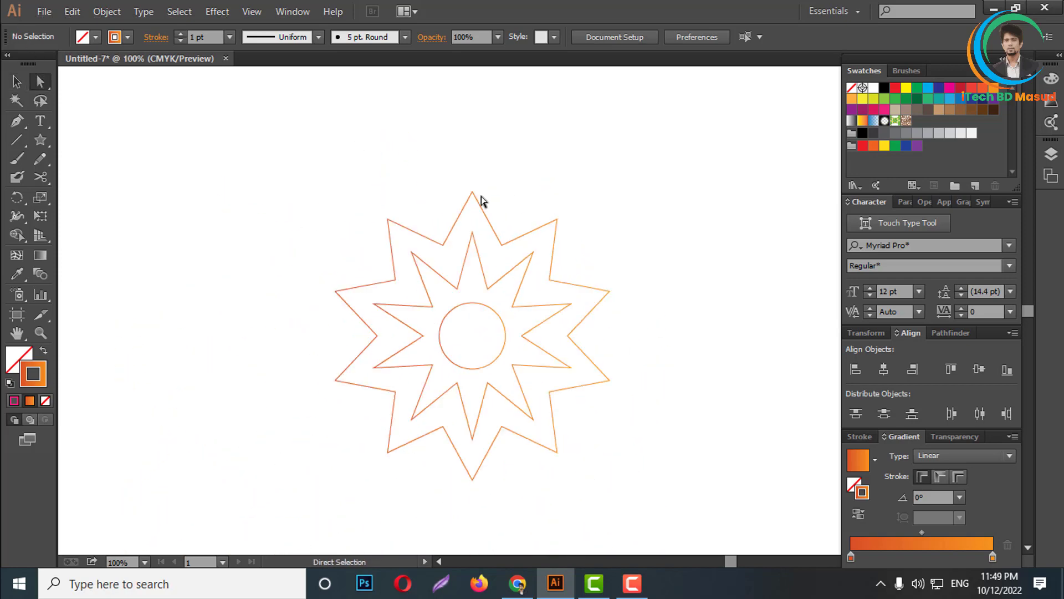
scroll(482, 204, up, 3)
scroll(469, 191, up, 1)
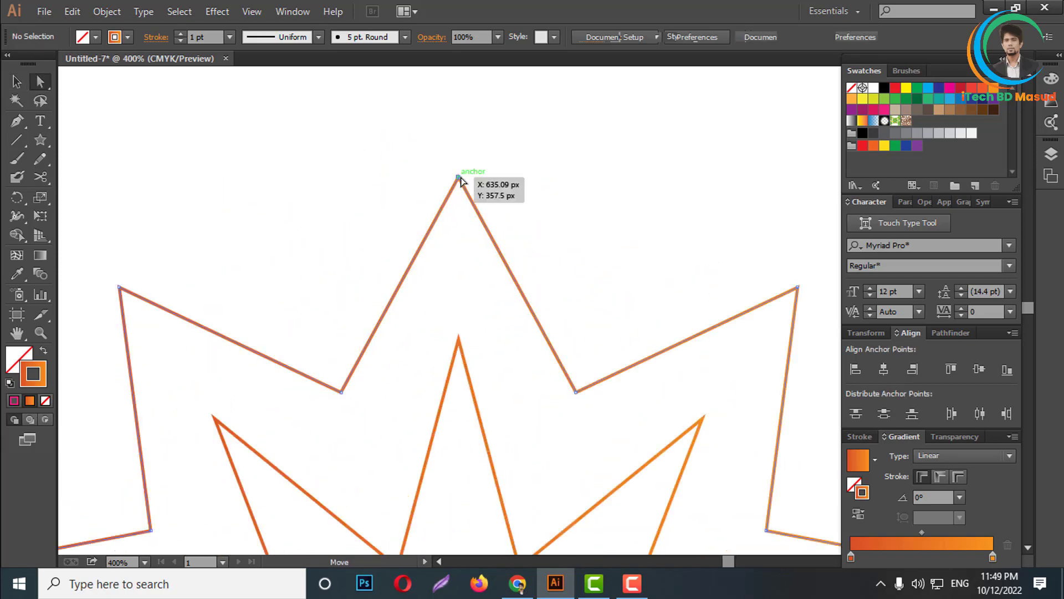
- Shift-select the large star's outer tip anchors, starting with the top and left tips
click(460, 178)
scroll(517, 201, down, 2)
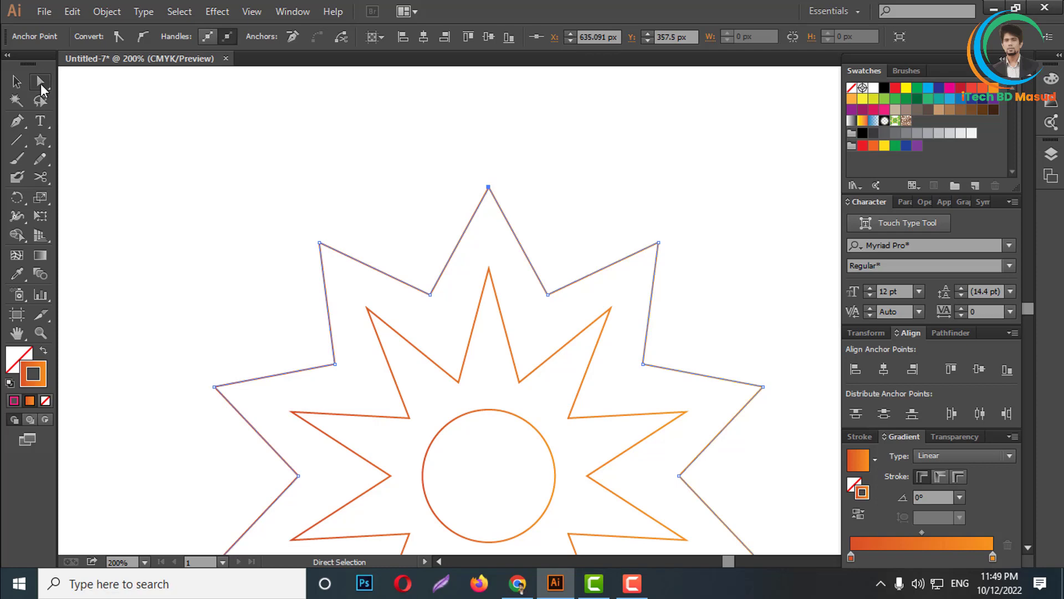
scroll(492, 206, up, 2)
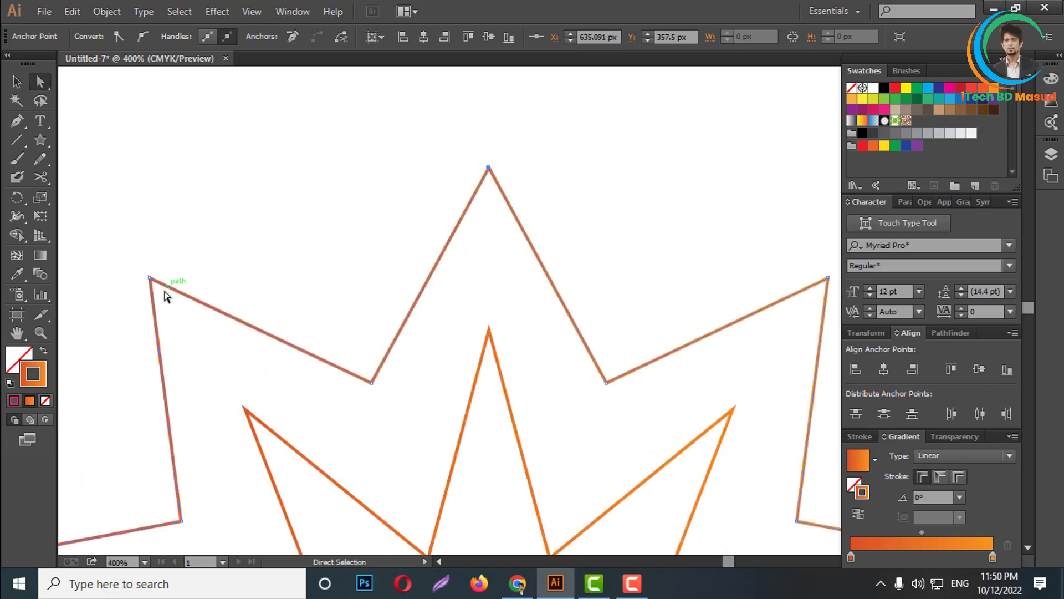
shift+click(150, 277)
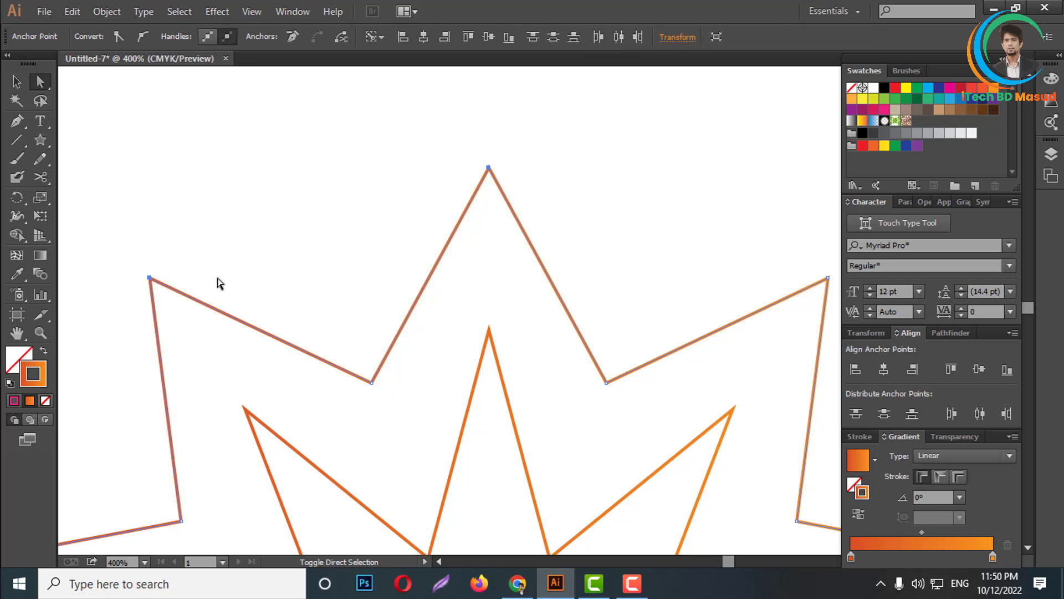
scroll(435, 239, down, 3)
scroll(285, 359, up, 1)
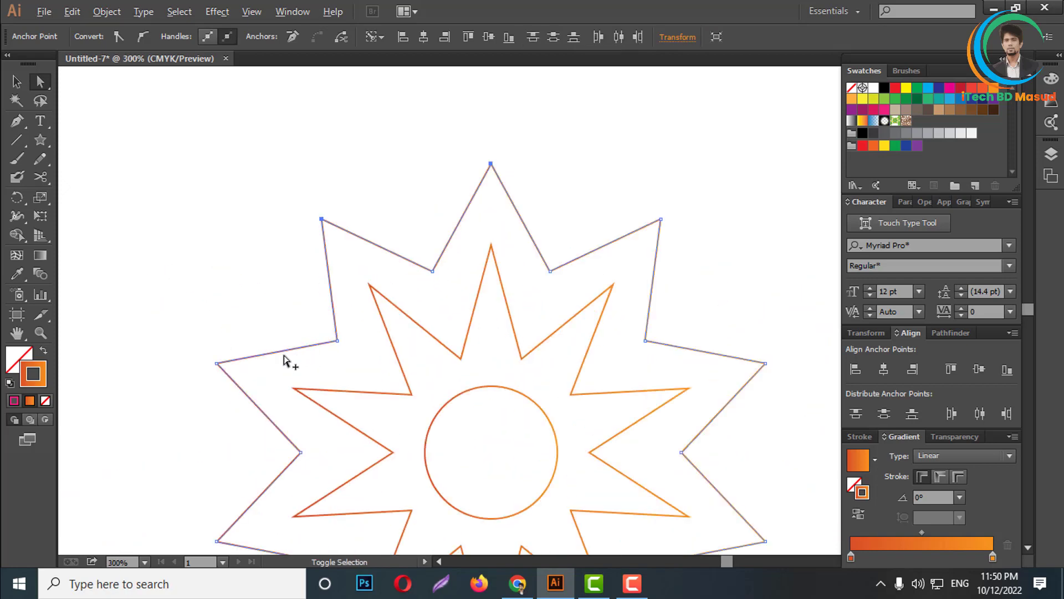
scroll(222, 369, up, 2)
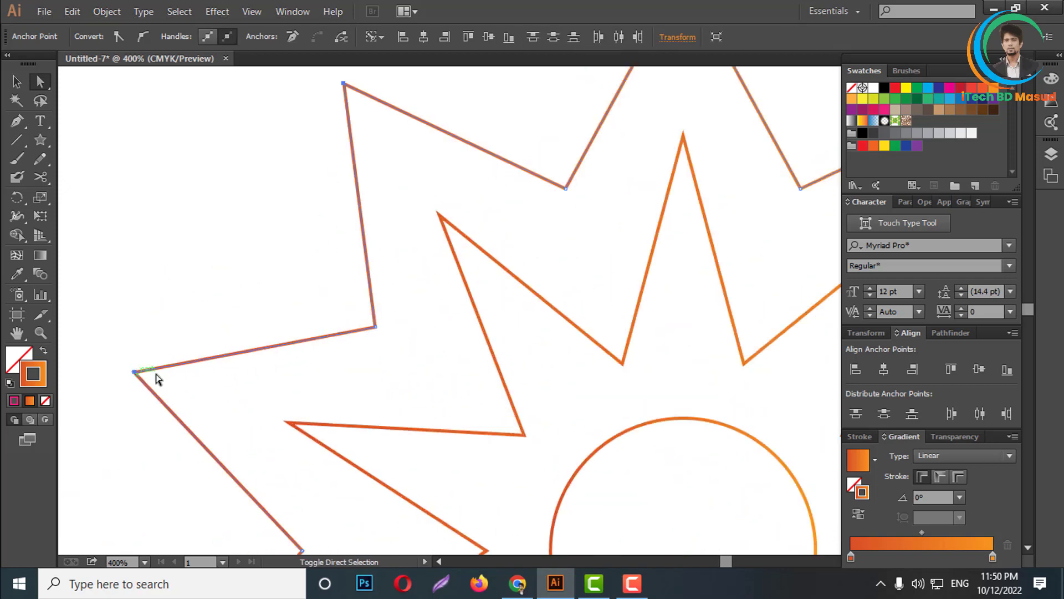
scroll(447, 238, down, 3)
scroll(335, 388, up, 2)
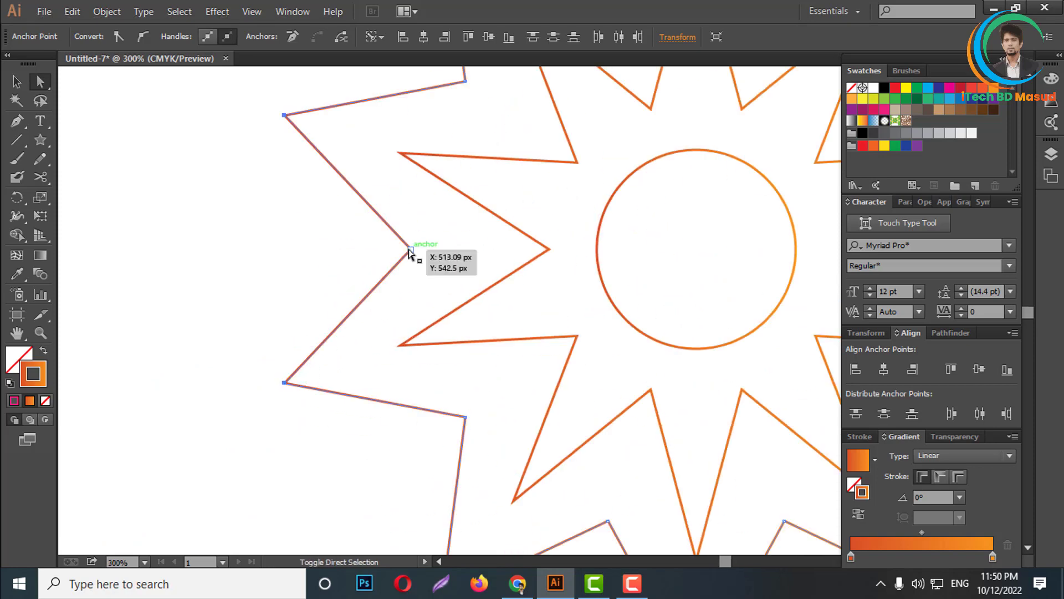
scroll(464, 373, down, 3)
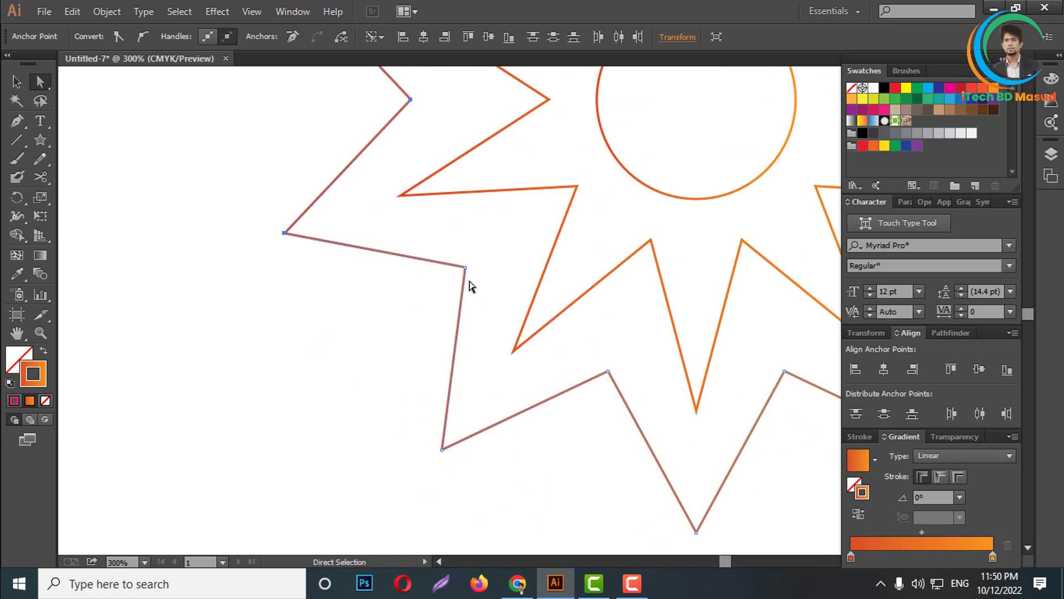
click(466, 268)
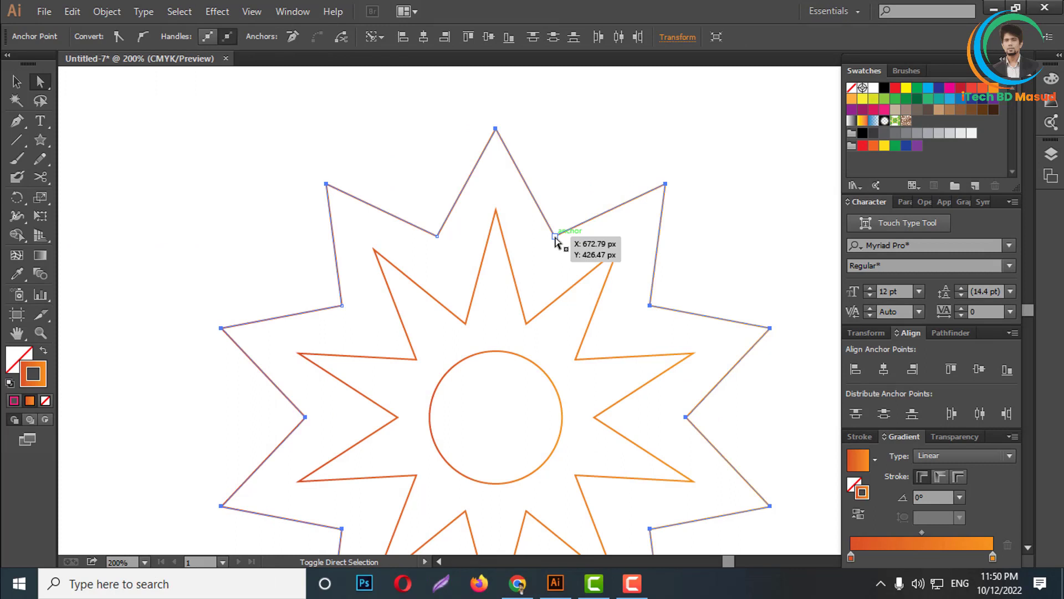
click(556, 237)
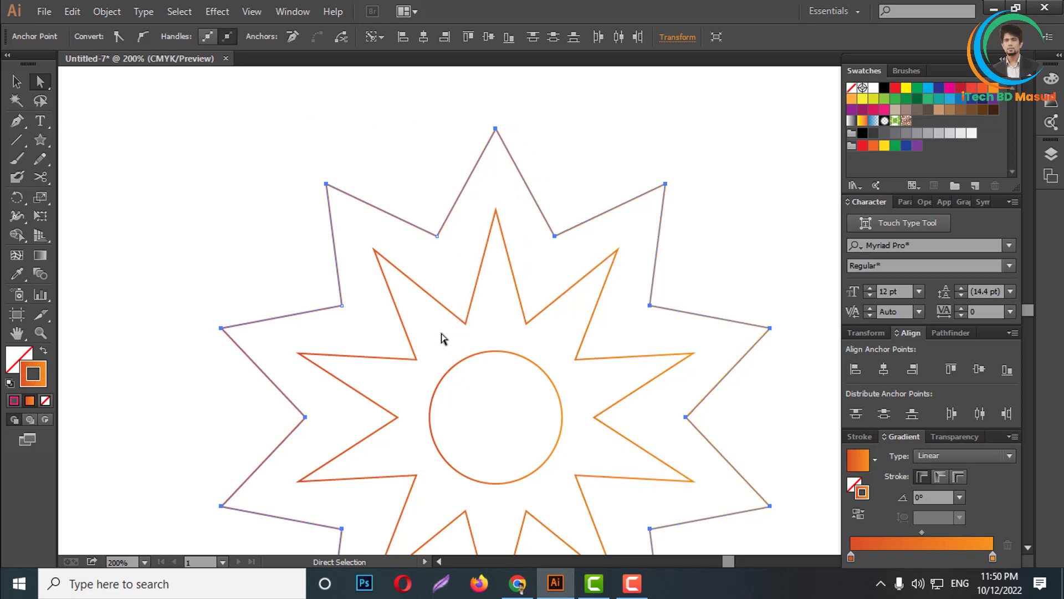
click(342, 306)
- Convert the selected outer tips to smooth anchors, fix the leftover sharp tip, and deselect
click(143, 38)
key(ctrl+1)
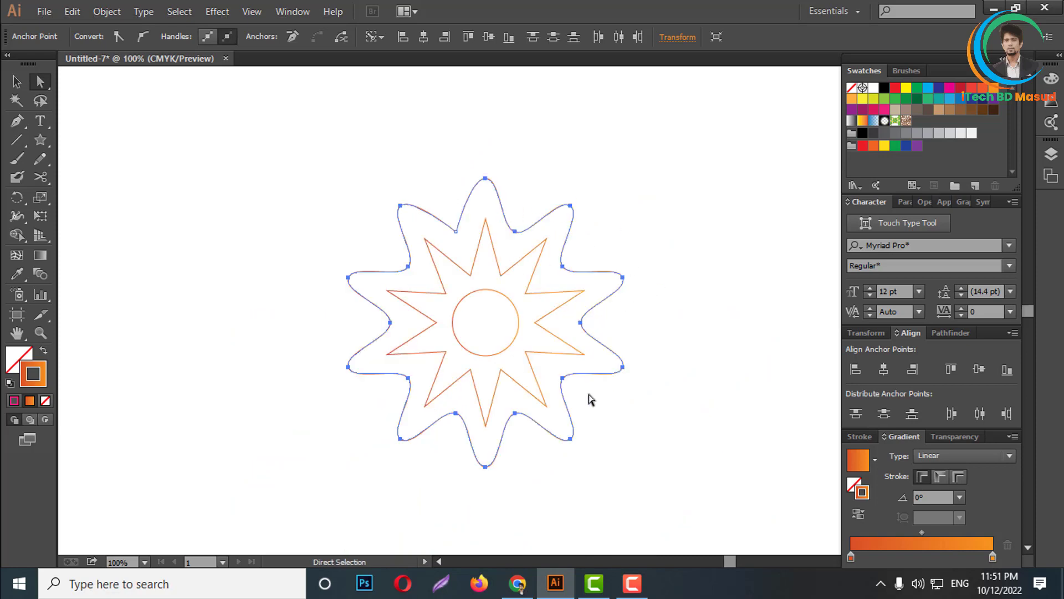
scroll(480, 244, up, 3)
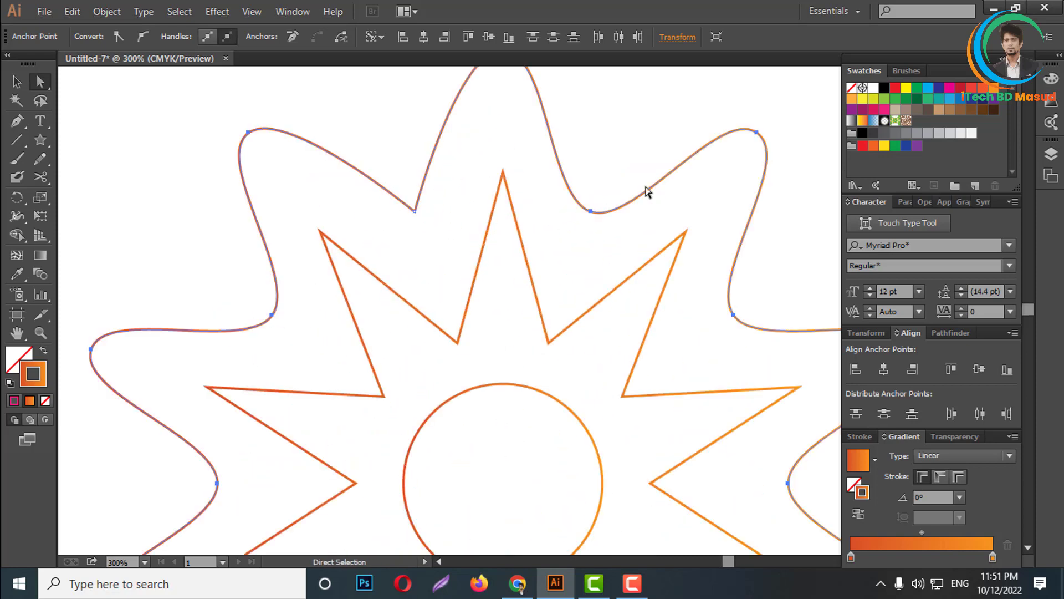
click(415, 212)
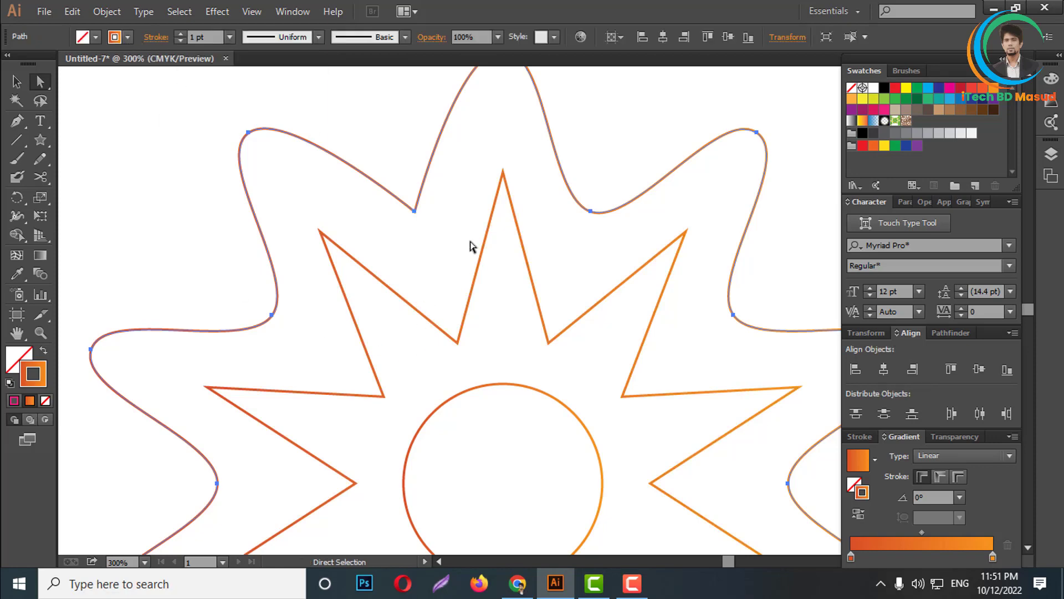
click(415, 212)
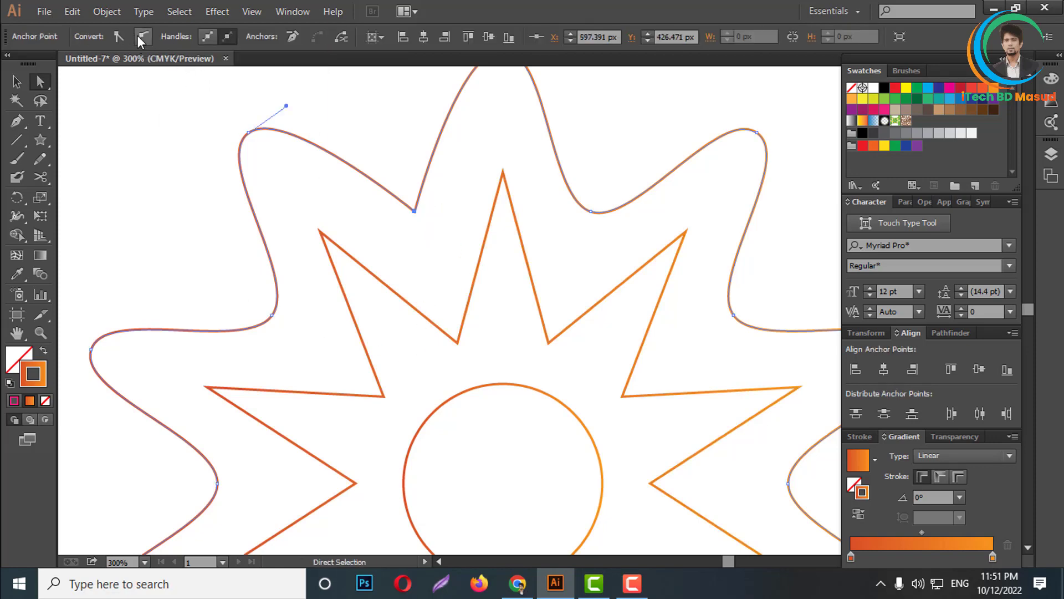
click(142, 37)
key(ctrl+minus)
key(ctrl+minus)
key(ctrl+minus)
key(ctrl+minus)
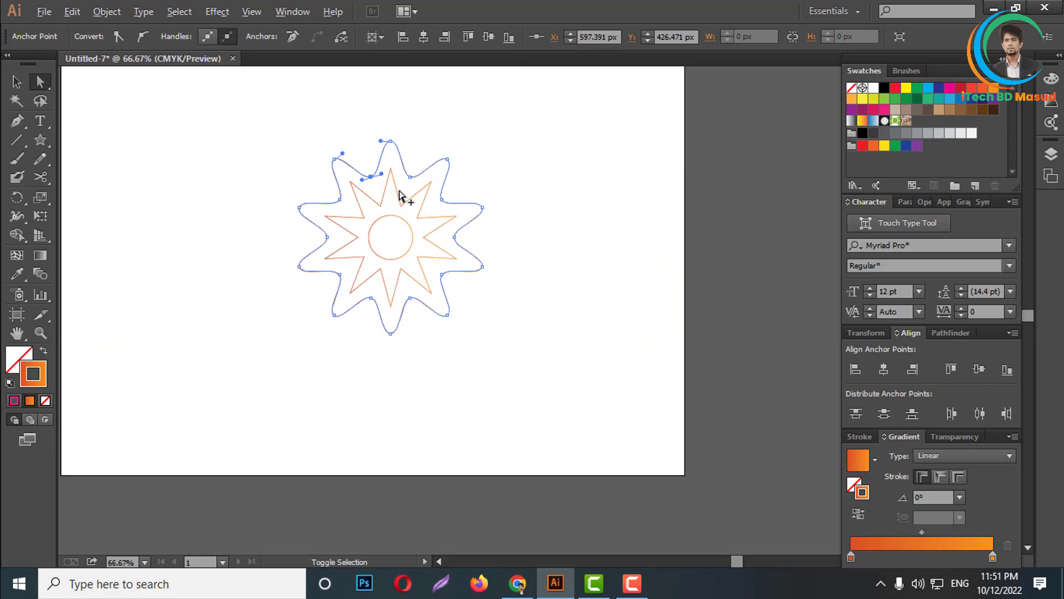
key(ctrl+plus)
key(ctrl+plus)
click(574, 169)
key(ctrl+plus)
key(ctrl+plus)
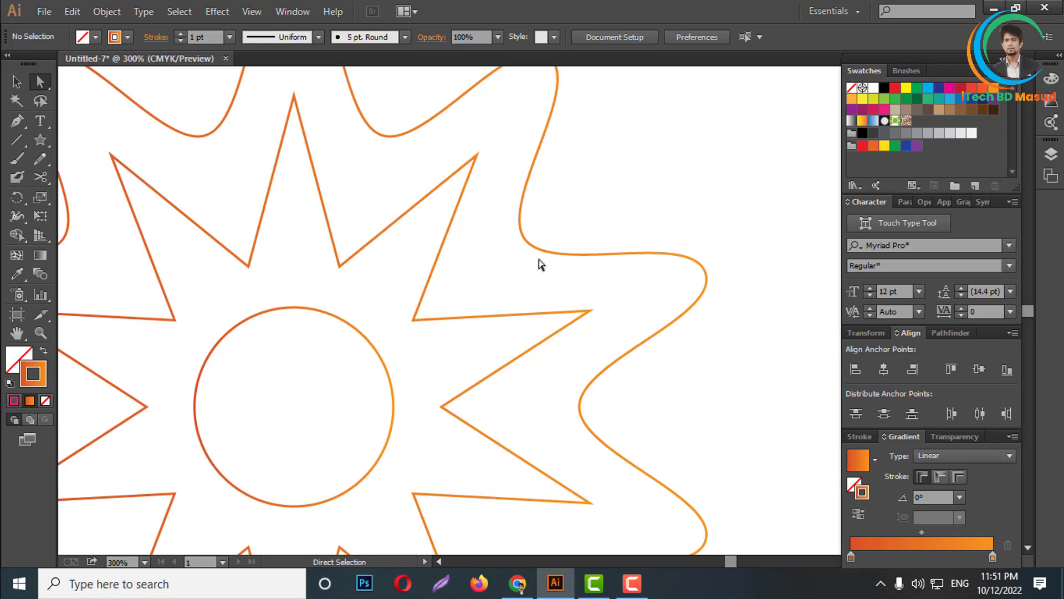
- Select all the inner star's tip anchors and convert them to smooth petal curves
click(478, 157)
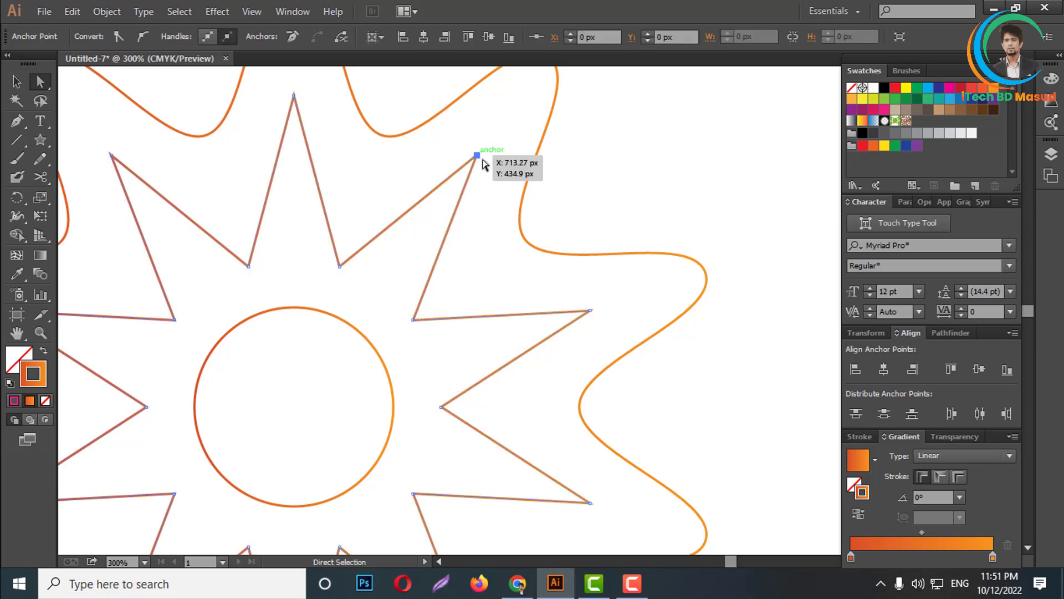
shift+click(294, 96)
shift+click(112, 155)
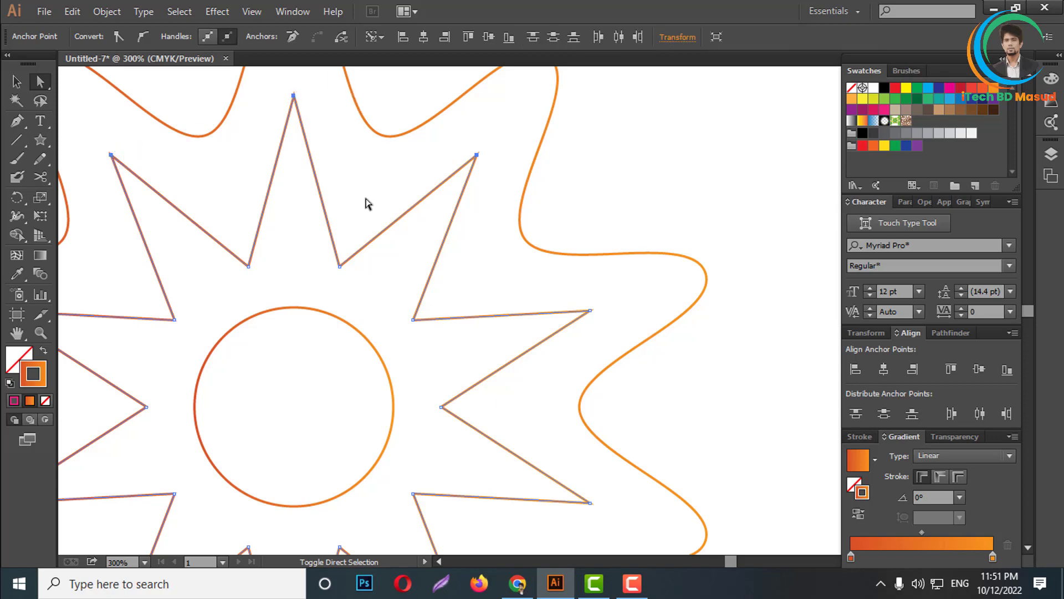
shift+click(591, 312)
scroll(635, 352, down, 5)
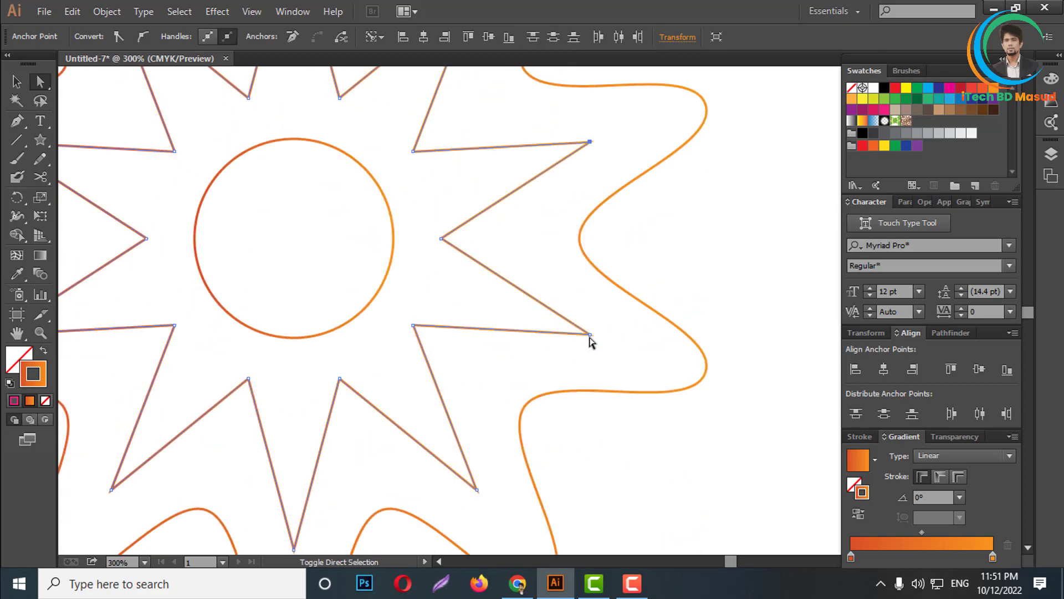
shift+click(591, 334)
shift+click(477, 489)
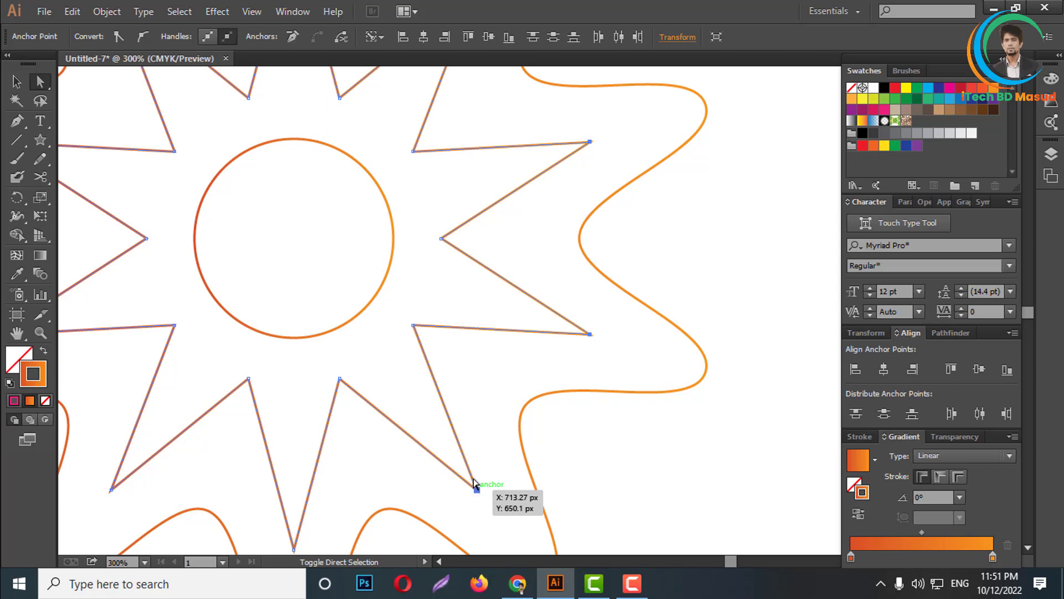
scroll(388, 483, down, 2)
shift+click(294, 475)
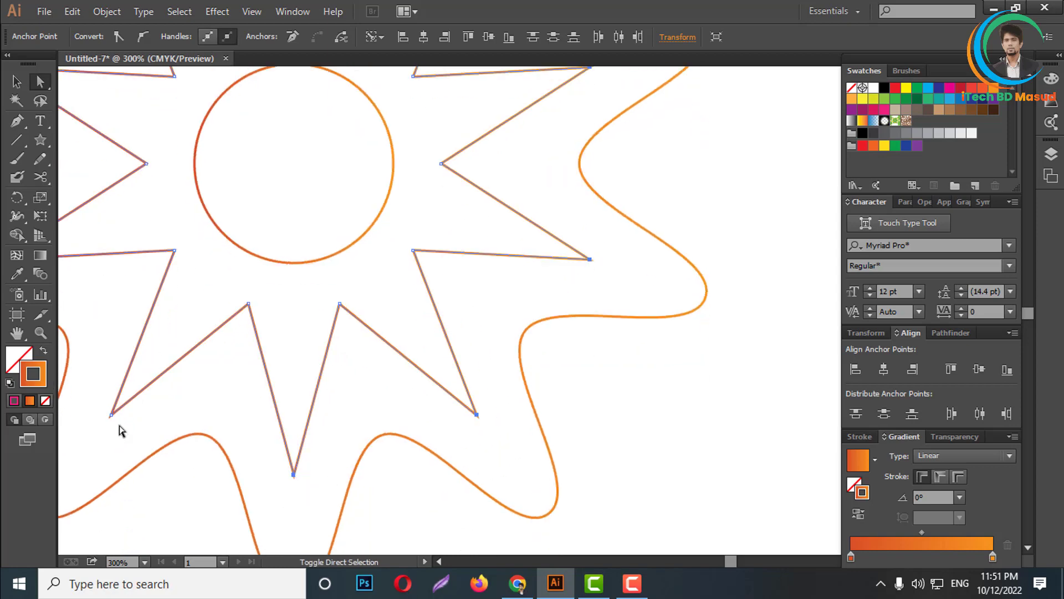
shift+click(111, 415)
alt+scroll(419, 384, up, 2)
alt+scroll(245, 305, up, 2)
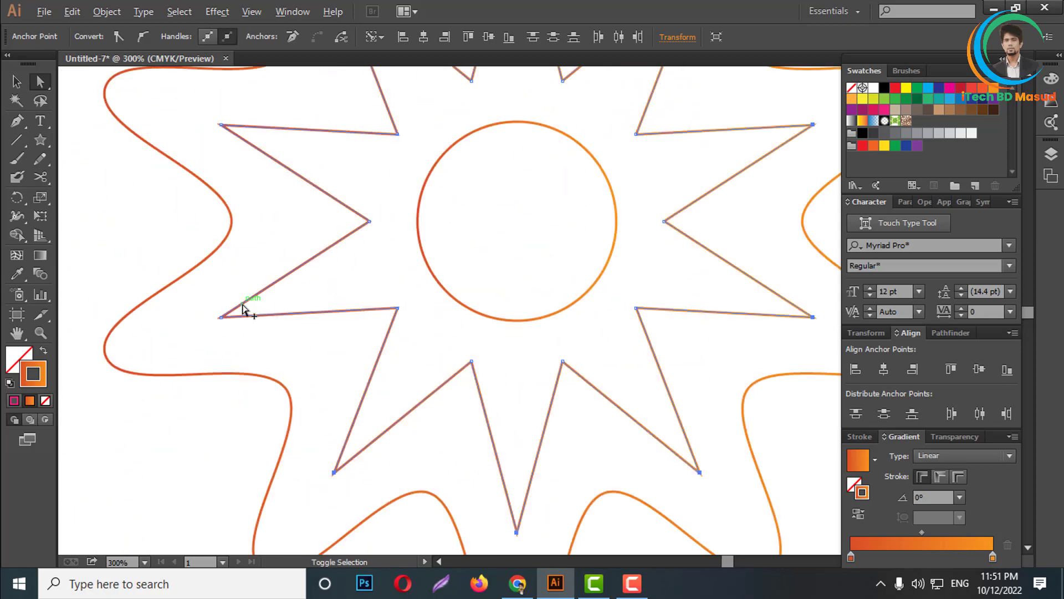
shift+click(221, 125)
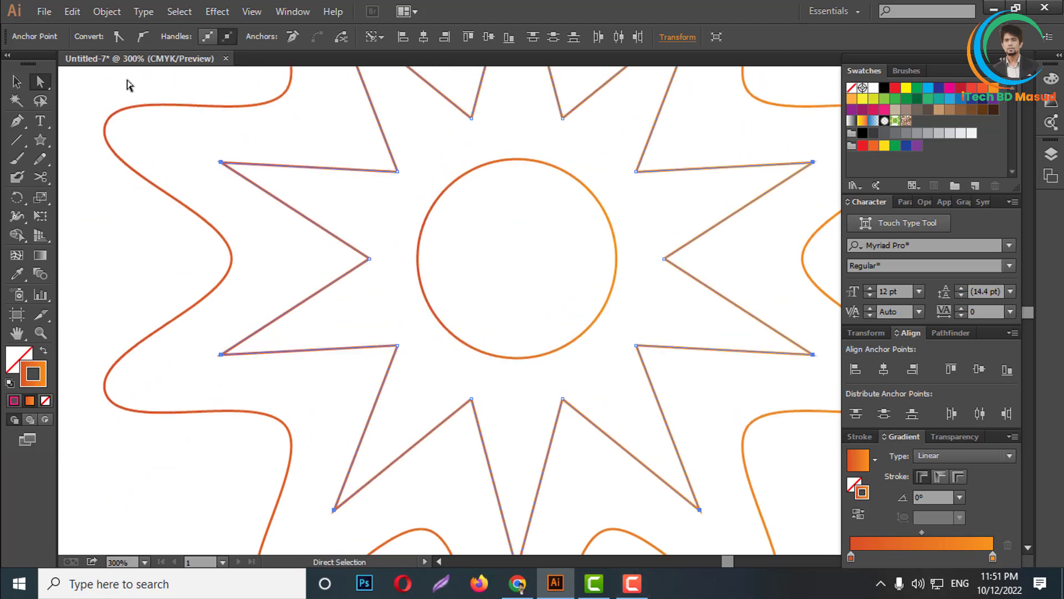
click(144, 37)
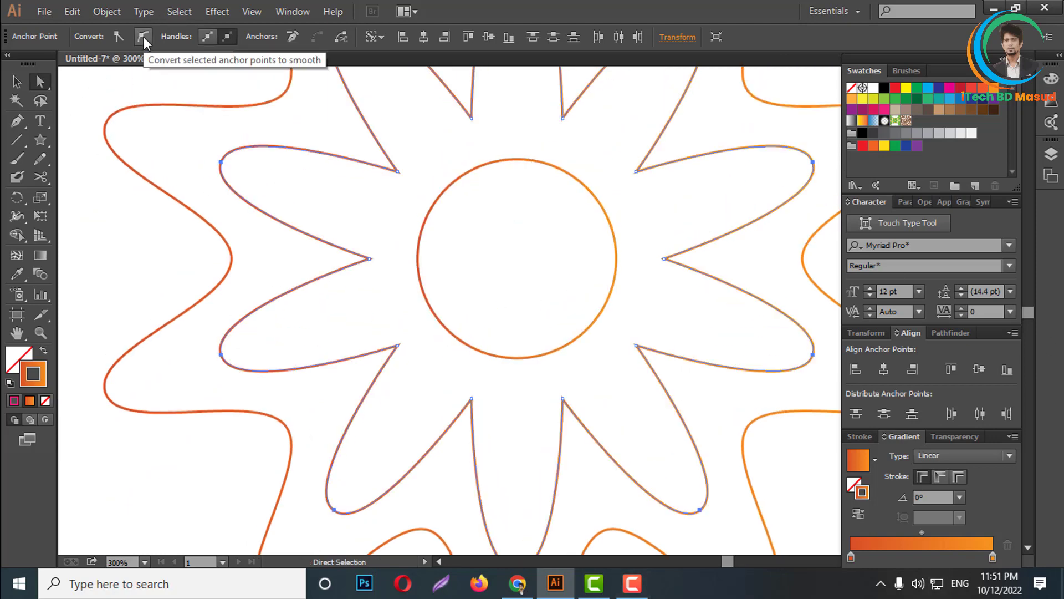
- With the Selection tool, select only the outer wavy outline
key(ctrl+minus)
key(ctrl+minus)
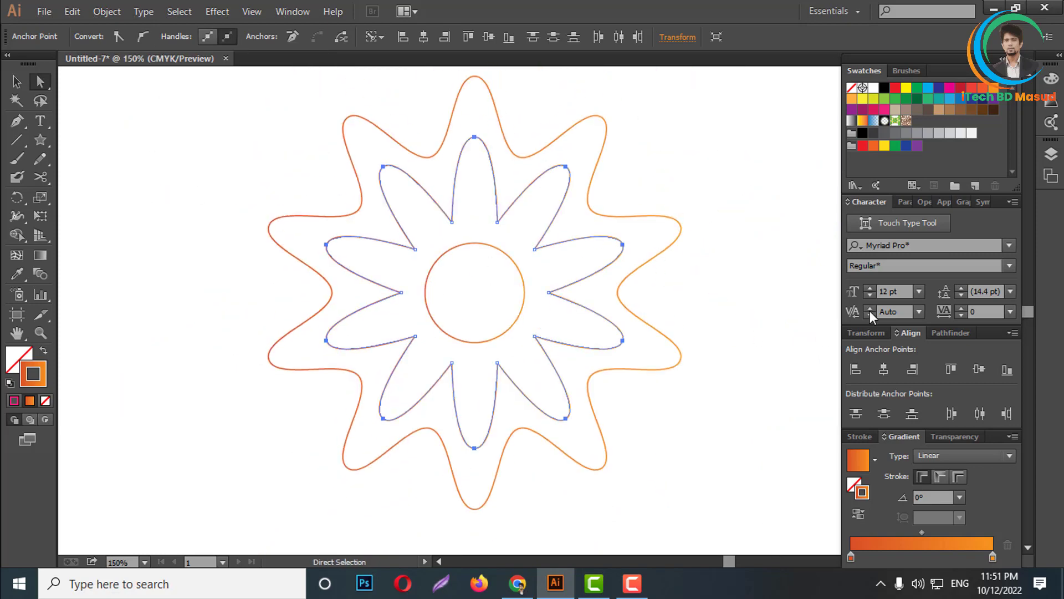
click(17, 81)
click(704, 211)
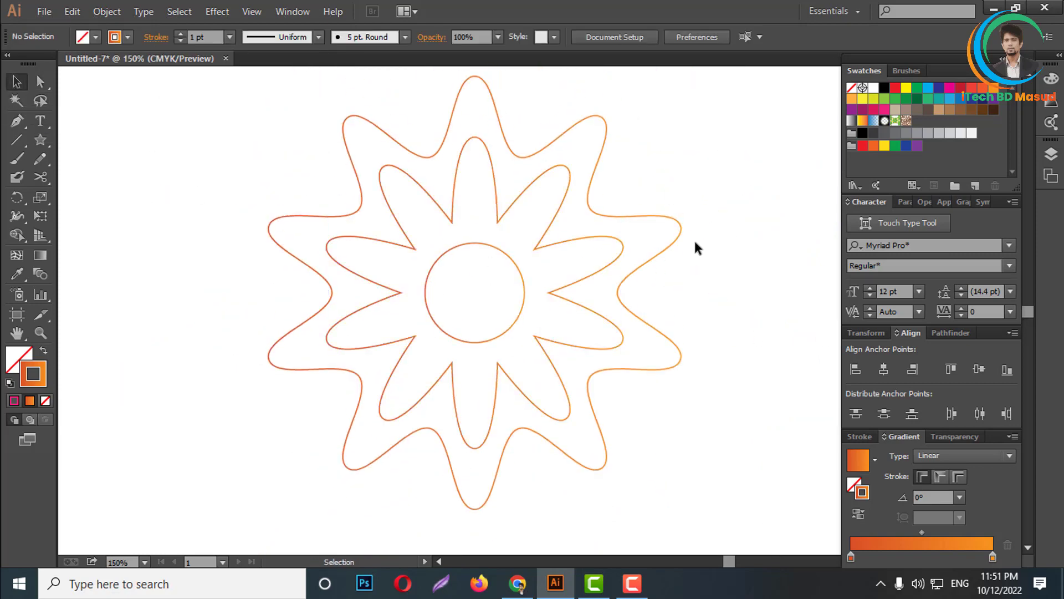
alt+scroll(696, 244, up, 2)
click(620, 255)
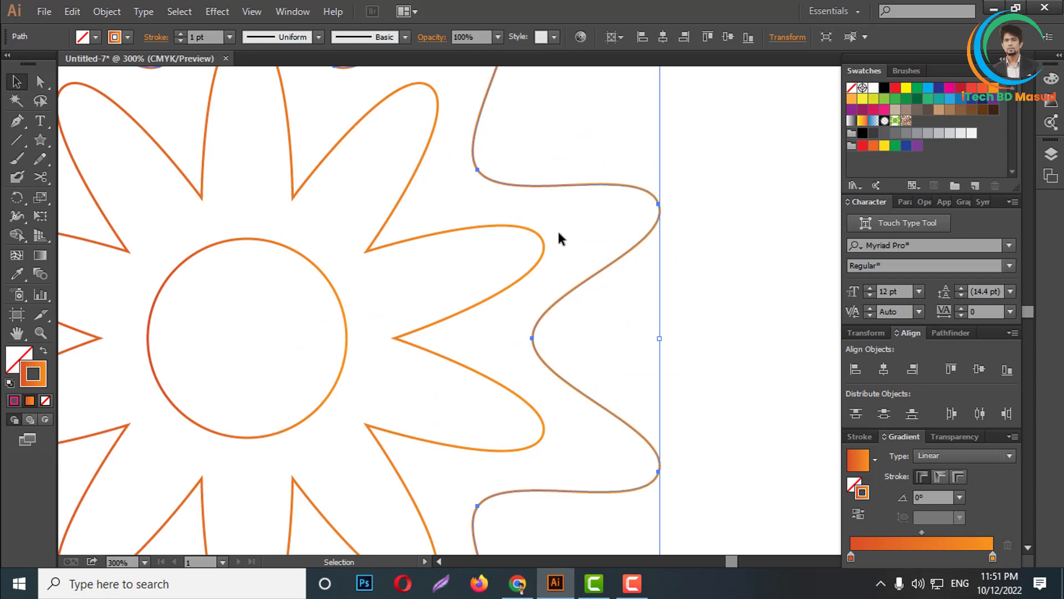
click(526, 271)
click(346, 333)
scroll(655, 282, up, 2)
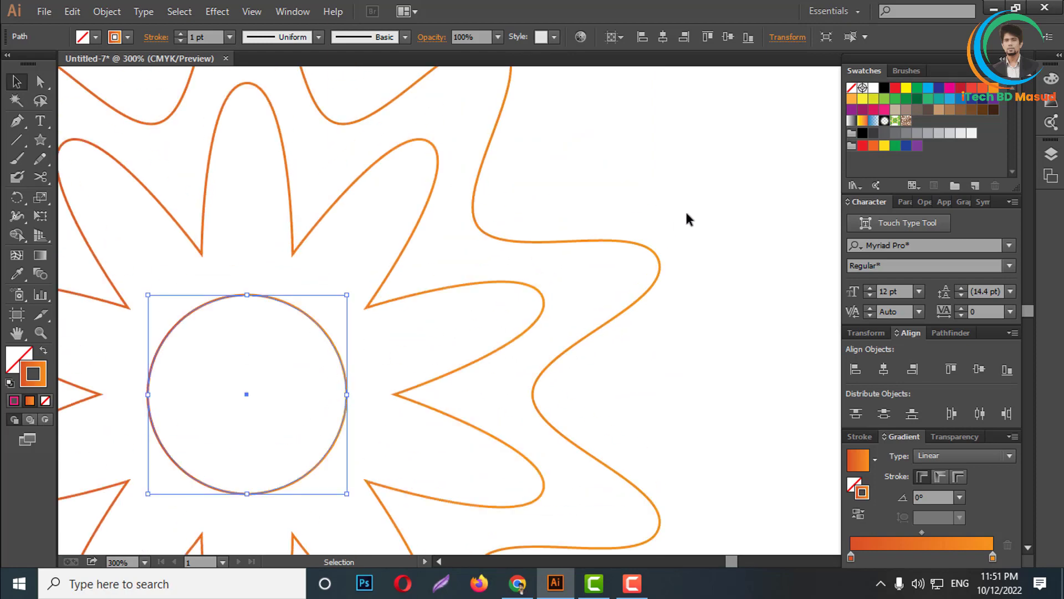
alt+scroll(516, 300, down, 2)
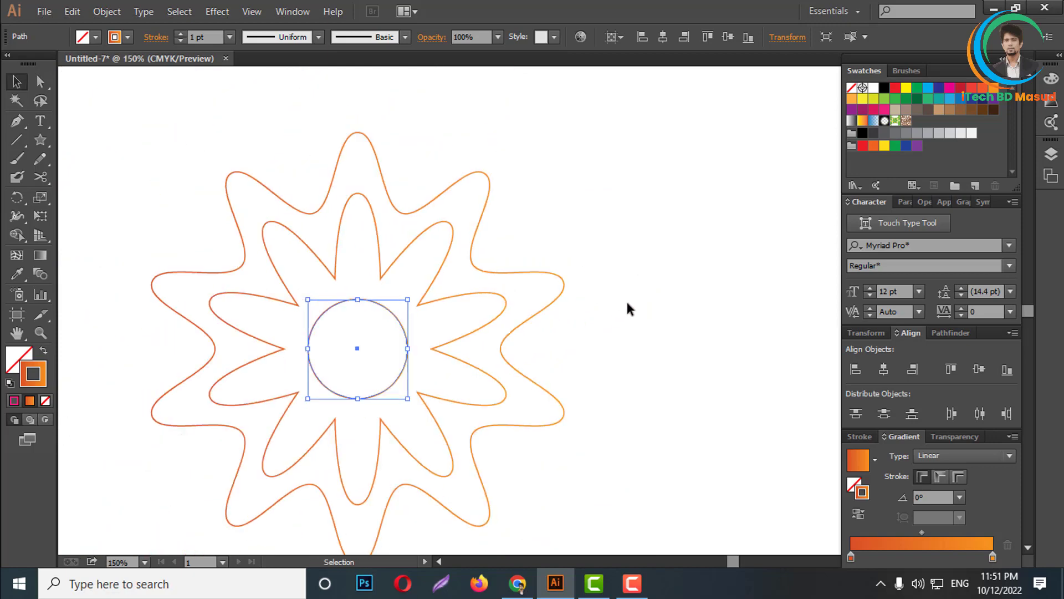
click(634, 241)
drag(617, 240, 540, 296)
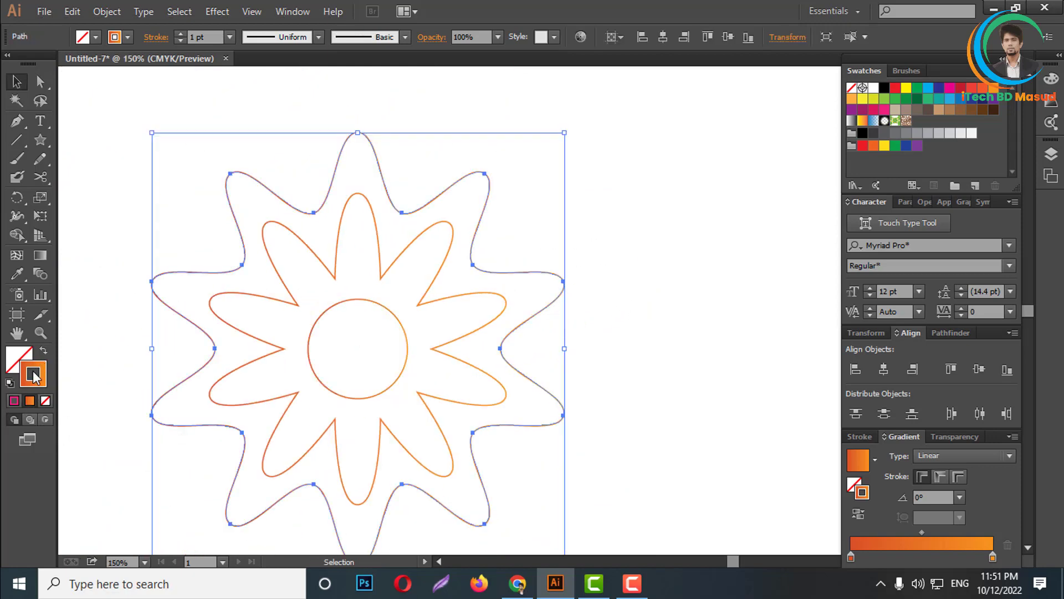
- Give the outer wavy outline's stroke a light-green to dark-green gradient
click(45, 353)
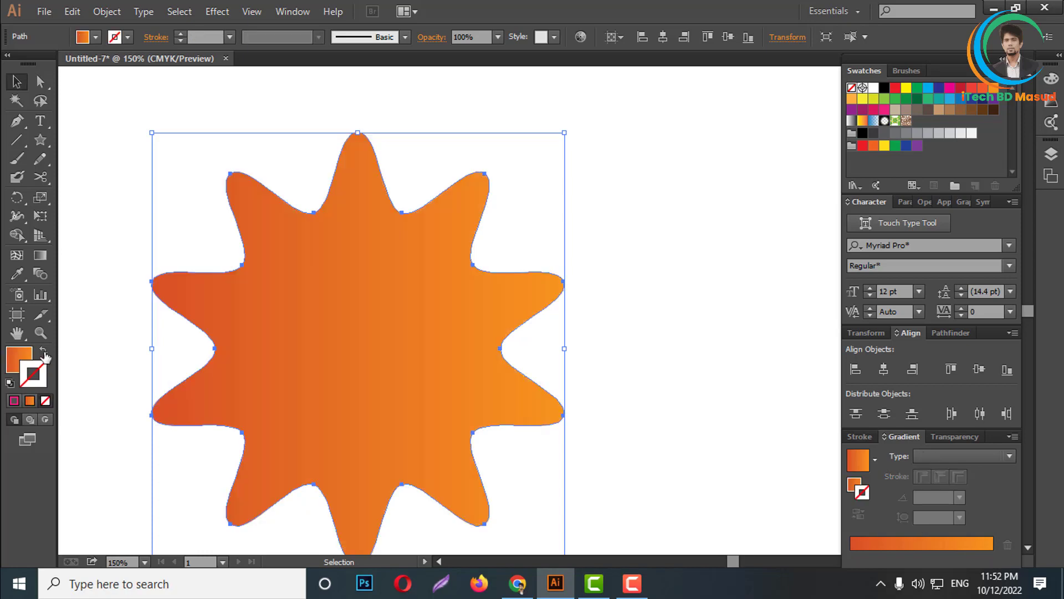
click(44, 355)
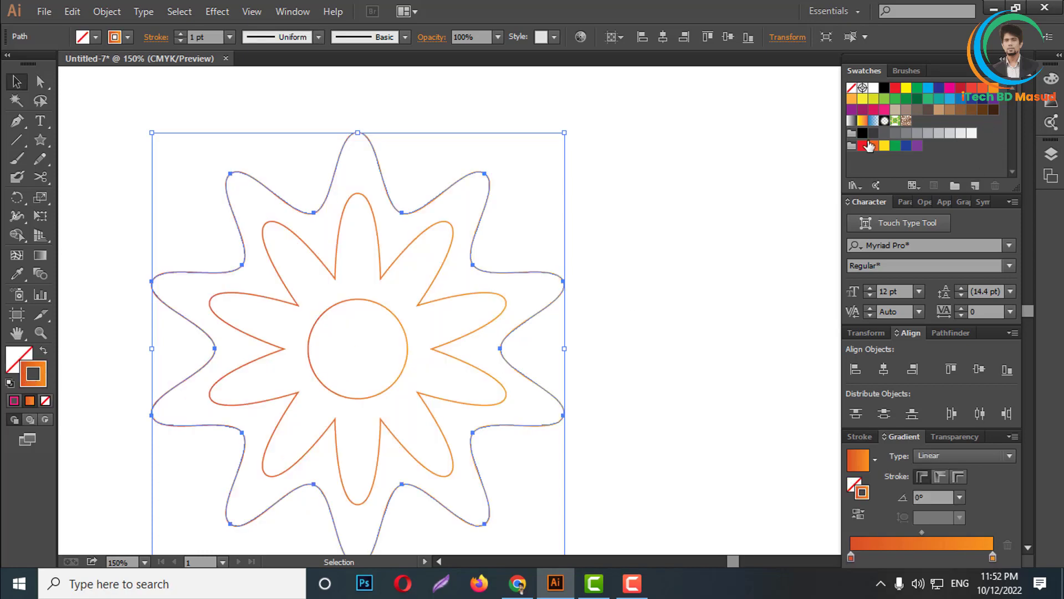
click(852, 121)
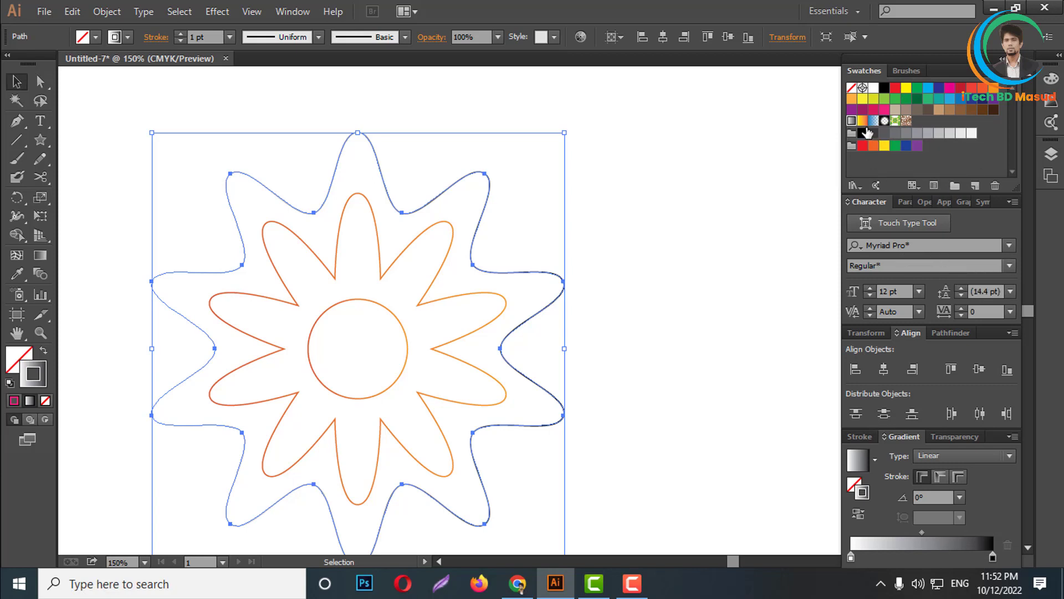
click(917, 98)
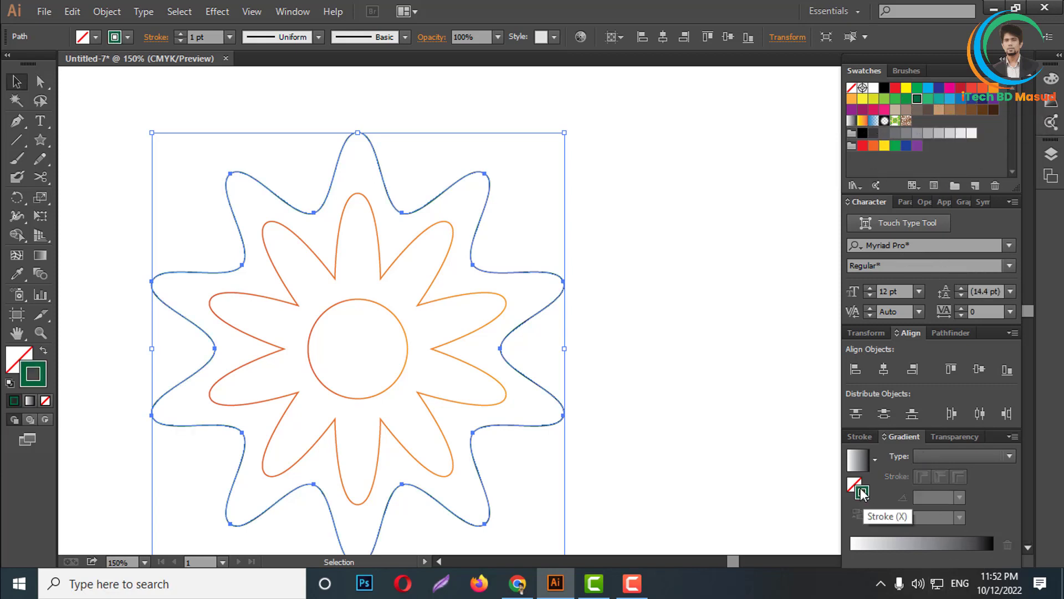
click(996, 544)
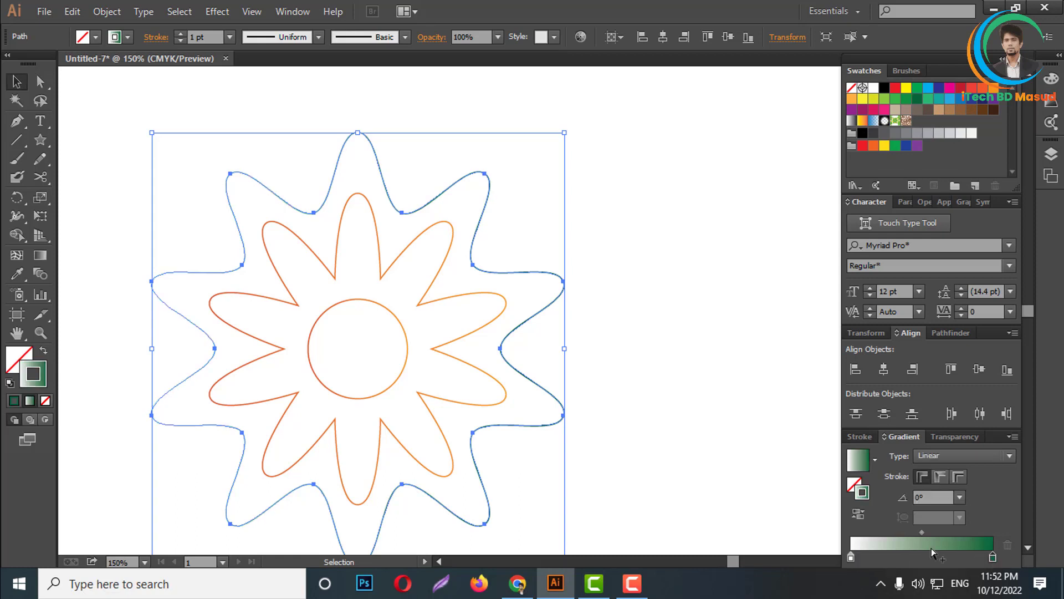
click(884, 98)
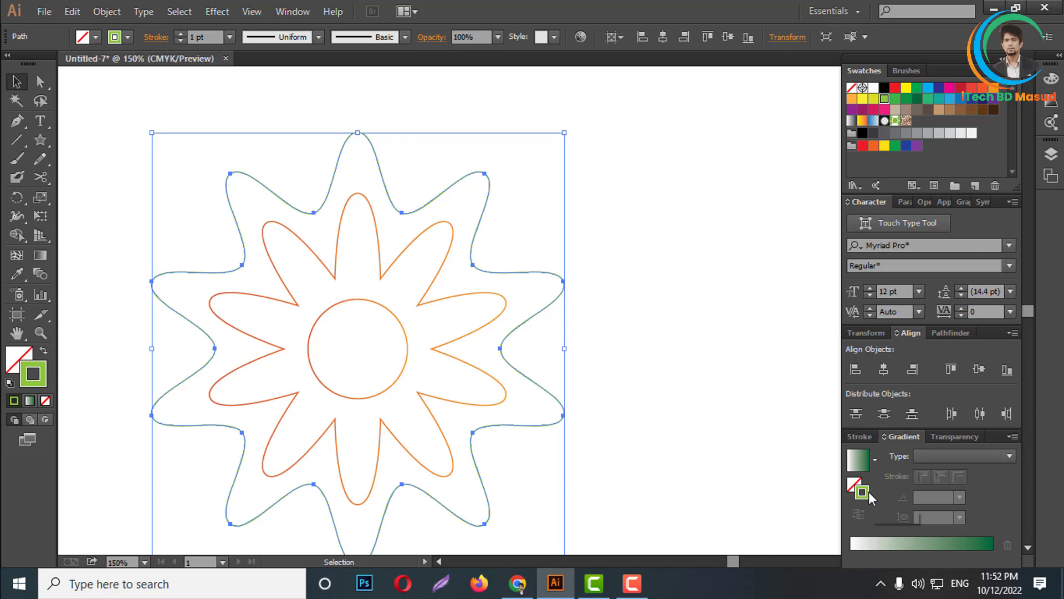
drag(870, 530, 850, 543)
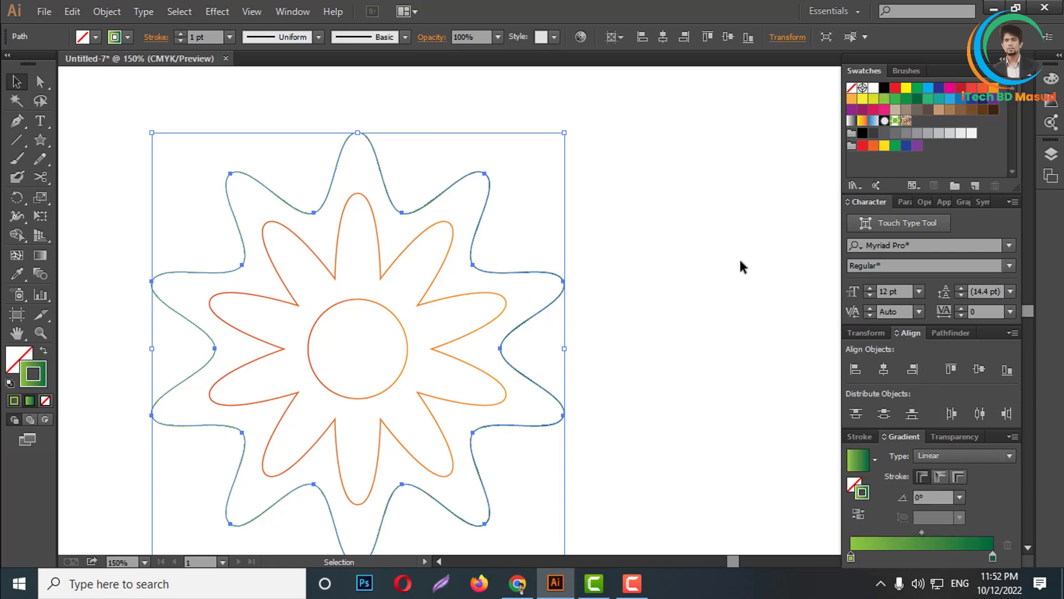
- Set the outer star outline's gradient type to Radial
click(371, 191)
scroll(377, 177, up, 4)
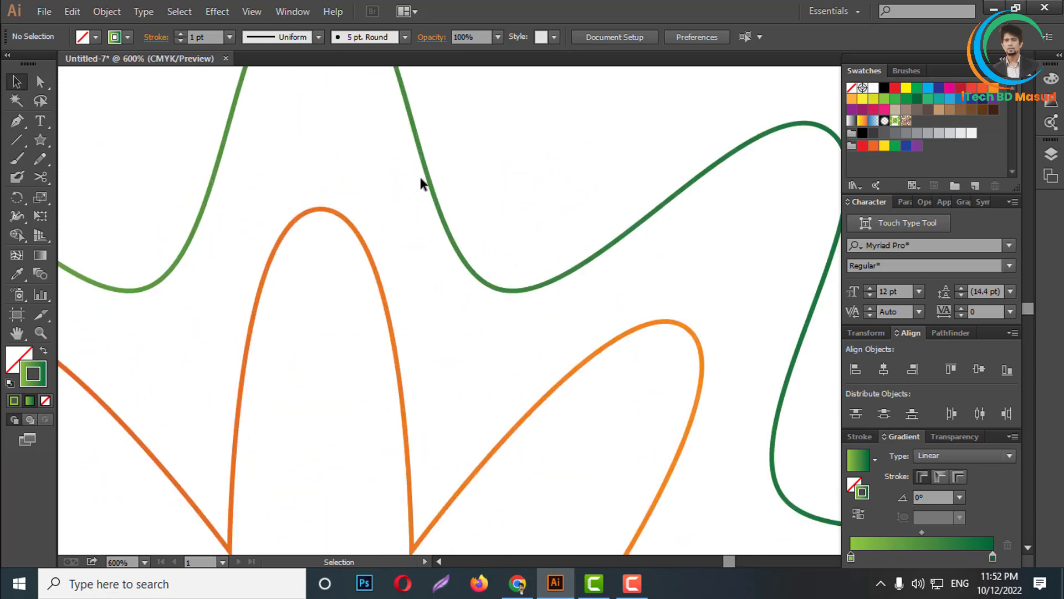
scroll(455, 180, up, 1)
scroll(489, 192, down, 3)
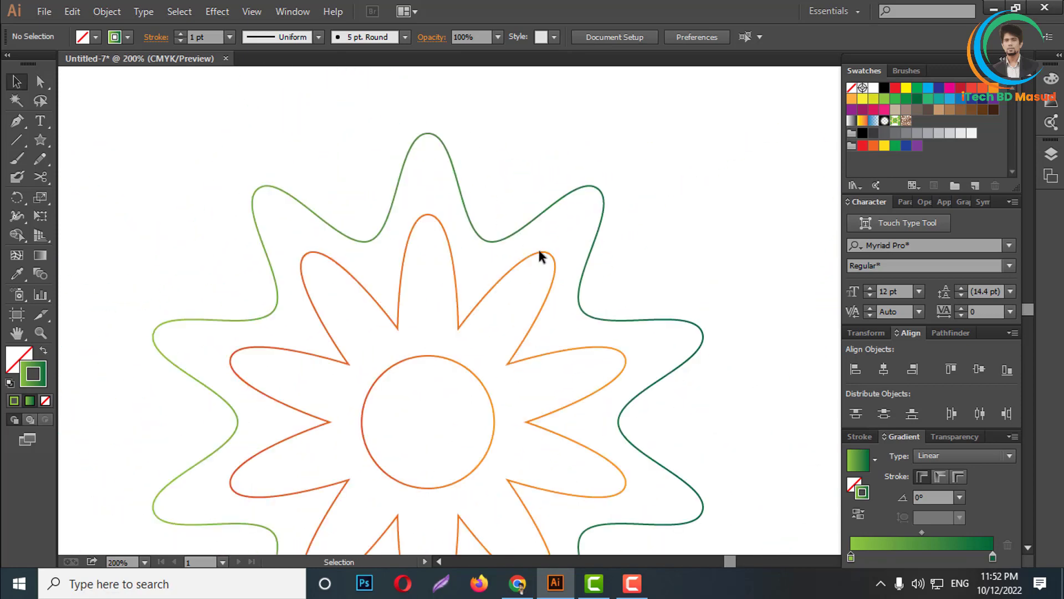
click(506, 238)
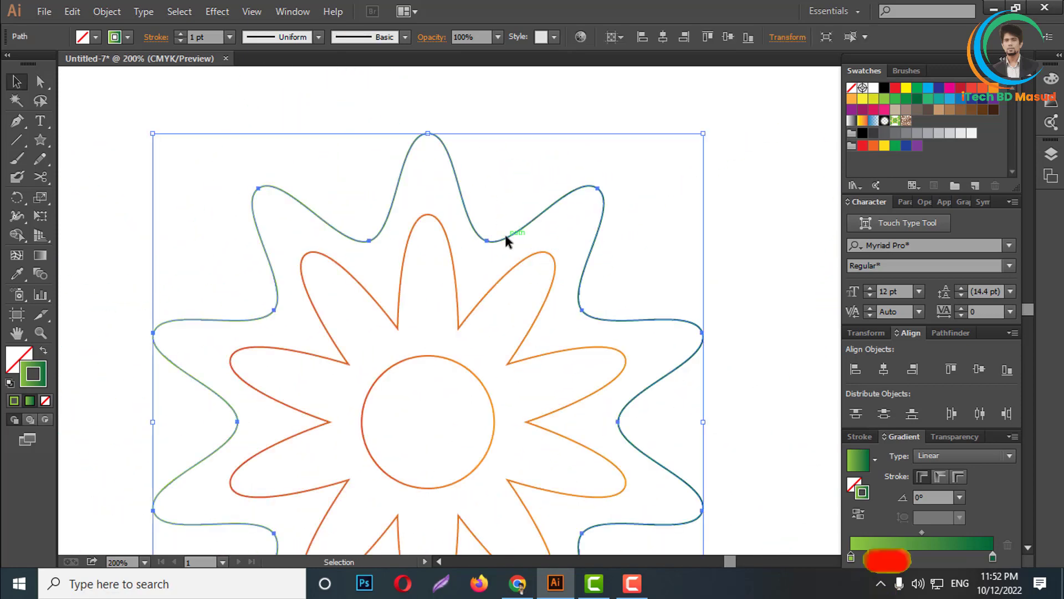
click(956, 457)
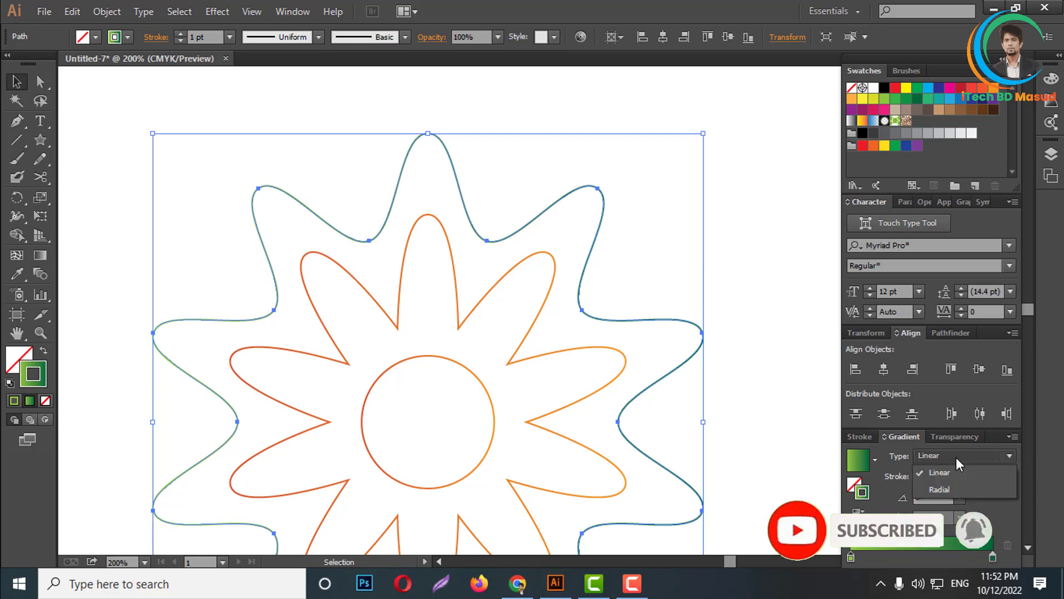
click(949, 489)
- Set the petal flower outline's gradient type to Radial
click(706, 247)
scroll(606, 304, down, 1)
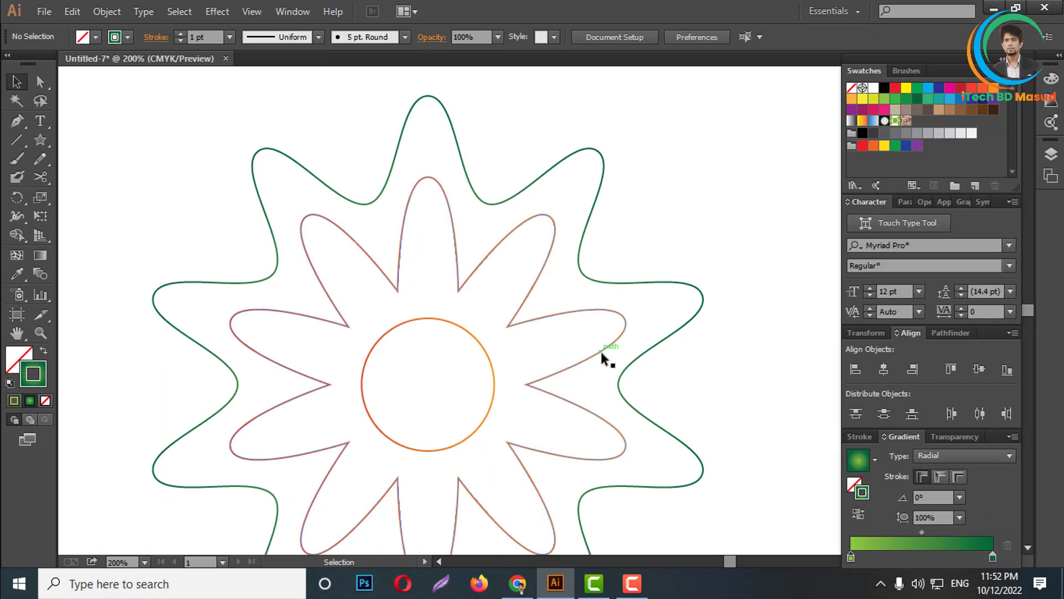
click(596, 356)
scroll(610, 358, down, 1)
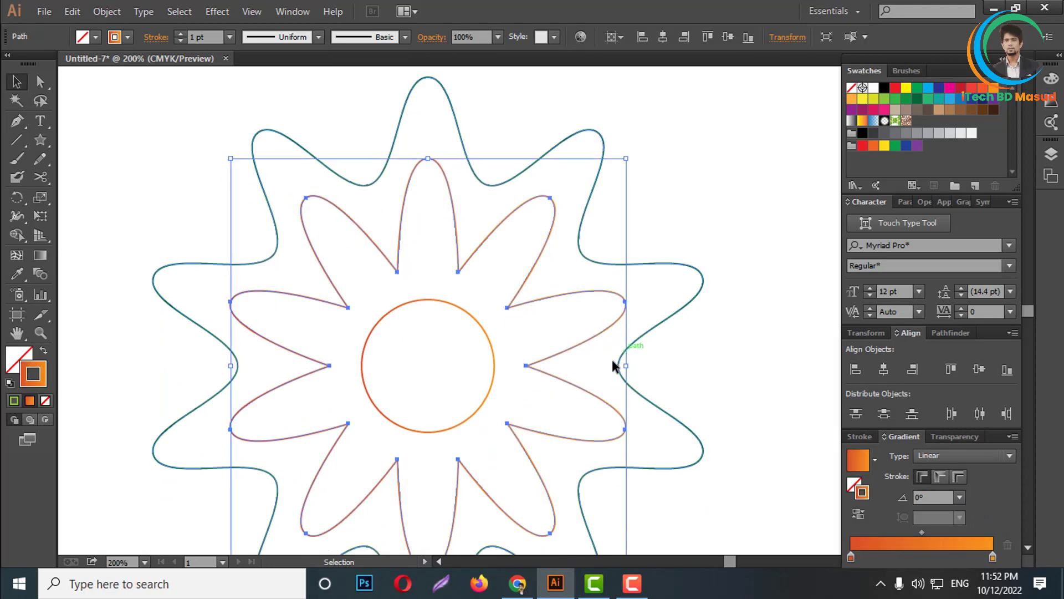
click(965, 456)
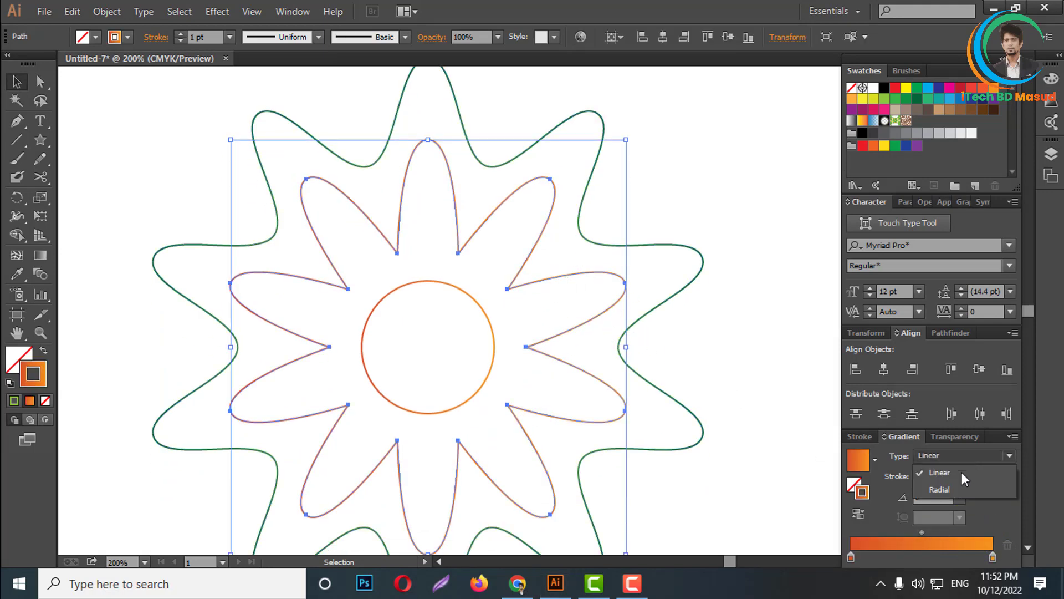
click(949, 488)
click(495, 353)
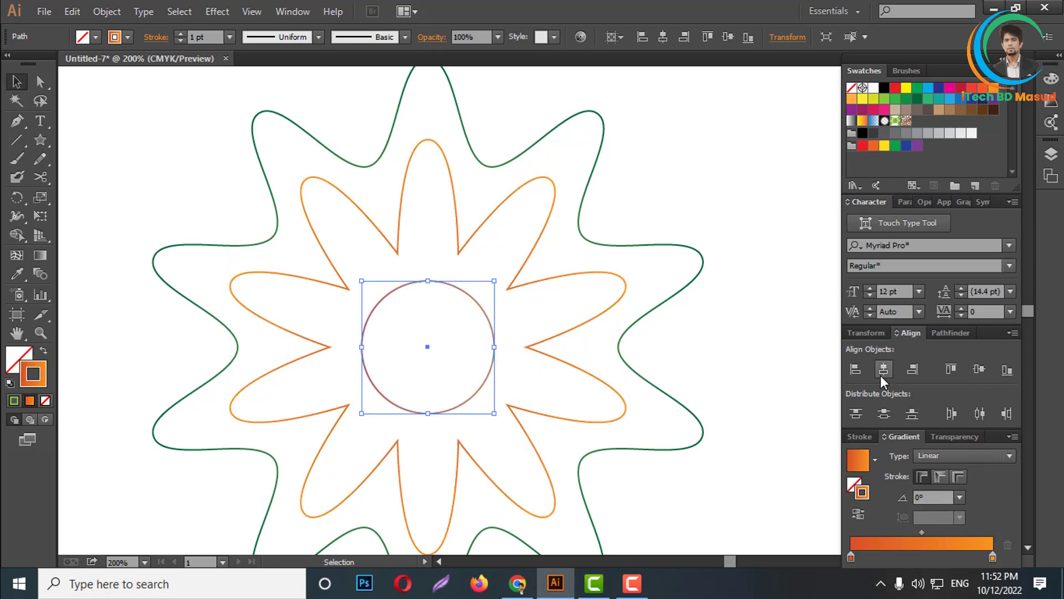
- Apply a pink gradient to the circle's stroke, set it to Radial, and zoom out
click(851, 120)
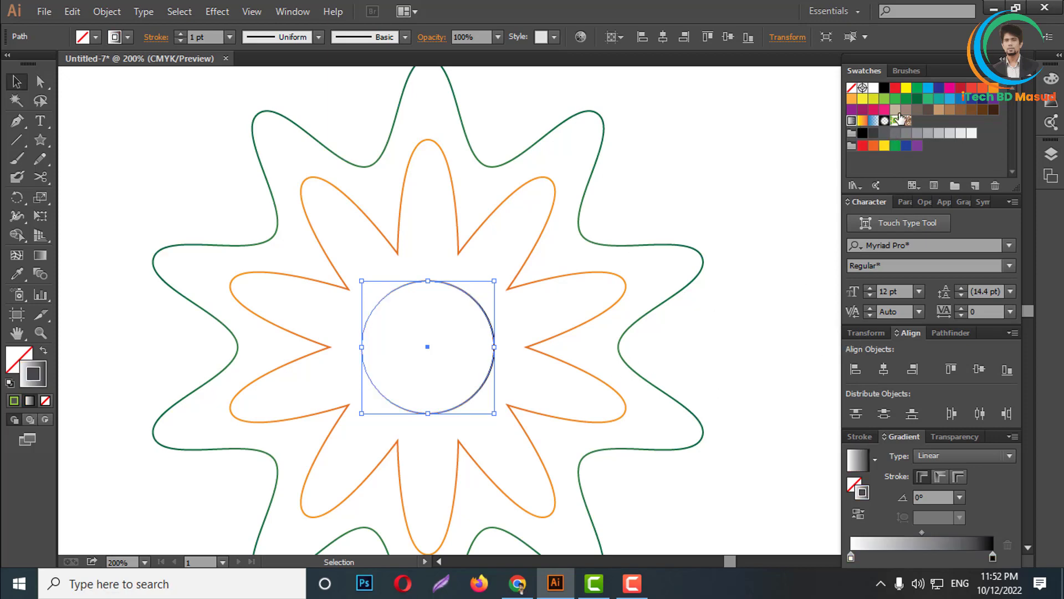
click(862, 110)
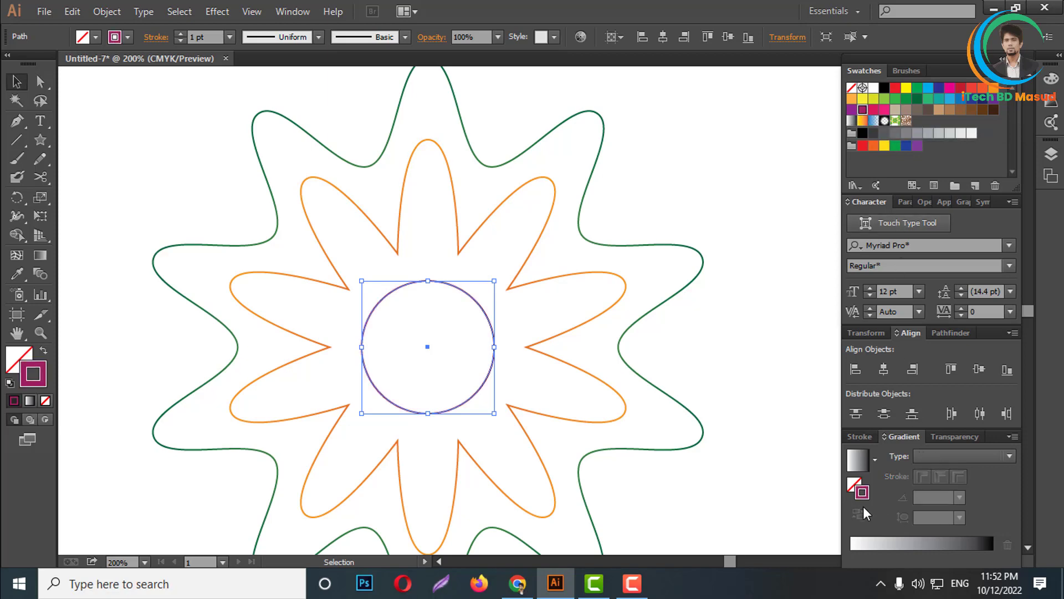
click(993, 544)
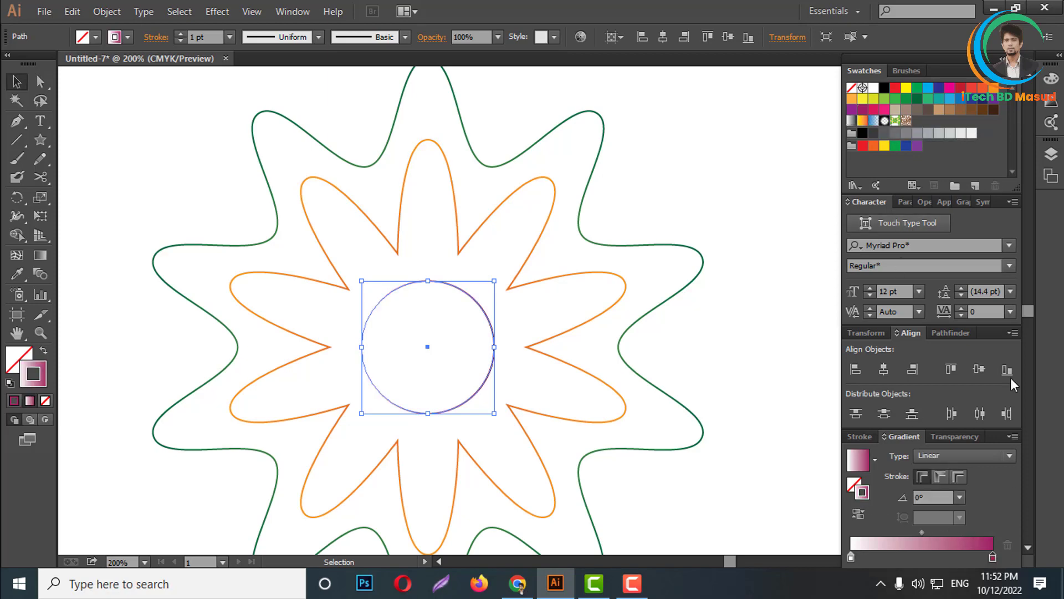
click(885, 110)
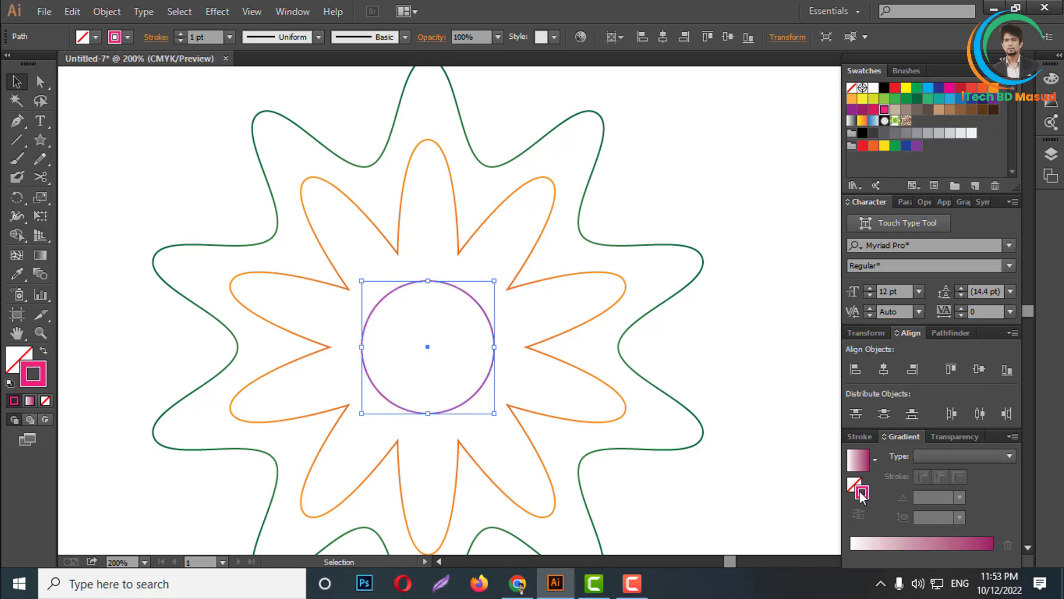
click(851, 544)
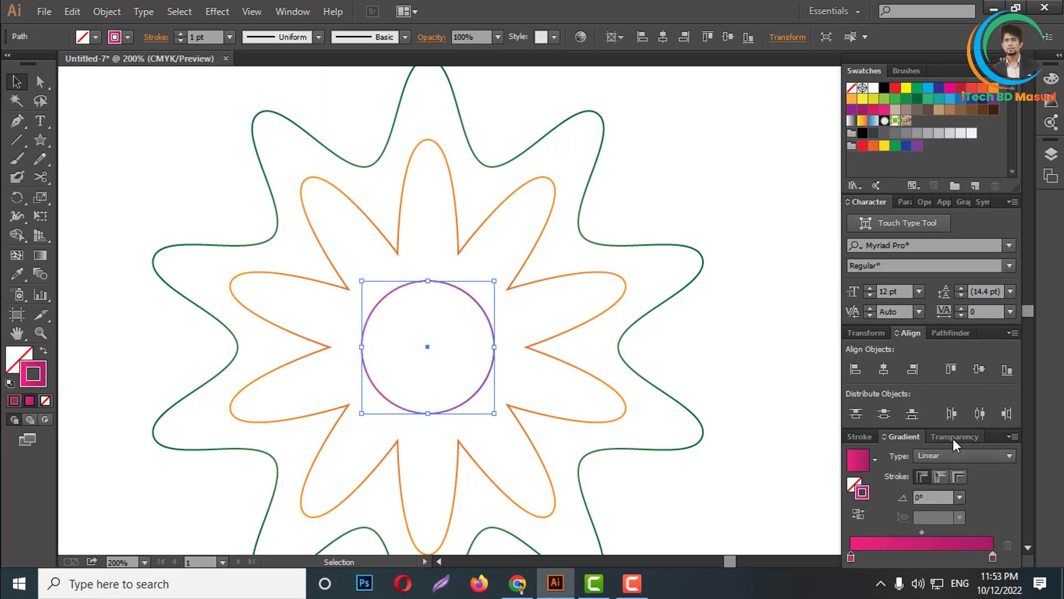
click(950, 454)
click(937, 491)
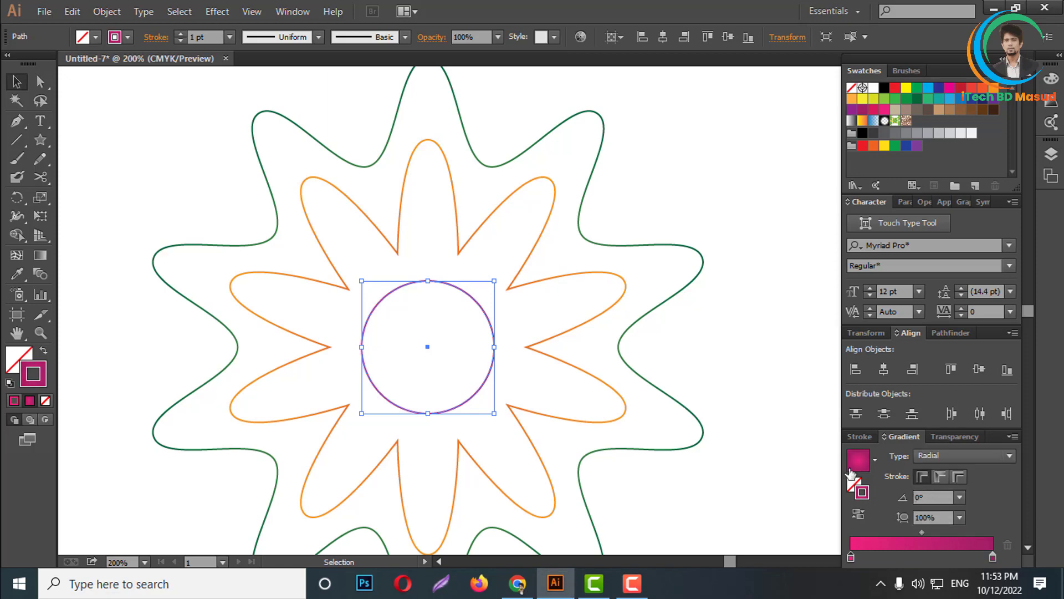
click(697, 339)
key(ctrl+minus)
key(ctrl+minus)
key(ctrl+minus)
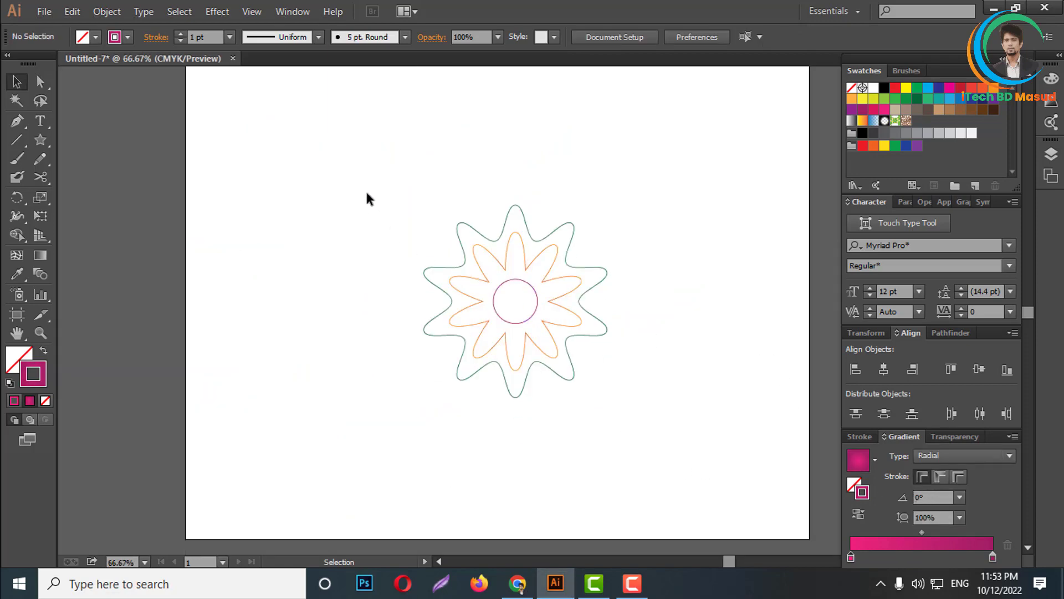
- Select all three outlines and set Blend Options to Specified Steps, 400
drag(369, 161, 638, 441)
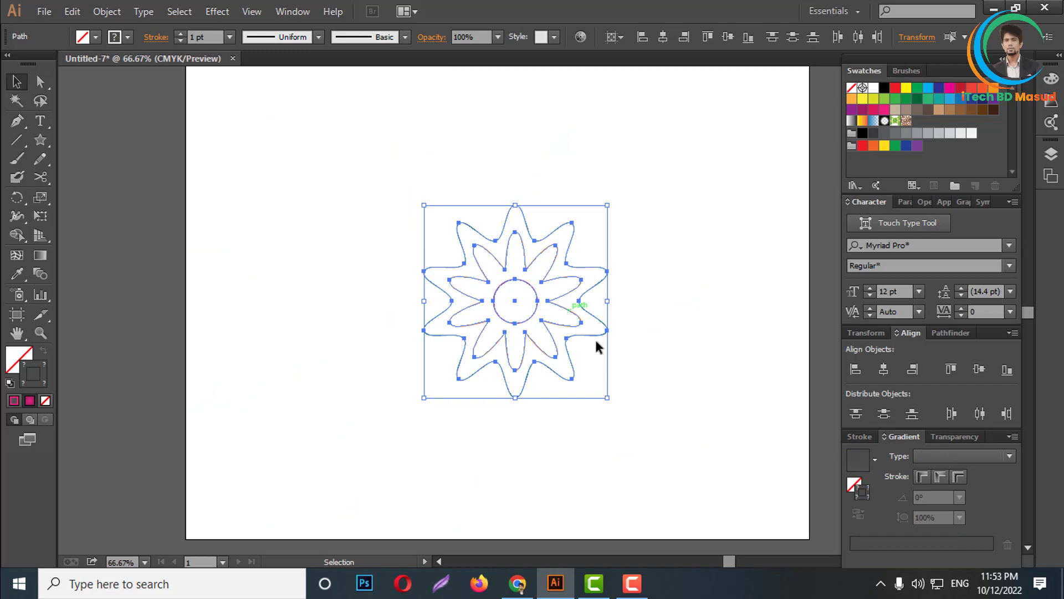
mouse_move(381, 179)
mouse_down()
mouse_move(519, 283)
mouse_move(632, 427)
mouse_up()
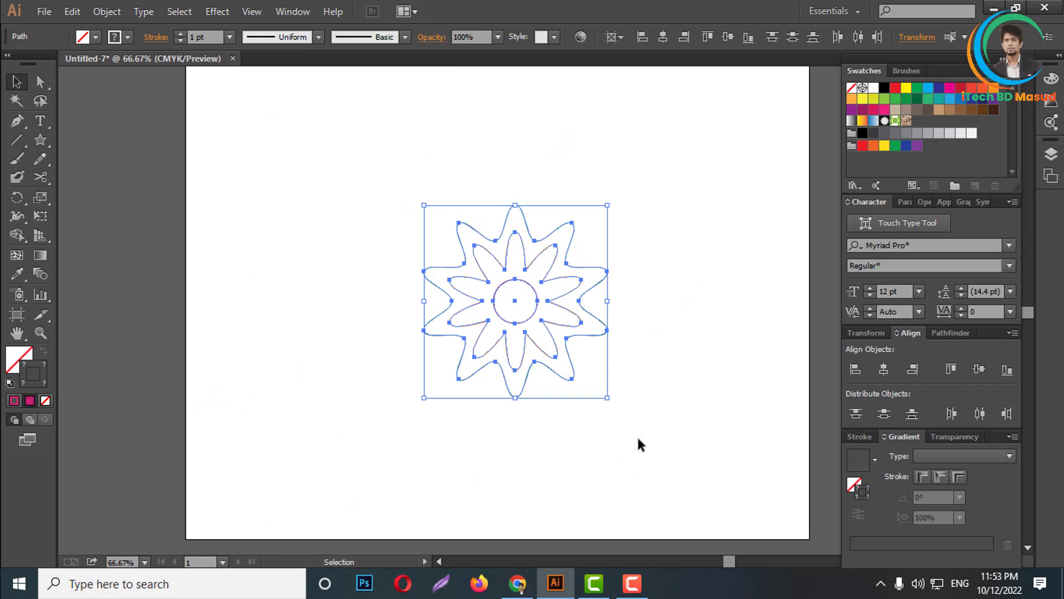
click(107, 12)
mouse_move(126, 360)
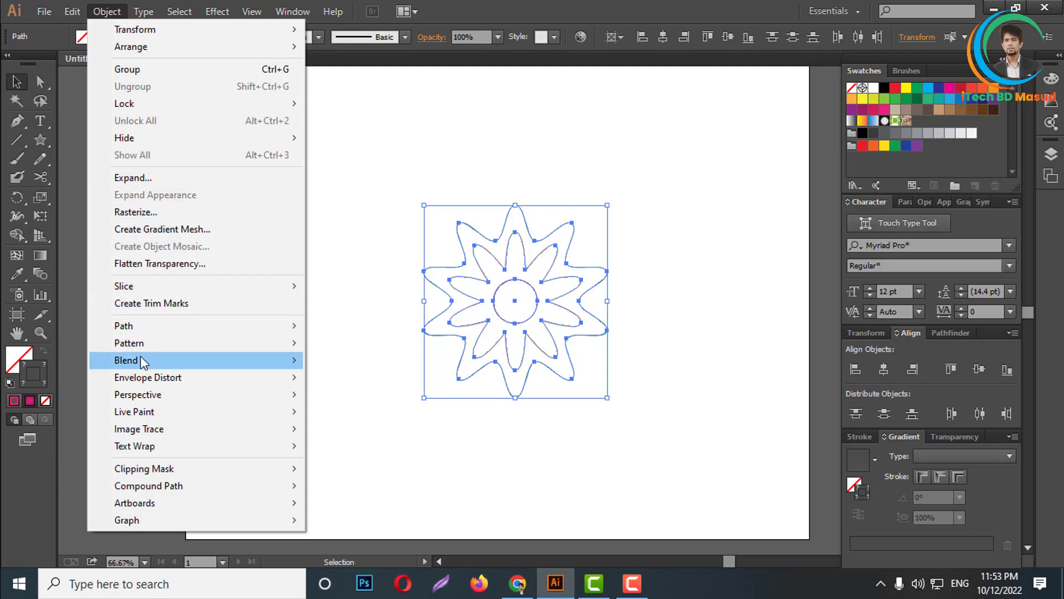
click(392, 415)
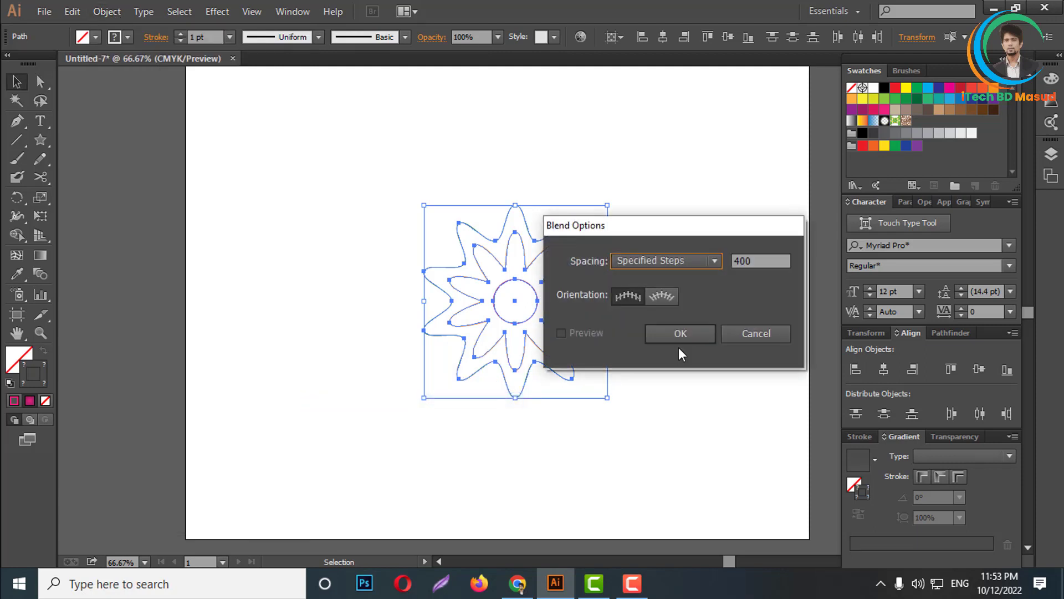
click(661, 261)
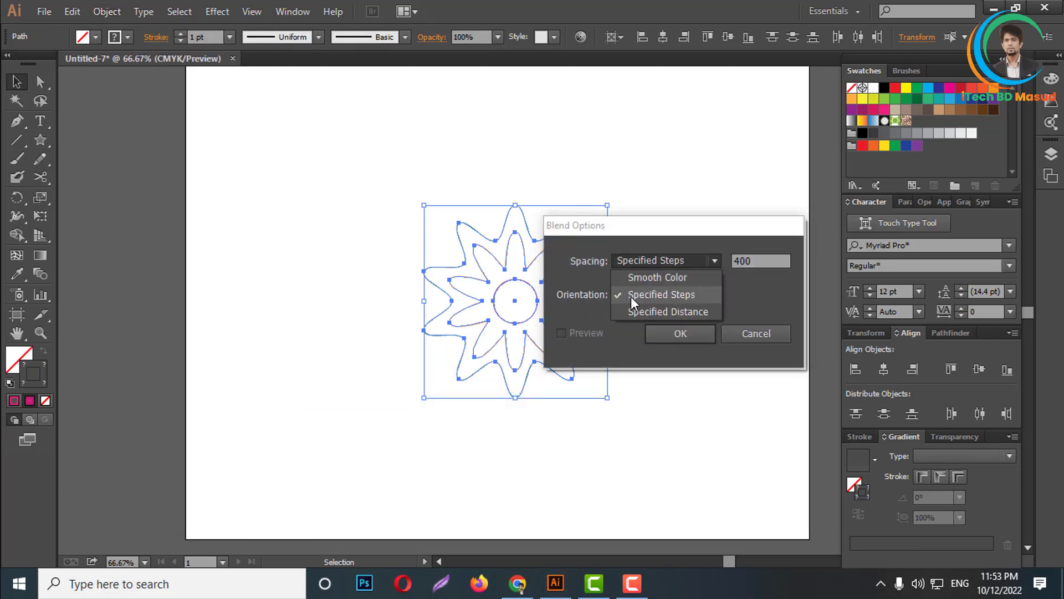
click(661, 295)
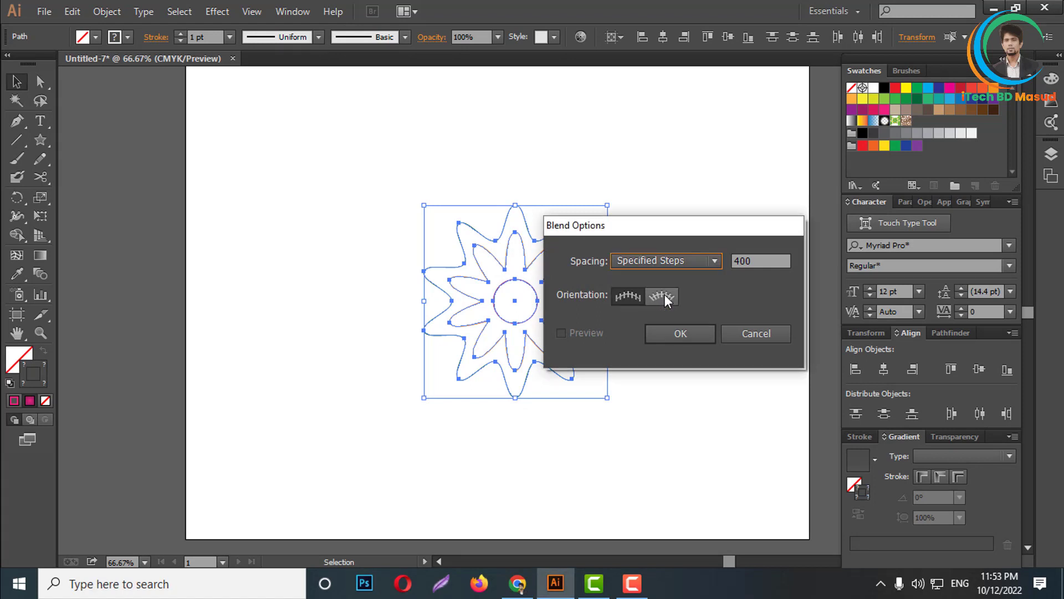
double_click(730, 260)
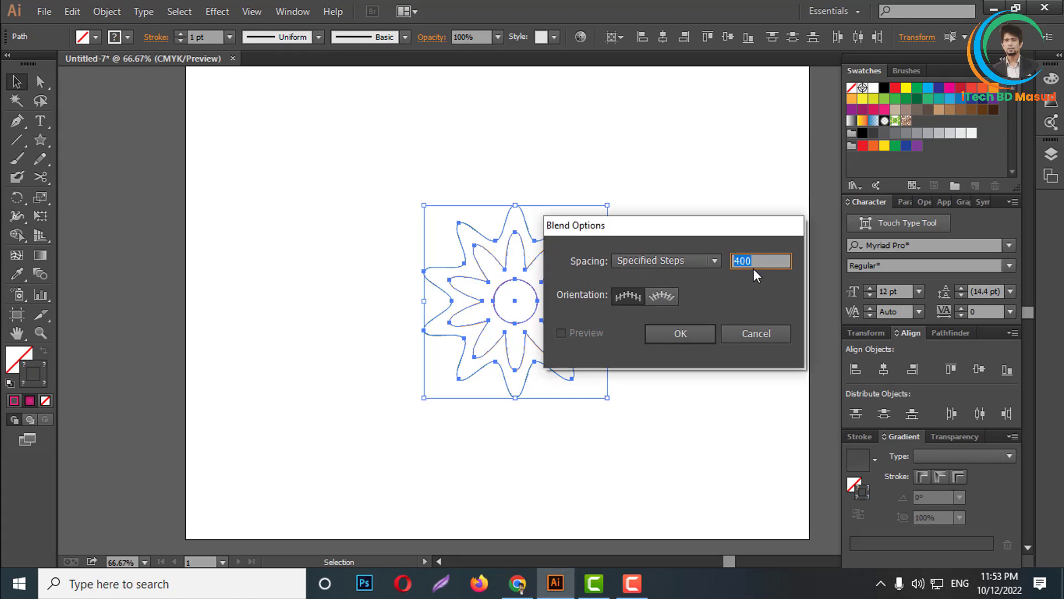
click(683, 333)
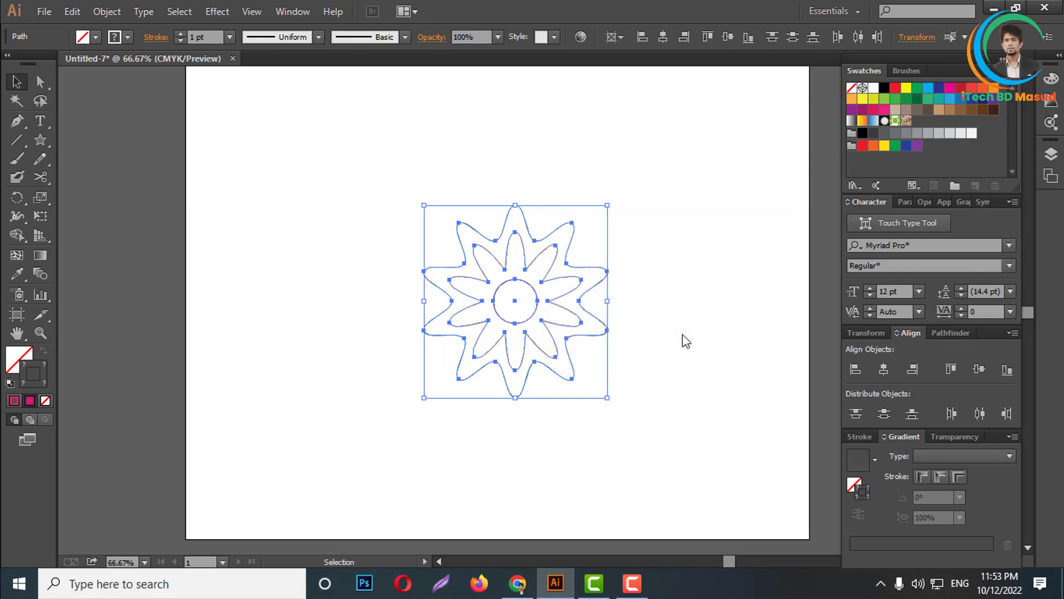
- Make the blend to merge the outlines into one gradient flower
scroll(571, 322, up, 2)
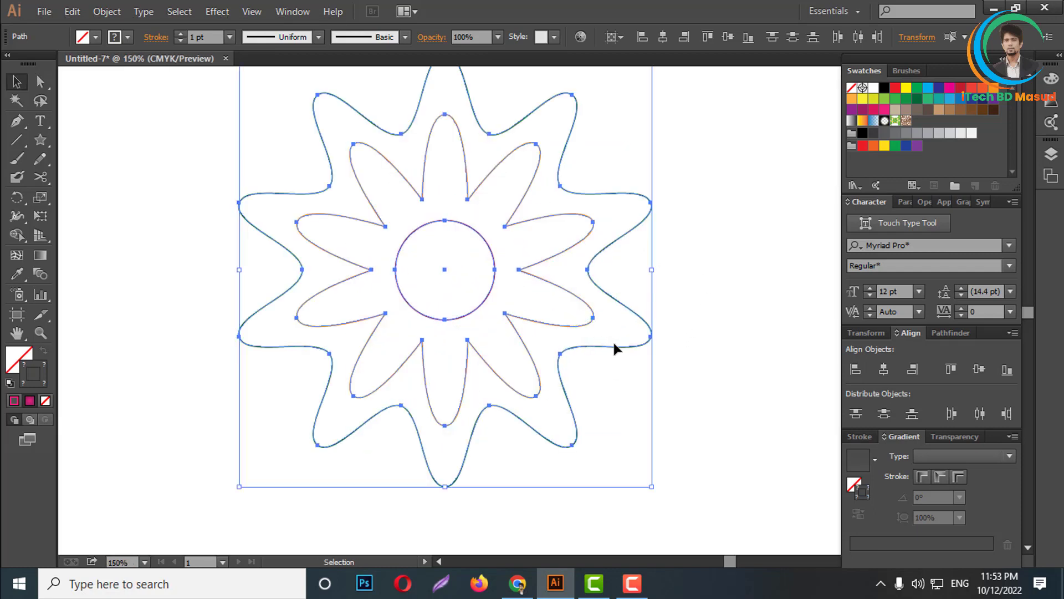
scroll(613, 341, up, 1)
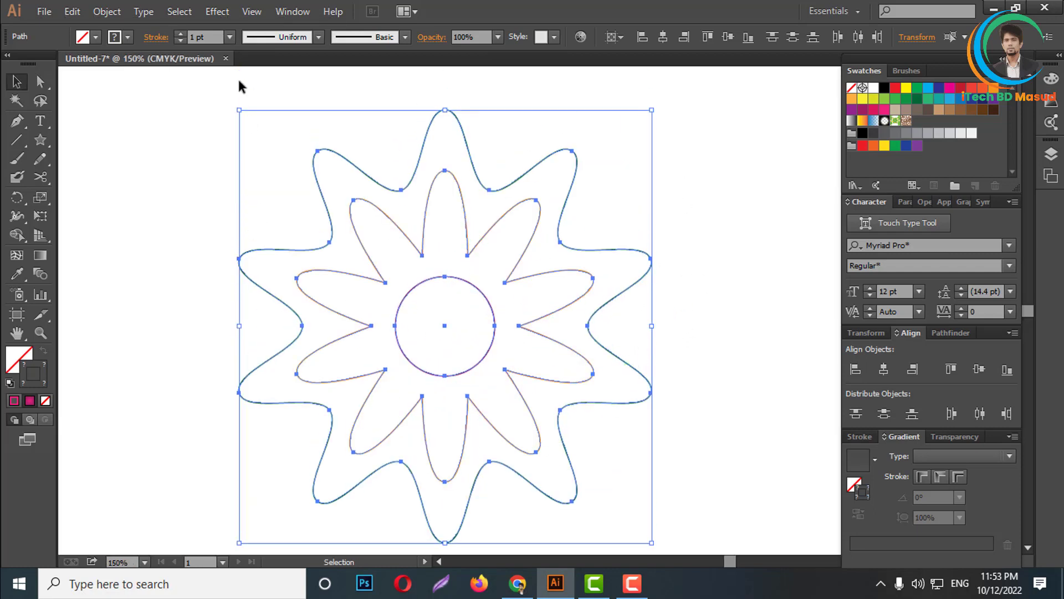
click(107, 12)
mouse_move(125, 361)
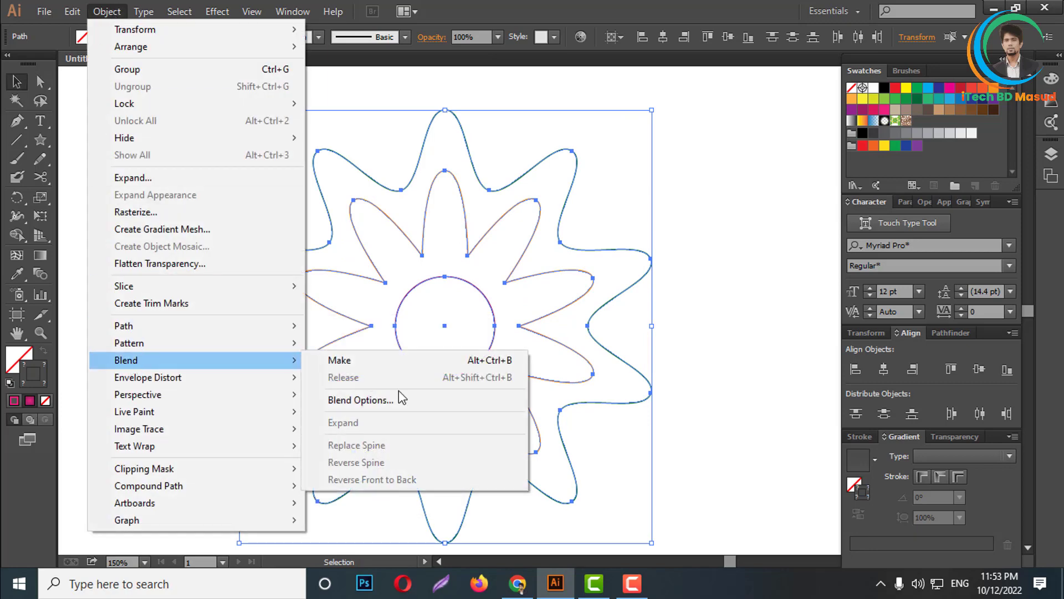
click(340, 361)
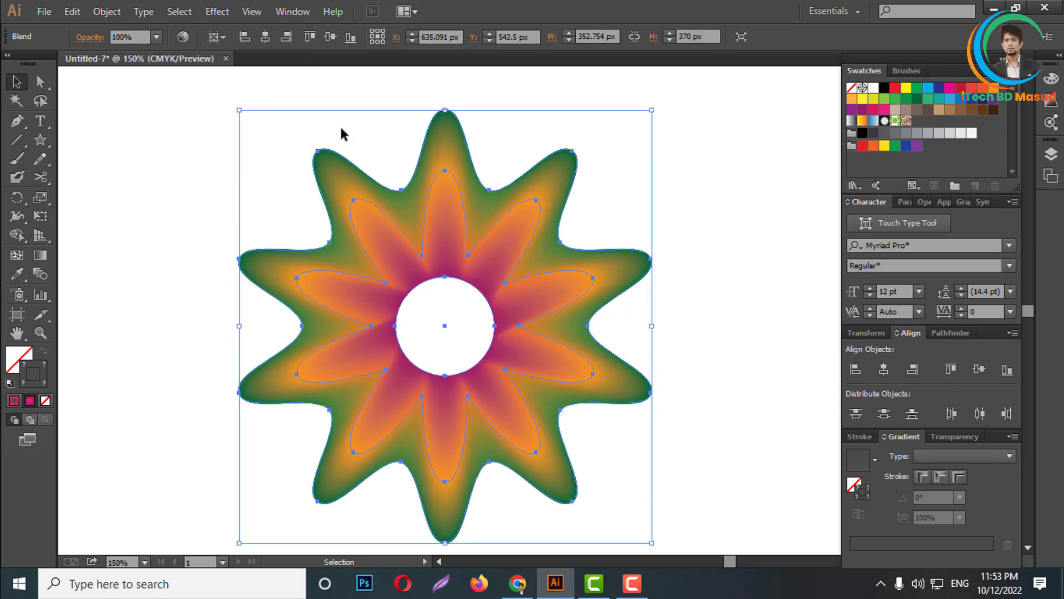
- Apply a Pucker & Bloat effect of 60 to the blended flower
click(217, 14)
mouse_move(264, 138)
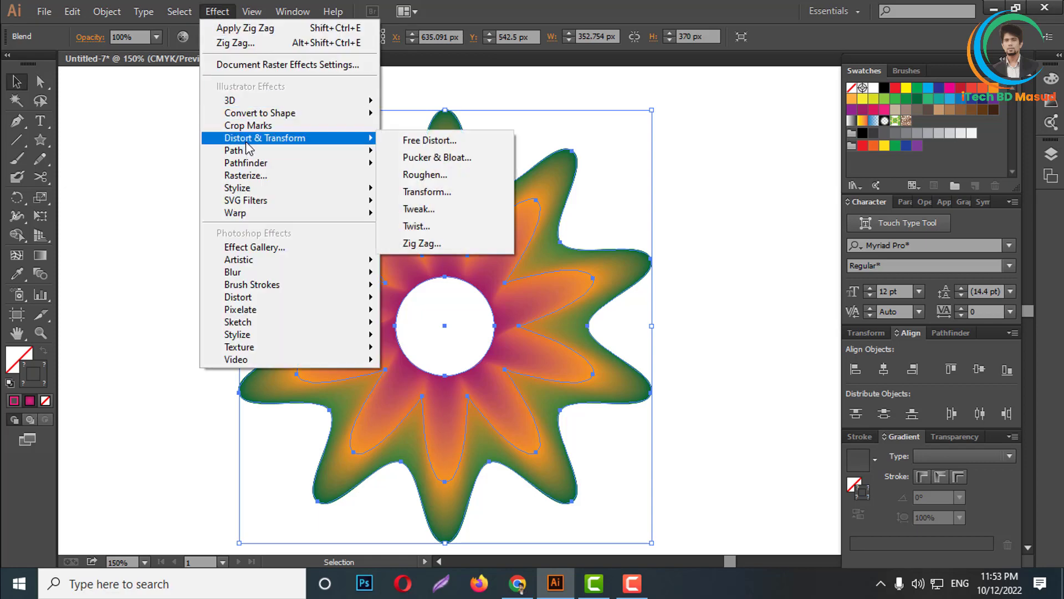
click(435, 157)
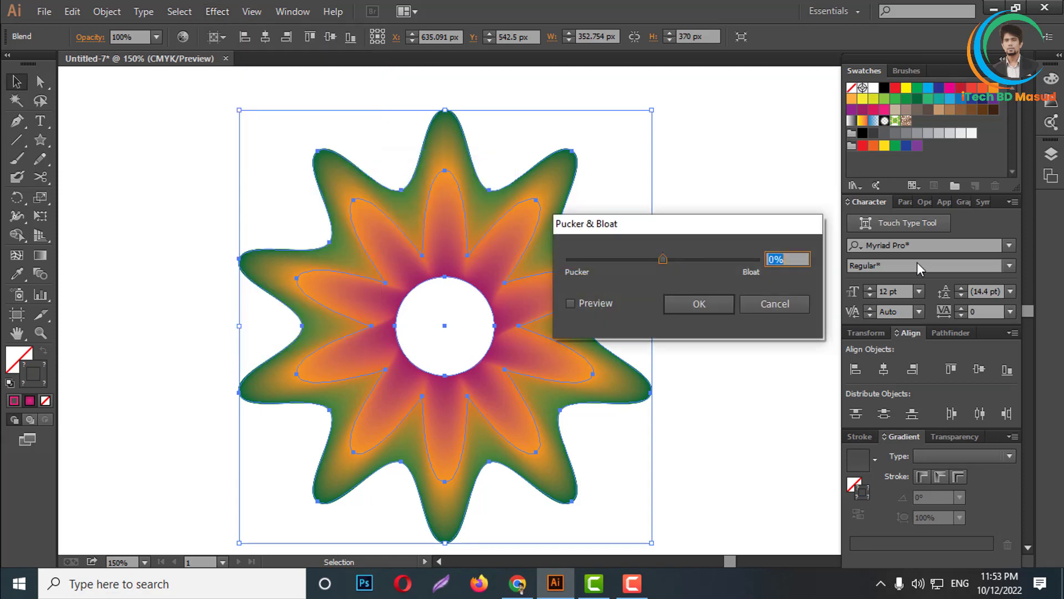
mouse_move(693, 218)
mouse_down()
mouse_move(857, 224)
mouse_move(832, 212)
mouse_up()
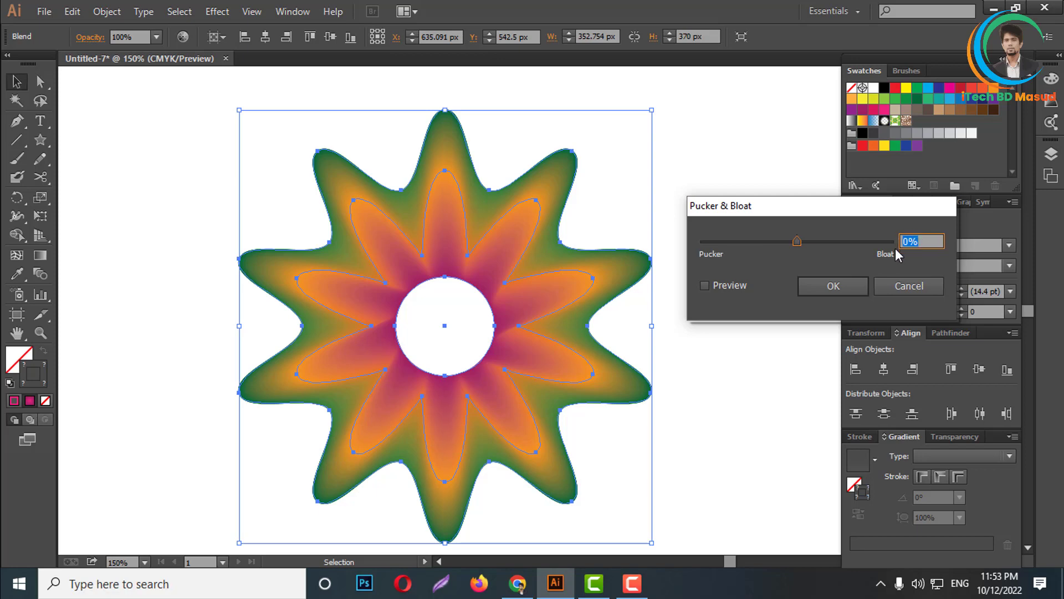
text(6)
text(0)
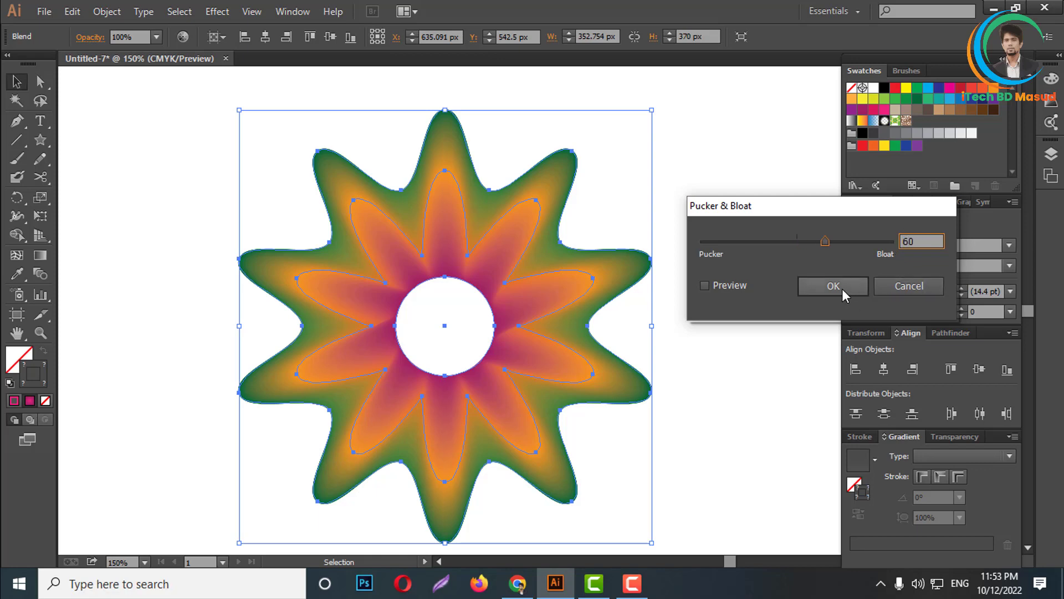
click(833, 286)
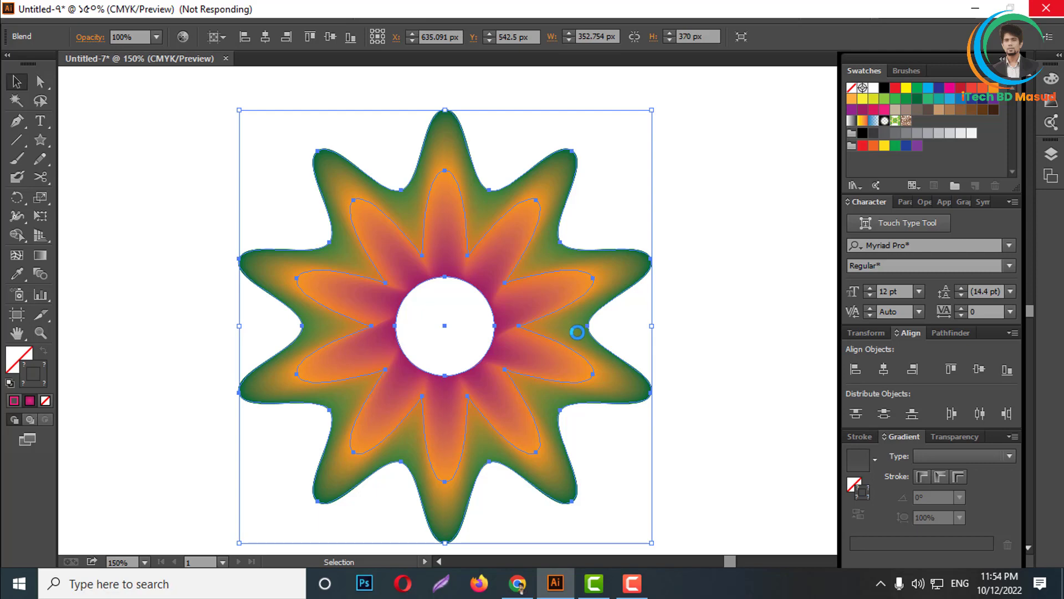
click(217, 11)
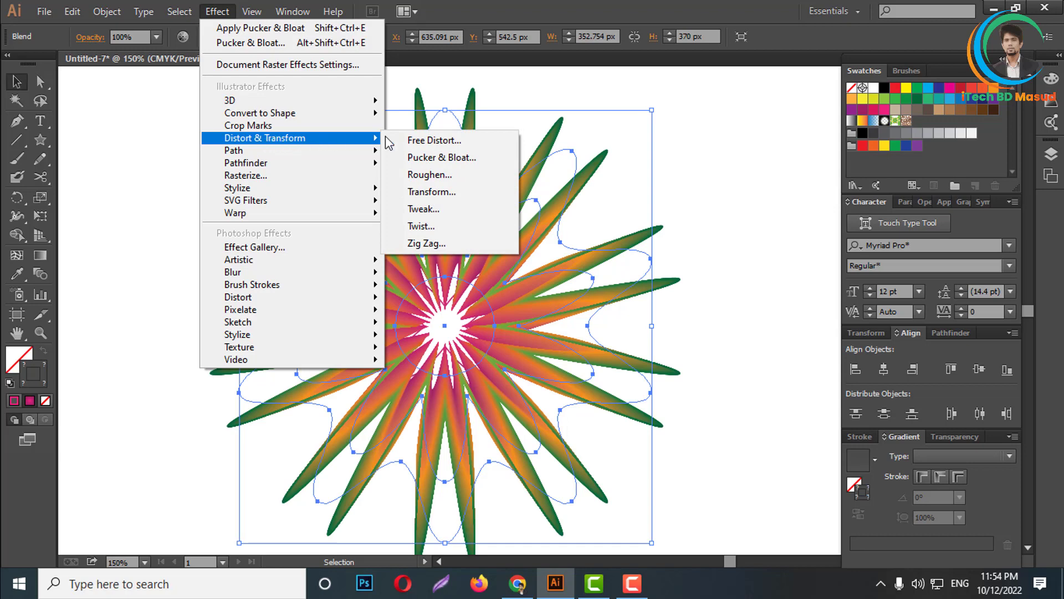
- Apply a smooth Zig Zag of 15 px size and 7 ridges to the blended flower, then deselect
click(445, 244)
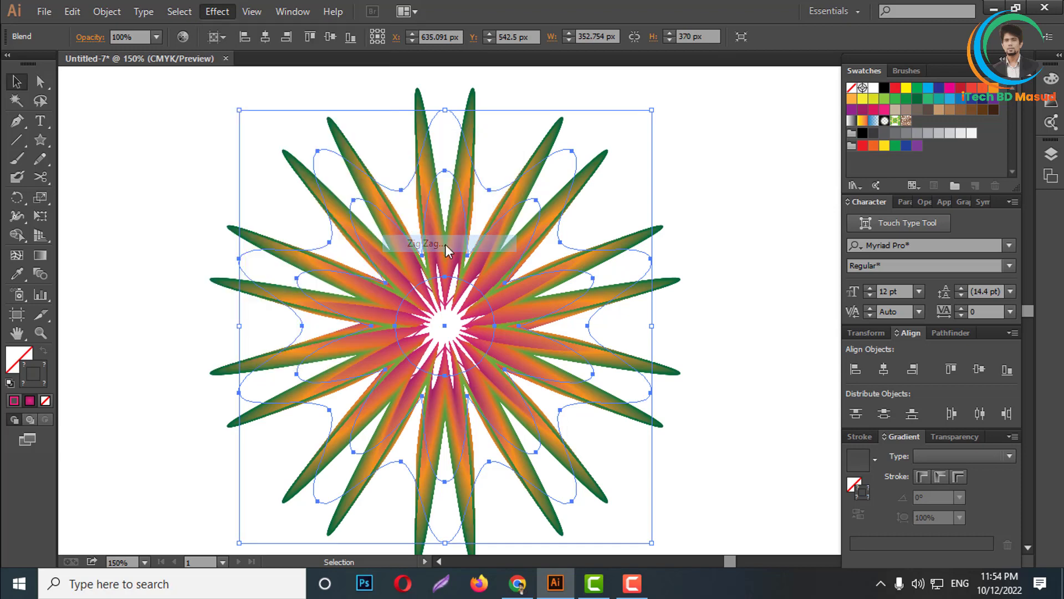
key(Up)
key(Up)
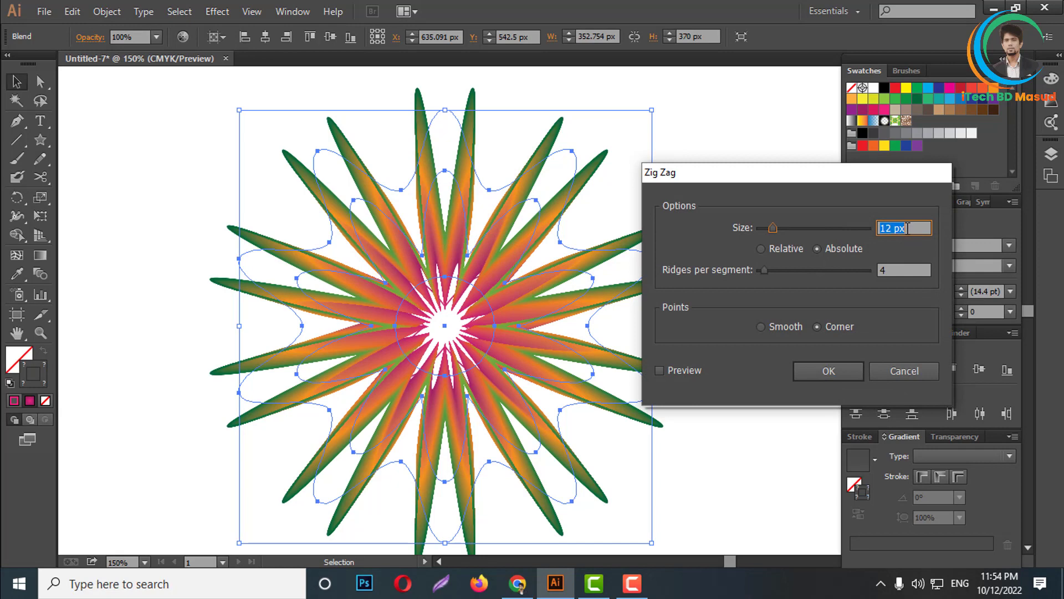
key(Up)
key(Up)
key(Up)
click(897, 270)
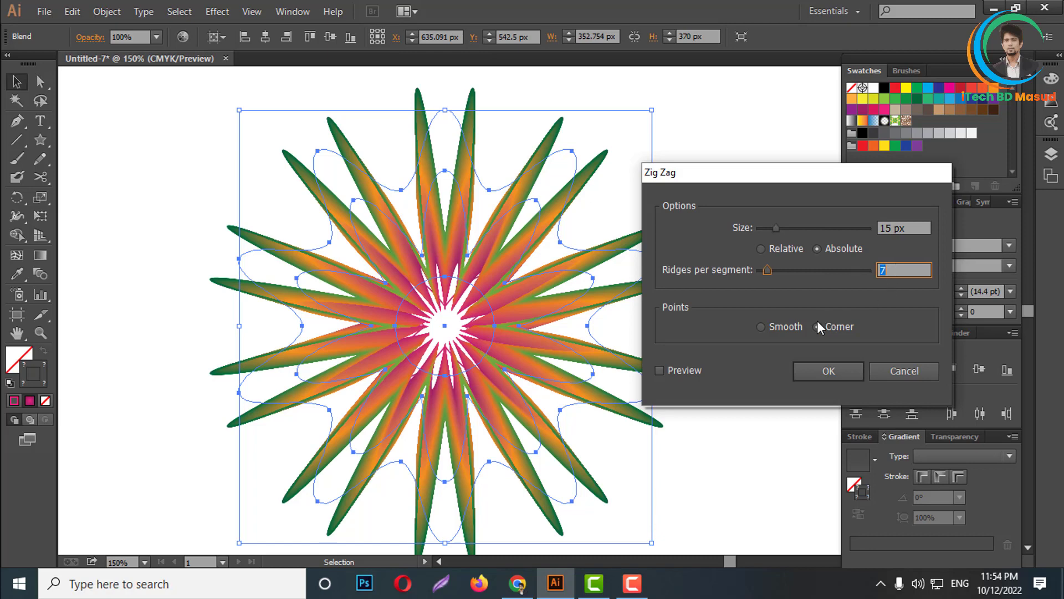
click(762, 327)
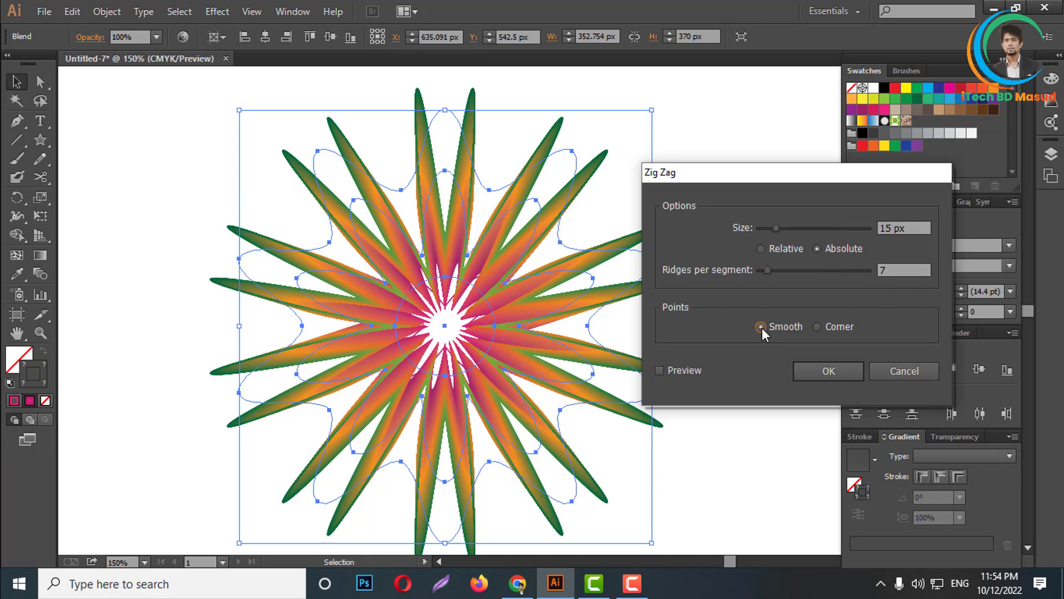
click(670, 370)
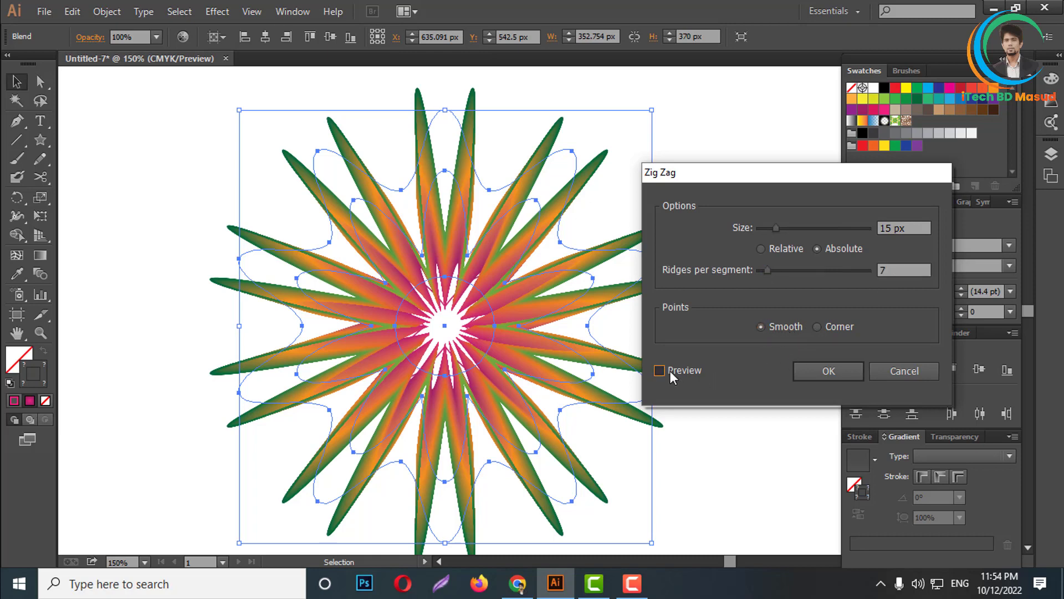
click(829, 371)
click(827, 370)
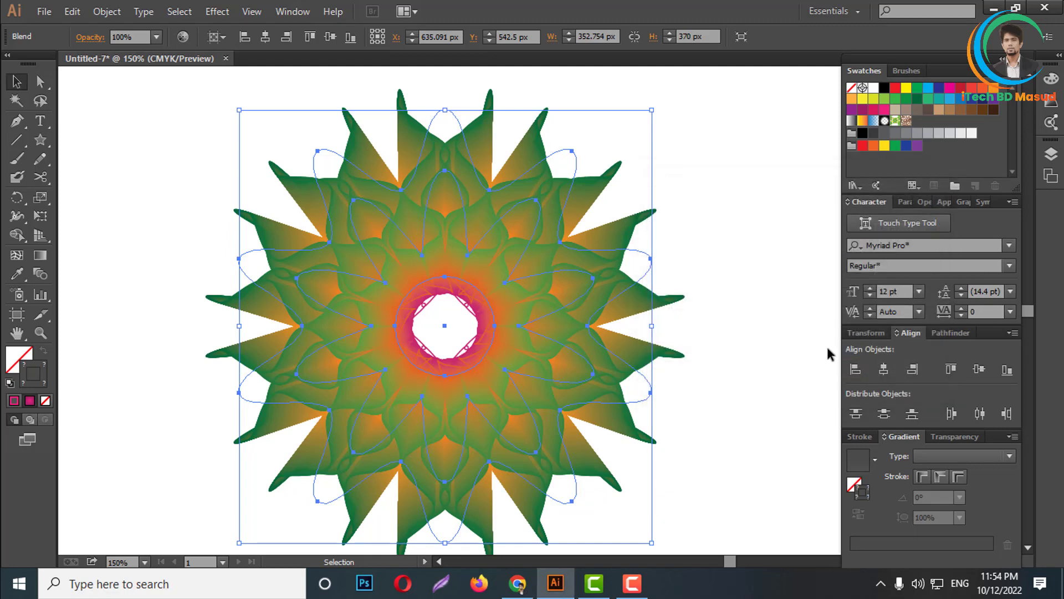
click(701, 202)
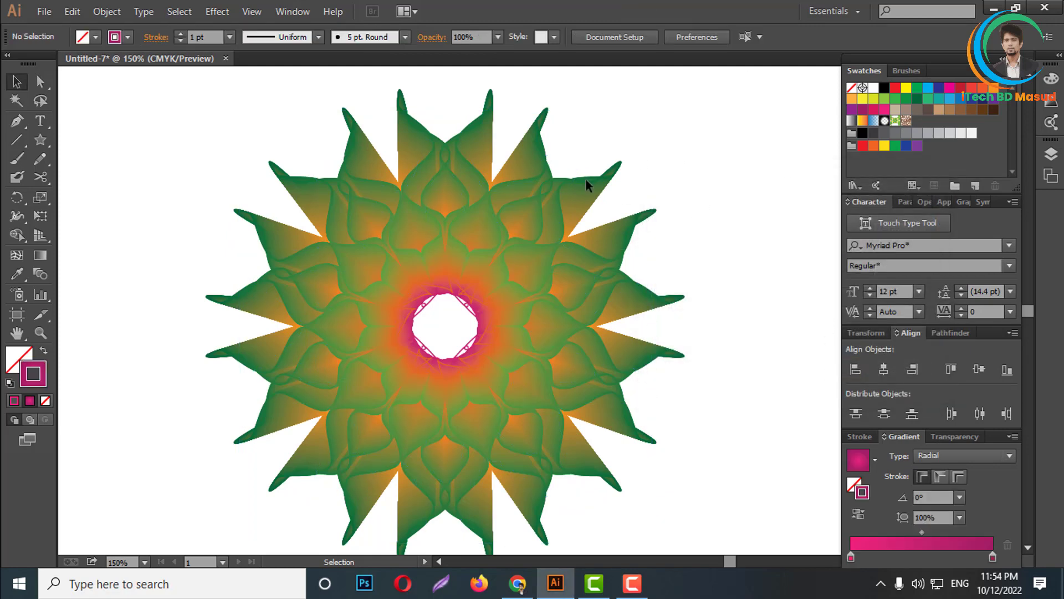
- Zoom and pan to centre the zig-zag flower, then switch to the Ellipse tool
key(ctrl+minus)
key(ctrl+minus)
key(ctrl+minus)
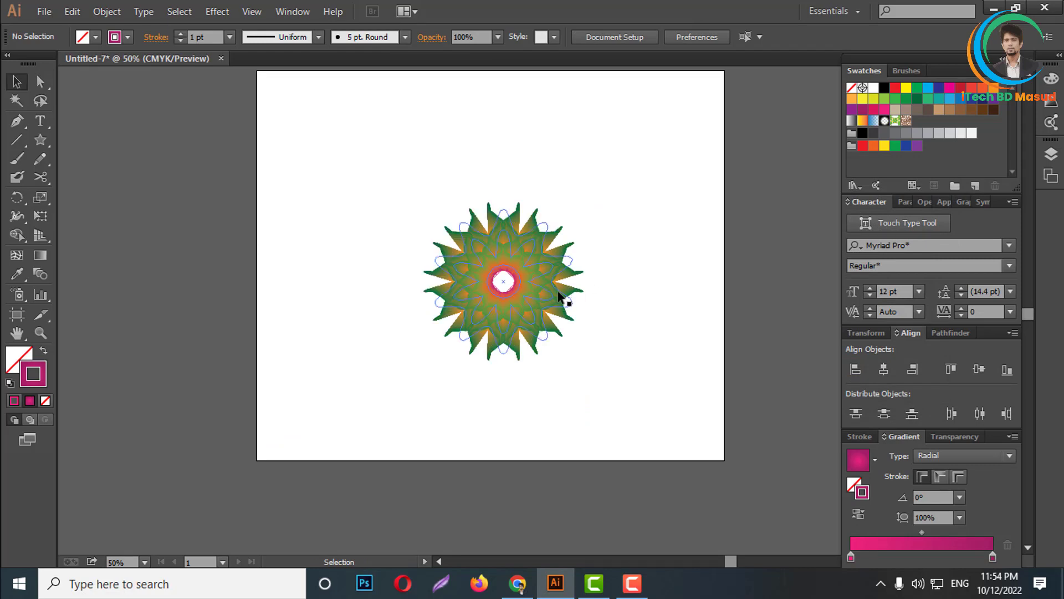
scroll(564, 290, up, 2)
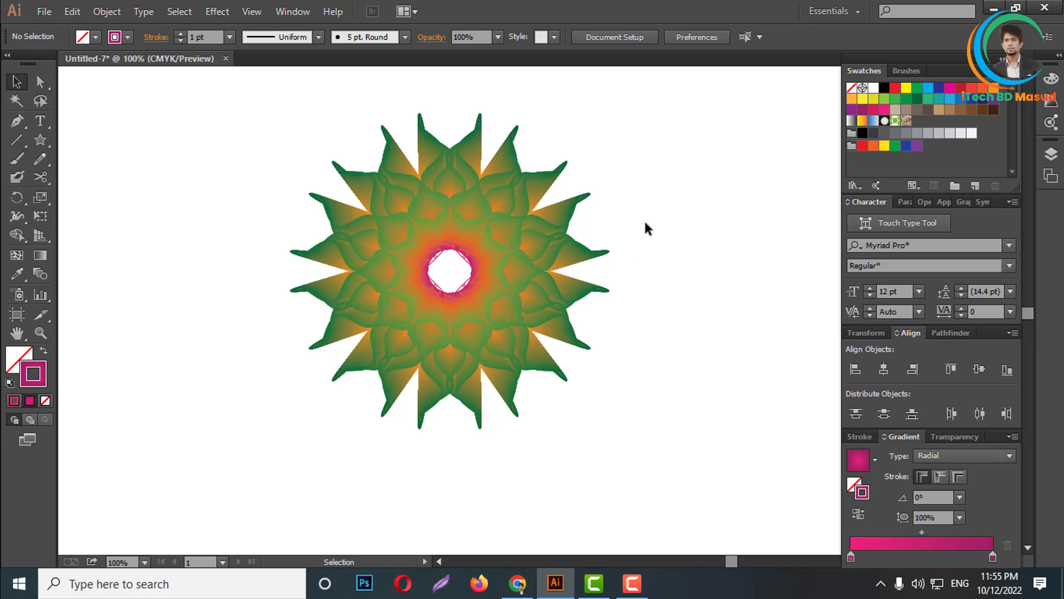
alt+scroll(589, 244, up, 2)
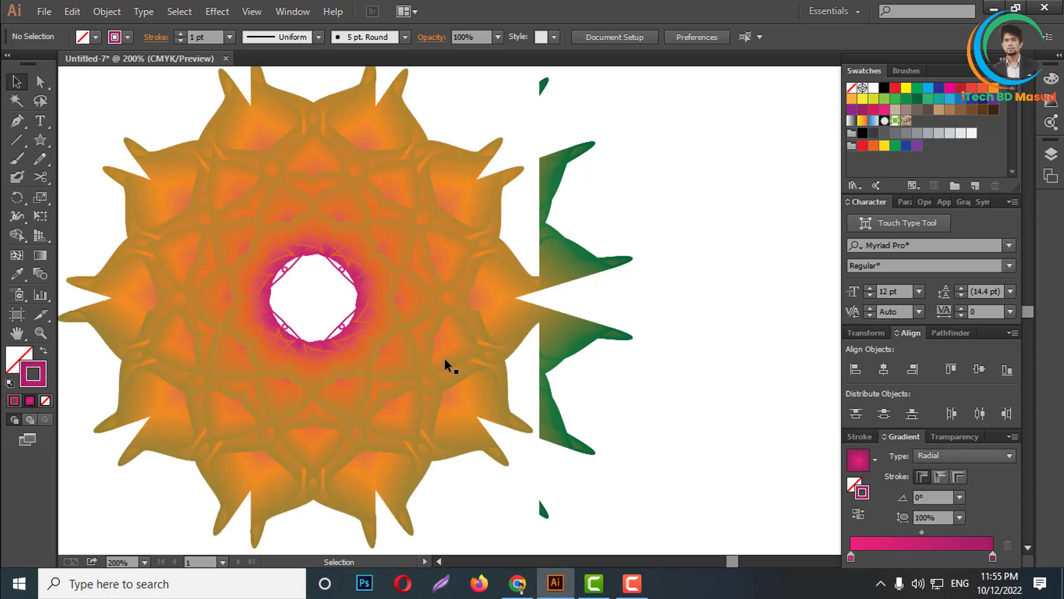
key(space)
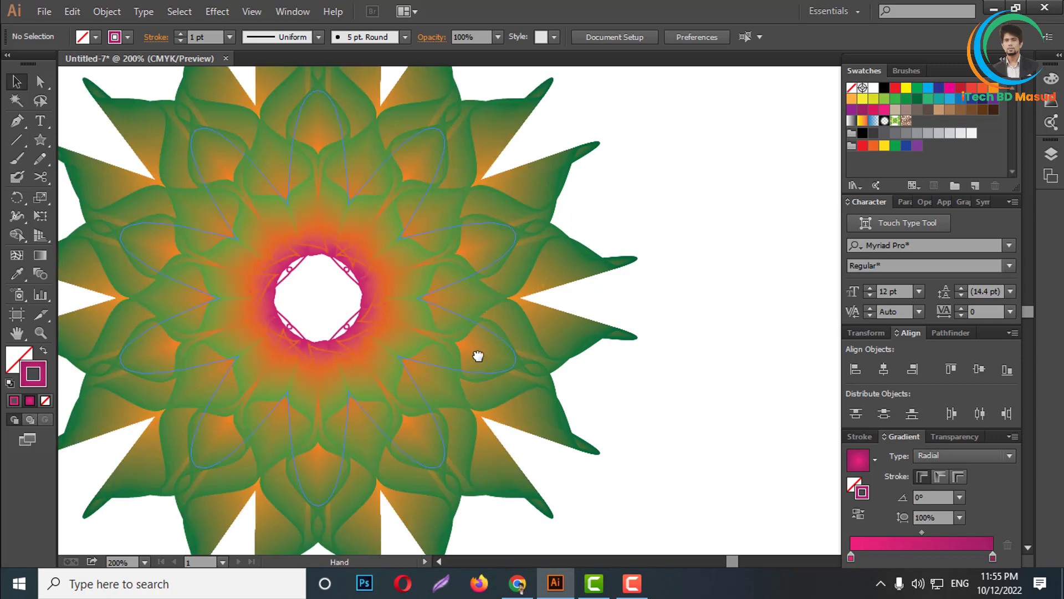
drag(282, 303, 423, 299)
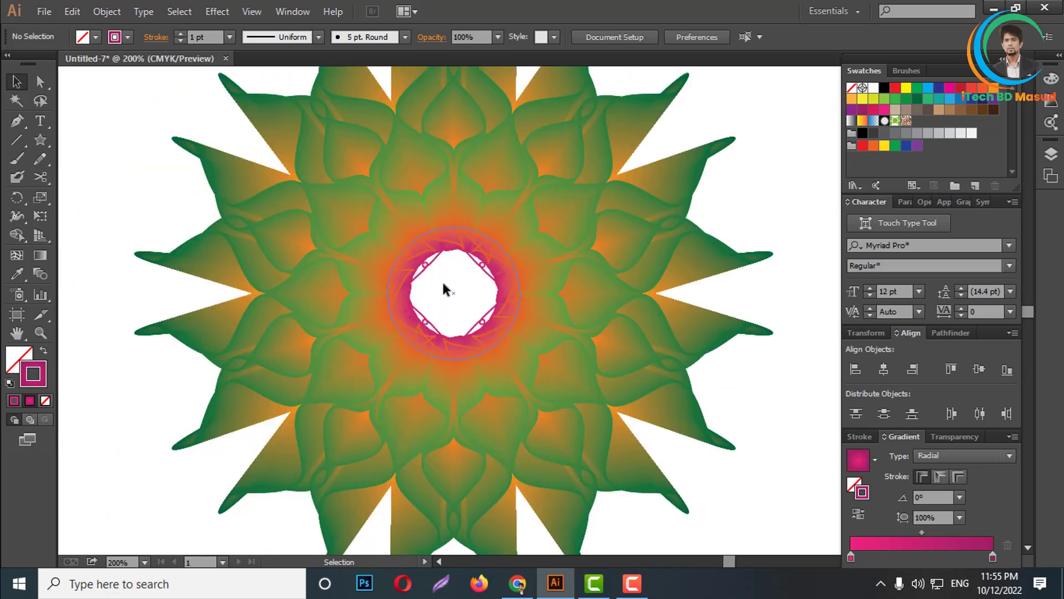
drag(40, 140, 87, 177)
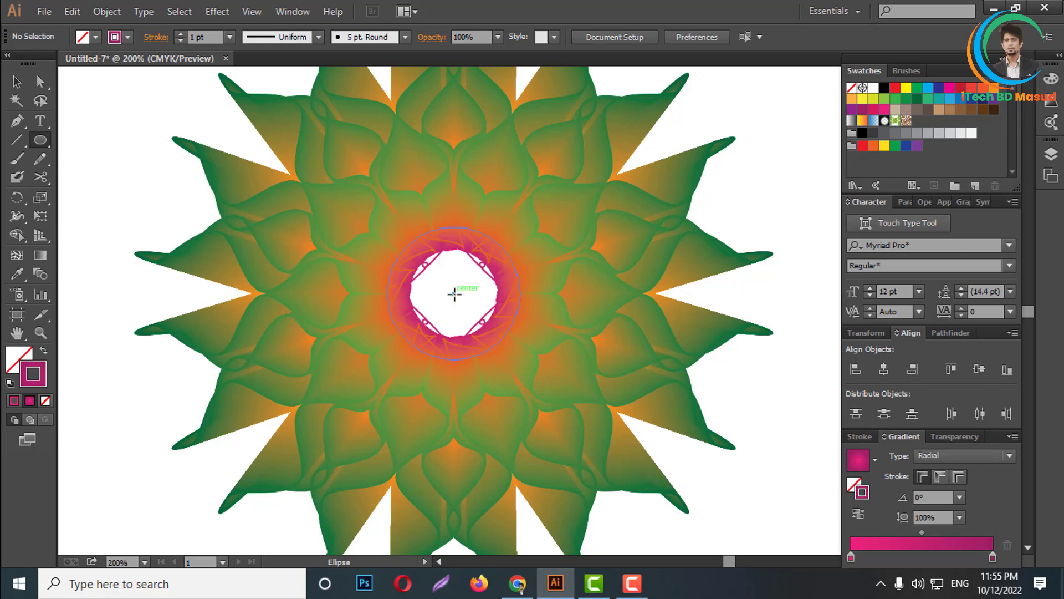
- Draw a centred circle in the flower's hollow, give it a pink radial gradient, and bring it to front
drag(453, 293, 482, 342)
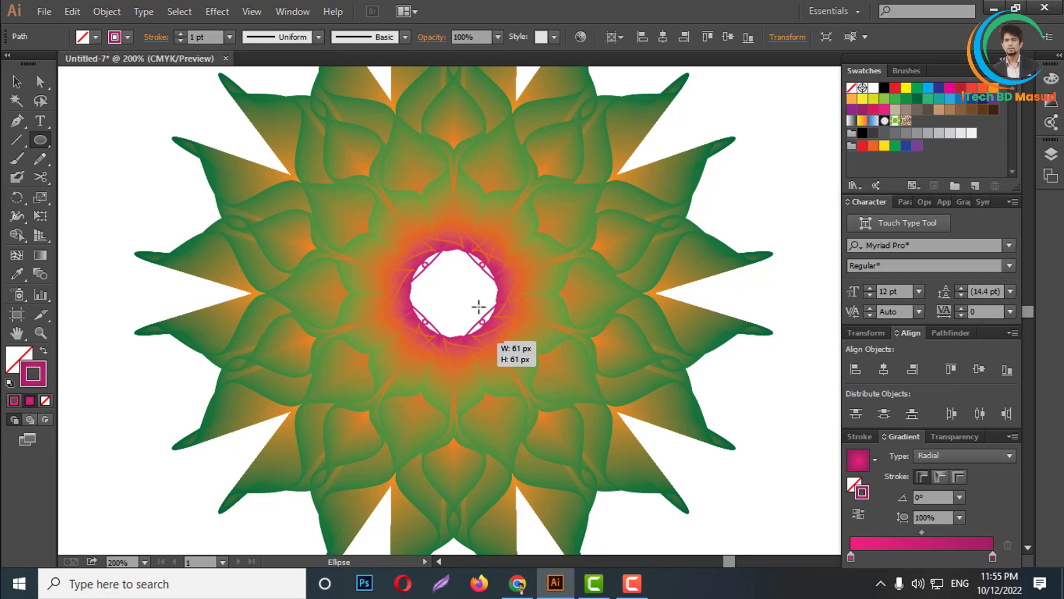
click(44, 350)
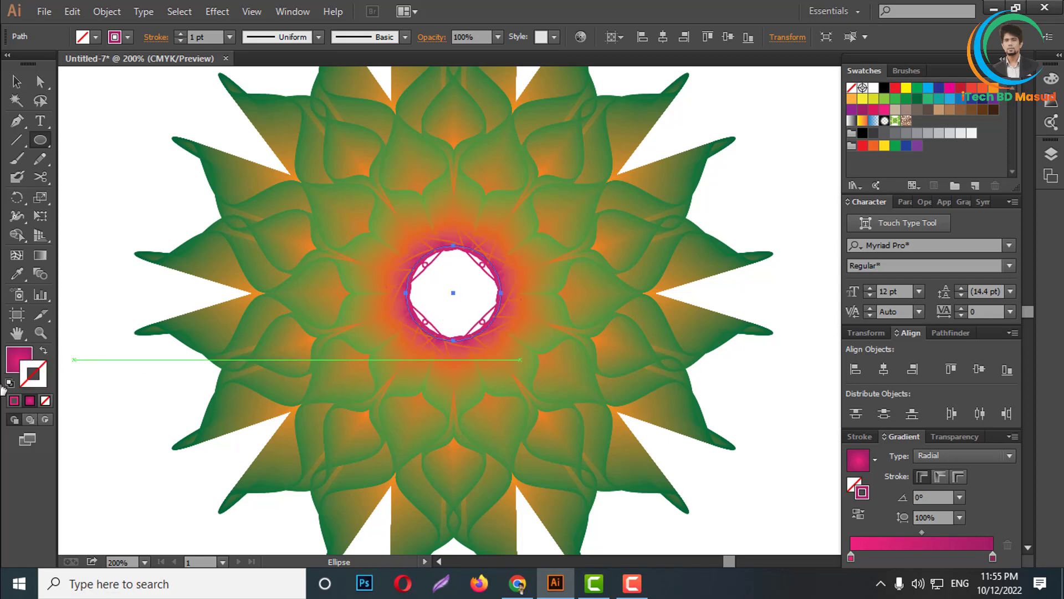
click(14, 400)
key(period)
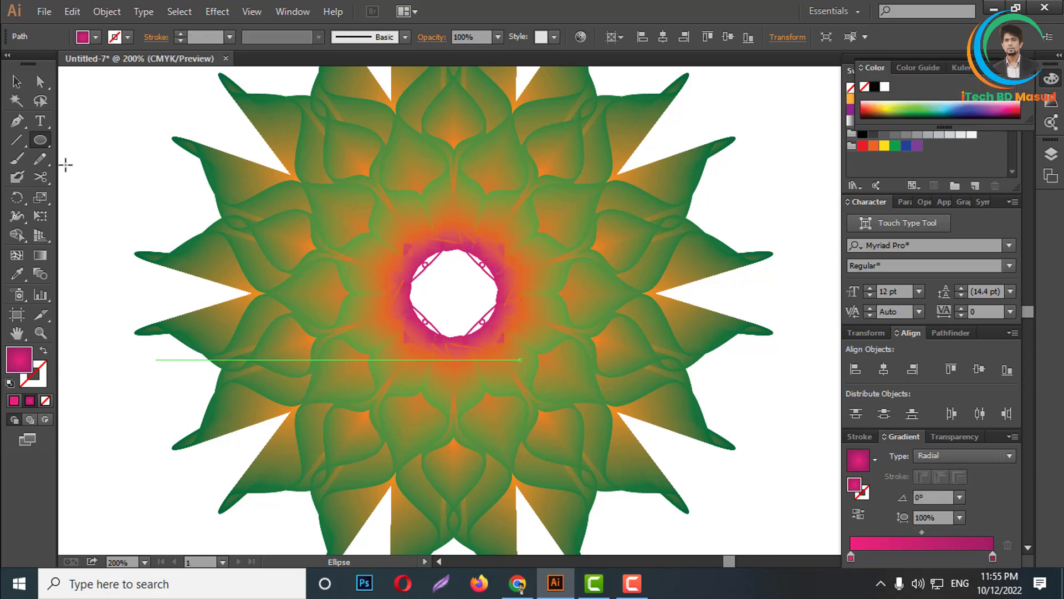
right_click(468, 298)
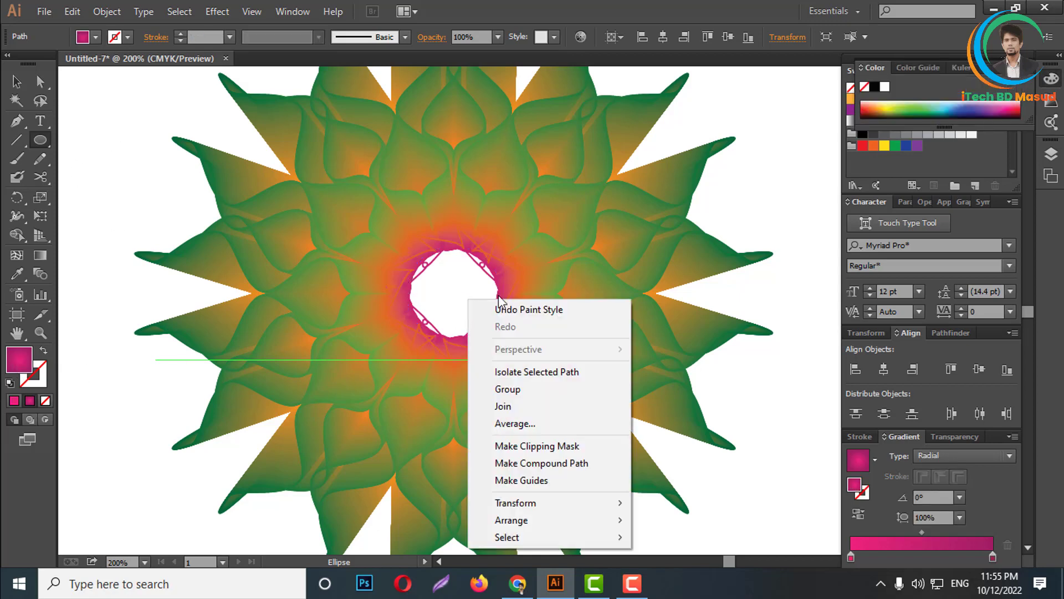
mouse_move(516, 520)
click(680, 444)
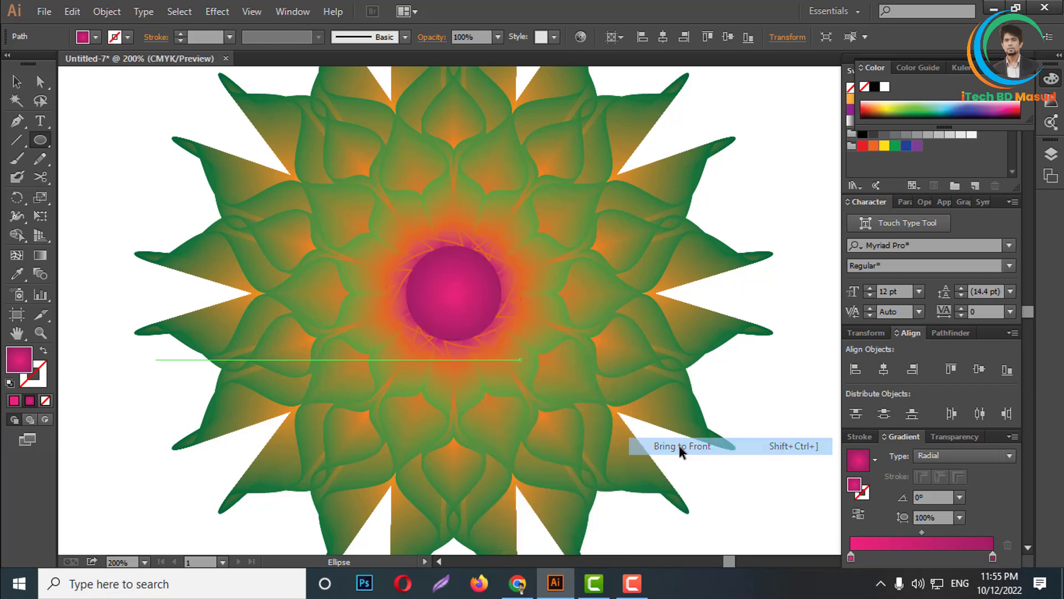
- Undo and restore the pink circle's front placement, then start a new document from File
key(ctrl+8)
click(16, 81)
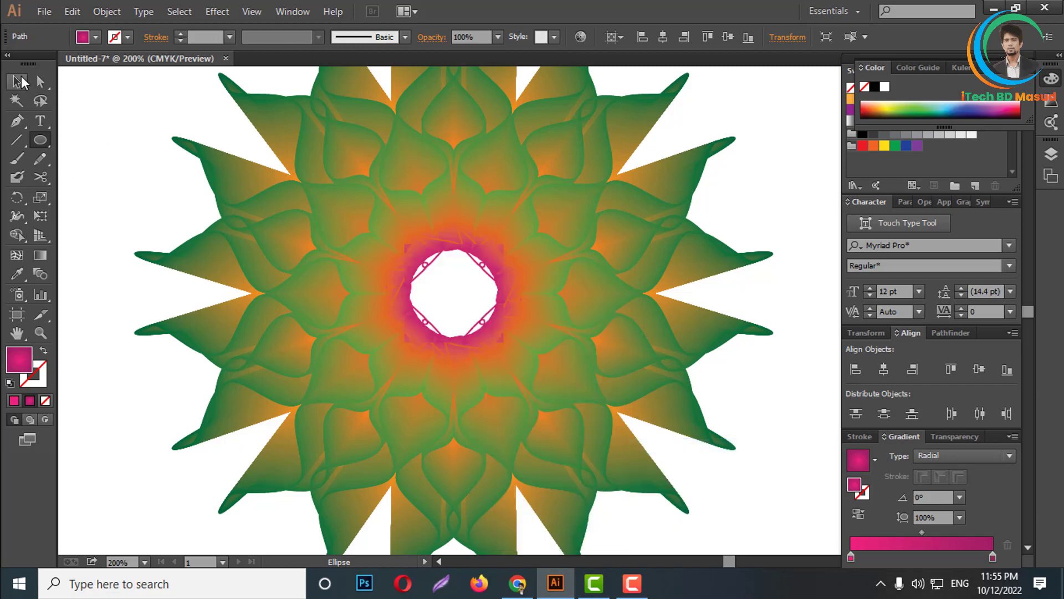
click(771, 376)
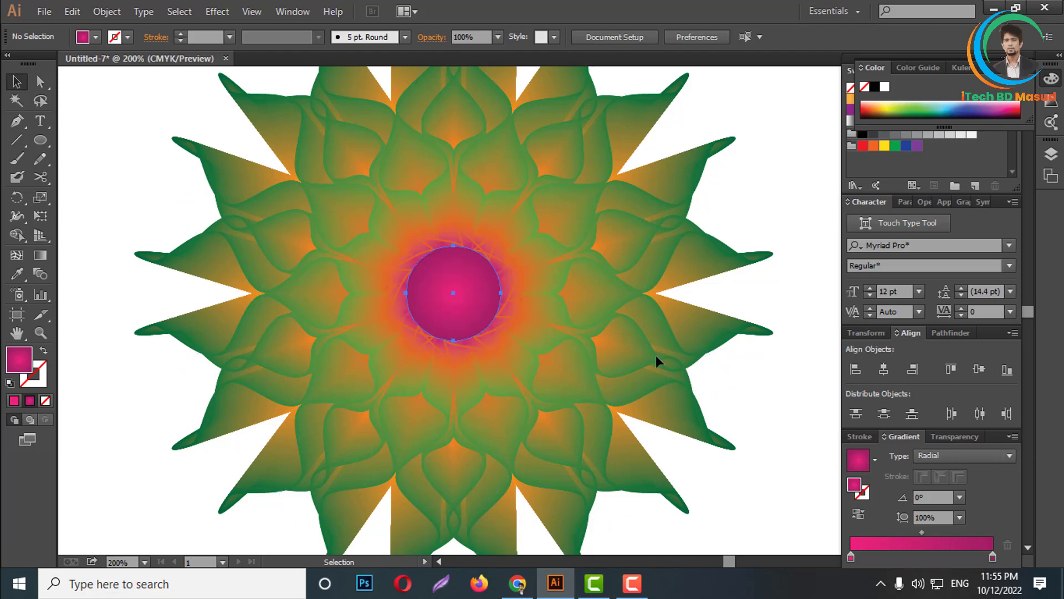
click(859, 514)
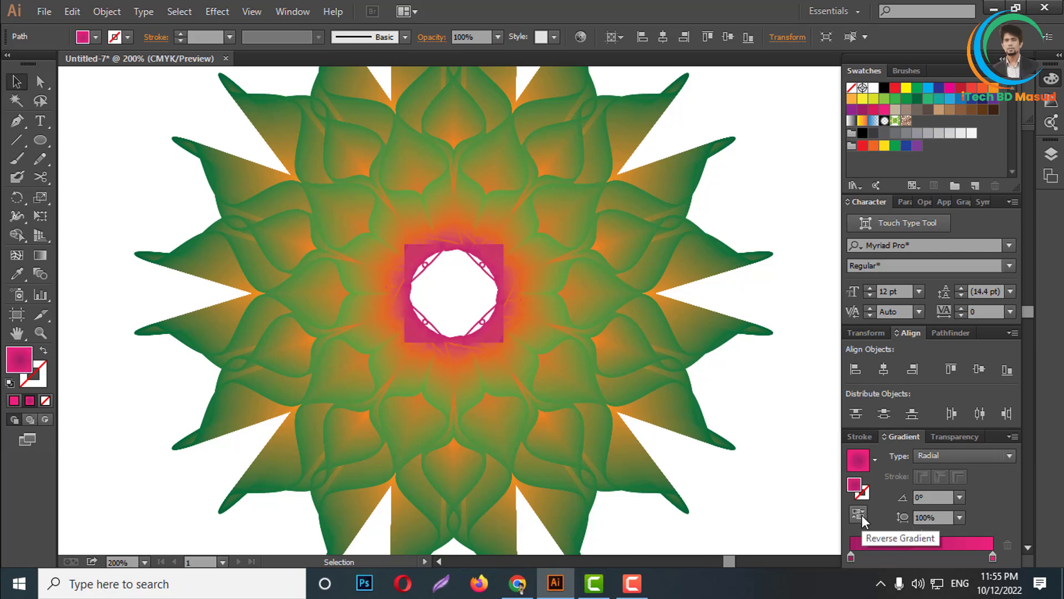
click(761, 487)
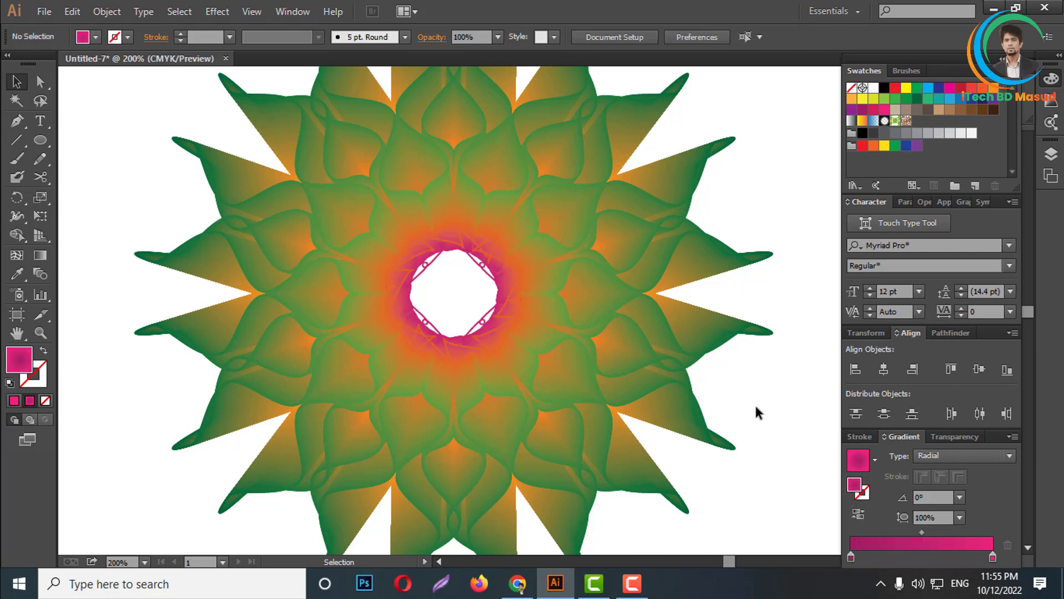
key(ctrl+z)
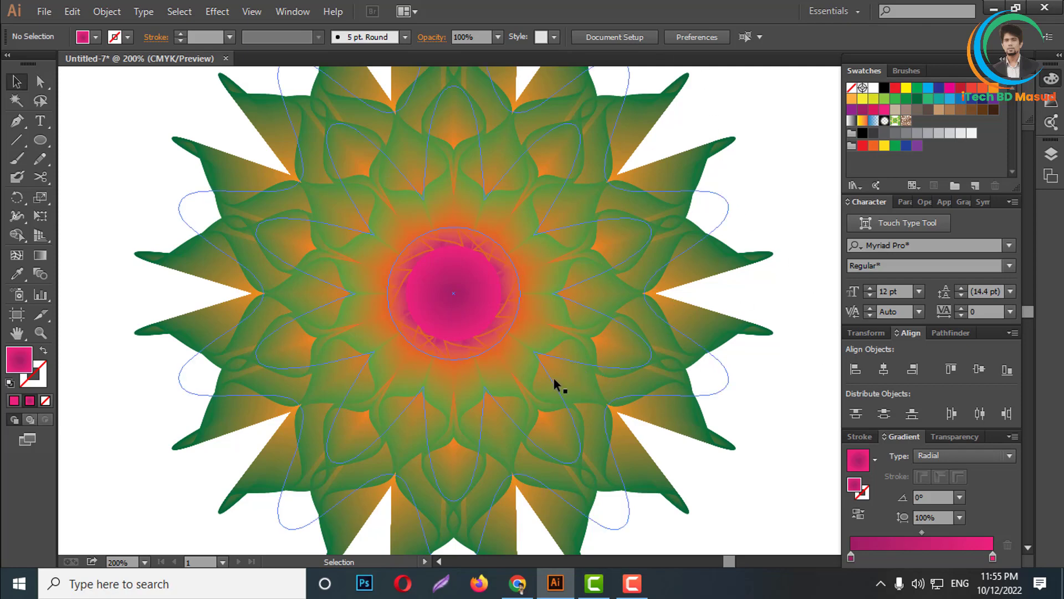
scroll(591, 381, up, 1)
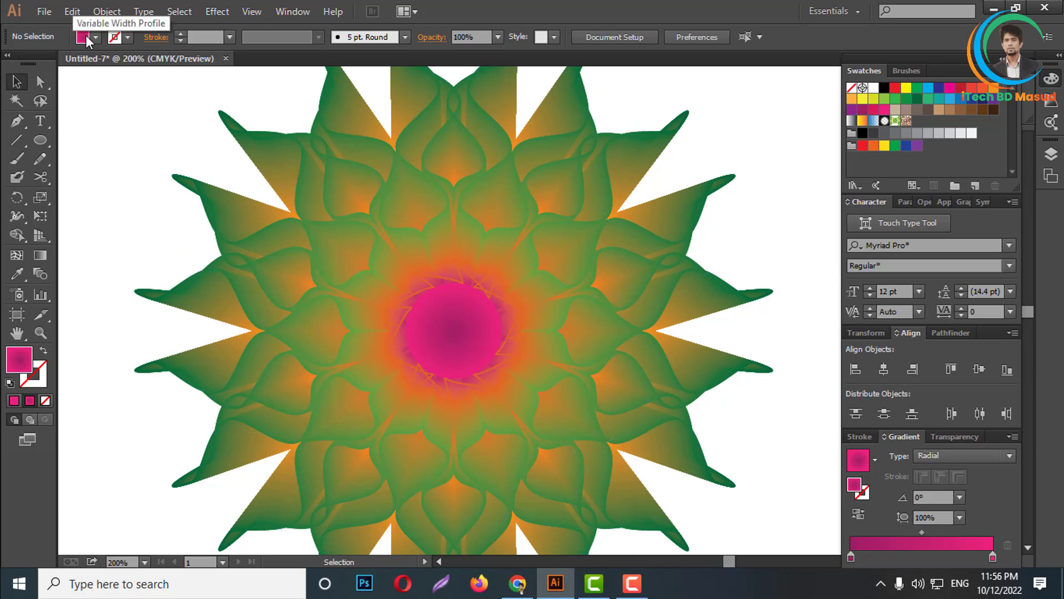
click(46, 15)
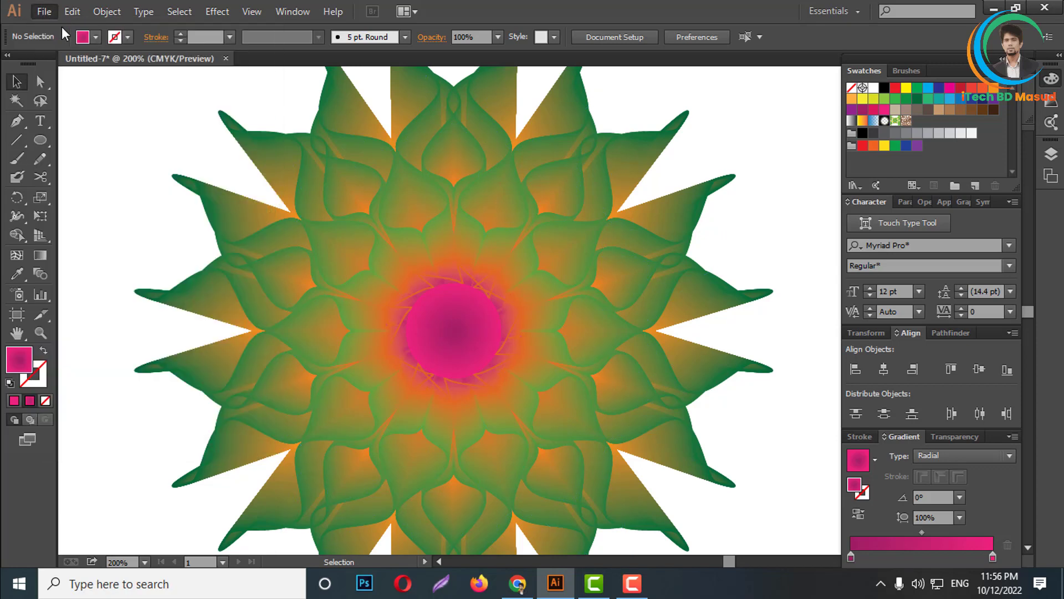
click(557, 304)
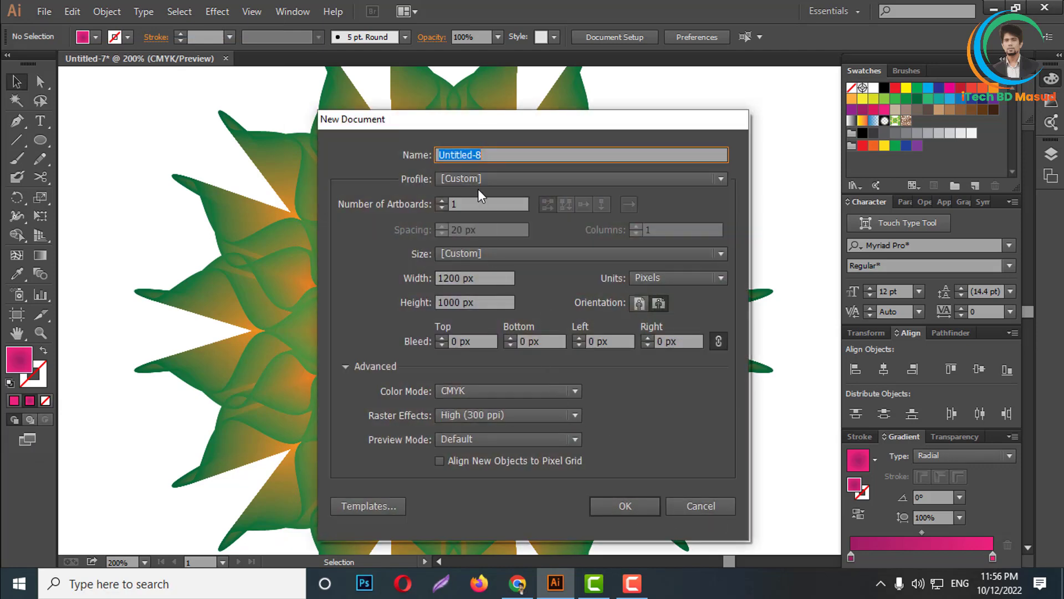
- Create the 1200 x 1000 px CMYK document Untitled-8 and fit its artboard in view
click(634, 505)
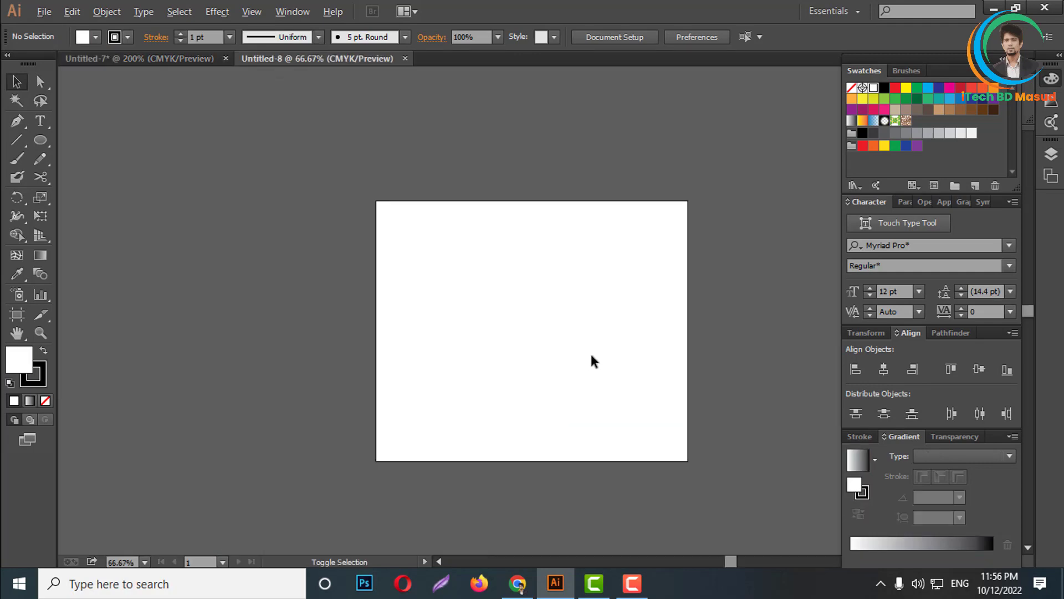
key(ctrl+1)
key(ctrl+minus)
key(ctrl+minus)
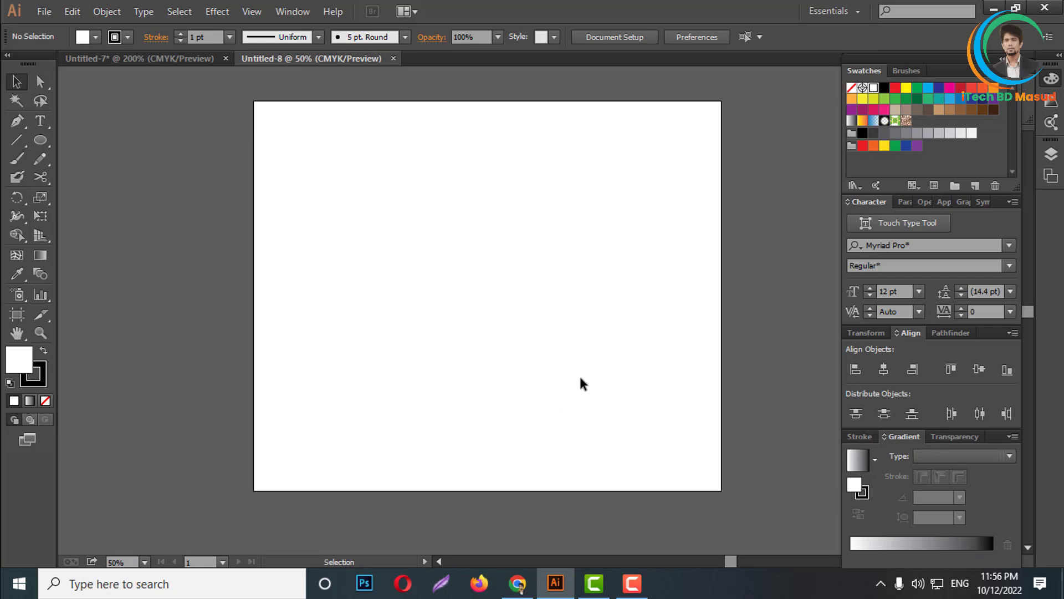
click(632, 584)
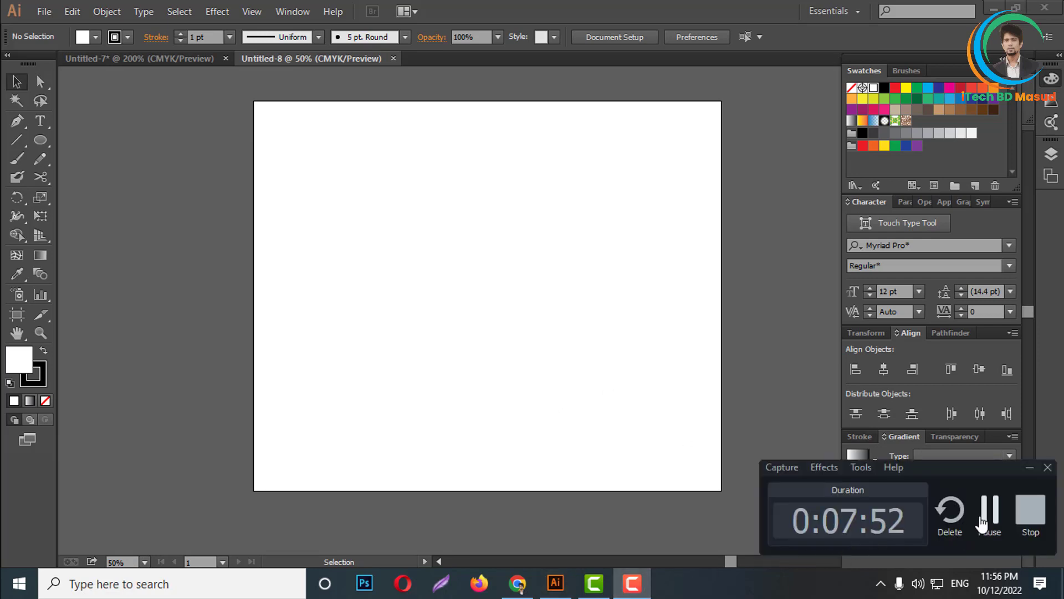
click(982, 518)
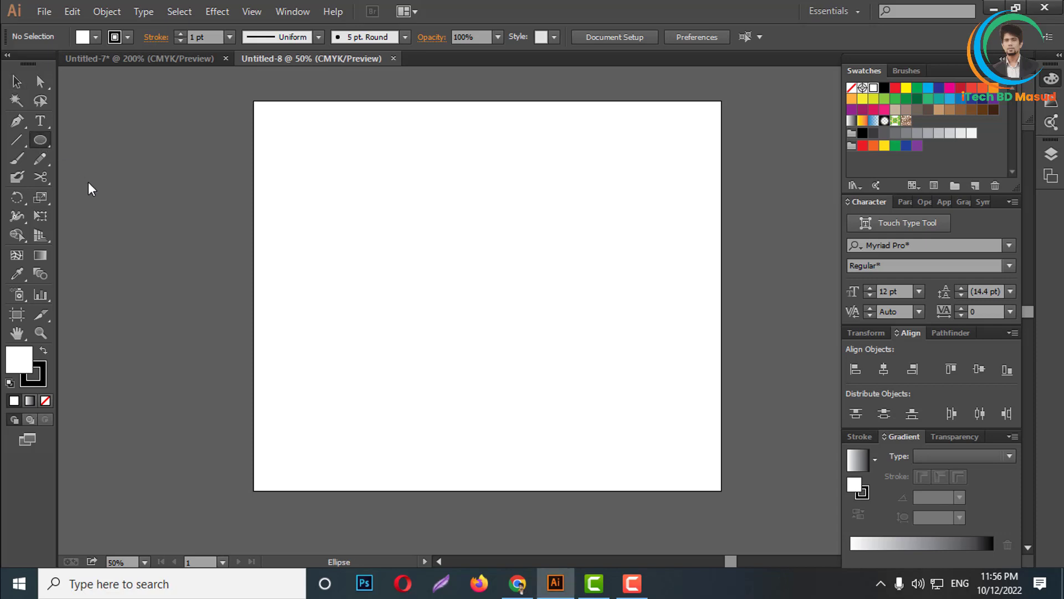
- Draw a star with Radius 1 500 px, Radius 2 250 px and 30 points
click(40, 140)
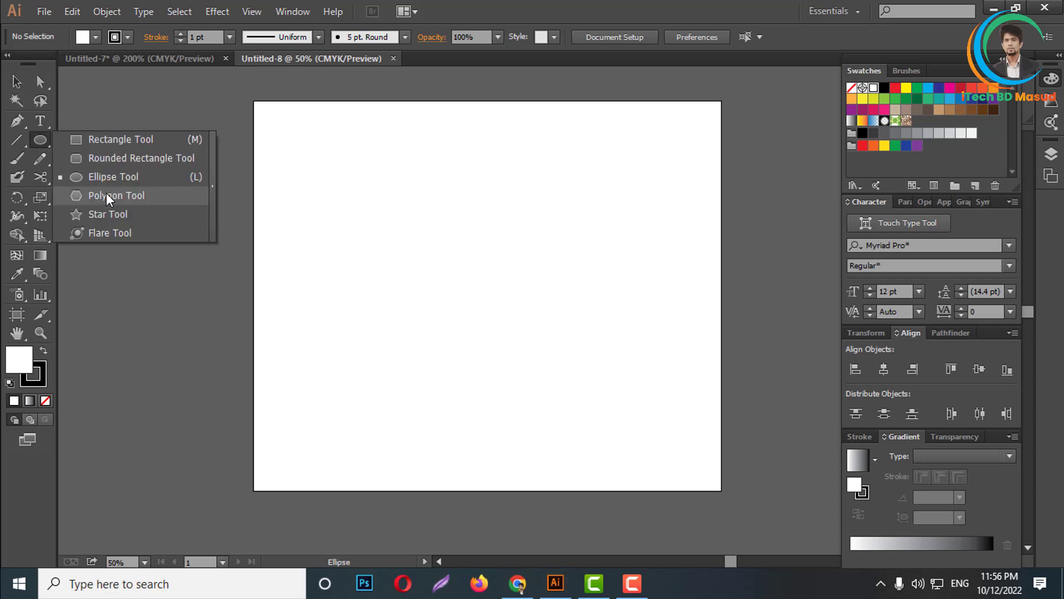
click(83, 215)
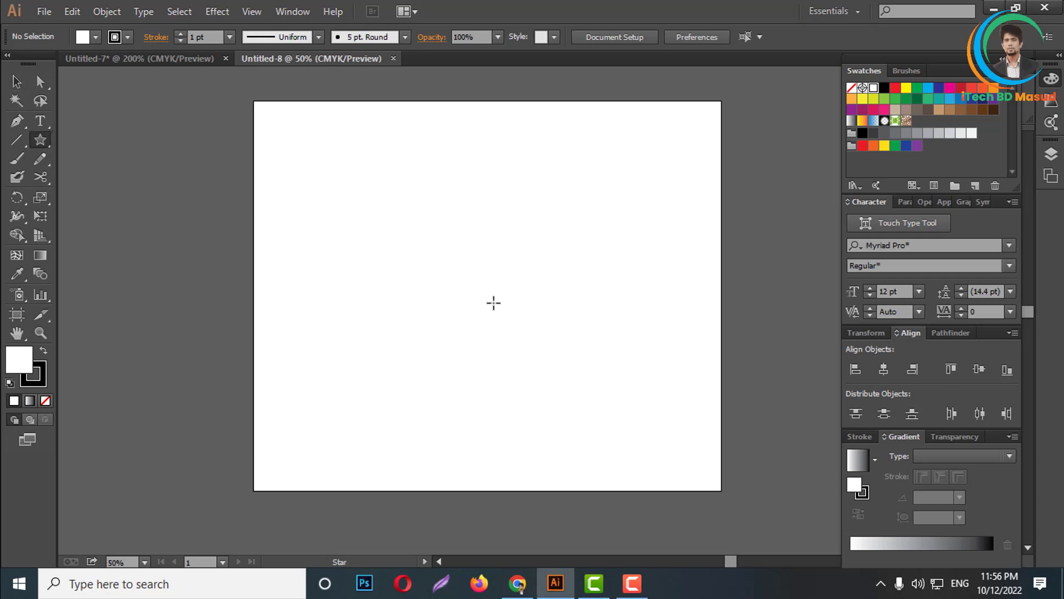
click(483, 287)
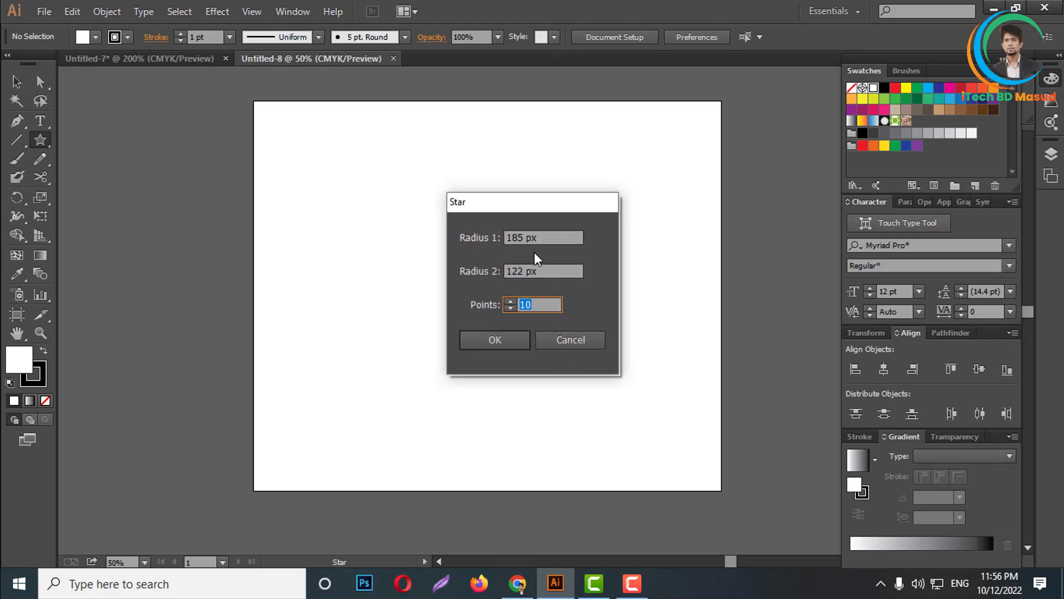
drag(539, 239, 486, 241)
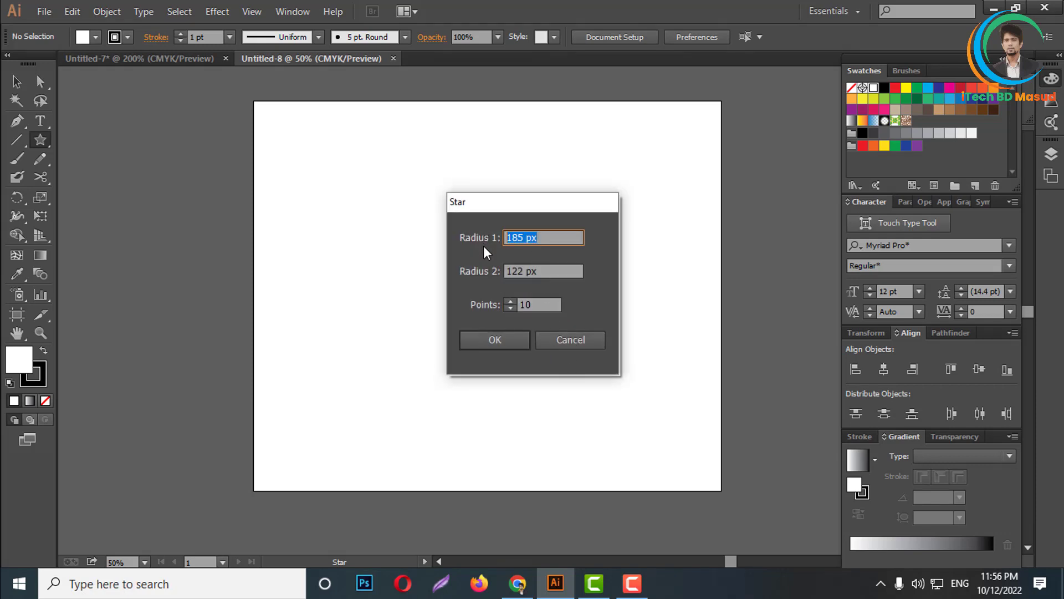
text(500)
drag(549, 270, 434, 272)
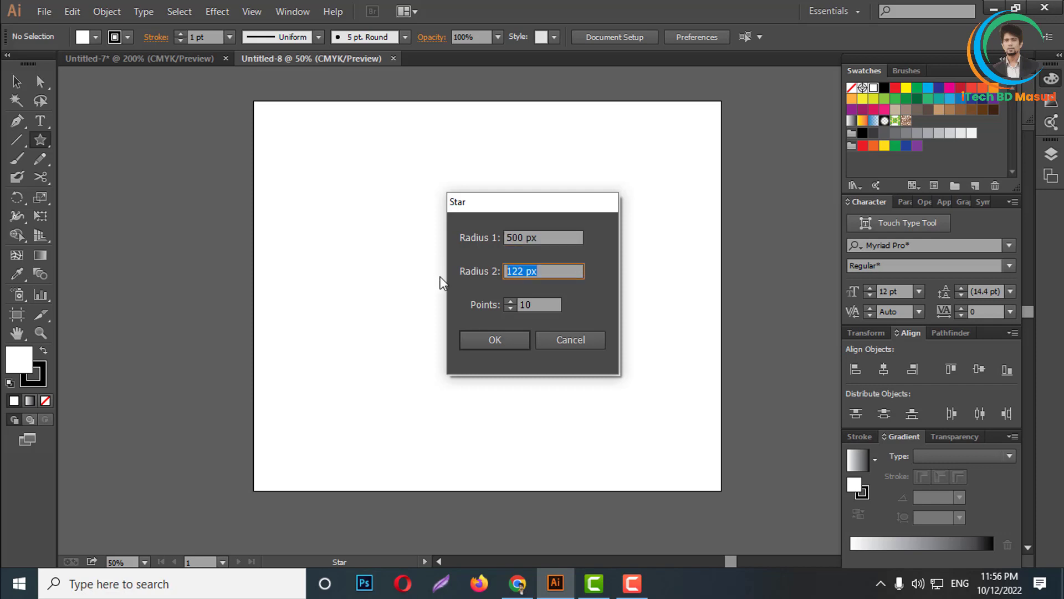
text(250)
drag(543, 305, 489, 304)
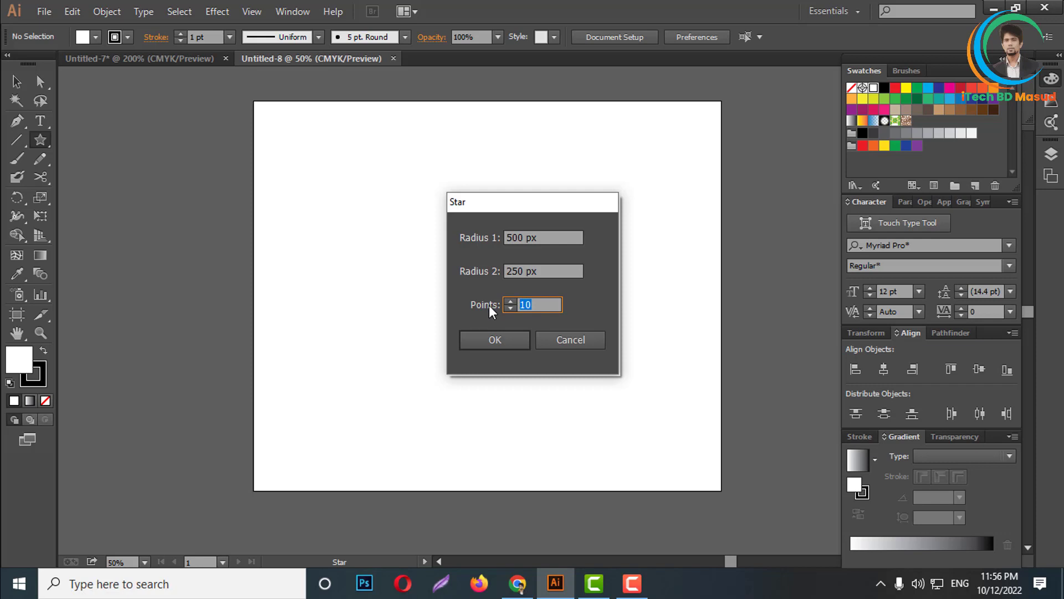
text(30)
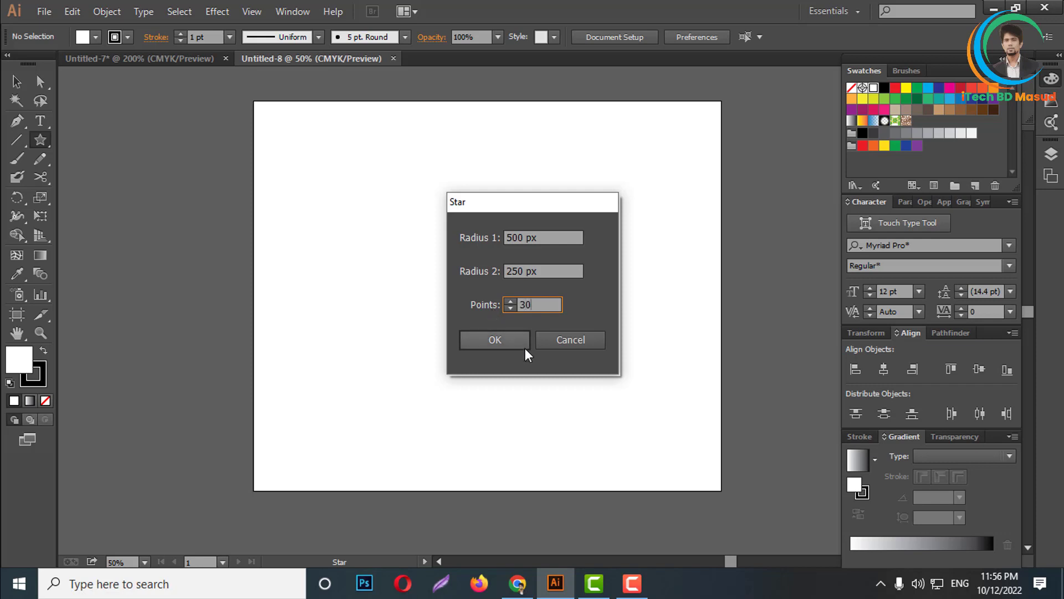
click(494, 340)
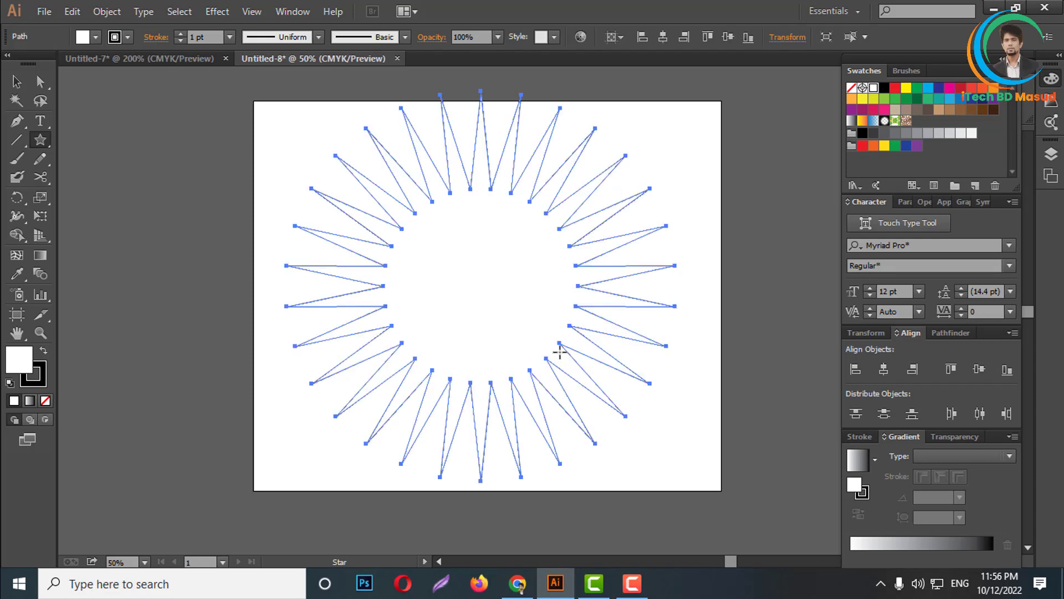
- Move the star down toward the centre of the page
scroll(559, 351, up, 1)
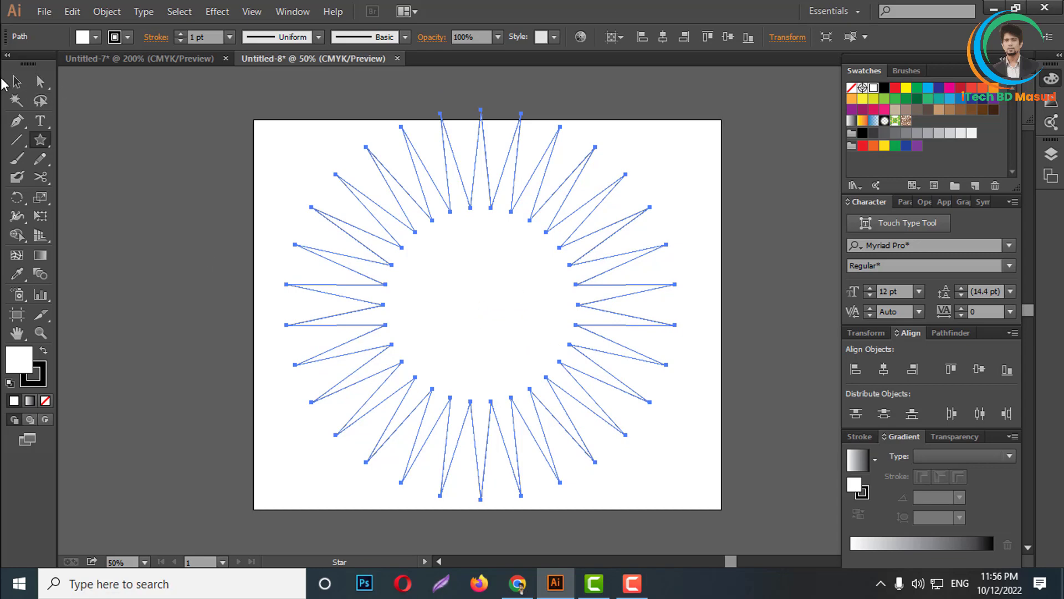
click(14, 83)
drag(585, 284, 591, 305)
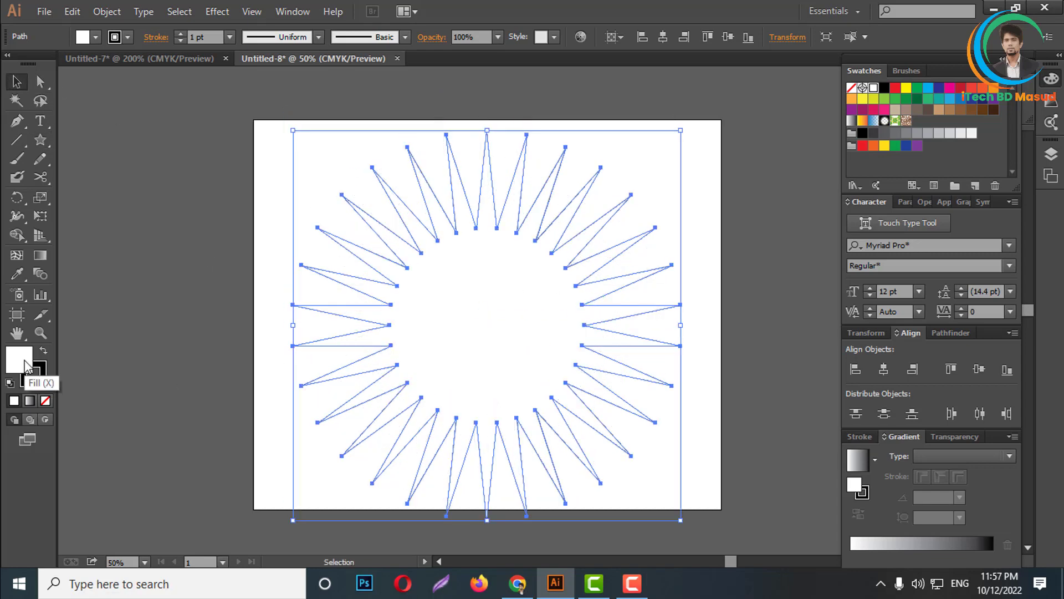
- Remove the star's white fill and scale it down evenly about its centre
click(46, 400)
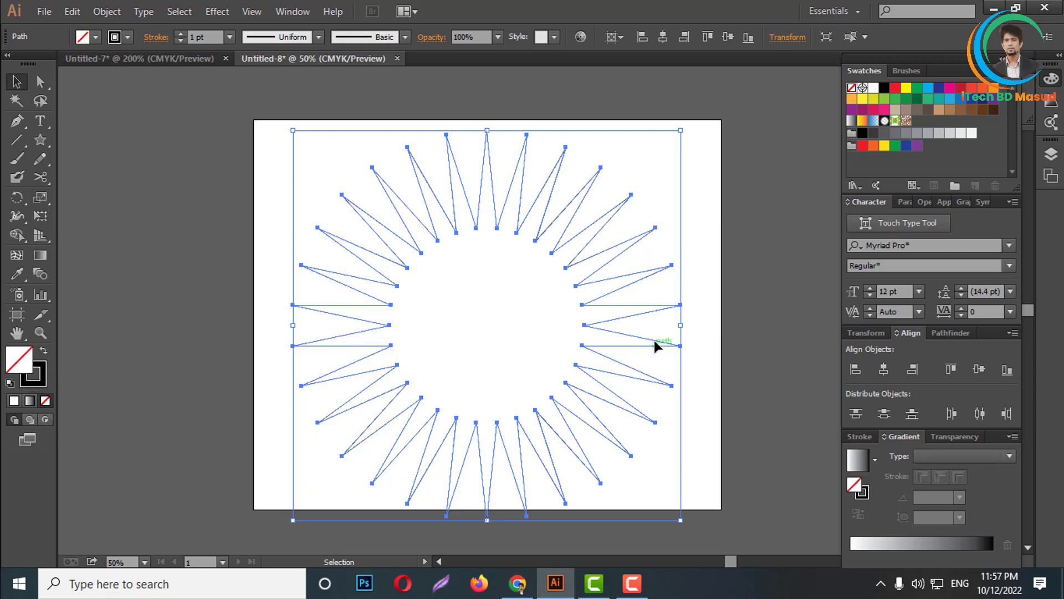
drag(682, 330, 623, 326)
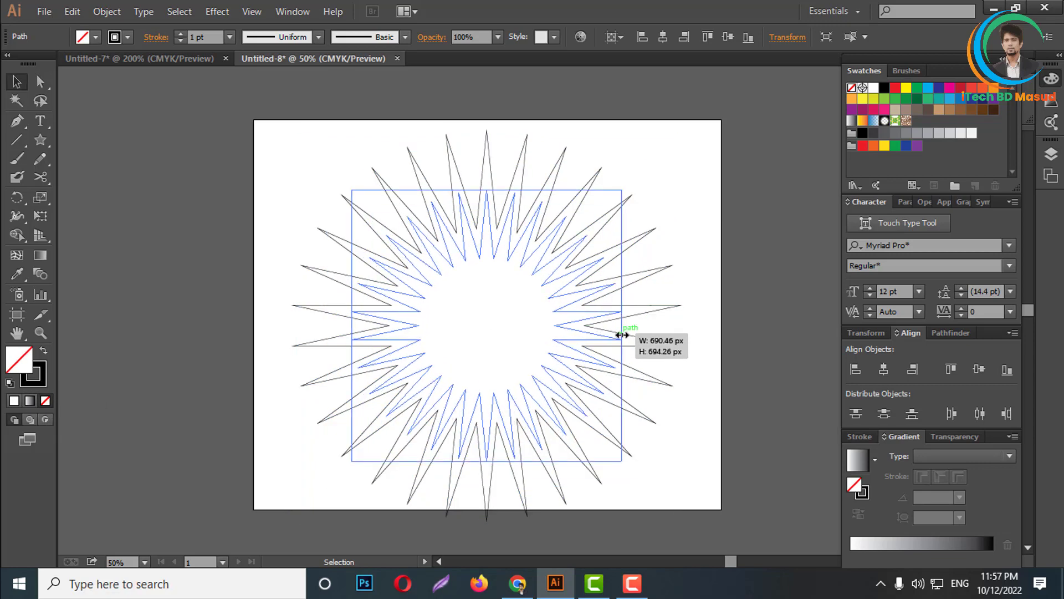
click(687, 318)
drag(643, 210, 413, 339)
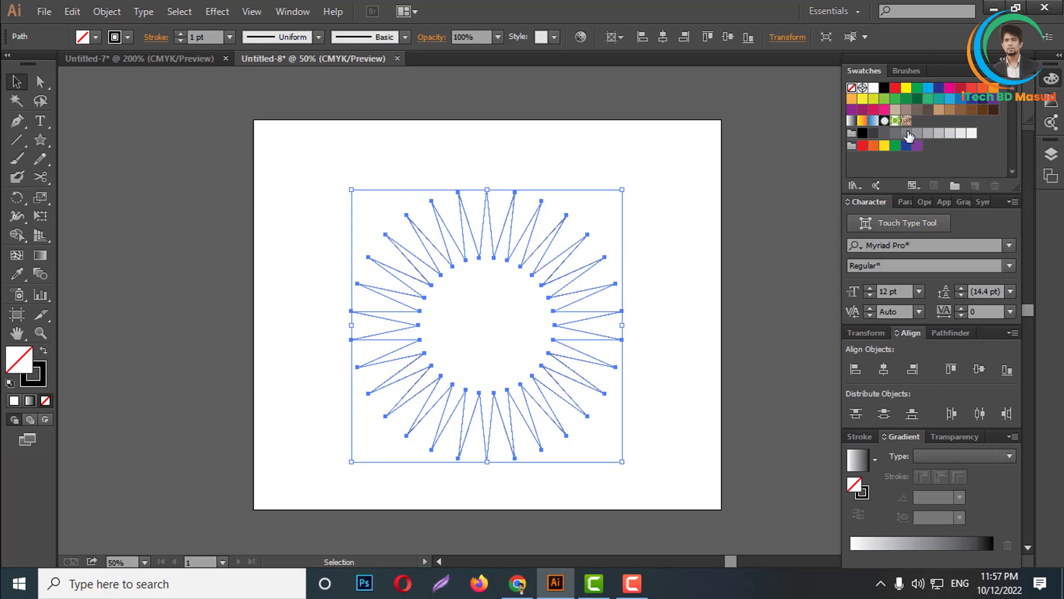
- Give the star a reversed radial yellow-orange gradient with red centre, then swap fill and stroke
click(863, 120)
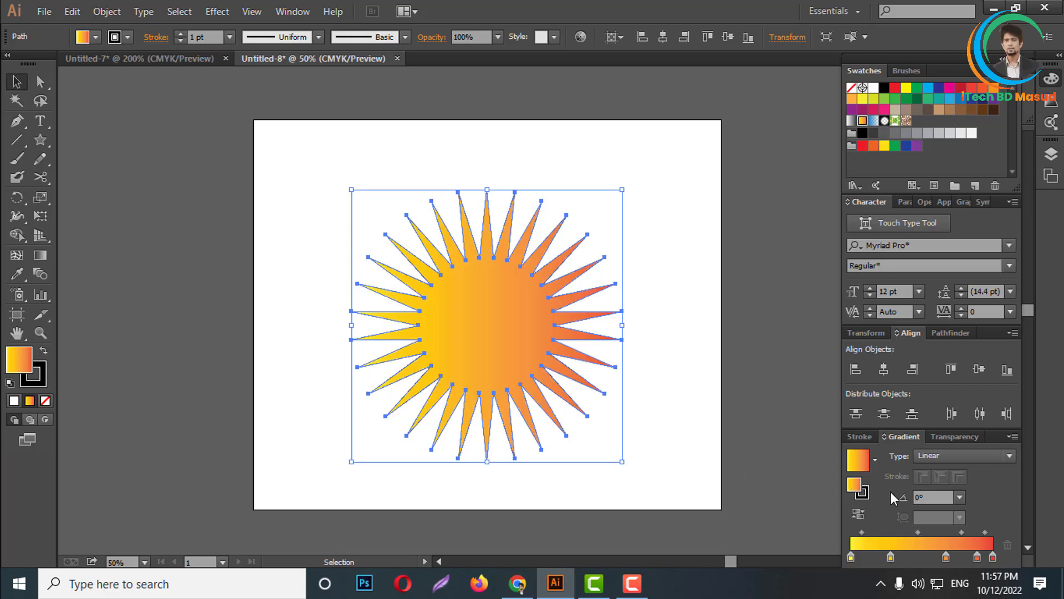
click(947, 457)
click(943, 489)
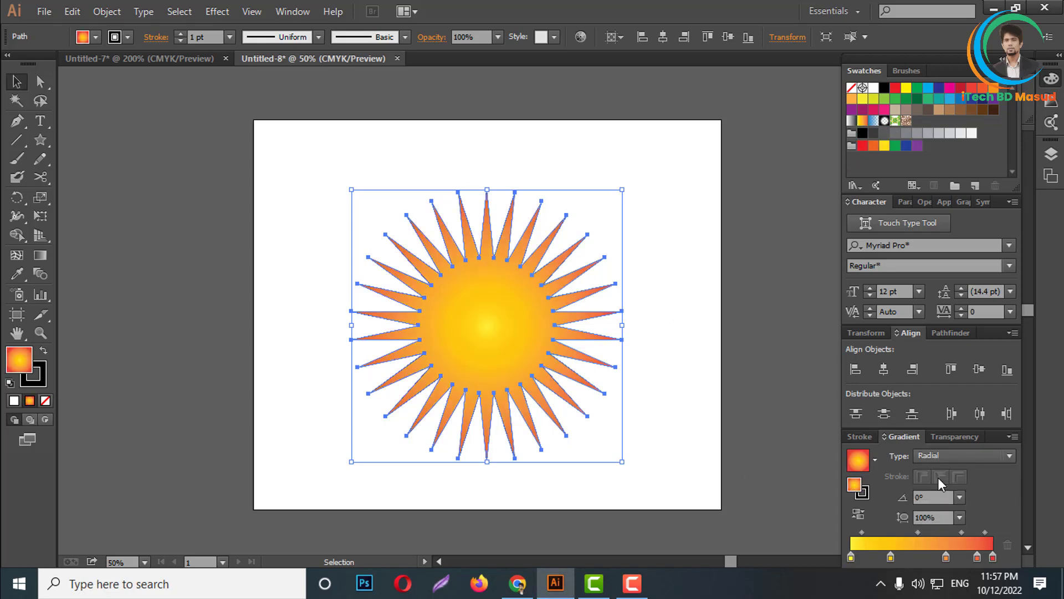
click(689, 346)
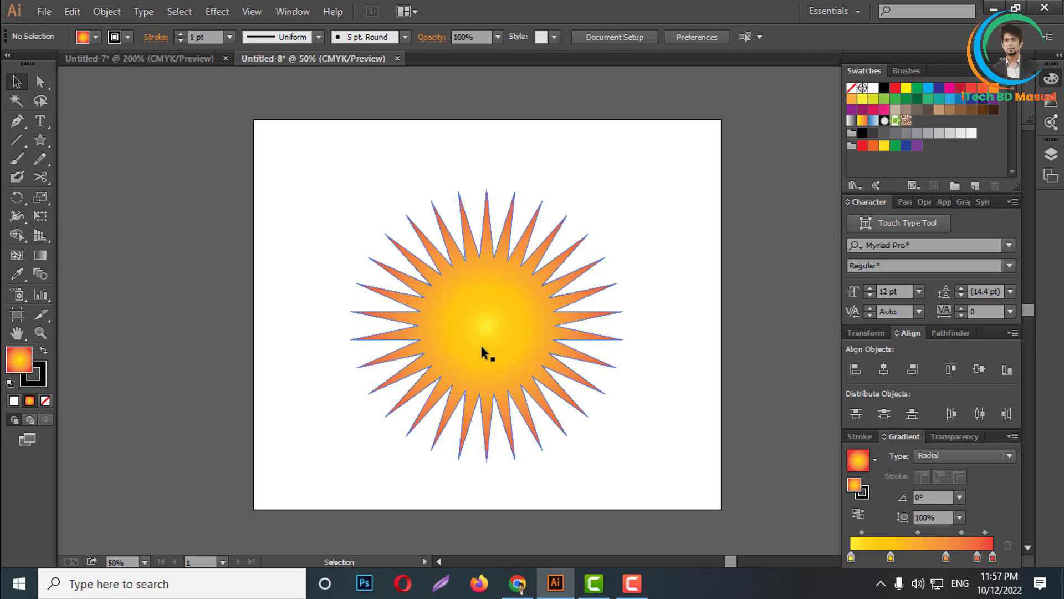
click(482, 350)
click(859, 515)
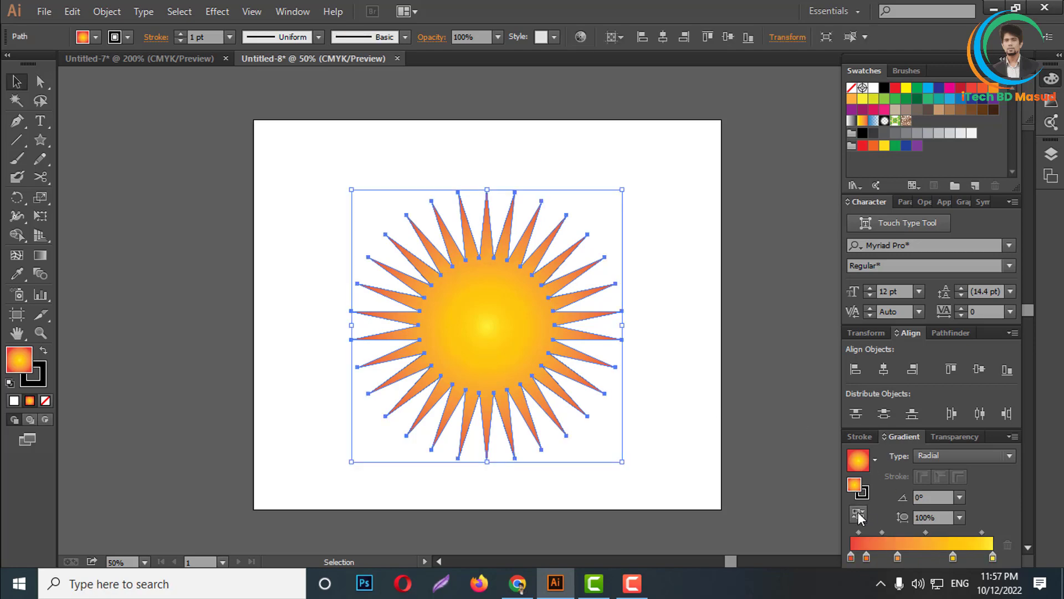
click(653, 341)
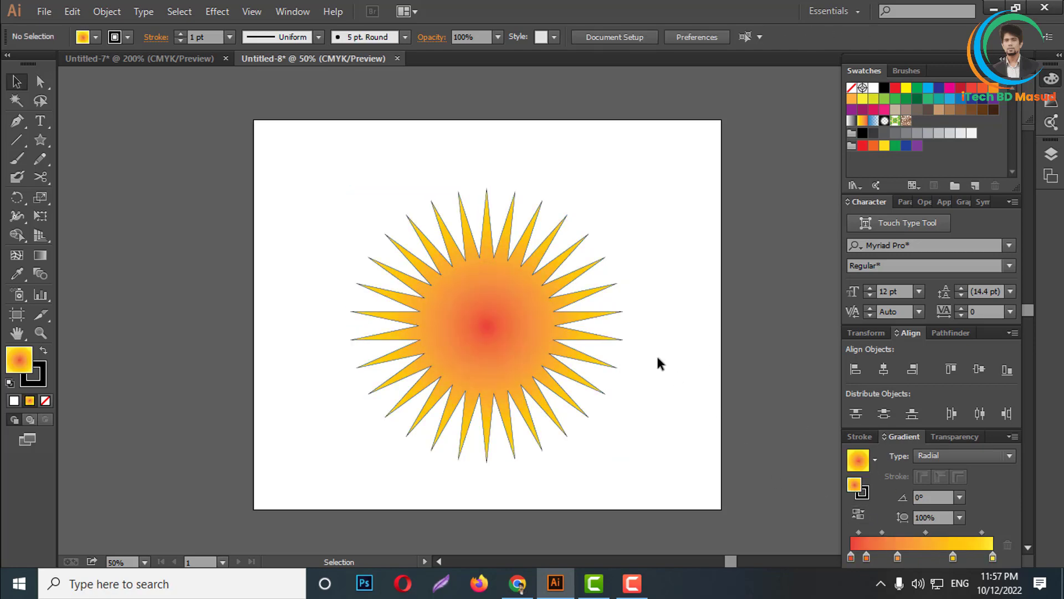
click(485, 335)
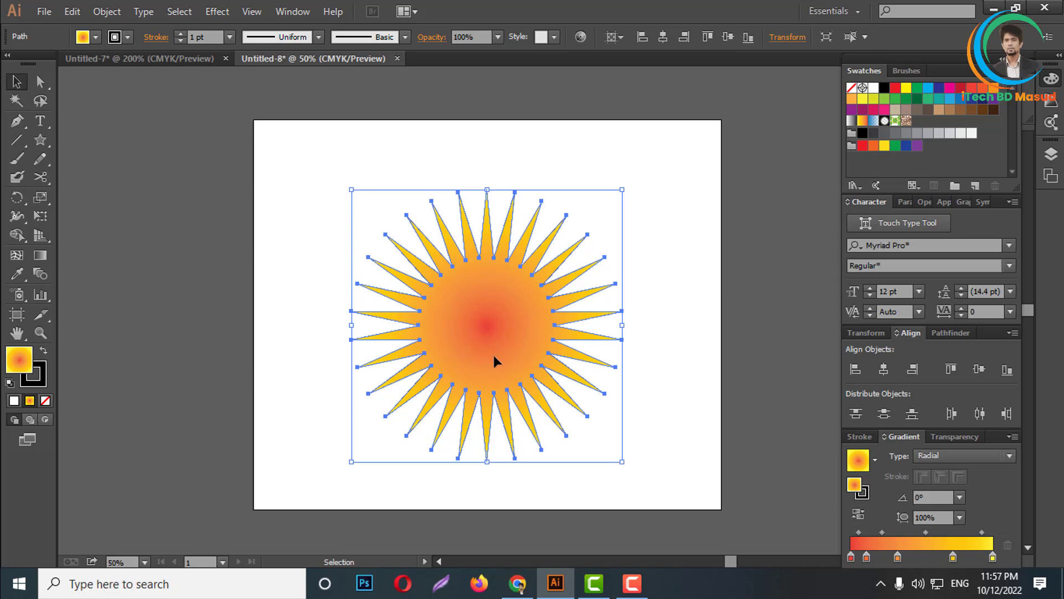
click(44, 352)
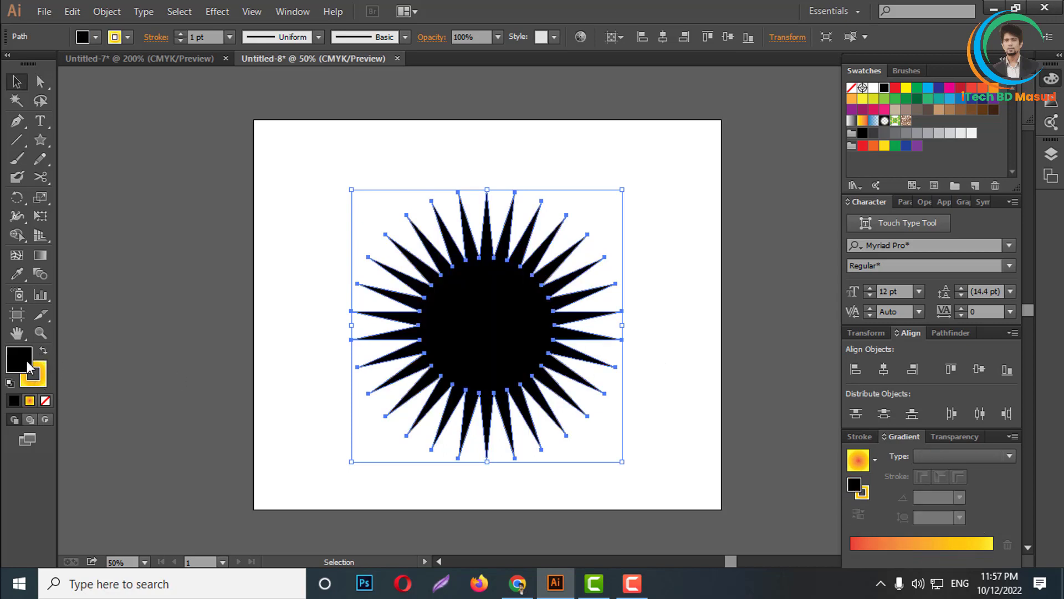
- Remove the starburst's black fill and marquee-select the whole starburst
click(46, 400)
click(668, 318)
scroll(557, 340, up, 5)
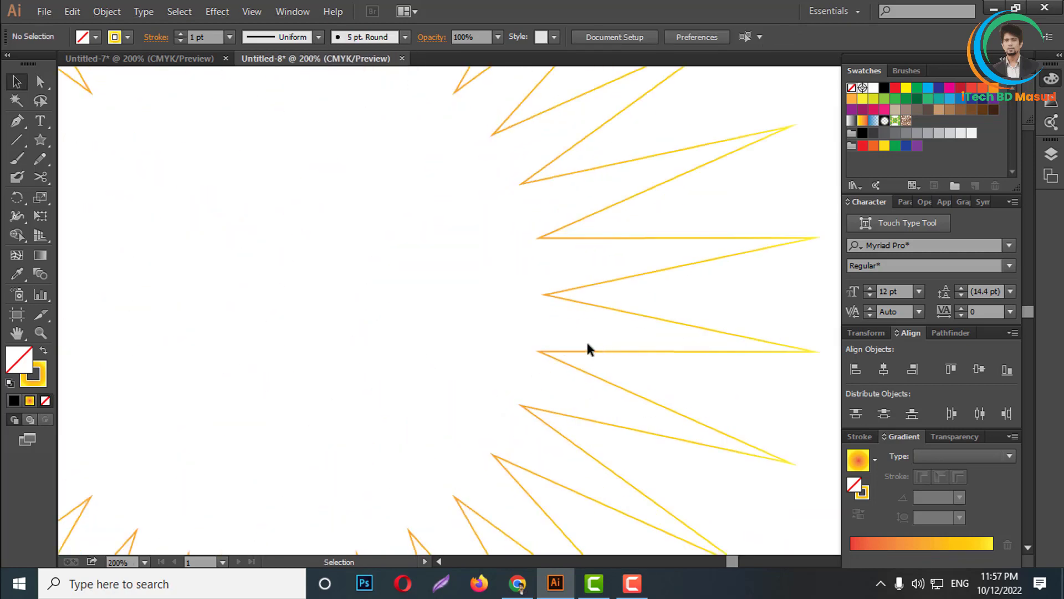
scroll(508, 269, down, 5)
scroll(596, 337, up, 1)
click(597, 342)
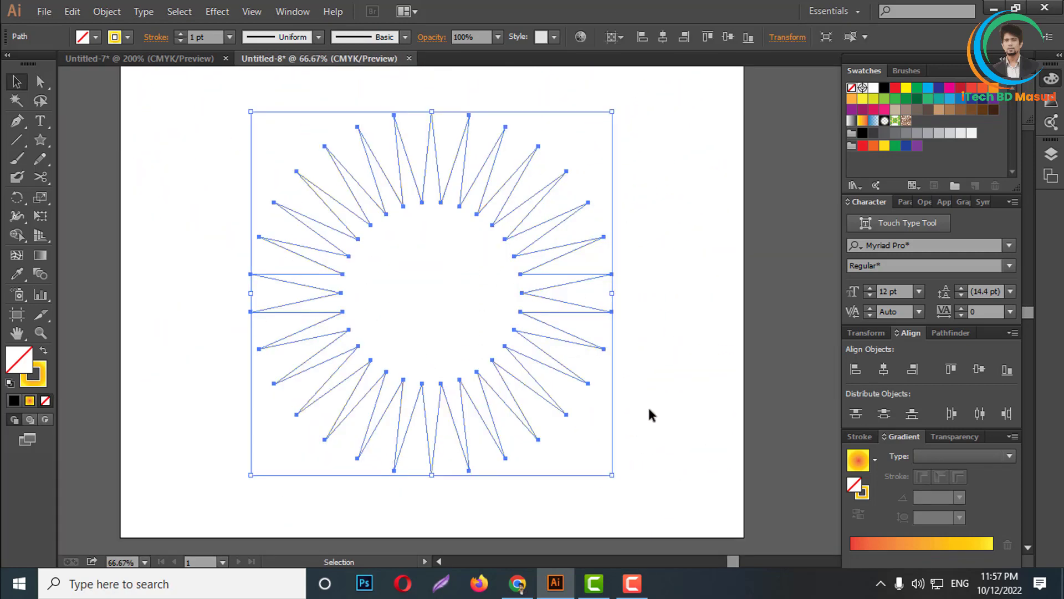
click(635, 399)
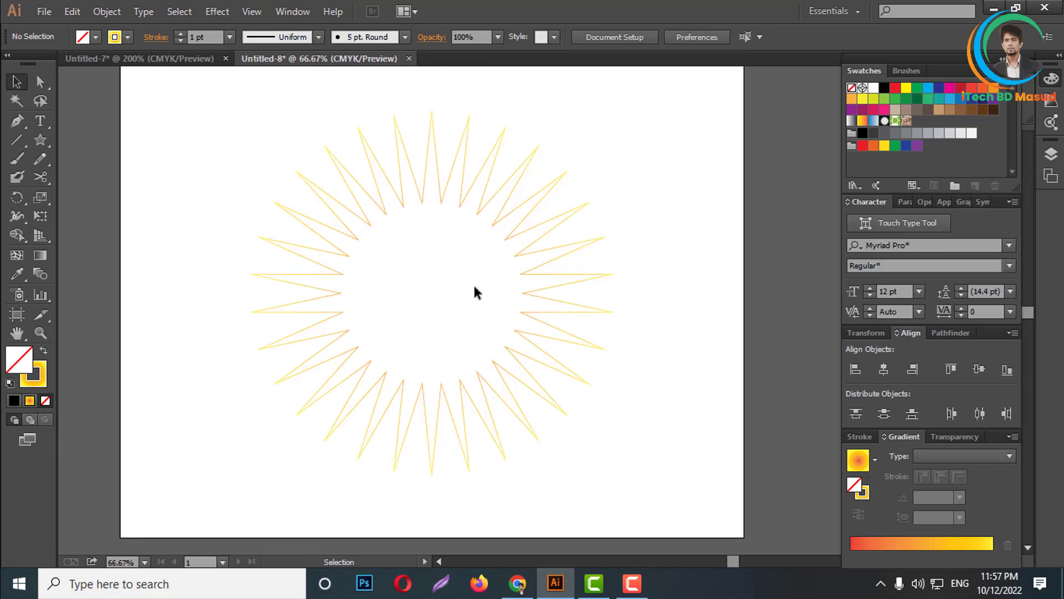
key(super+space)
drag(643, 206, 480, 308)
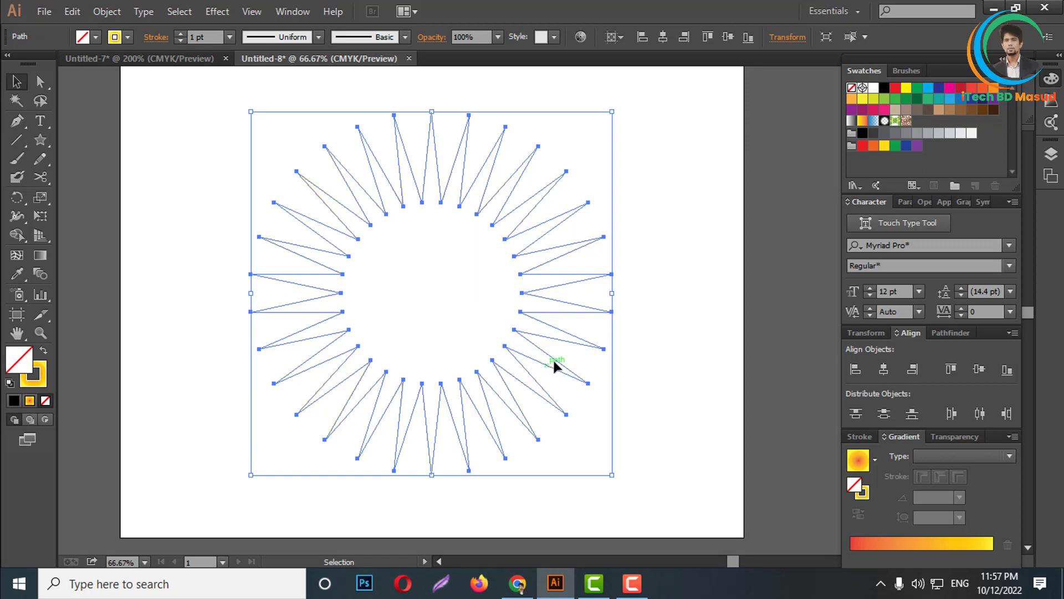
- Scale a small centred copy of the starburst inside the original
key(a)
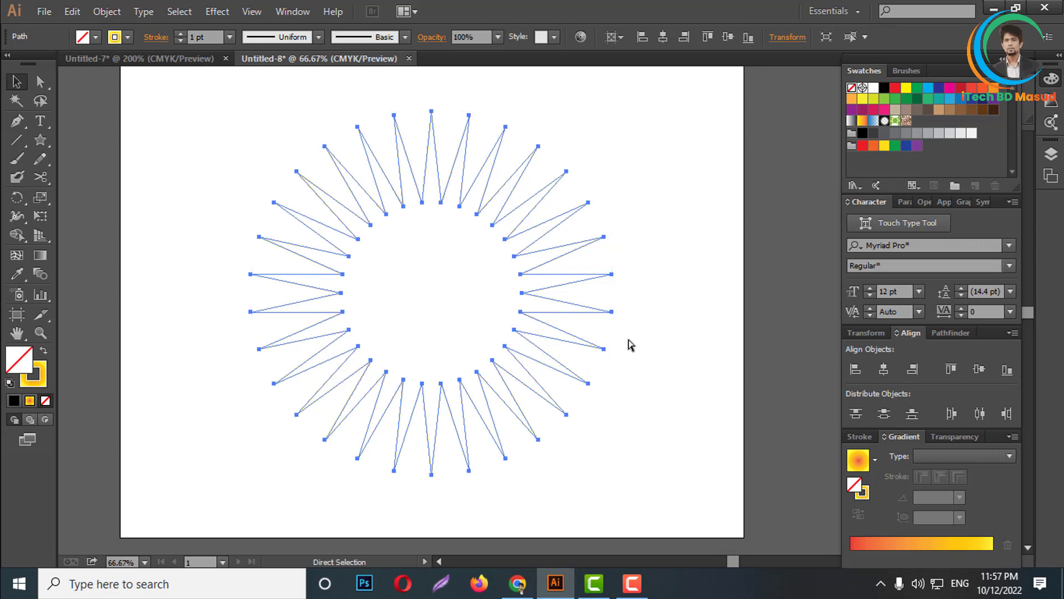
key(v)
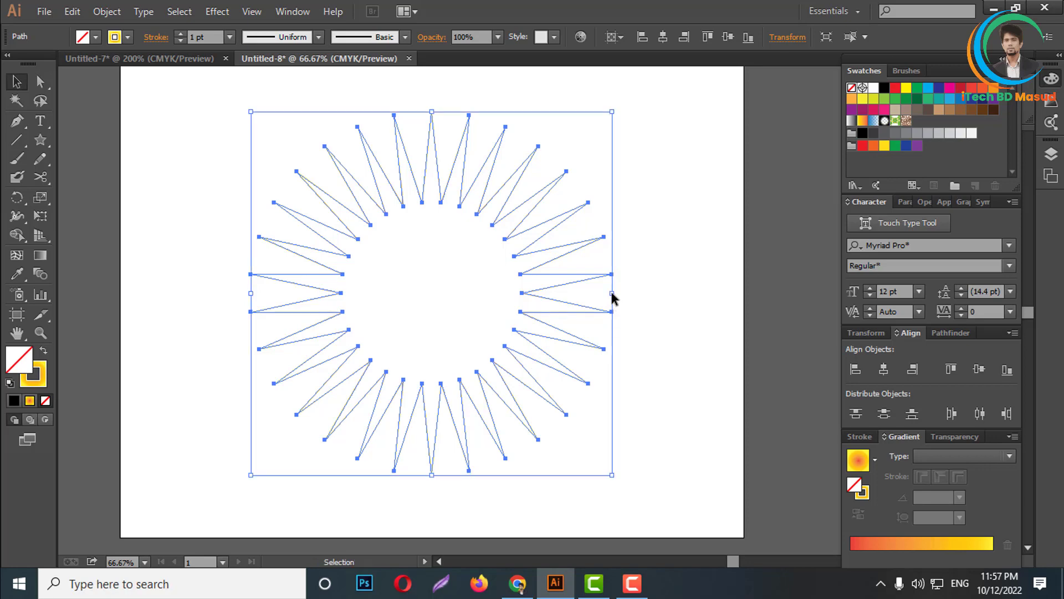
drag(612, 292, 486, 301)
drag(674, 193, 380, 337)
- Restore the gradient fill on both starbursts and try a white-to-black gradient on the inner one
click(44, 355)
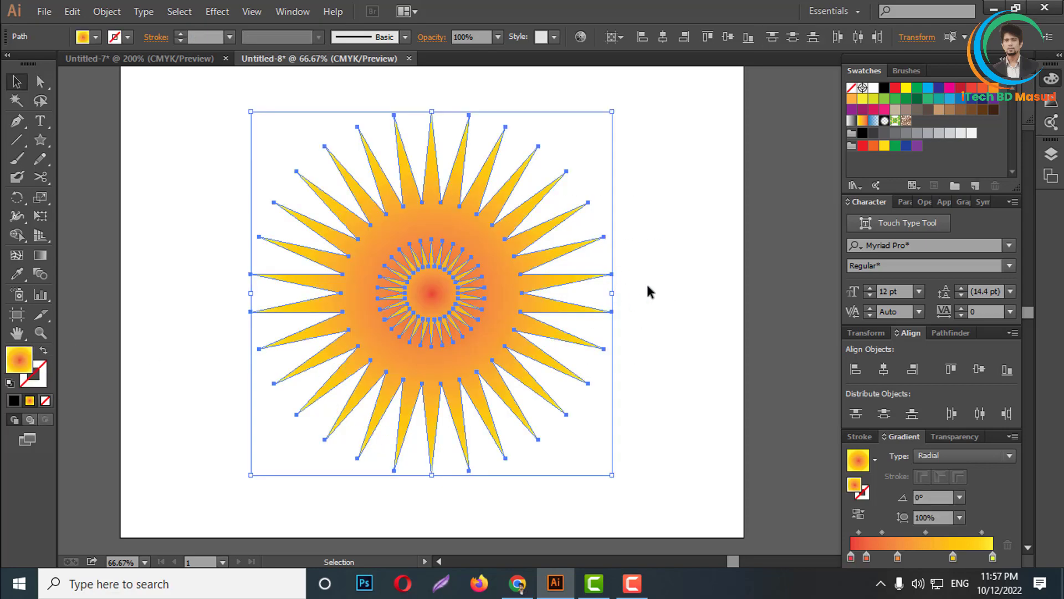
click(646, 281)
click(425, 303)
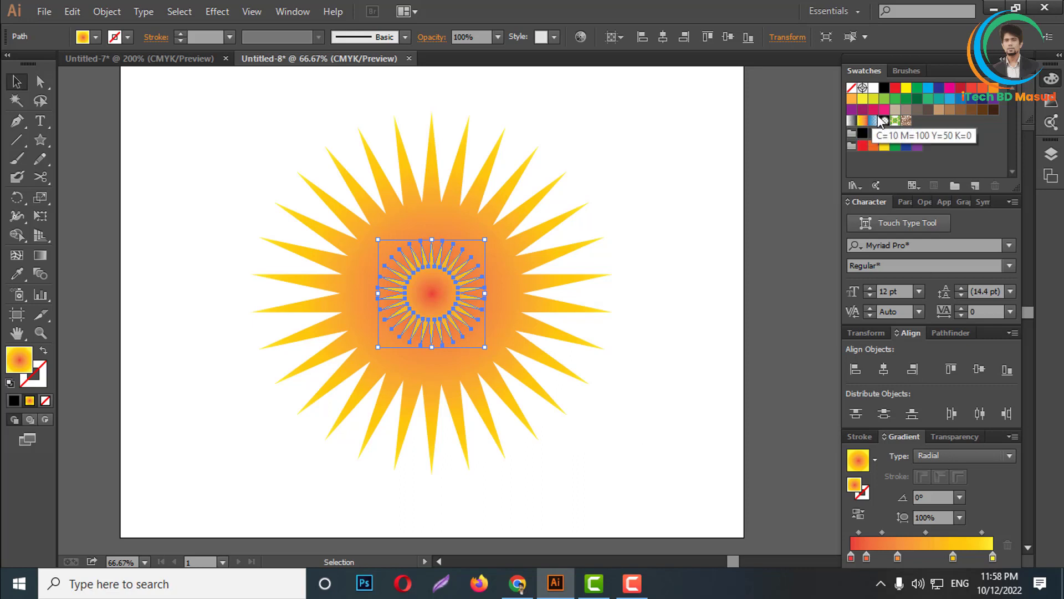
click(853, 123)
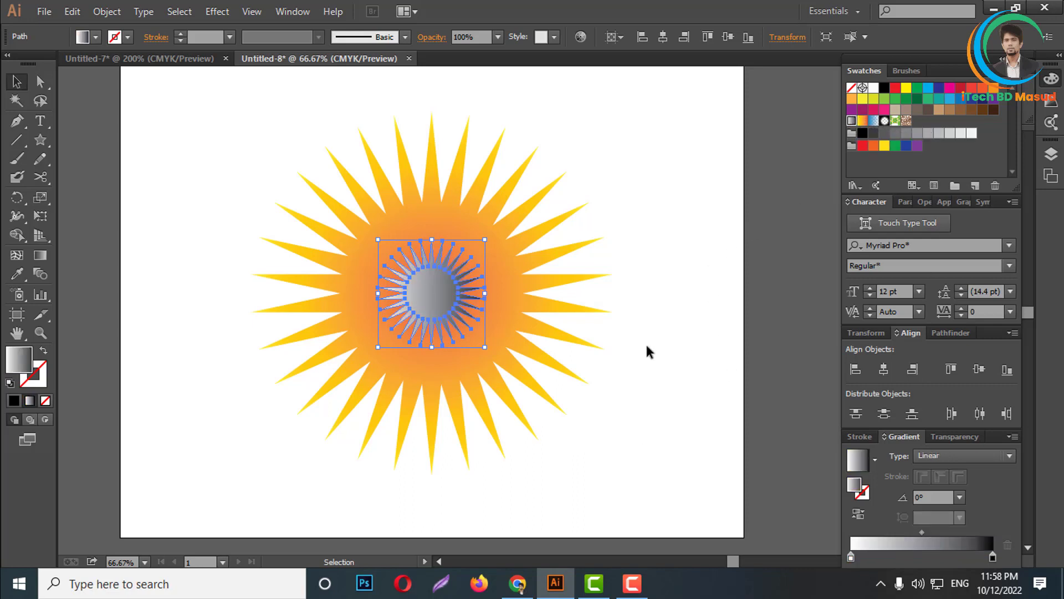
click(621, 346)
click(435, 295)
- Give the inner starburst a reversed radial gradient from a green centre out to cyan
click(885, 99)
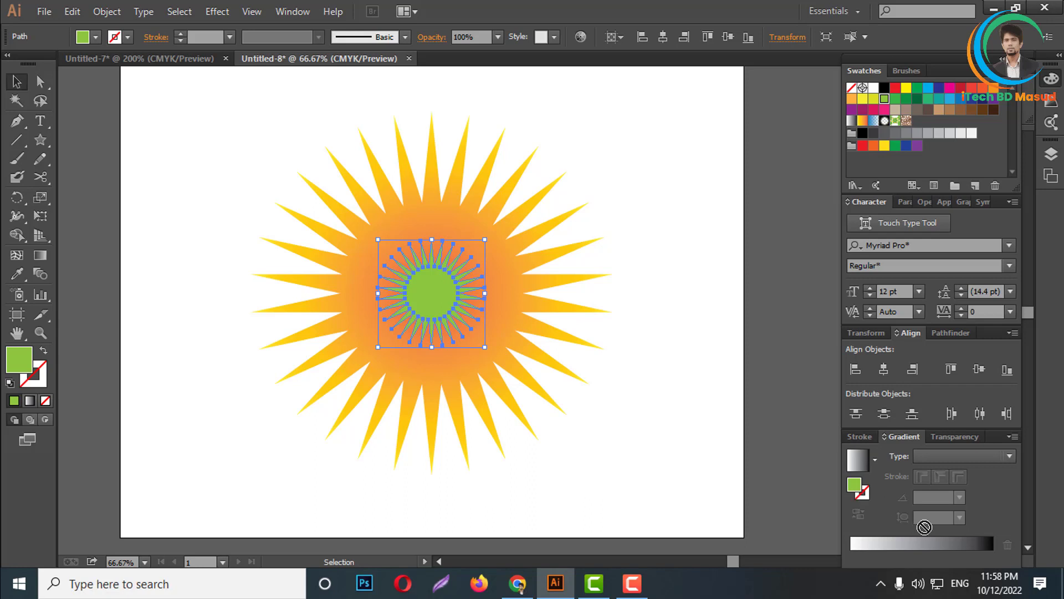
click(990, 544)
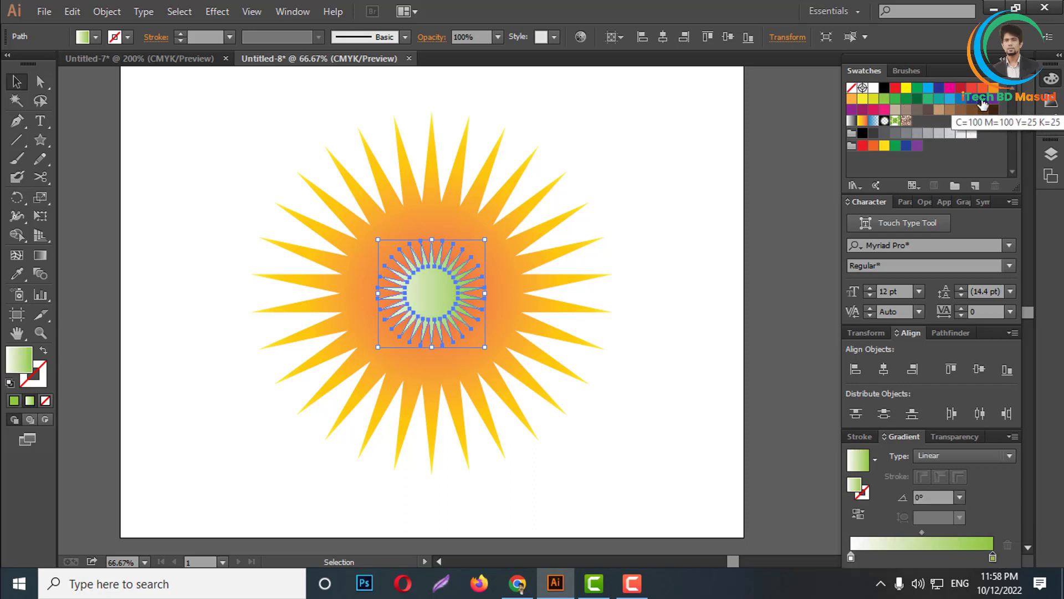
click(928, 87)
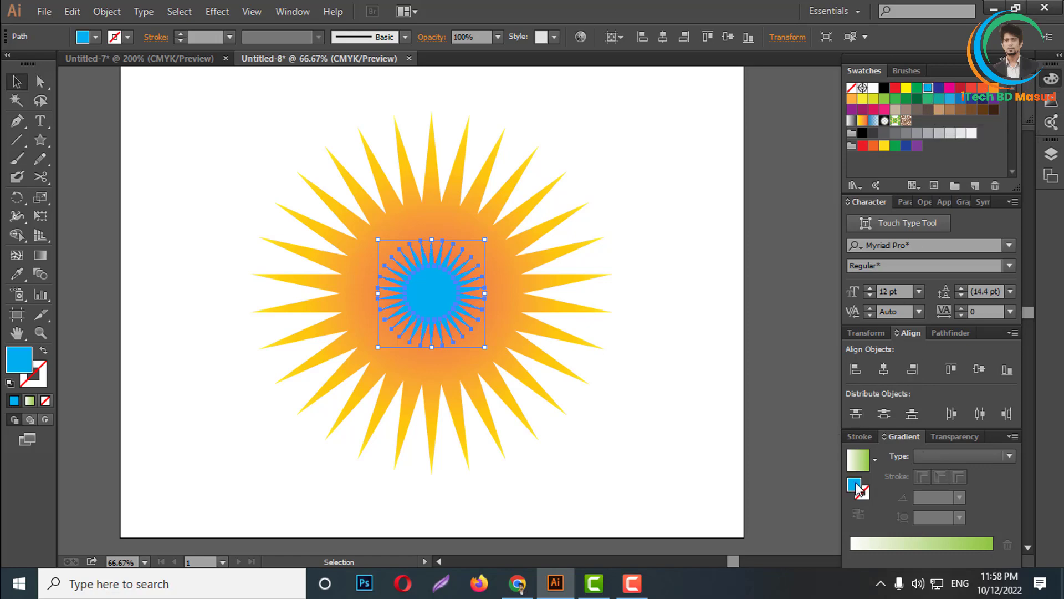
click(848, 541)
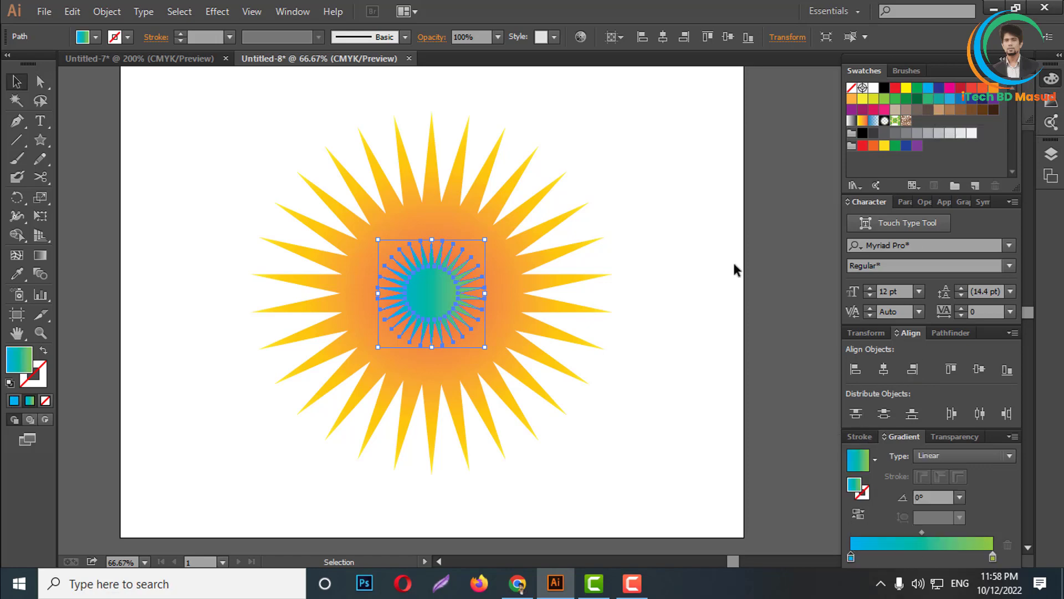
click(980, 457)
click(949, 486)
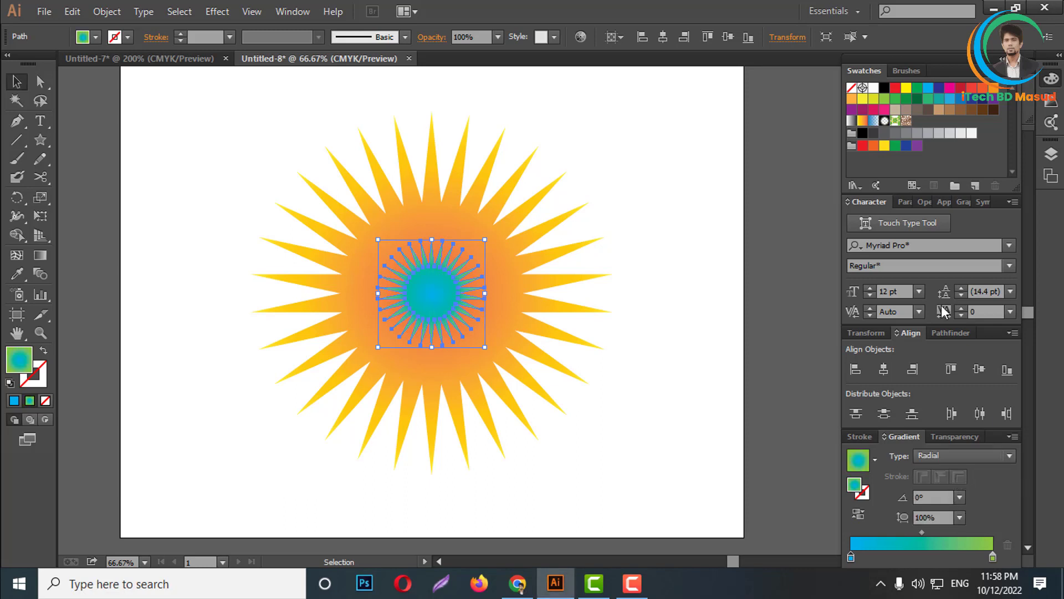
click(858, 514)
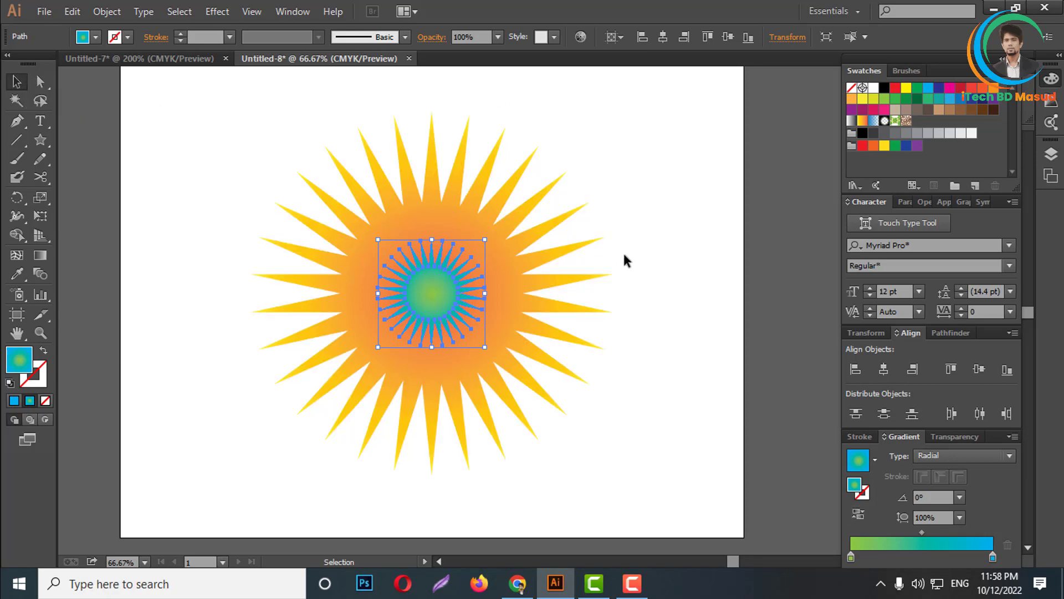
drag(642, 153, 339, 362)
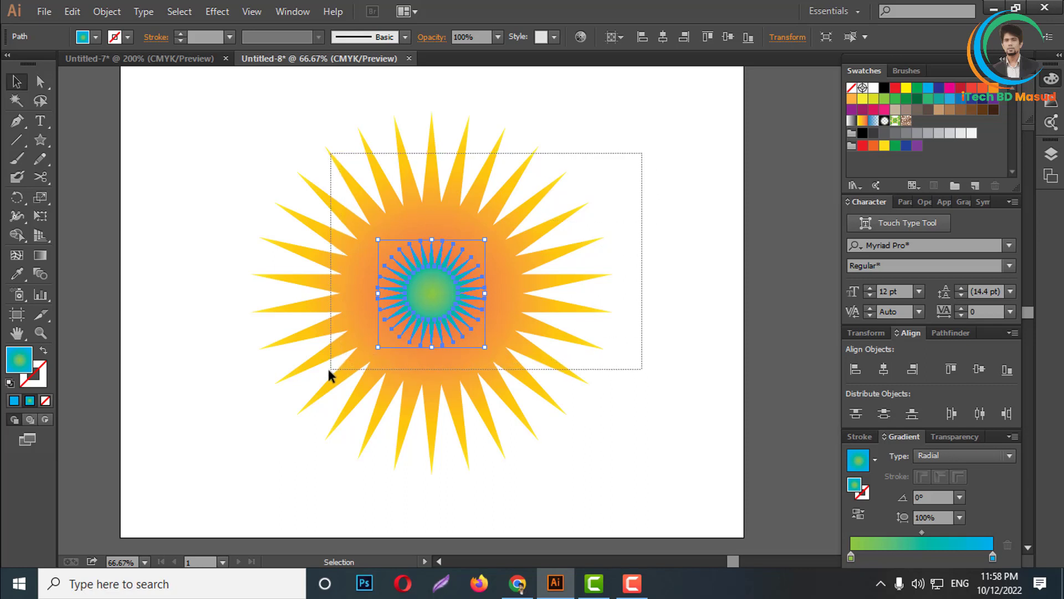
- Select both starbursts and make a blend between them
drag(330, 364, 316, 373)
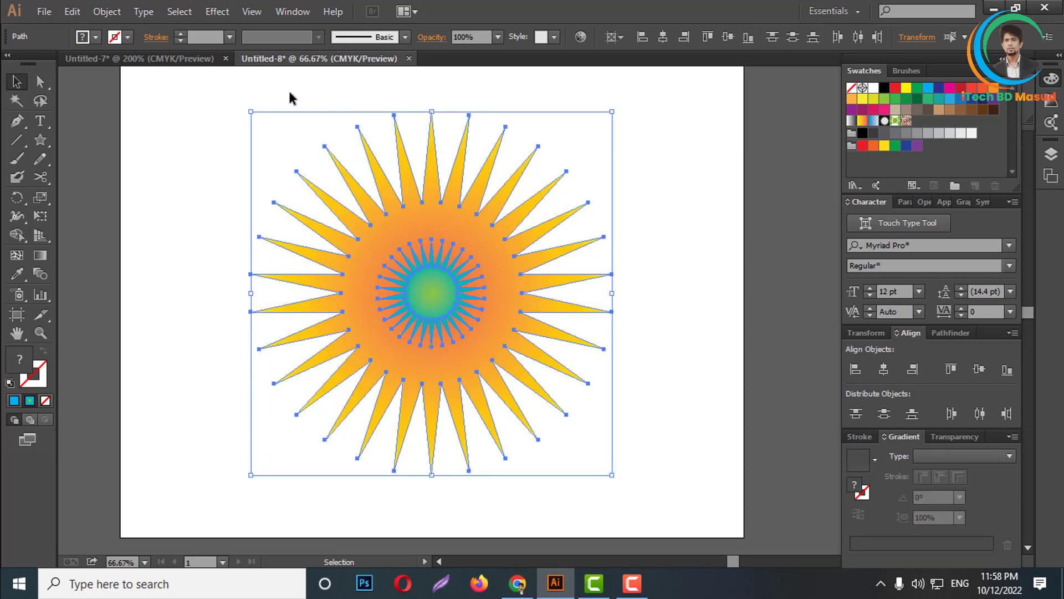
click(106, 11)
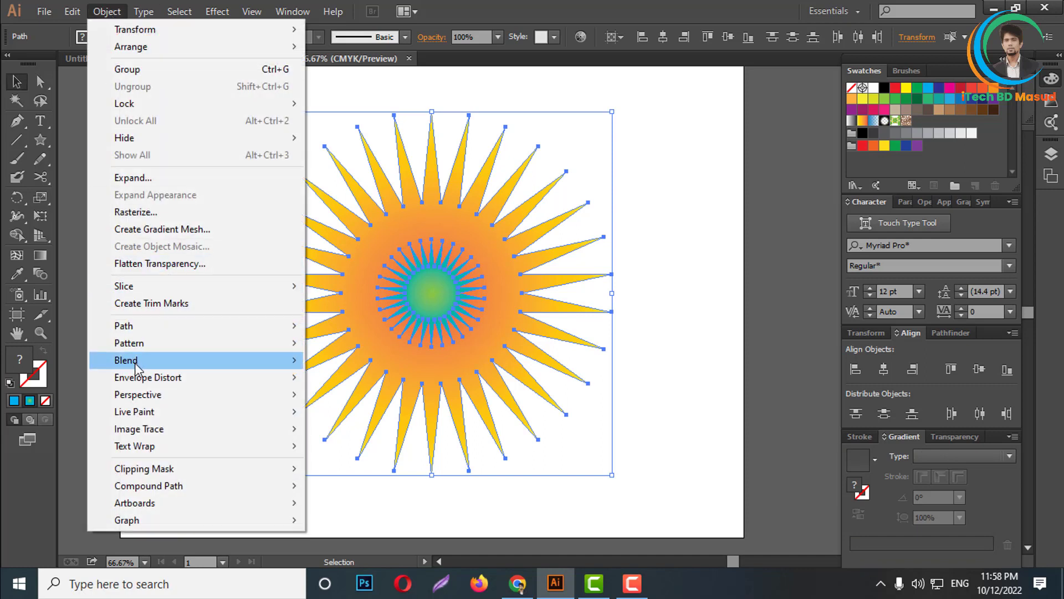
mouse_move(126, 361)
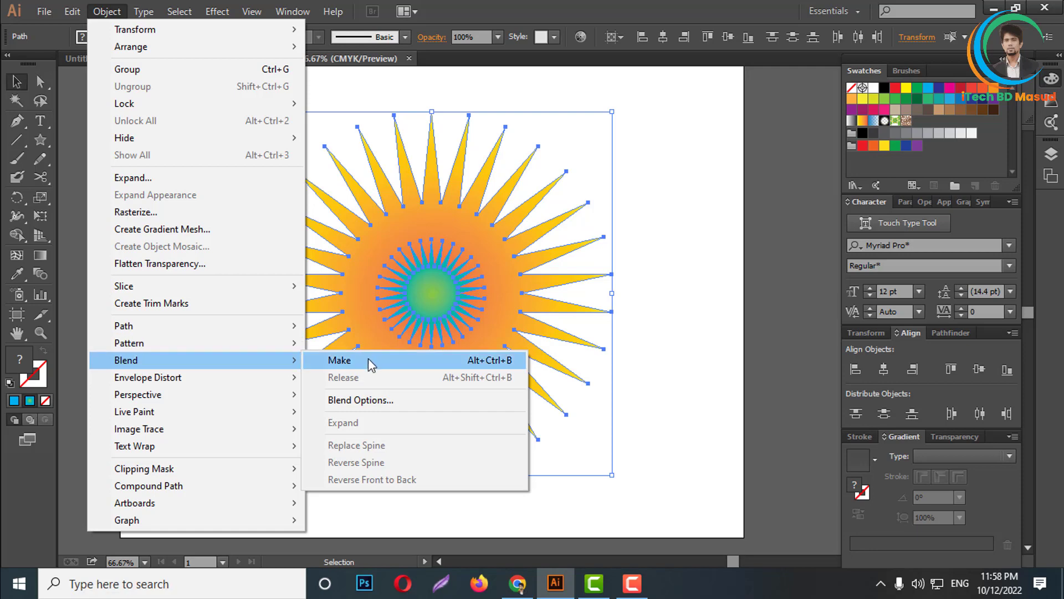
click(368, 359)
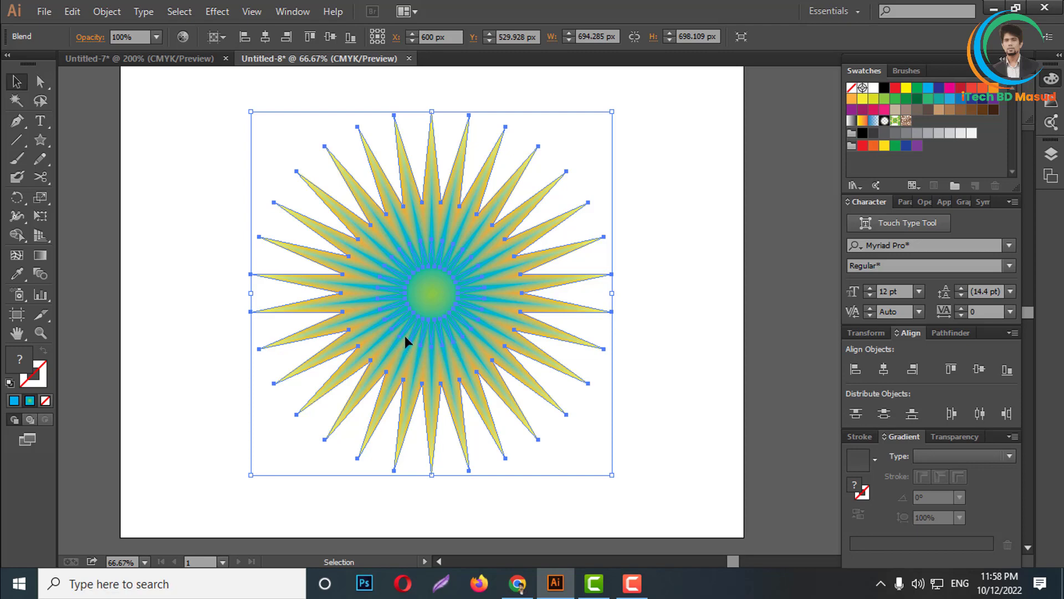
- Set the blend options to 50 specified steps
click(110, 12)
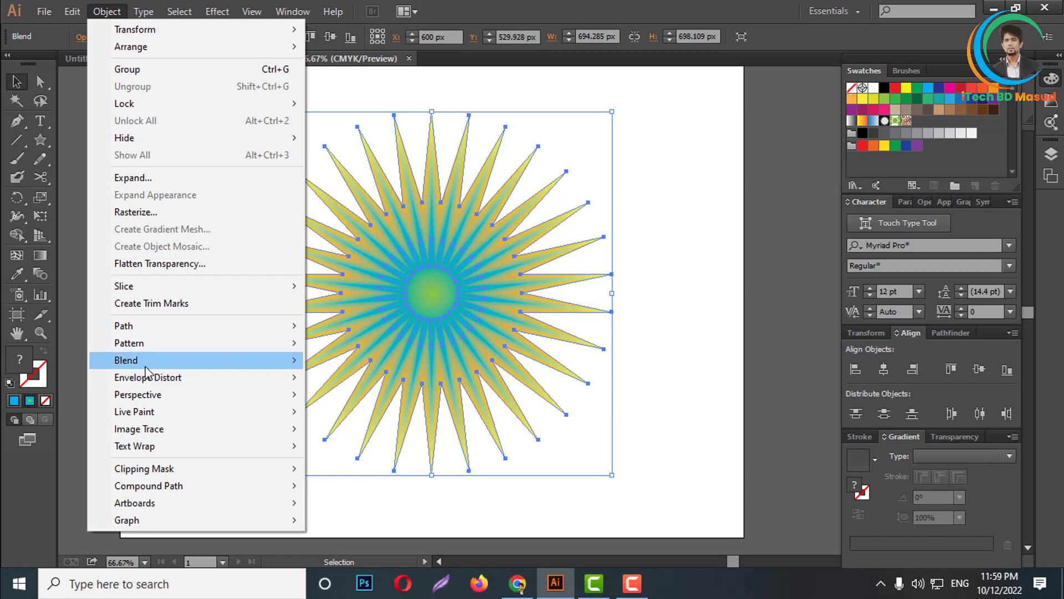
mouse_move(125, 360)
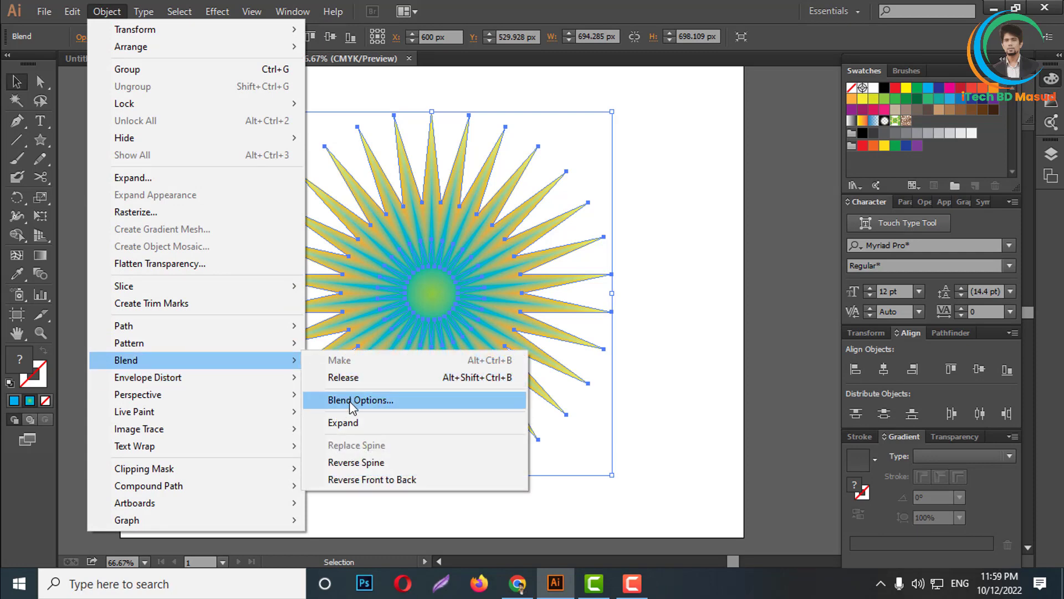
click(360, 400)
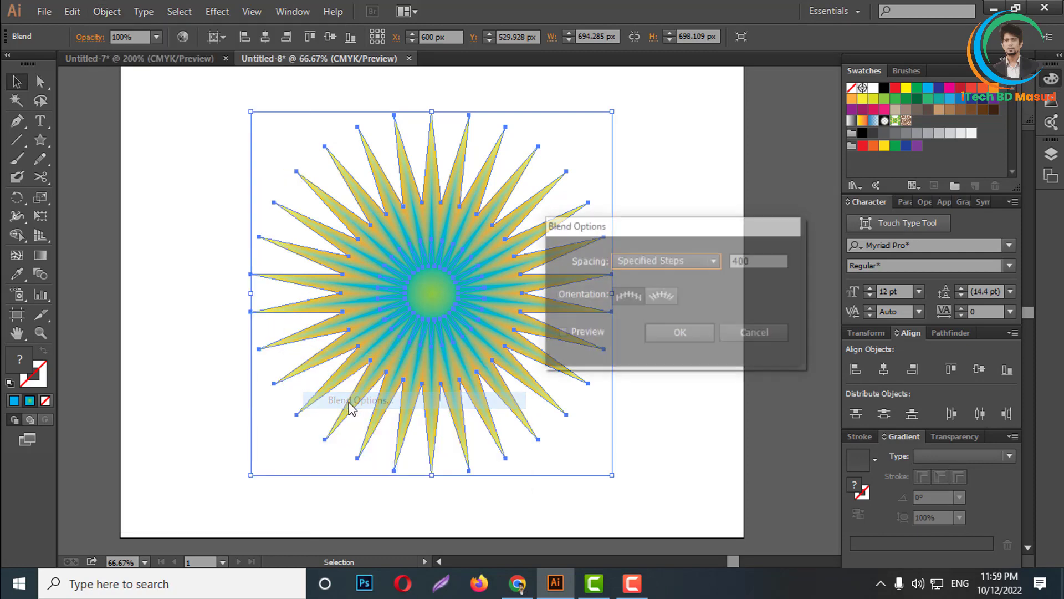
click(675, 261)
click(666, 288)
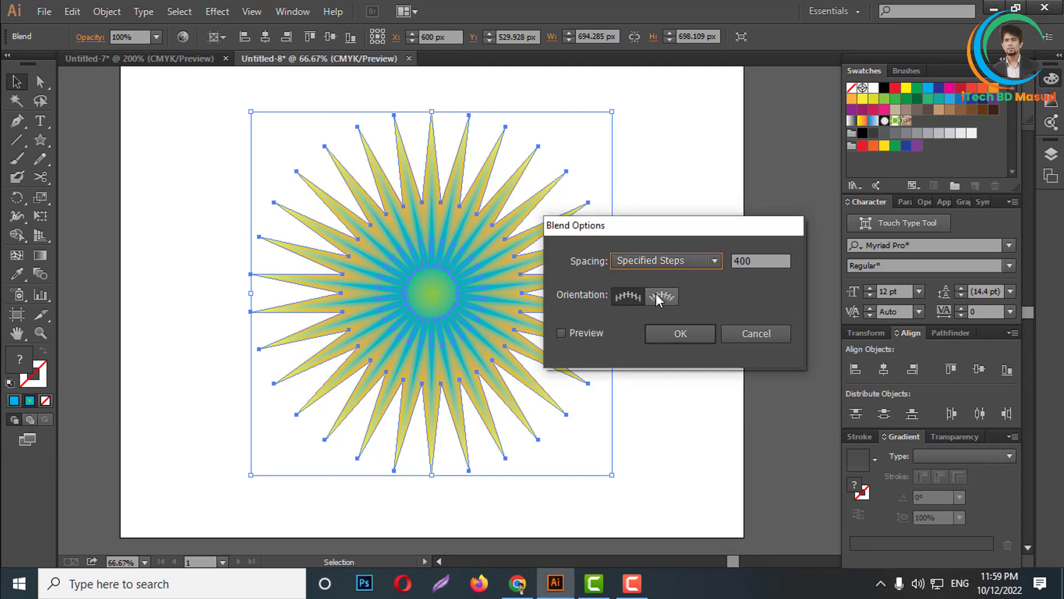
double_click(763, 262)
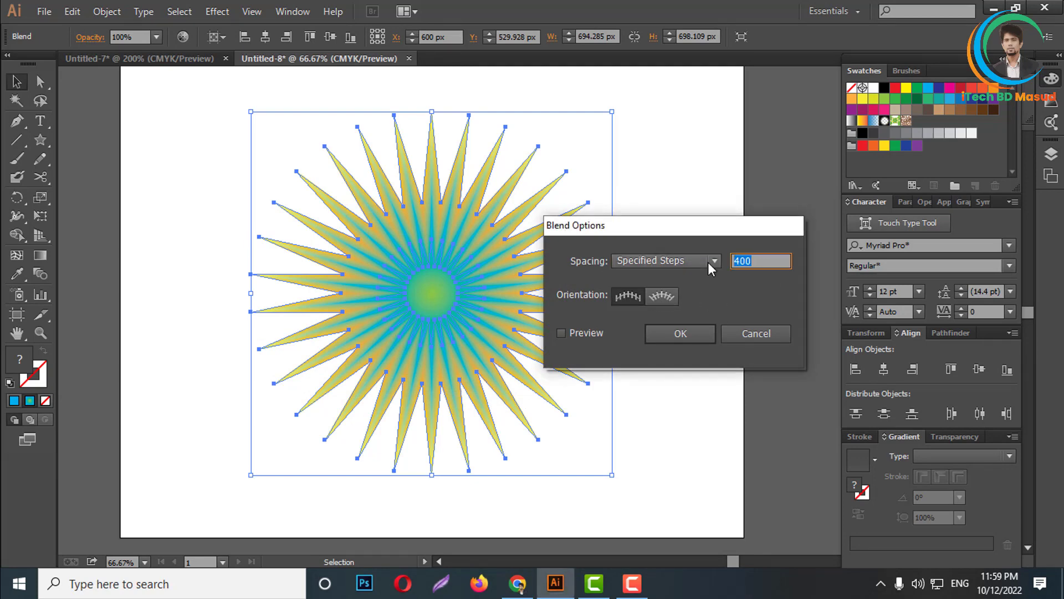
text(50)
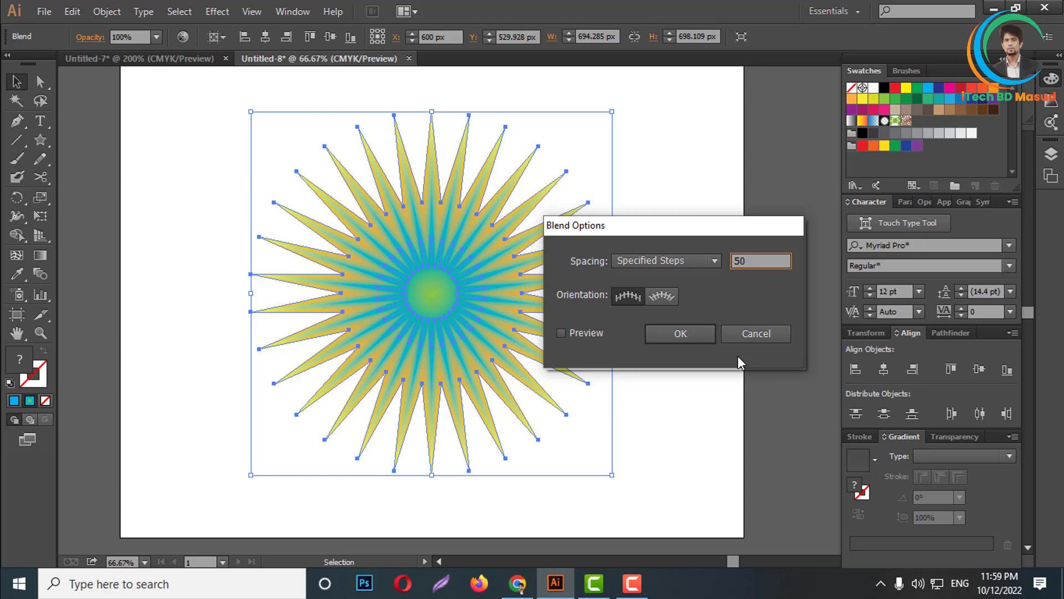
click(677, 334)
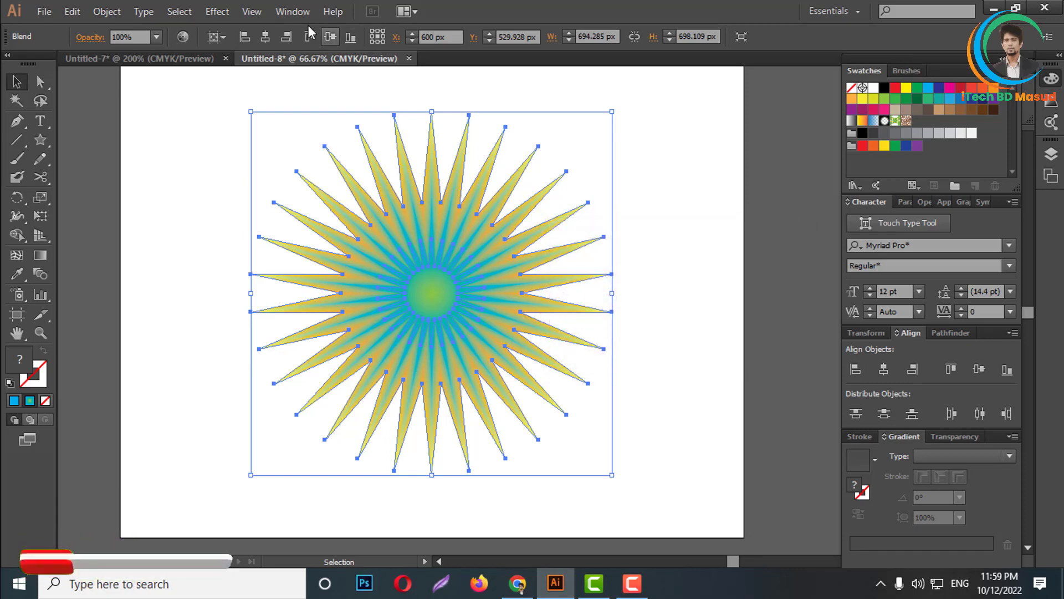
- Apply a Tweak distortion of 10% horizontal and vertical to the blended star
click(231, 14)
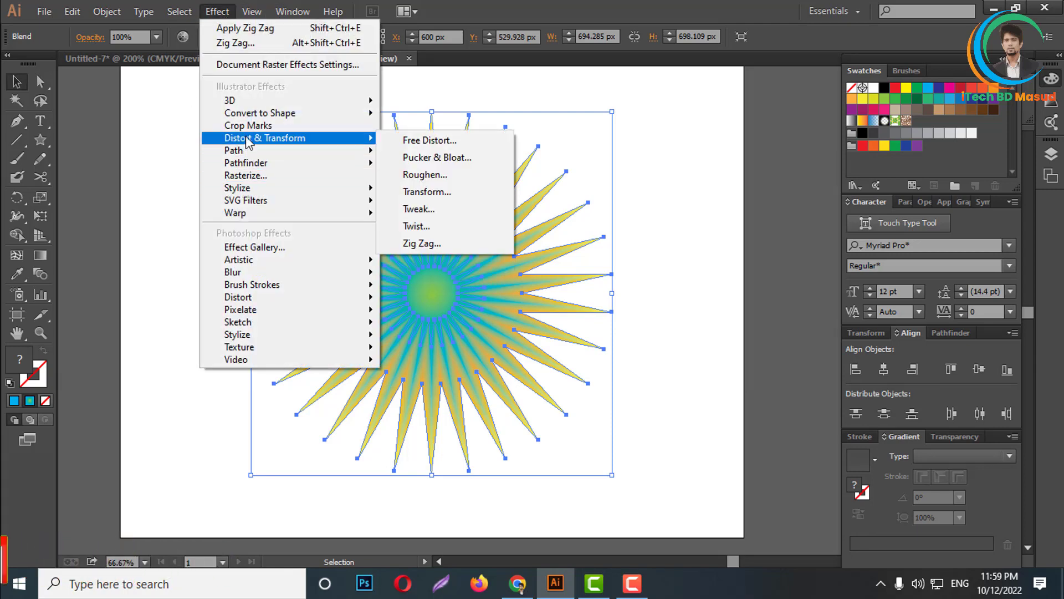
mouse_move(265, 138)
click(587, 232)
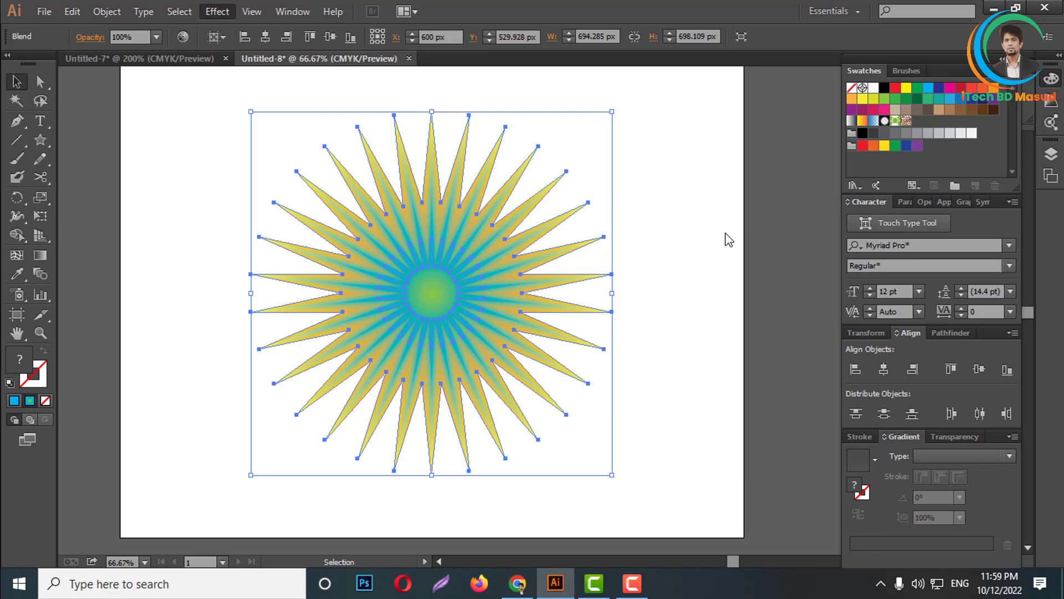
key(ctrl+alt+shift+e)
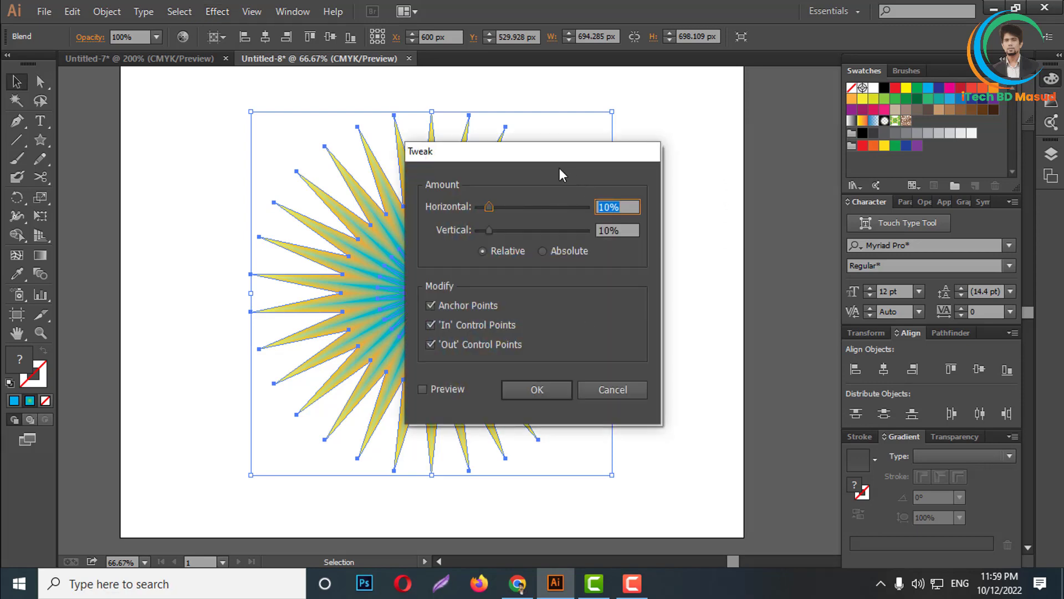
drag(540, 157, 750, 160)
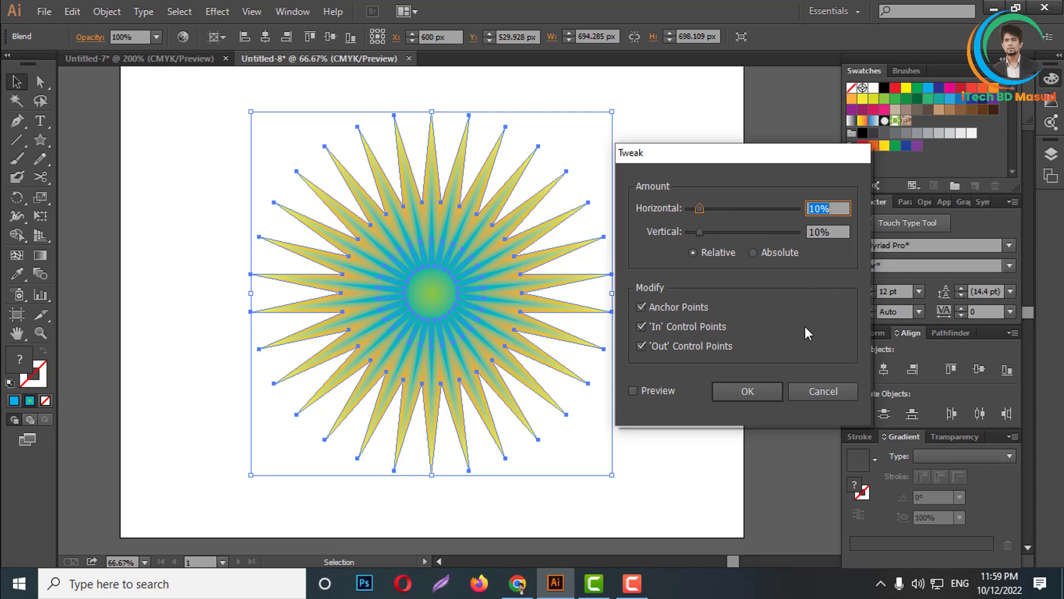
click(757, 391)
click(680, 296)
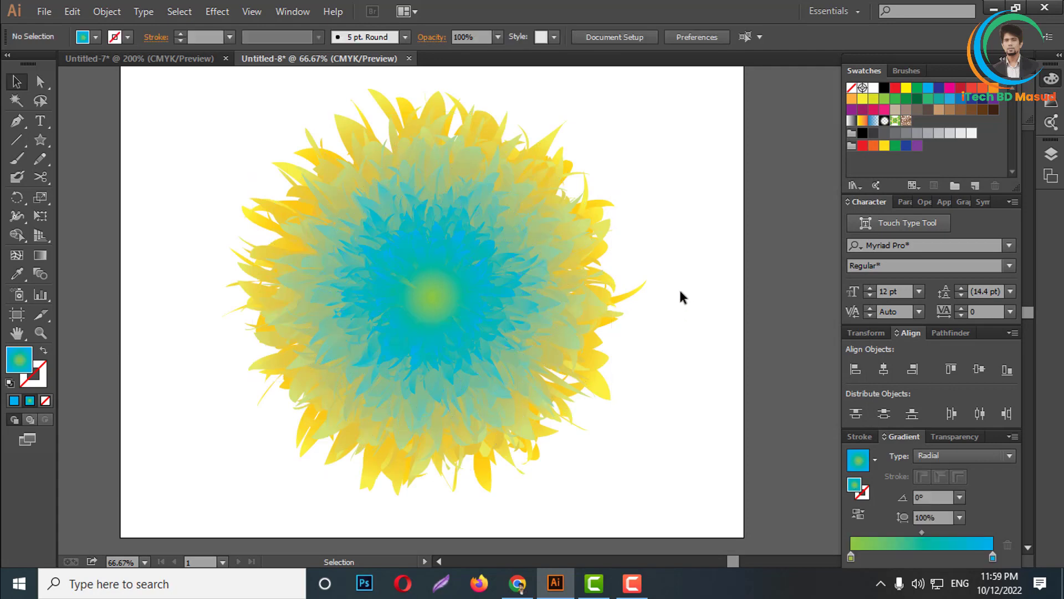
scroll(645, 290, down, 1)
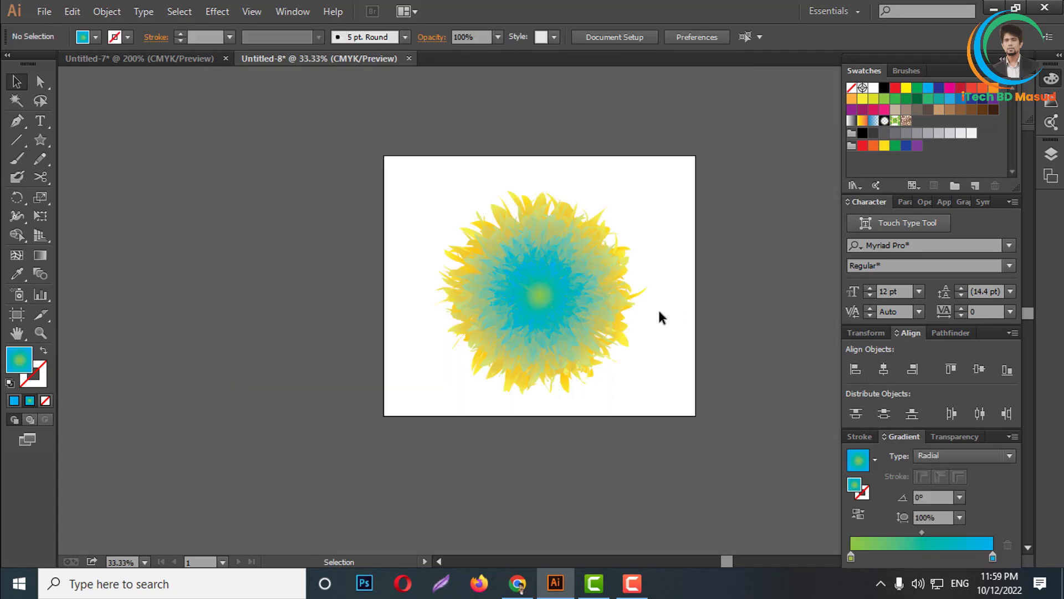
scroll(658, 316, up, 1)
scroll(522, 307, up, 2)
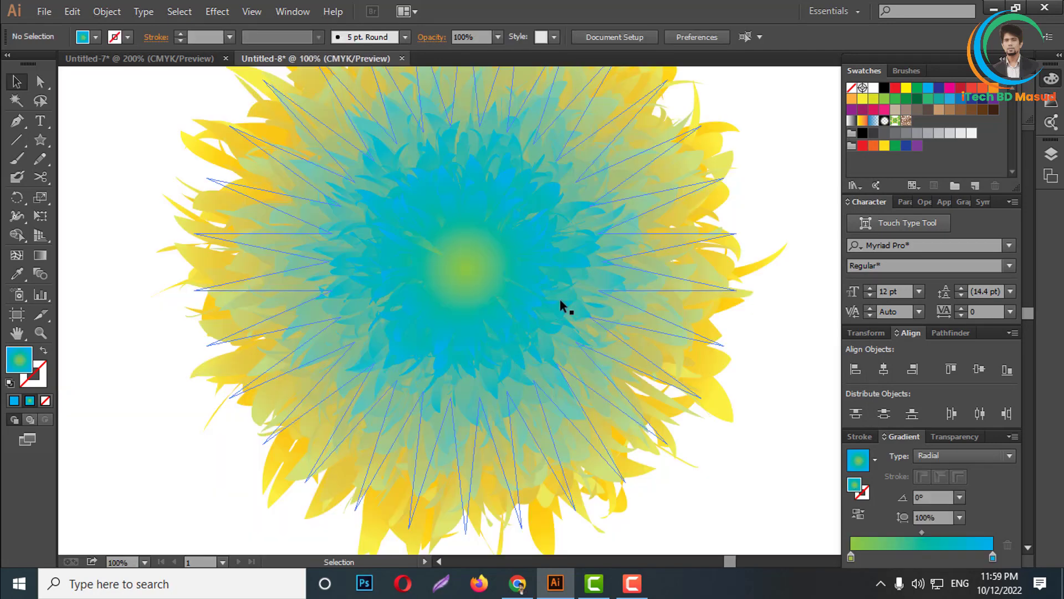
scroll(582, 267, up, 1)
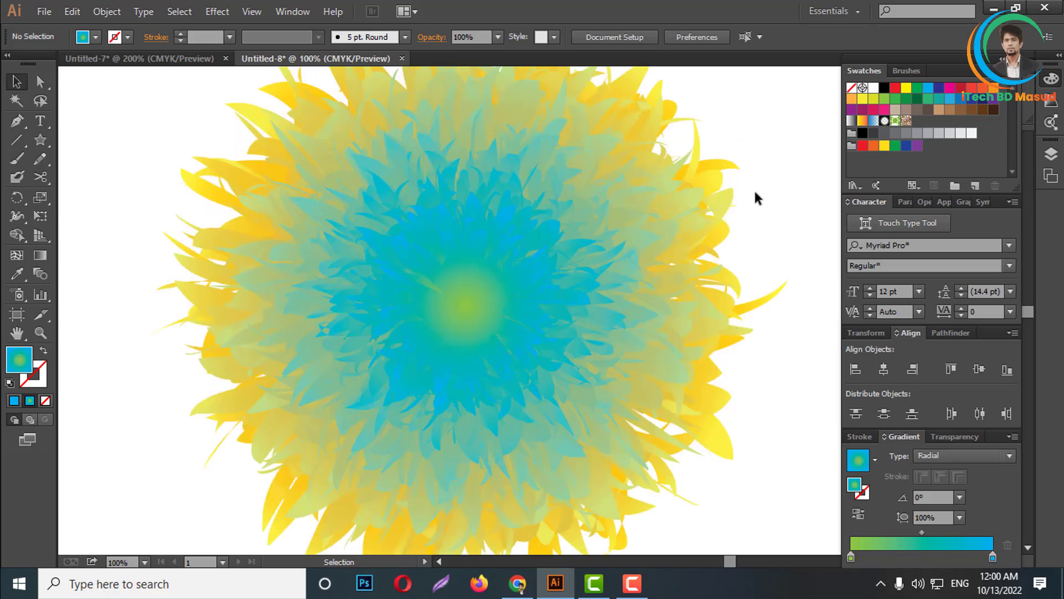
scroll(491, 207, down, 2)
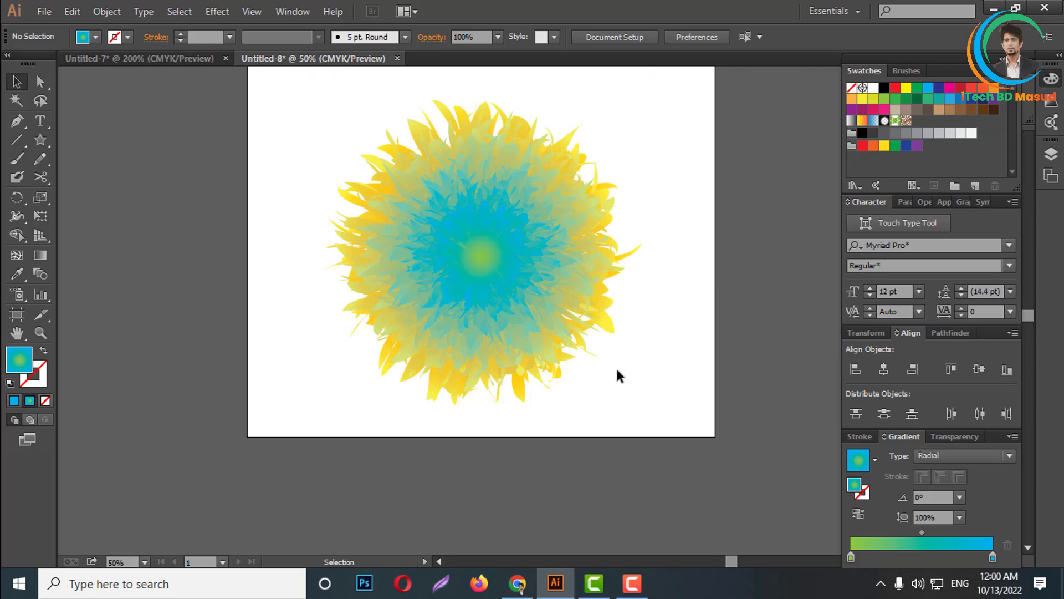
scroll(616, 367, up, 2)
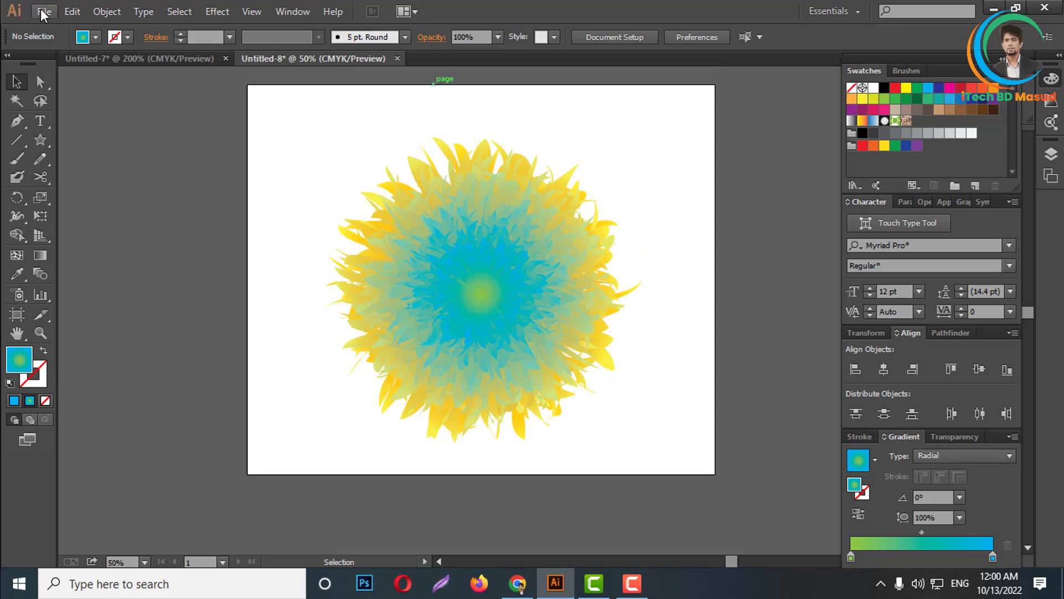
- Create a new 1200 x 1000 px document, Untitled-9, and zoom the view to 50%
click(44, 12)
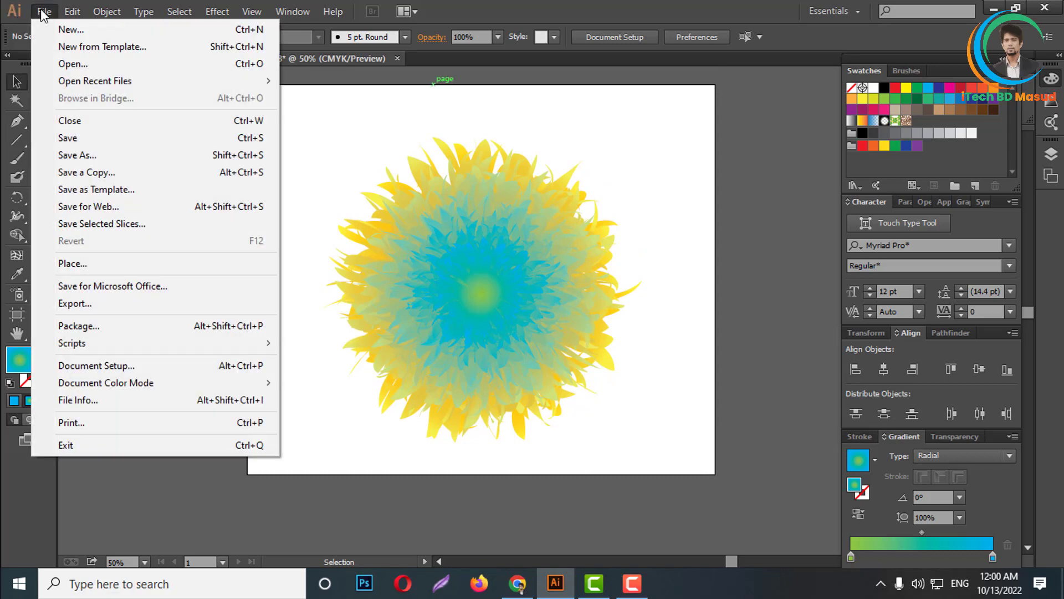
click(56, 34)
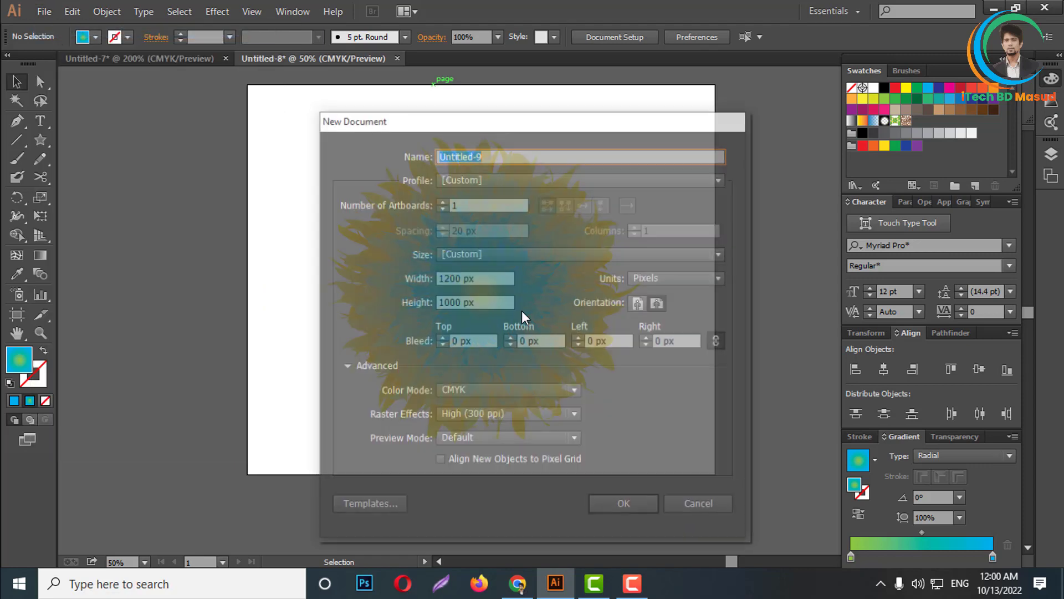
key(Return)
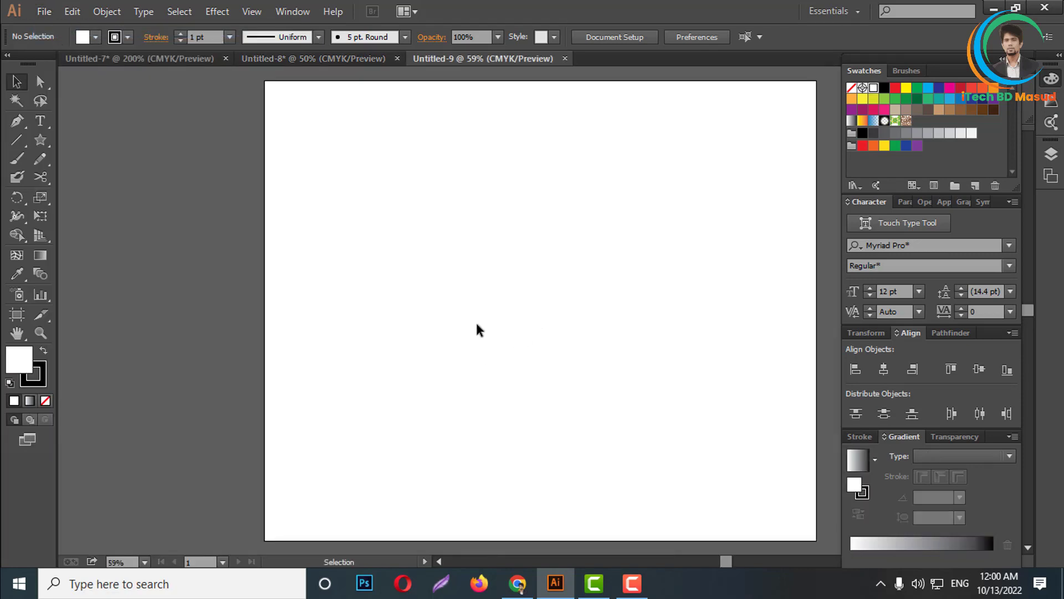
key(ctrl+plus)
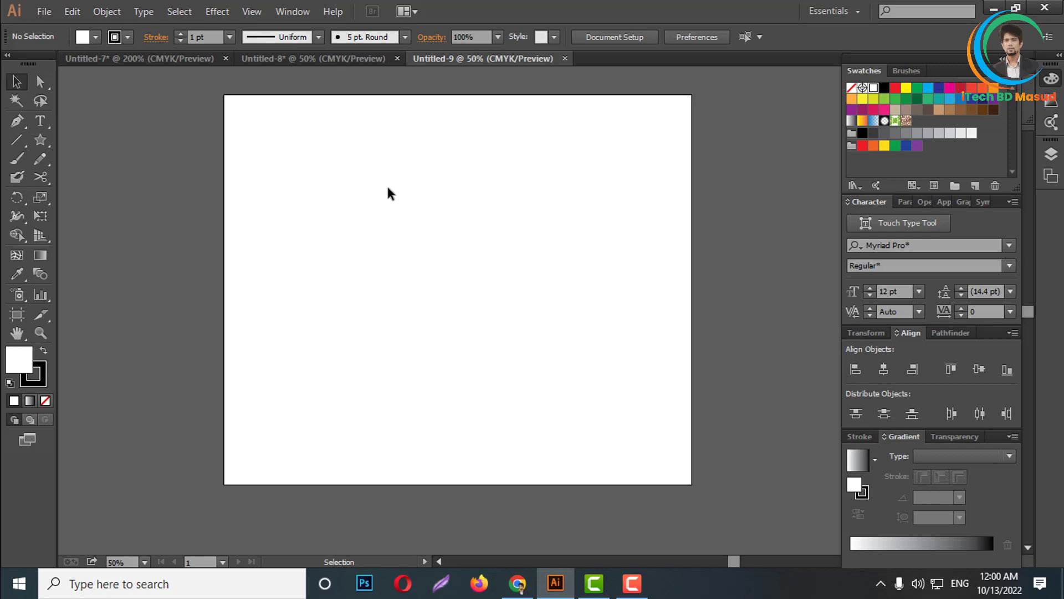
click(632, 583)
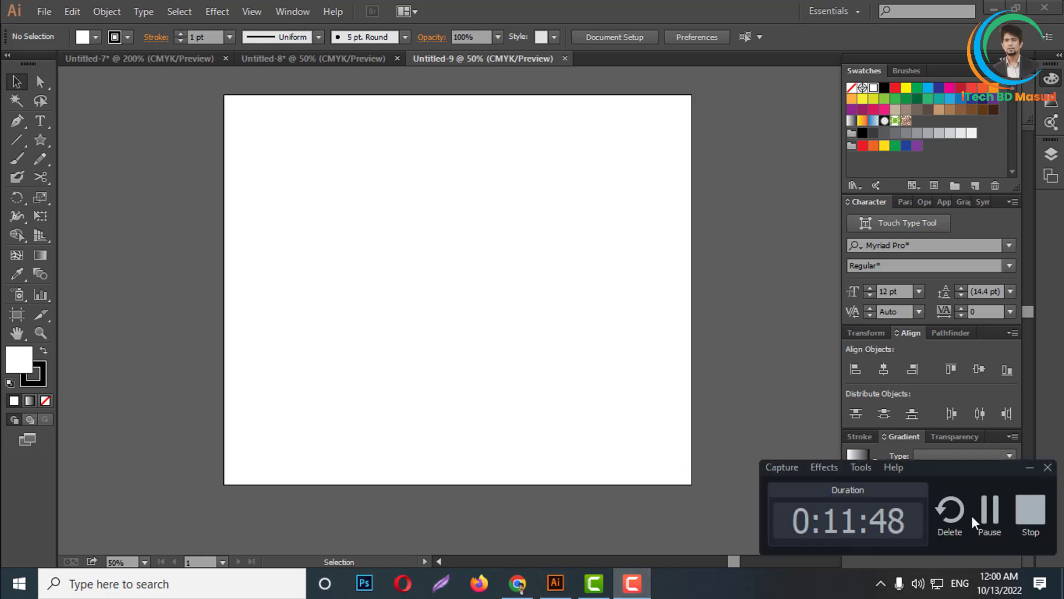
click(721, 416)
scroll(344, 352, up, 1)
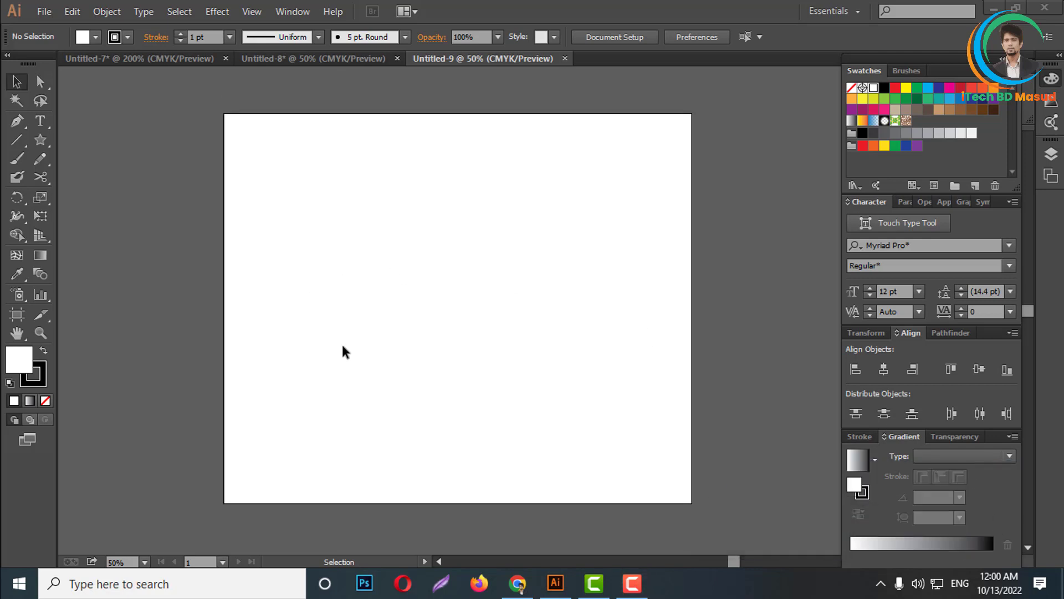
scroll(319, 224, down, 2)
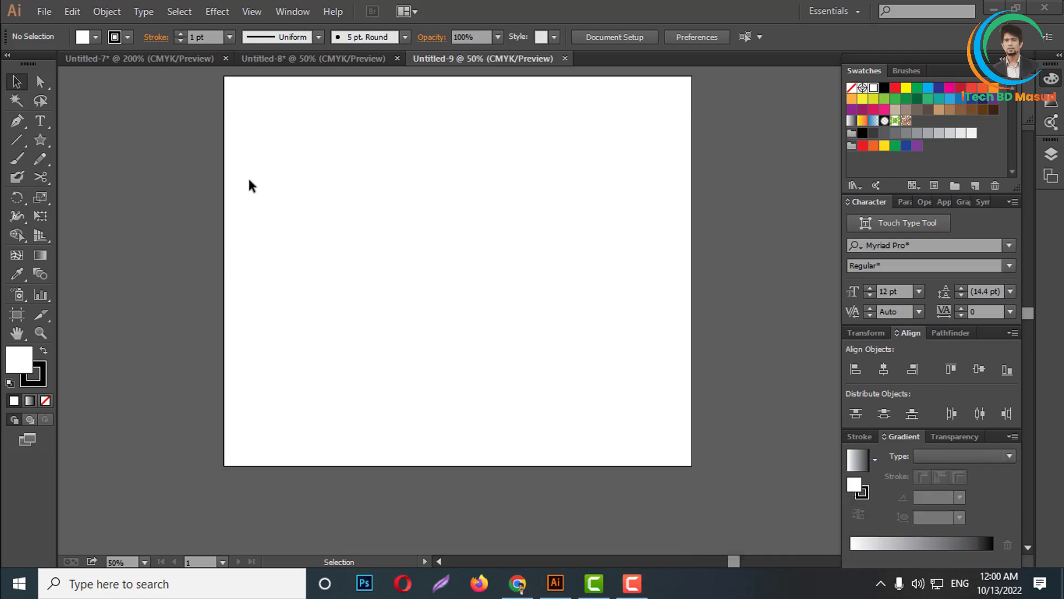
- Draw a tall rounded rectangle near the middle of the artboard with the Rounded Rectangle tool
click(40, 140)
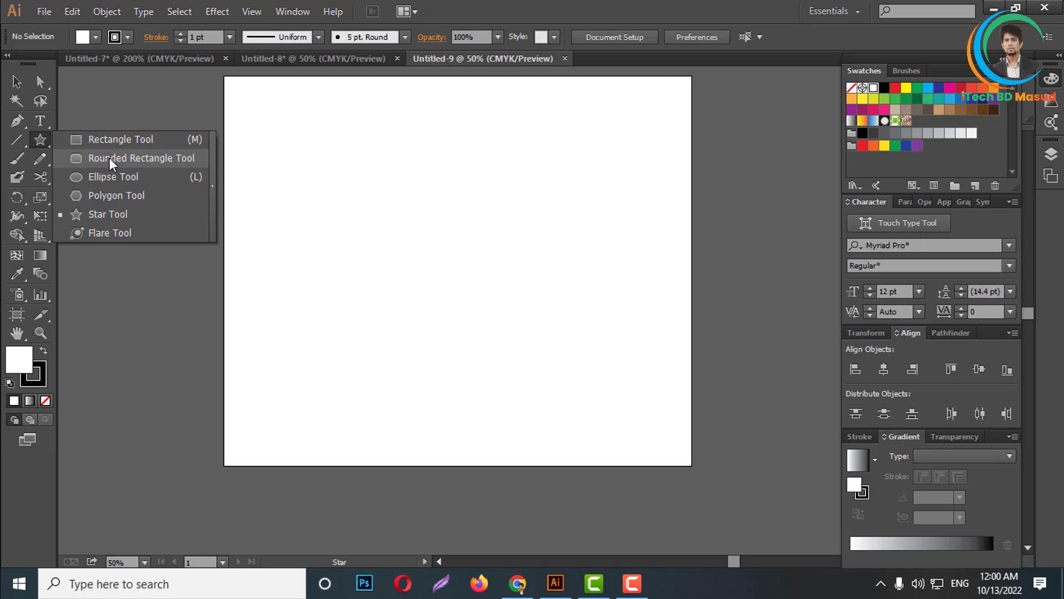
click(109, 158)
scroll(392, 213, up, 3)
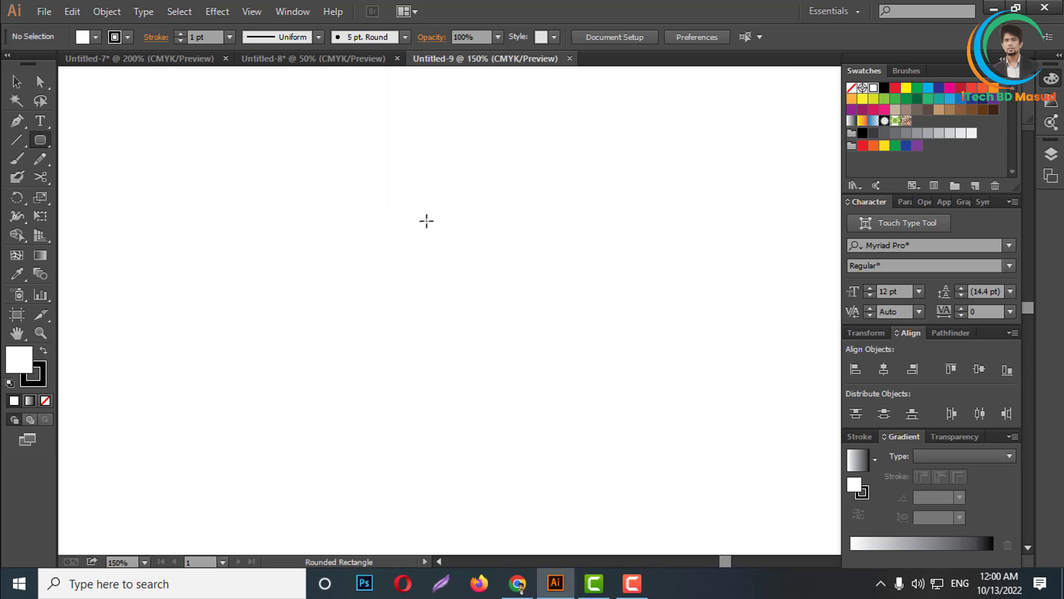
scroll(426, 221, down, 2)
drag(390, 144, 474, 336)
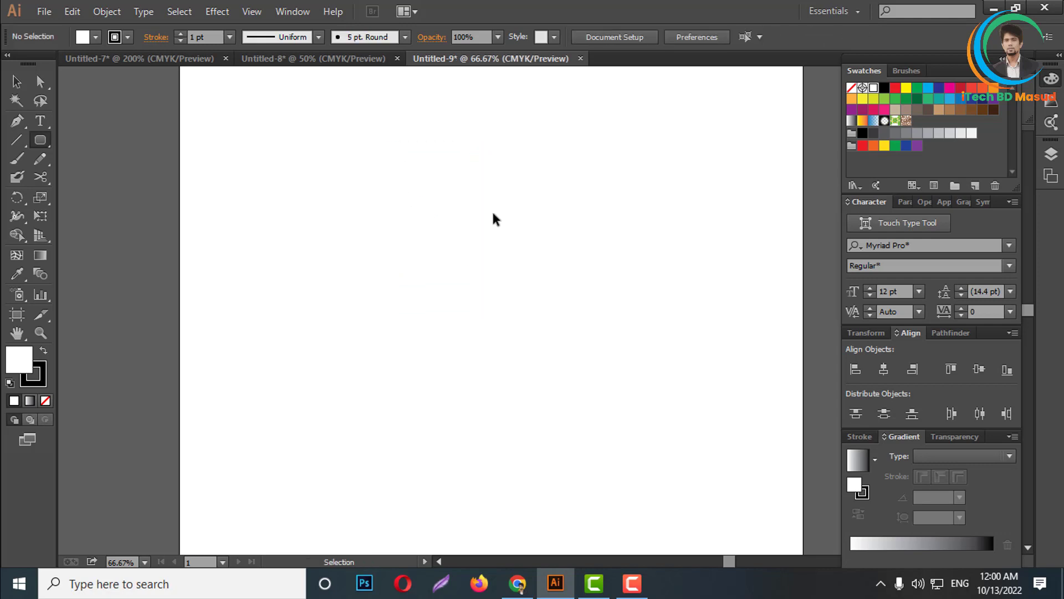
key(ctrl+z)
scroll(445, 198, up, 10)
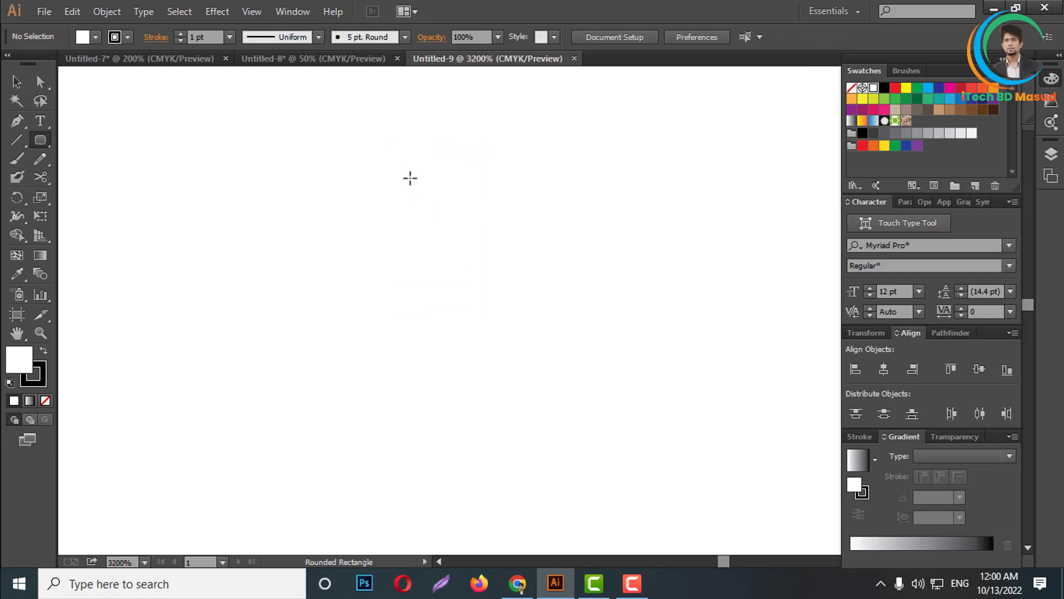
drag(401, 128, 503, 437)
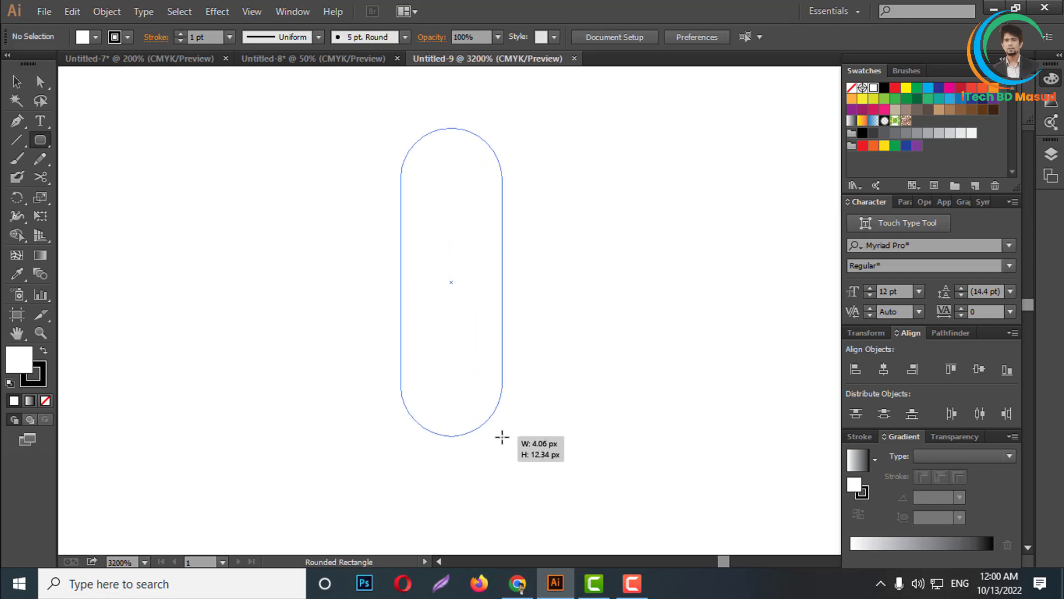
drag(502, 438, 524, 472)
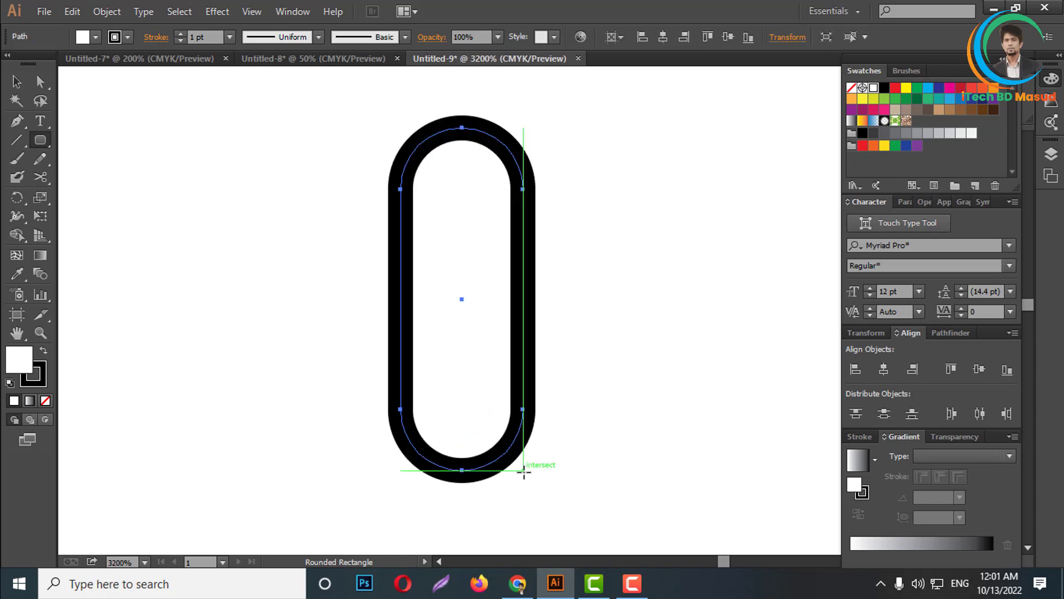
- Scale the rounded rectangle up from a corner into a tall pill spanning most of the artboard
scroll(499, 277, down, 2)
scroll(488, 288, down, 3)
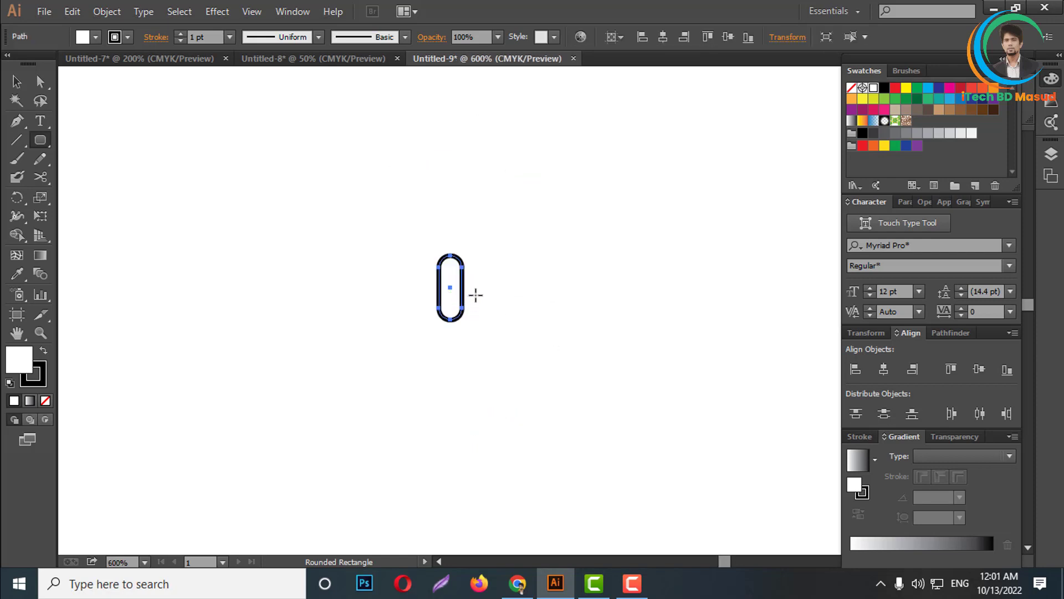
click(17, 81)
scroll(420, 242, down, 2)
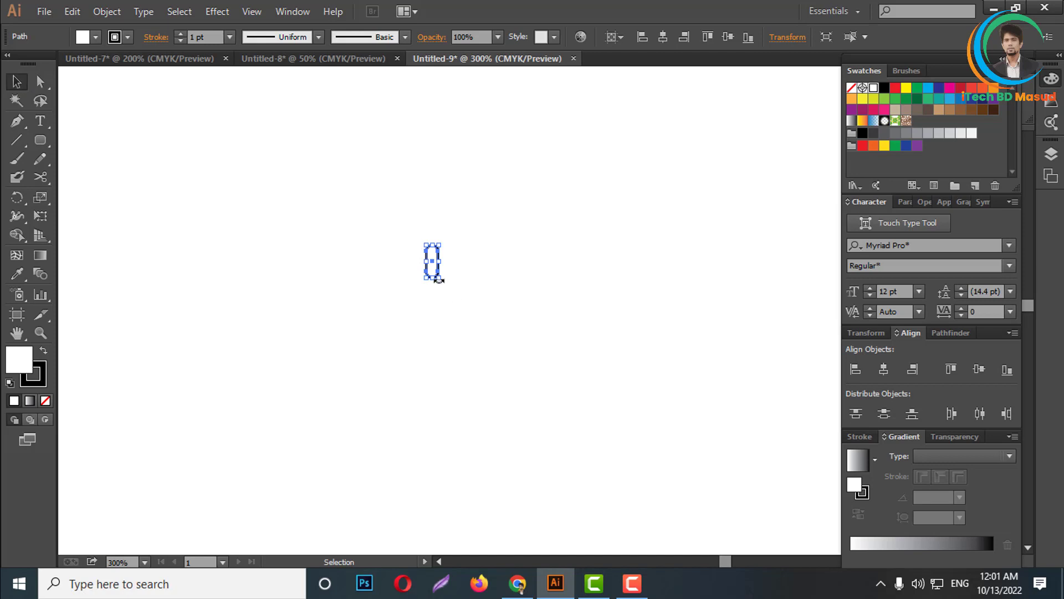
drag(440, 280, 510, 468)
scroll(473, 380, down, 4)
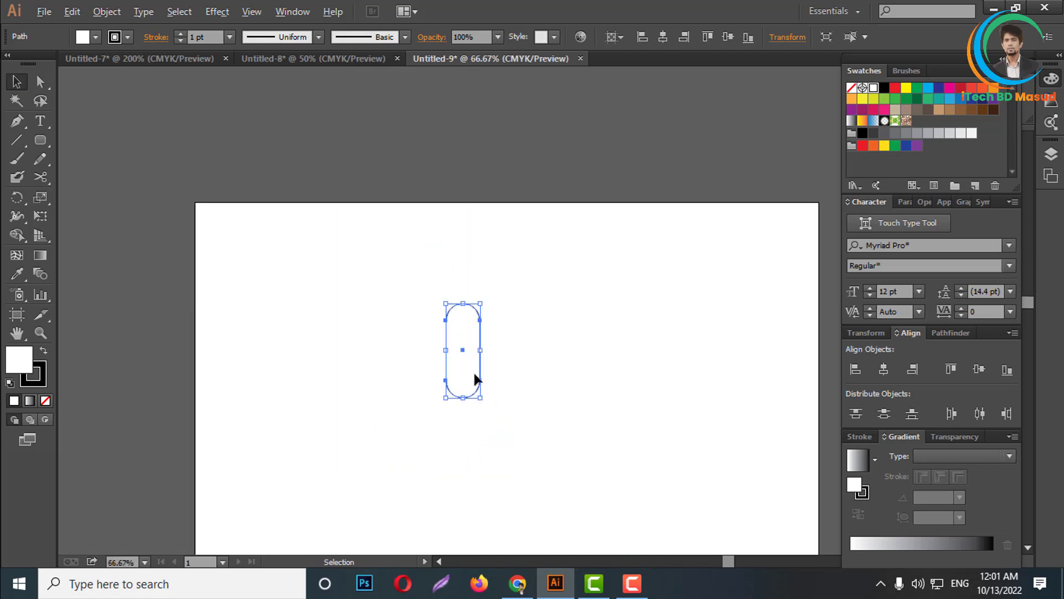
scroll(474, 370, up, 2)
scroll(504, 387, down, 2)
scroll(461, 314, down, 2)
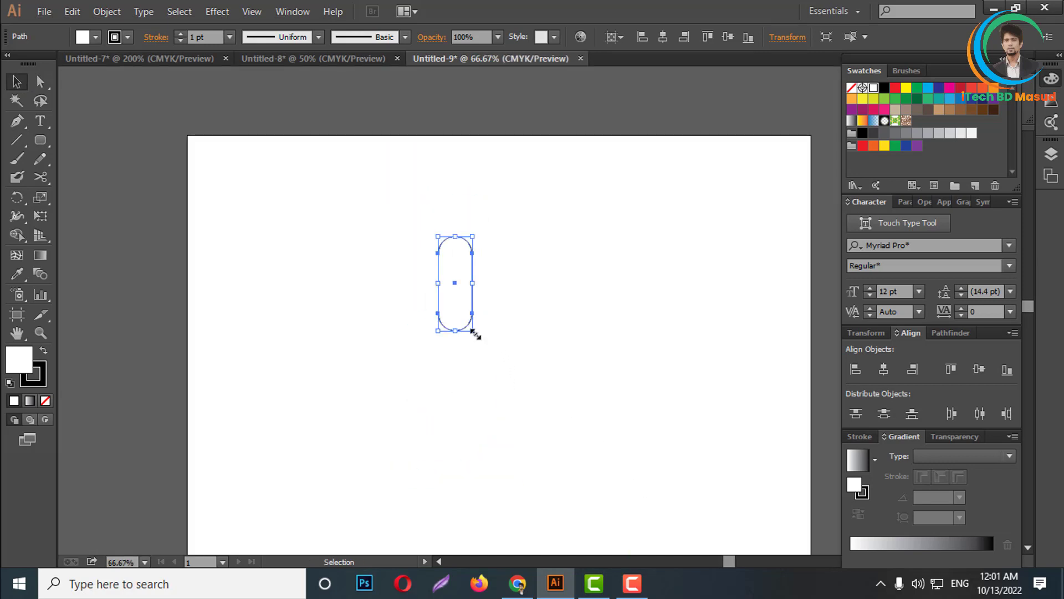
mouse_move(472, 332)
mouse_down()
mouse_move(562, 420)
mouse_move(511, 348)
mouse_move(457, 419)
mouse_up()
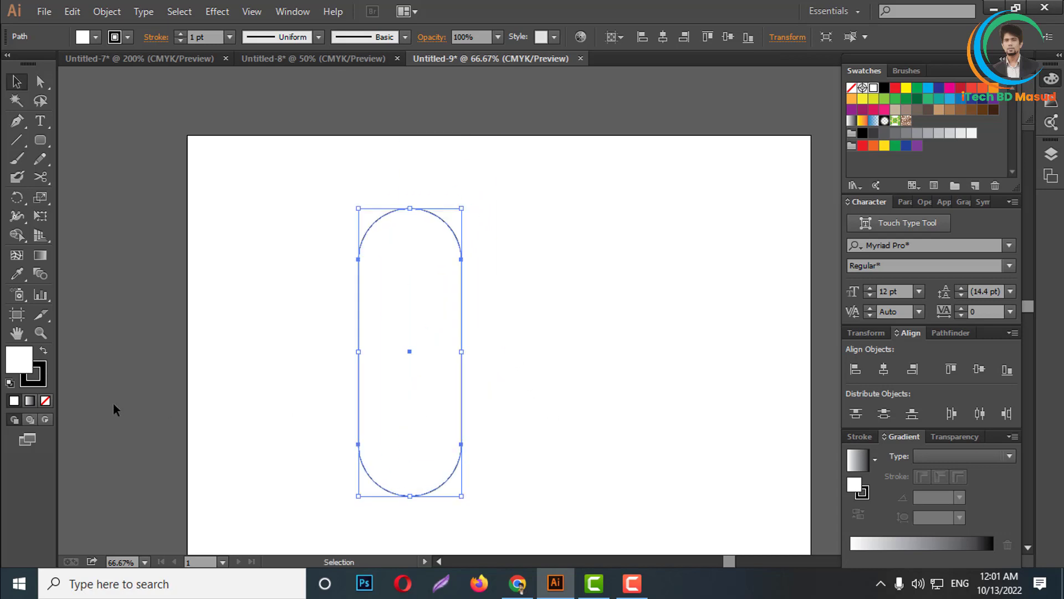
- Make the pill solid black with no stroke
click(44, 353)
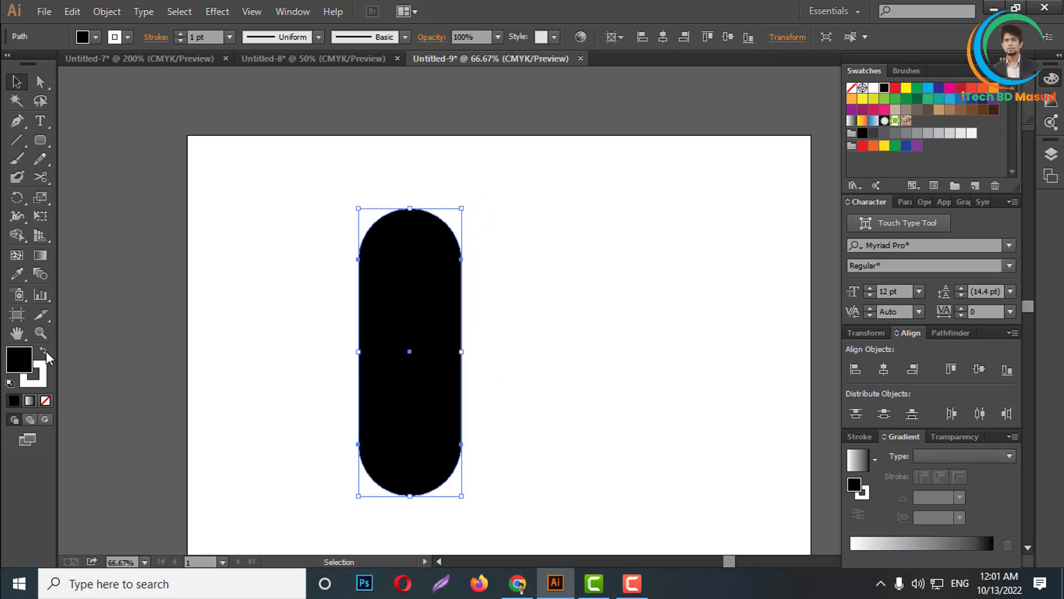
click(38, 380)
click(45, 401)
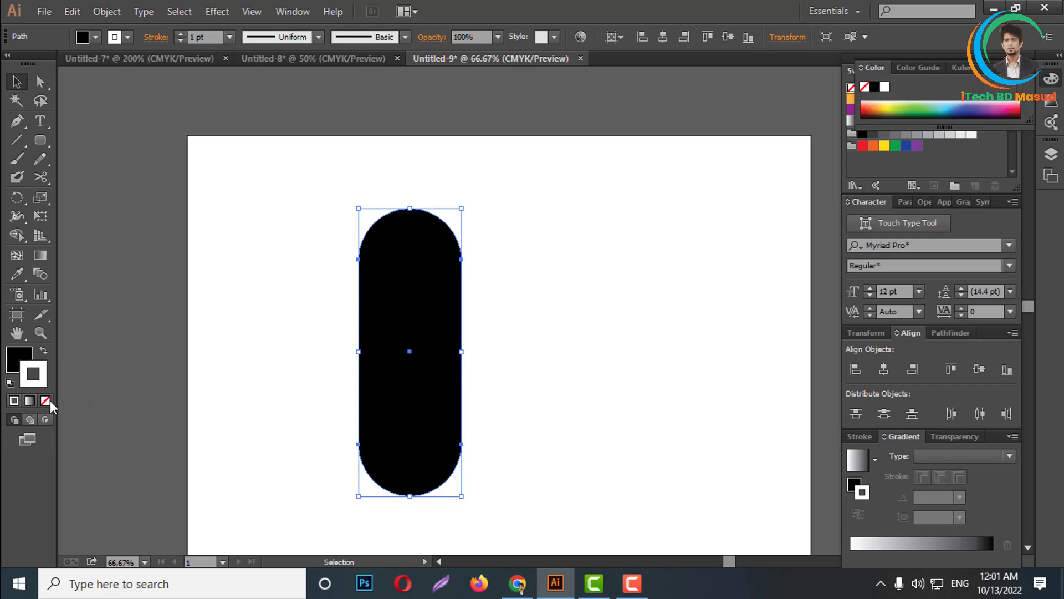
click(25, 357)
click(276, 309)
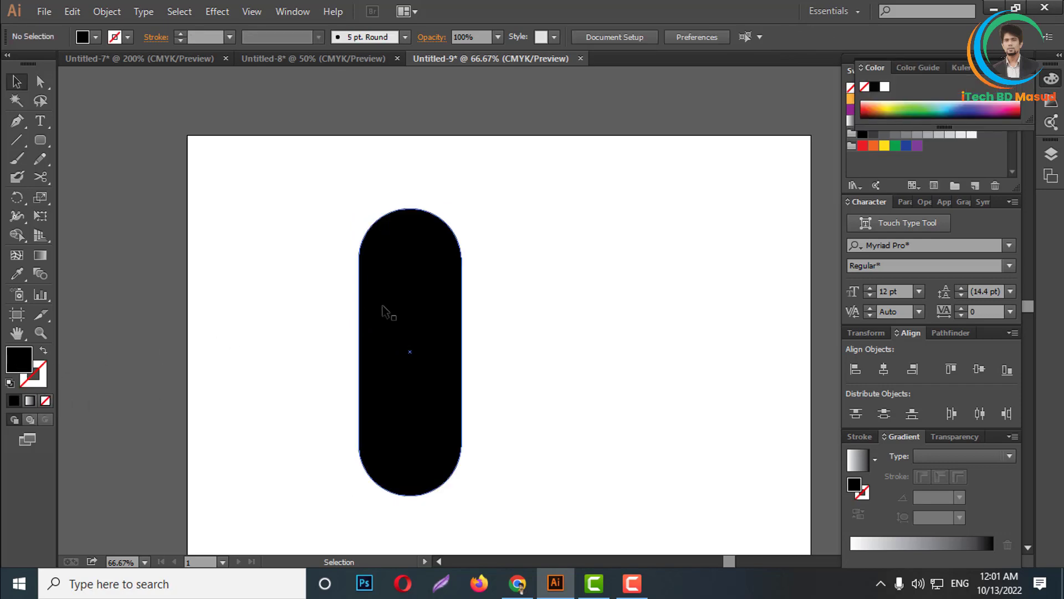
click(383, 309)
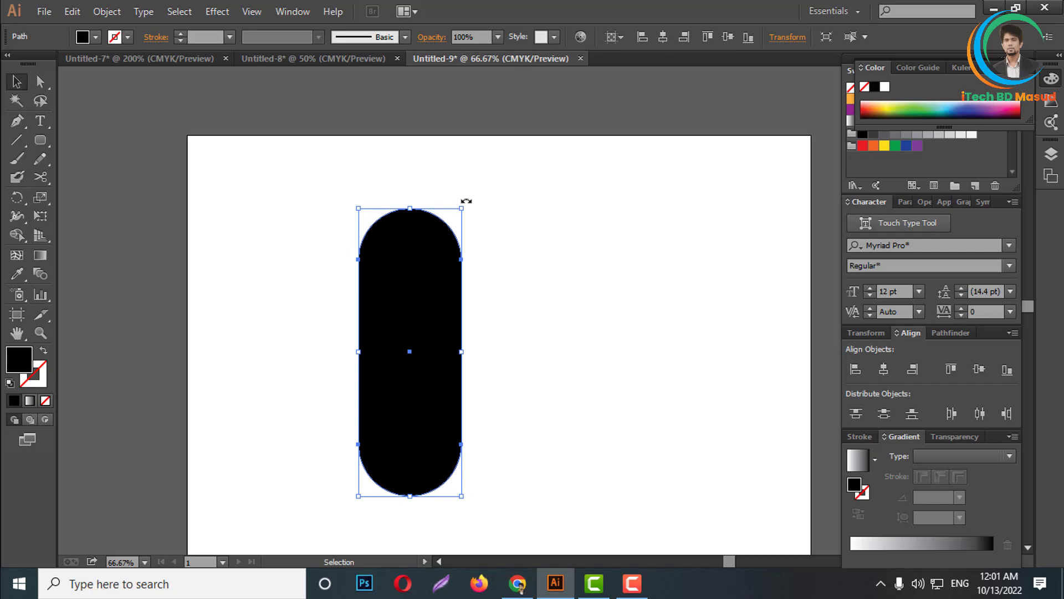
- Rotate the pill 45° into a diagonal
drag(467, 201, 343, 207)
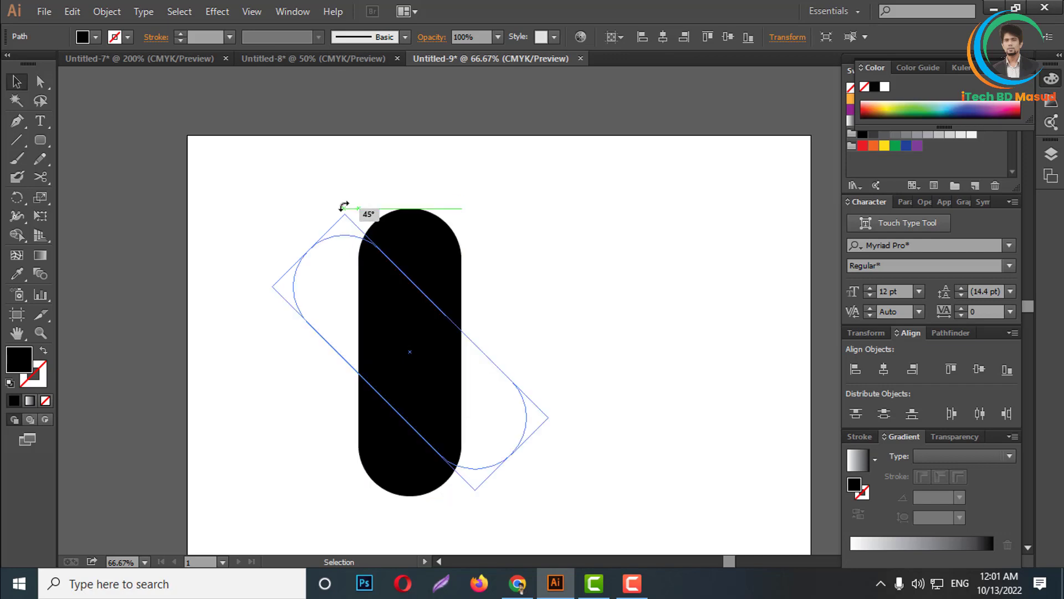
drag(343, 206, 344, 207)
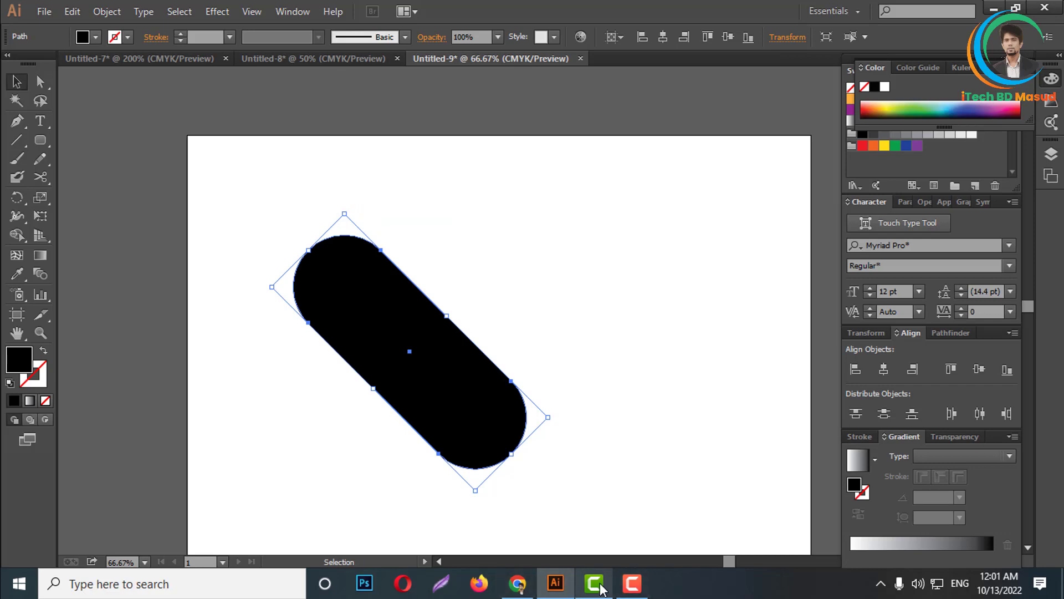
click(632, 584)
click(494, 353)
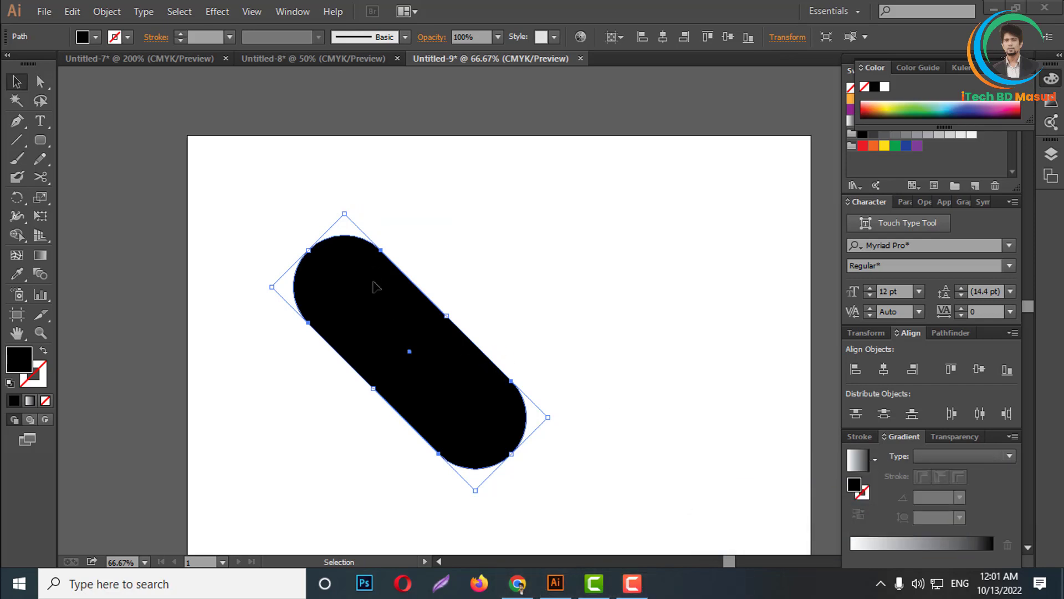
click(367, 309)
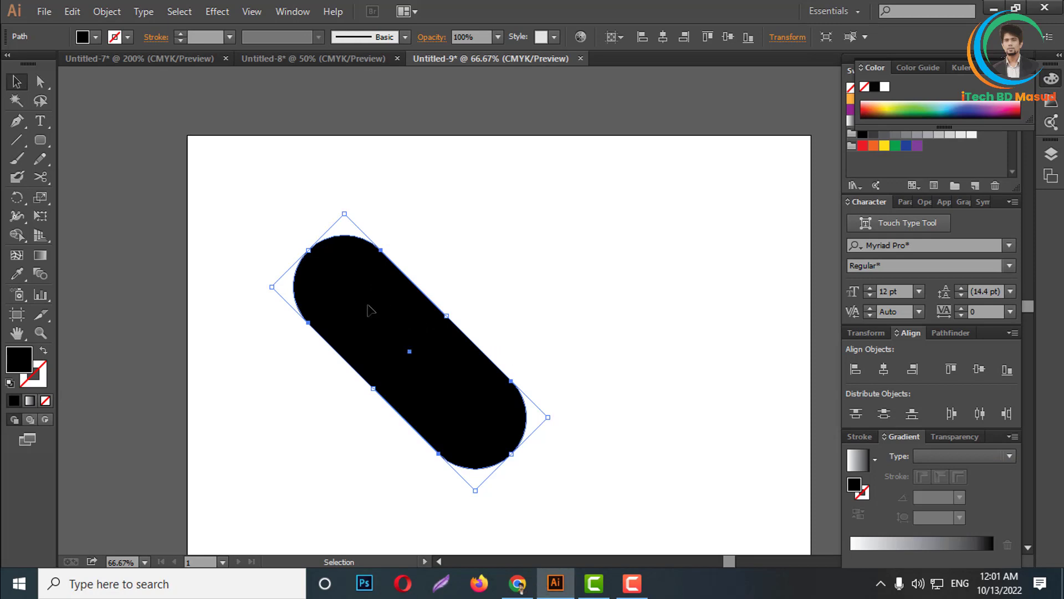
- Make a vertically reflected copy of the tilted pill with Transform > Reflect
right_click(368, 305)
mouse_move(416, 509)
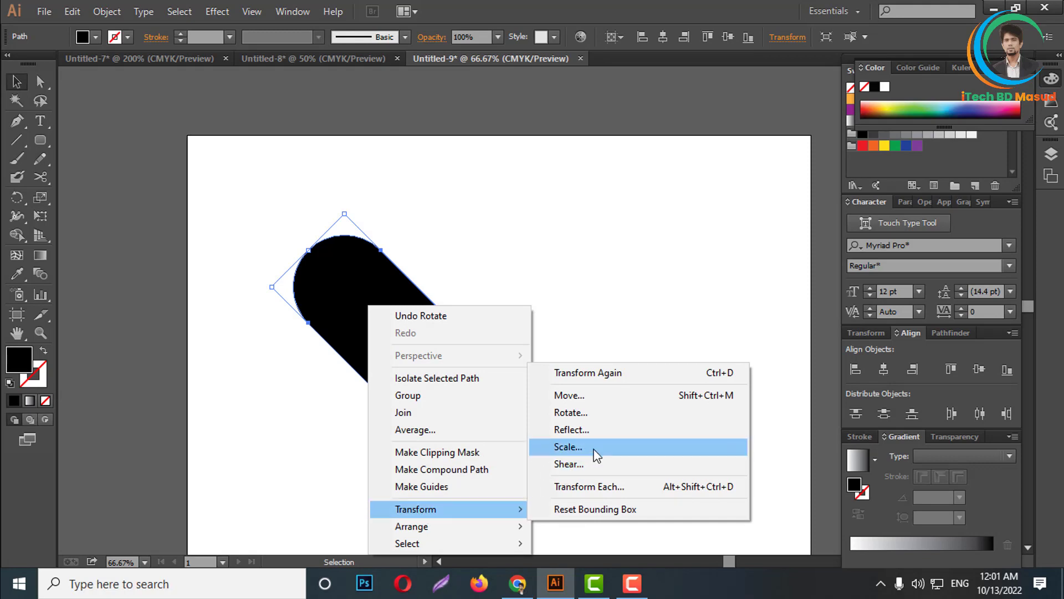
click(574, 429)
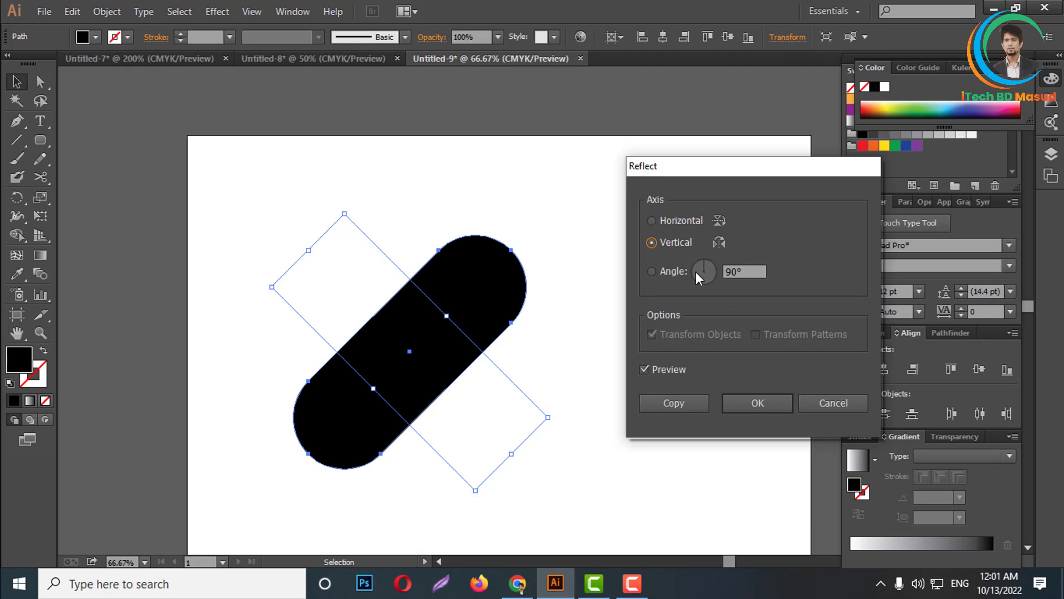
click(671, 404)
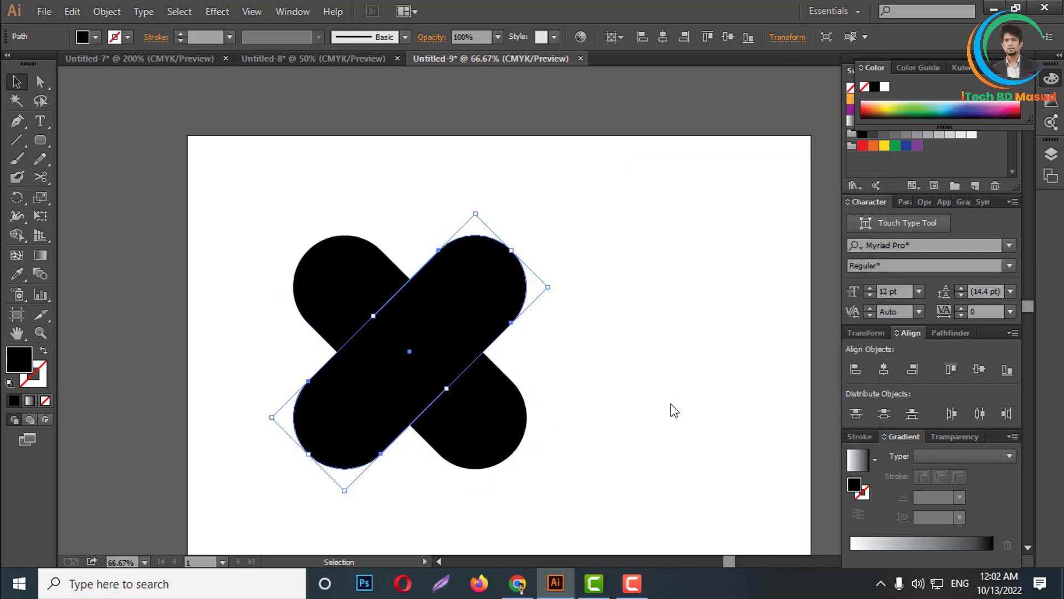
- Nudge the copied bar left three times so the bars cross, then select both bars
click(554, 308)
click(464, 303)
key(Left)
key(Left)
key(Left)
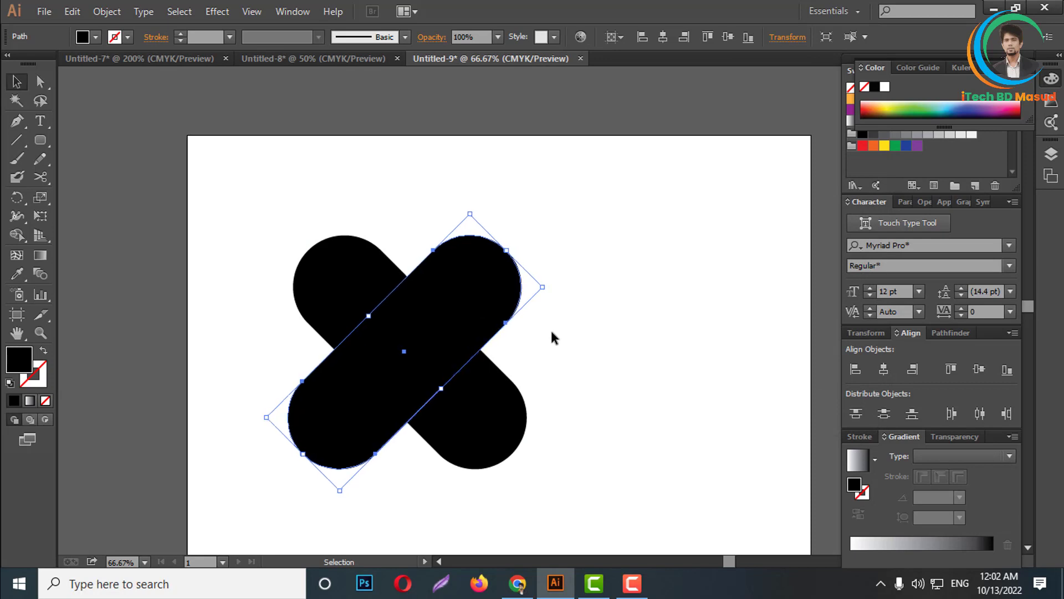
key(Left)
key(Left)
key(Left)
key(Left)
key(Left)
key(Left)
key(Left)
key(Left)
key(Left)
key(Left)
key(Left)
key(Left)
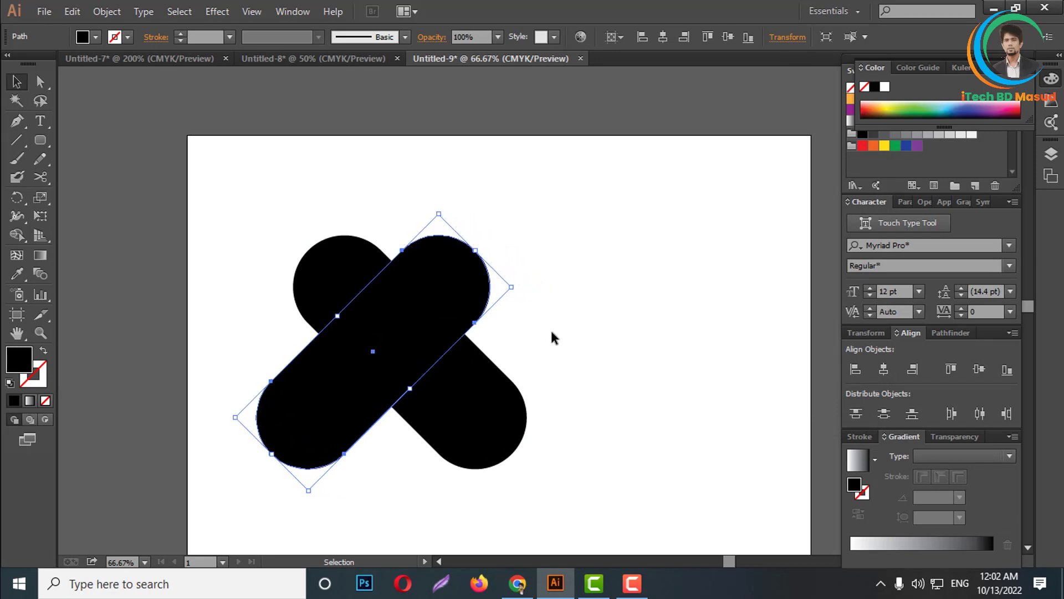
key(Left)
key(Left)
key(Left)
key(Left)
key(Left)
key(Left)
key(Left)
key(Left)
key(Left)
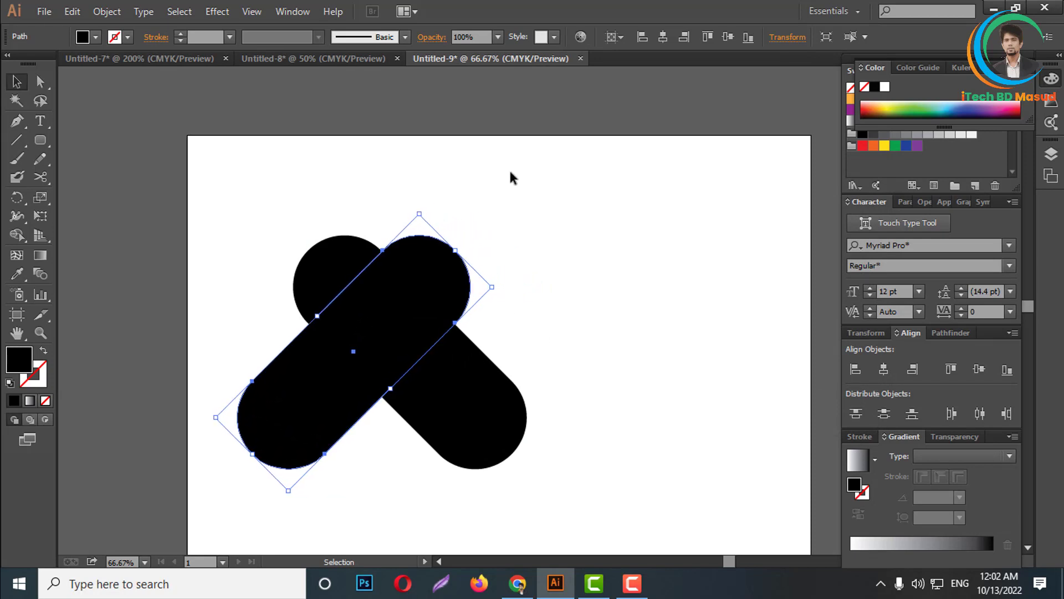
drag(509, 169, 275, 444)
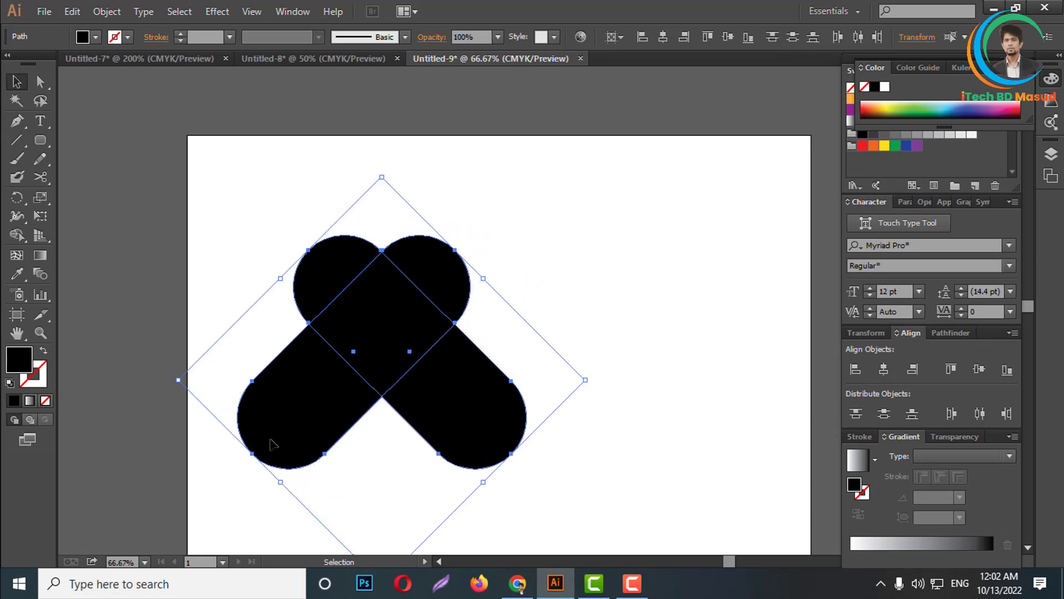
- Trim off the lower ends of the crossed bars with the Shape Builder to leave a heart
click(17, 236)
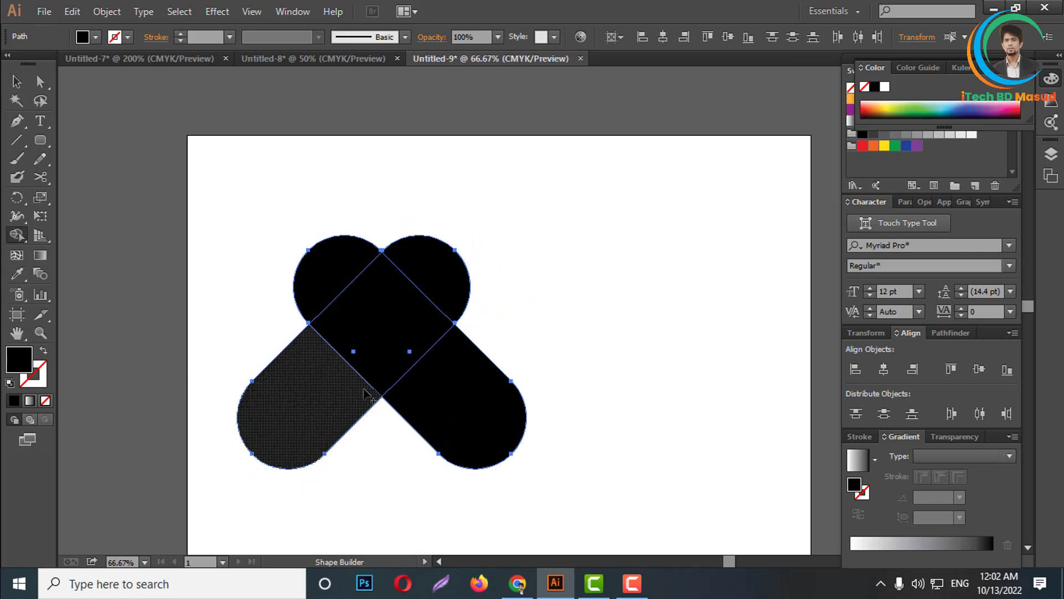
scroll(355, 398, up, 1)
alt+click(302, 377)
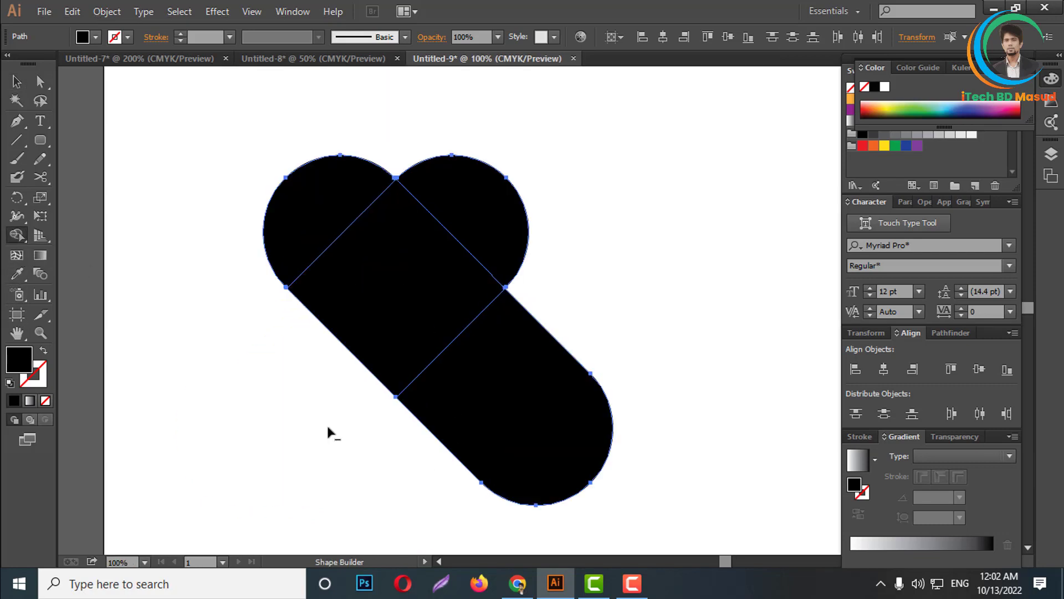
alt+click(422, 465)
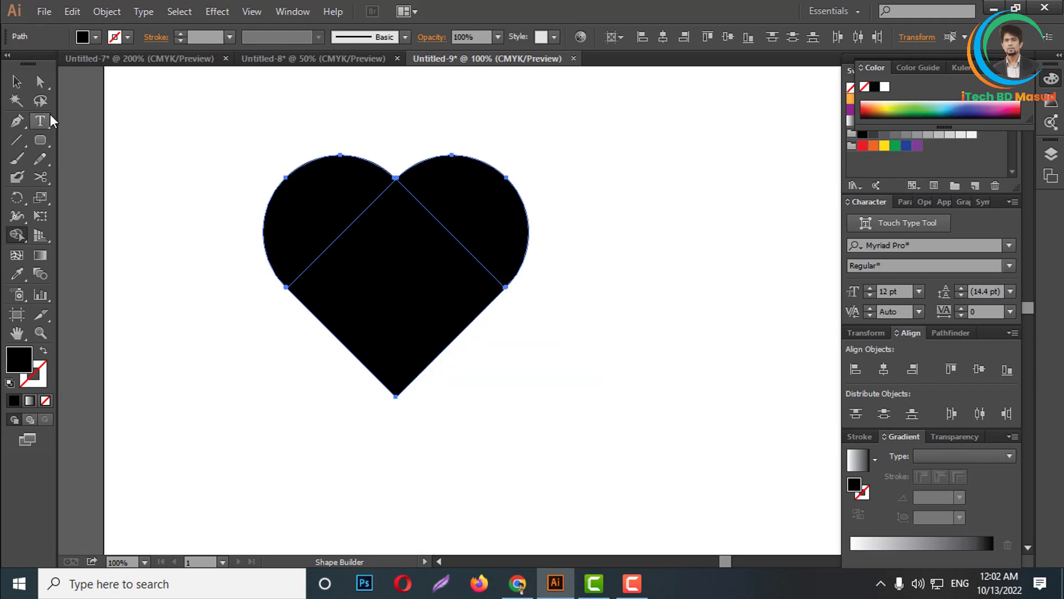
- Select all the heart pieces and unite them into one shape with Pathfinder
click(17, 81)
drag(671, 438, 664, 434)
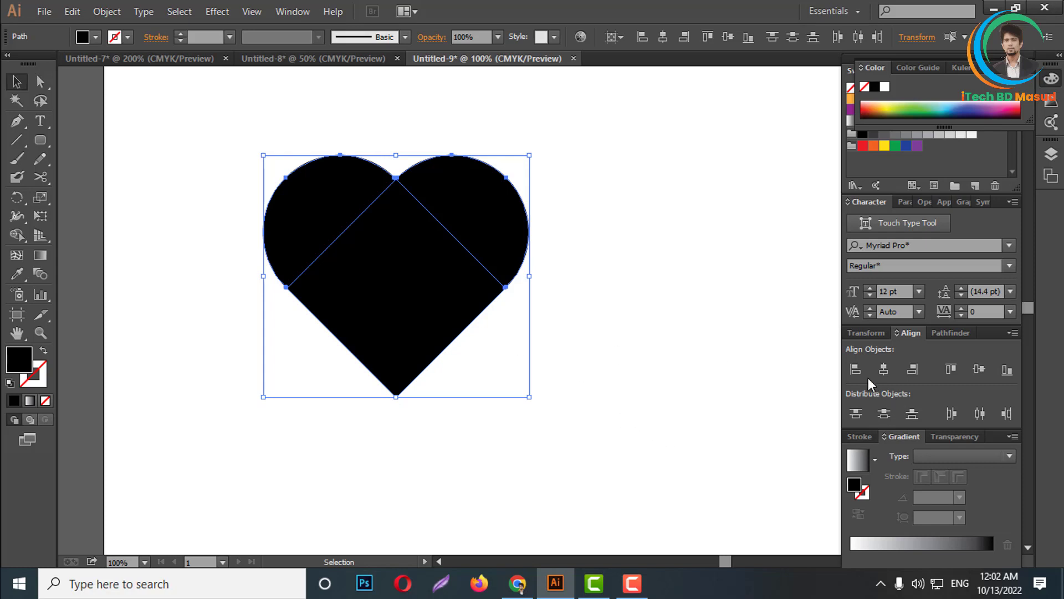
click(868, 333)
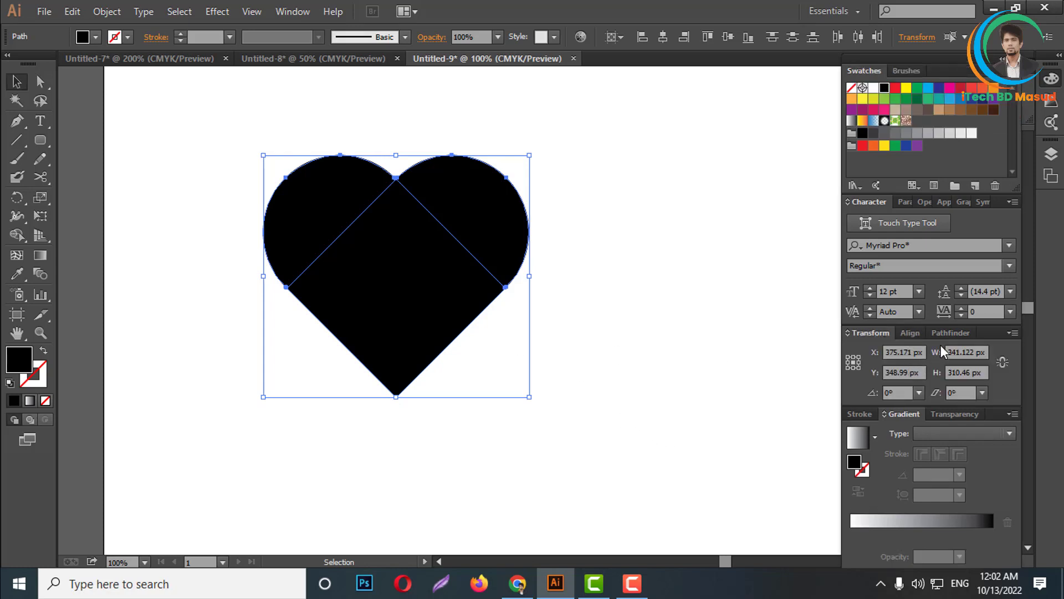
click(947, 332)
click(856, 368)
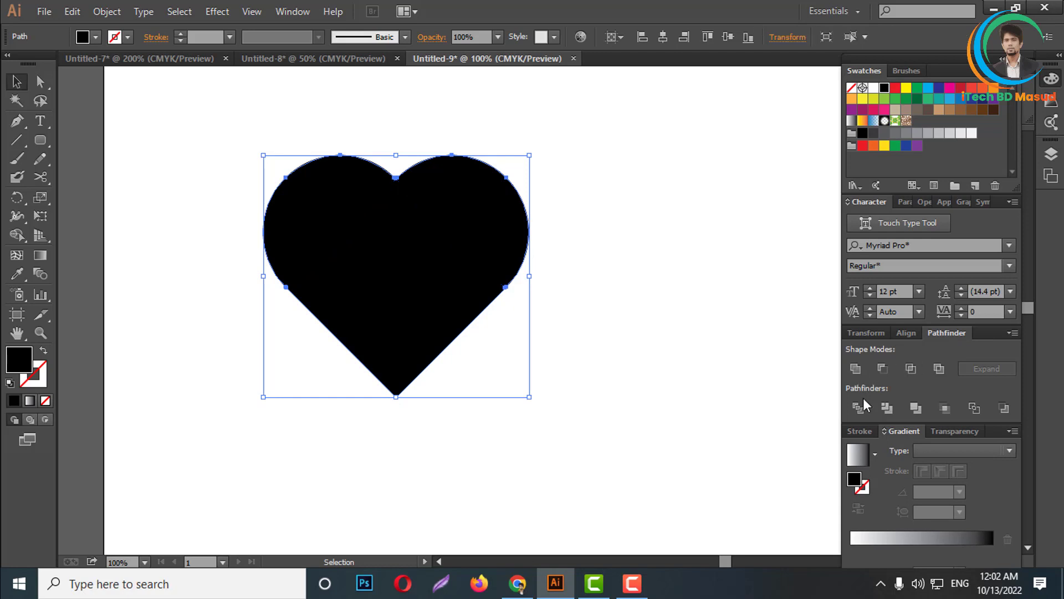
click(696, 330)
- Reposition the black heart on the artboard and scale it up
scroll(696, 311, down, 2)
drag(576, 291, 579, 348)
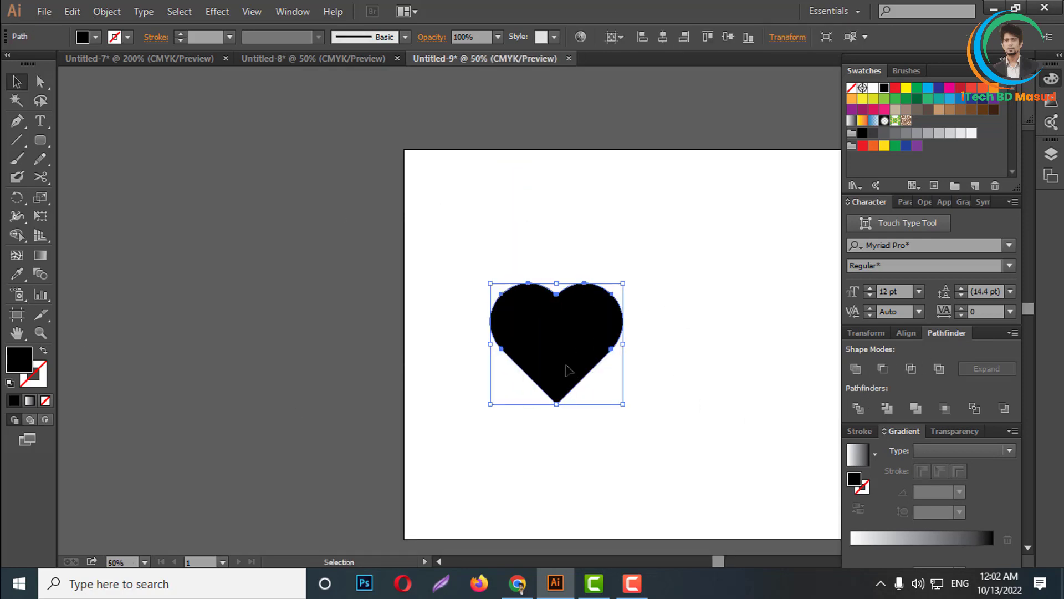
scroll(513, 330, down, 3)
mouse_move(553, 353)
mouse_down()
mouse_move(591, 385)
mouse_move(554, 268)
mouse_up()
scroll(571, 345, up, 2)
scroll(547, 363, up, 2)
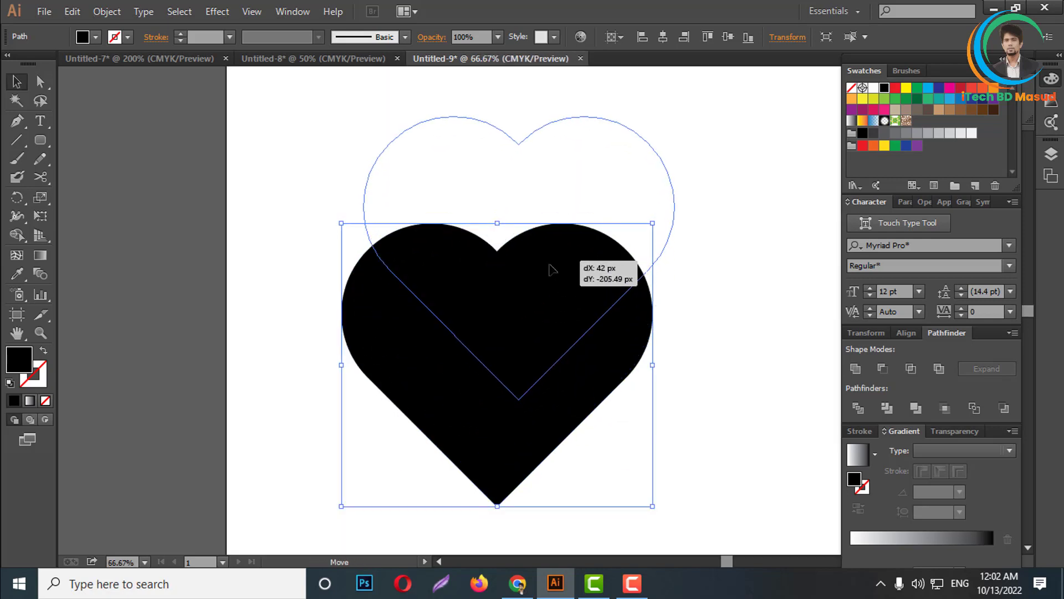
scroll(559, 279, down, 2)
scroll(559, 278, down, 1)
scroll(542, 273, up, 1)
scroll(527, 281, up, 2)
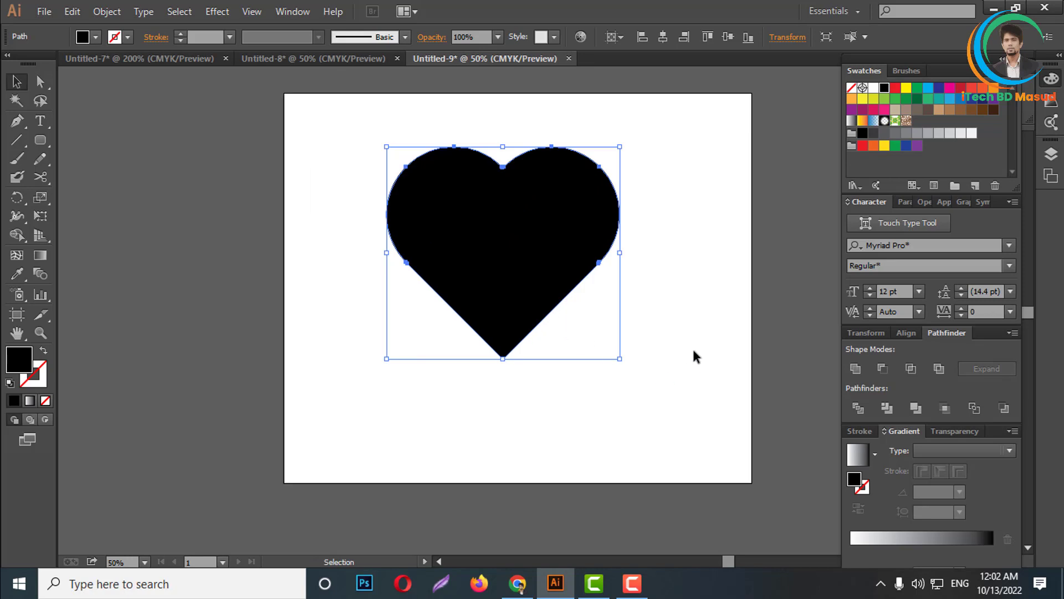
- Swap the heart's fill and stroke so it becomes an unfilled outline
click(43, 350)
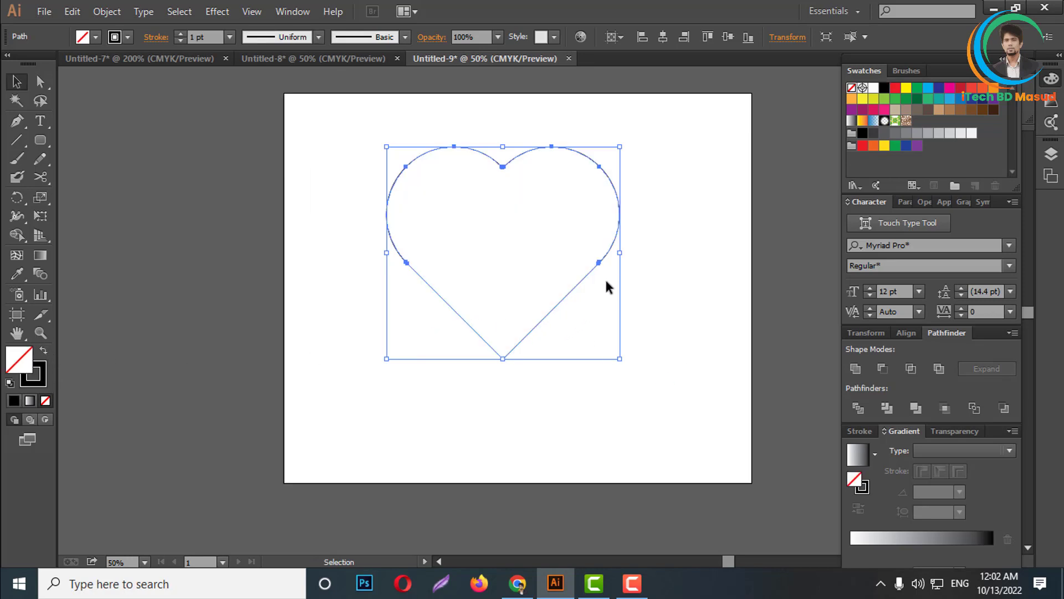
scroll(555, 260, up, 1)
click(590, 259)
scroll(658, 197, down, 2)
click(619, 210)
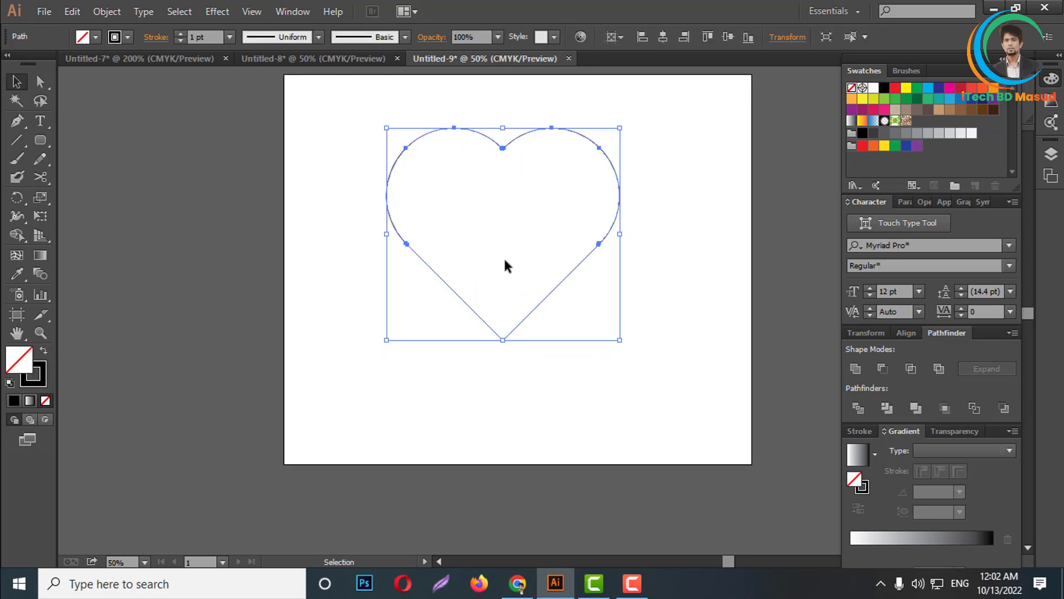
click(608, 285)
scroll(592, 288, up, 1)
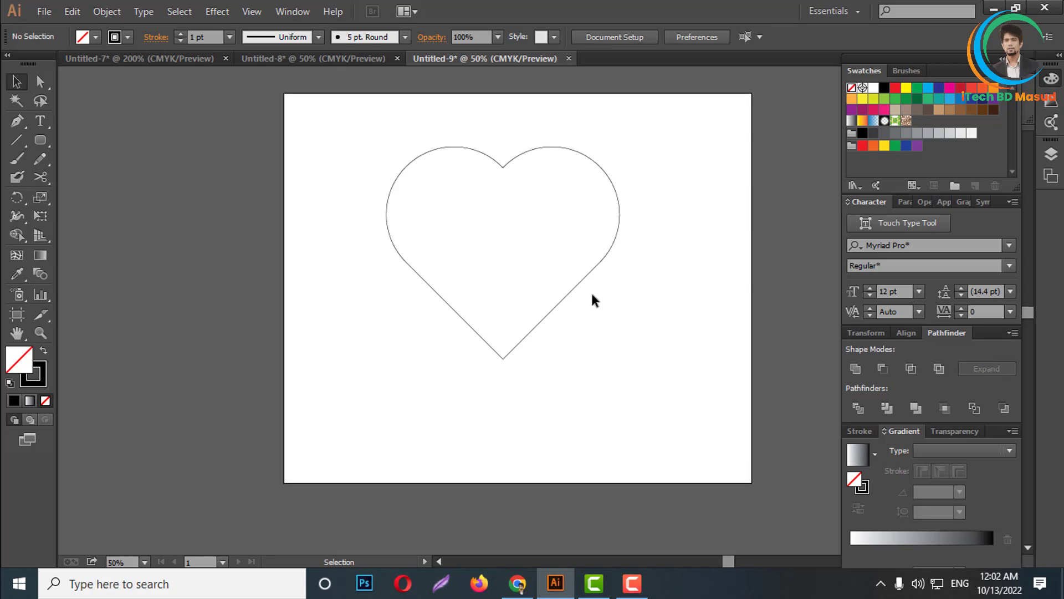
scroll(483, 378, down, 1)
scroll(585, 421, down, 1)
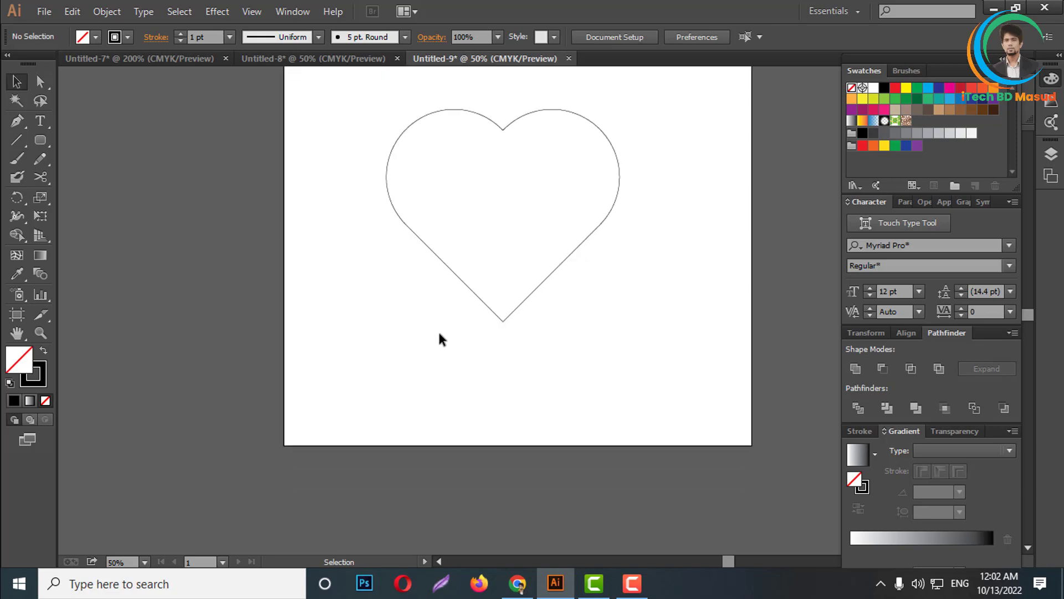
- Draw a small circle at the artboard's lower left and fill it solid black
mouse_move(42, 141)
mouse_down()
mouse_move(107, 190)
mouse_move(95, 176)
mouse_up()
scroll(390, 399, up, 1)
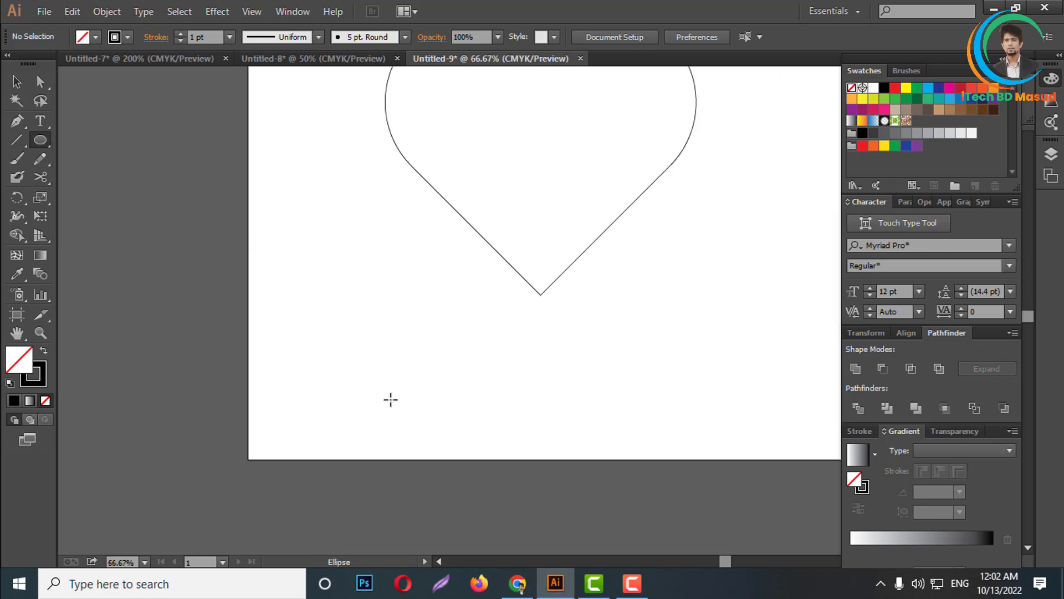
drag(322, 394, 354, 427)
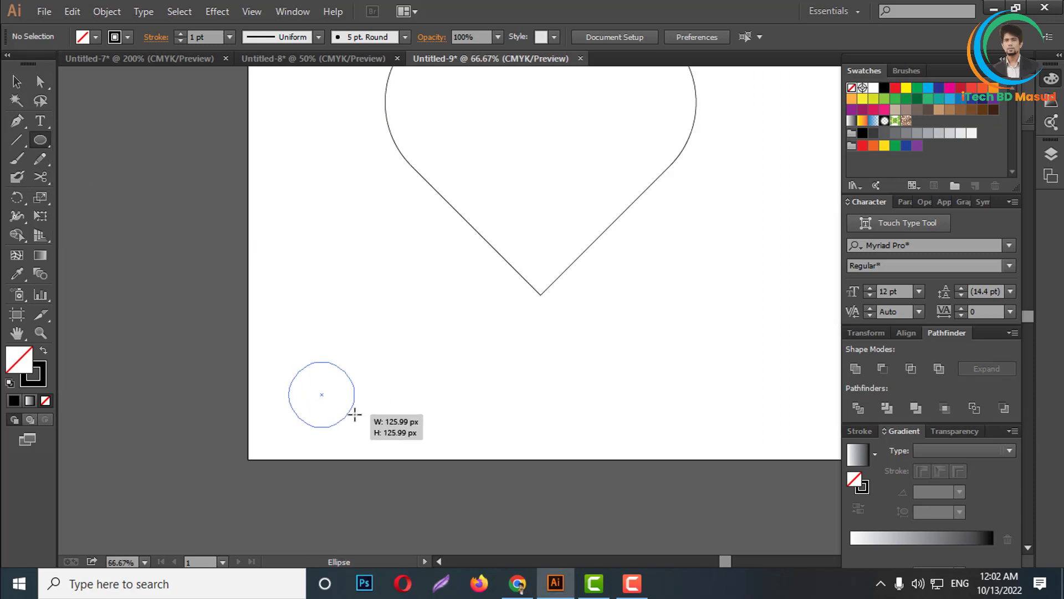
click(44, 354)
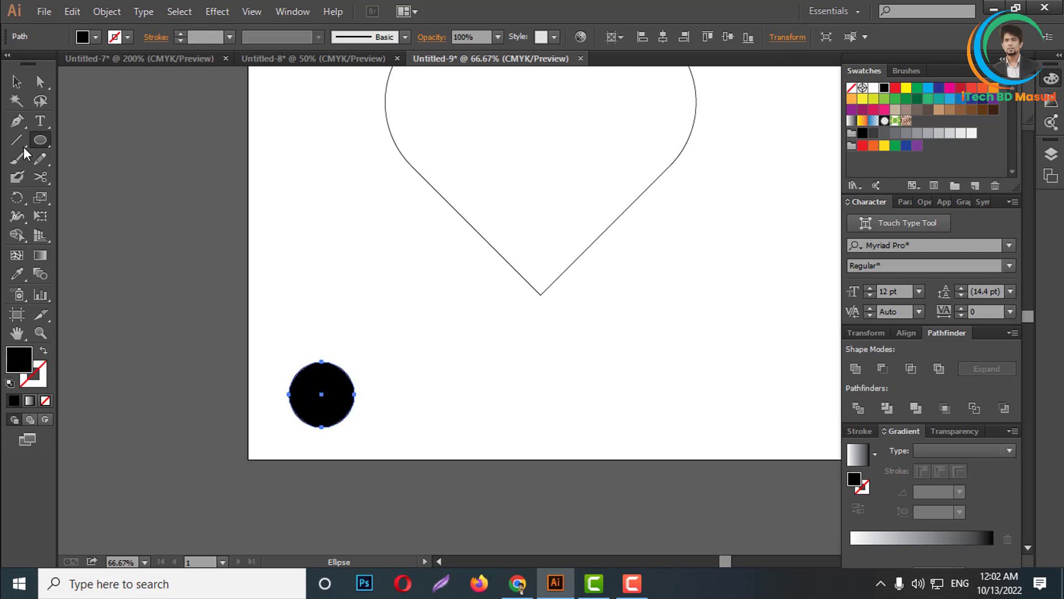
click(17, 81)
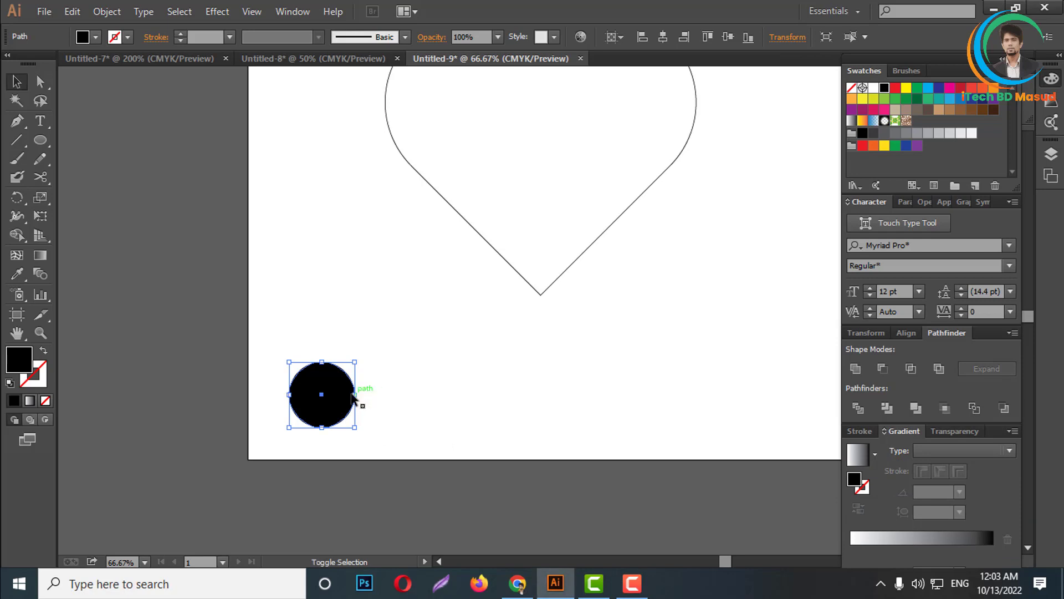
- Duplicate the circle twice and delete both extra copies, keeping the original
scroll(347, 408, down, 1)
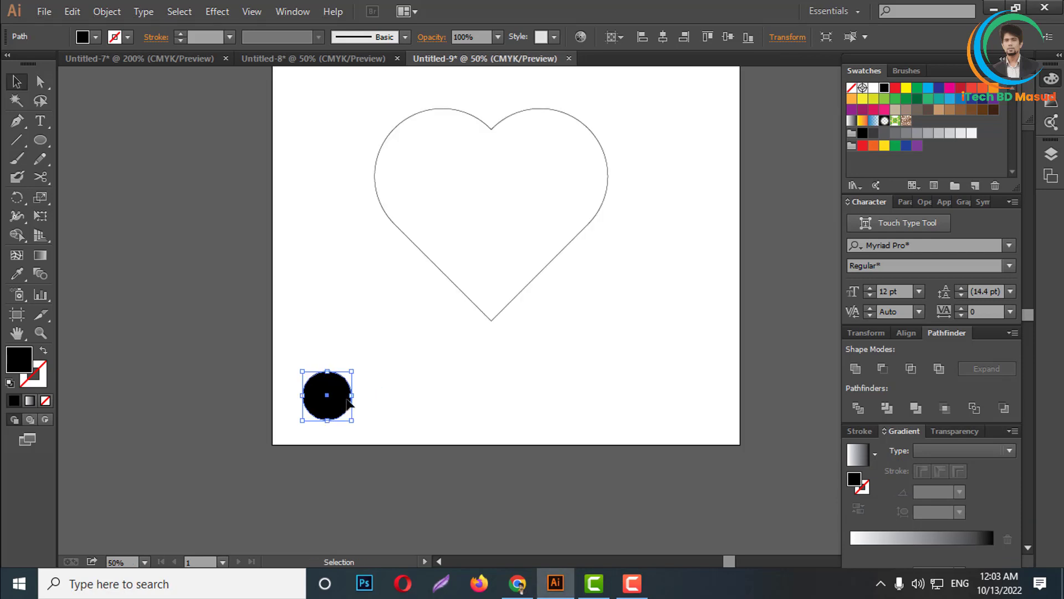
scroll(346, 399, up, 1)
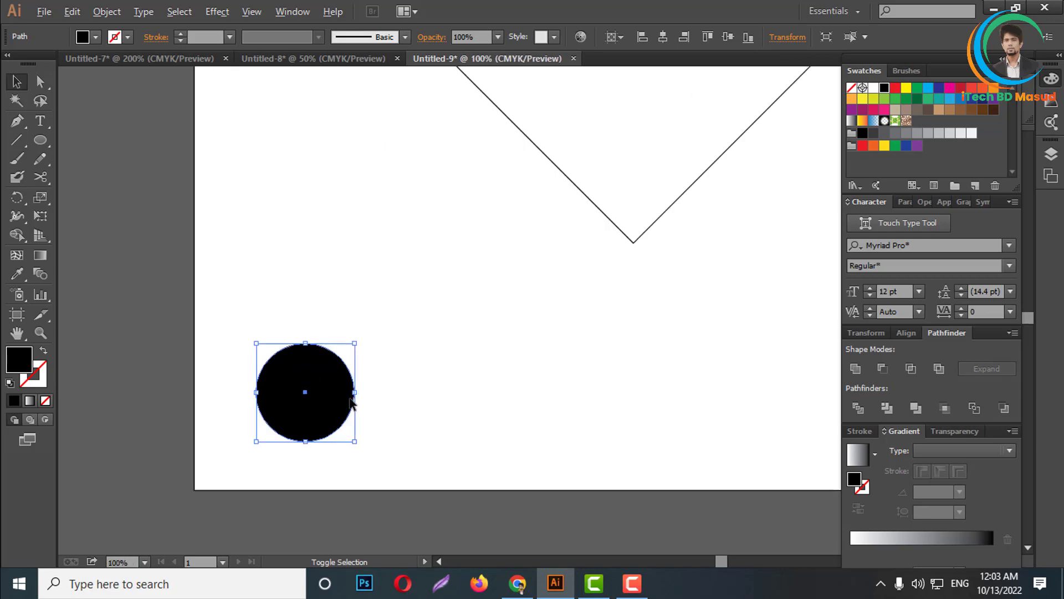
drag(332, 401, 583, 189)
scroll(576, 267, up, 1)
scroll(581, 270, down, 1)
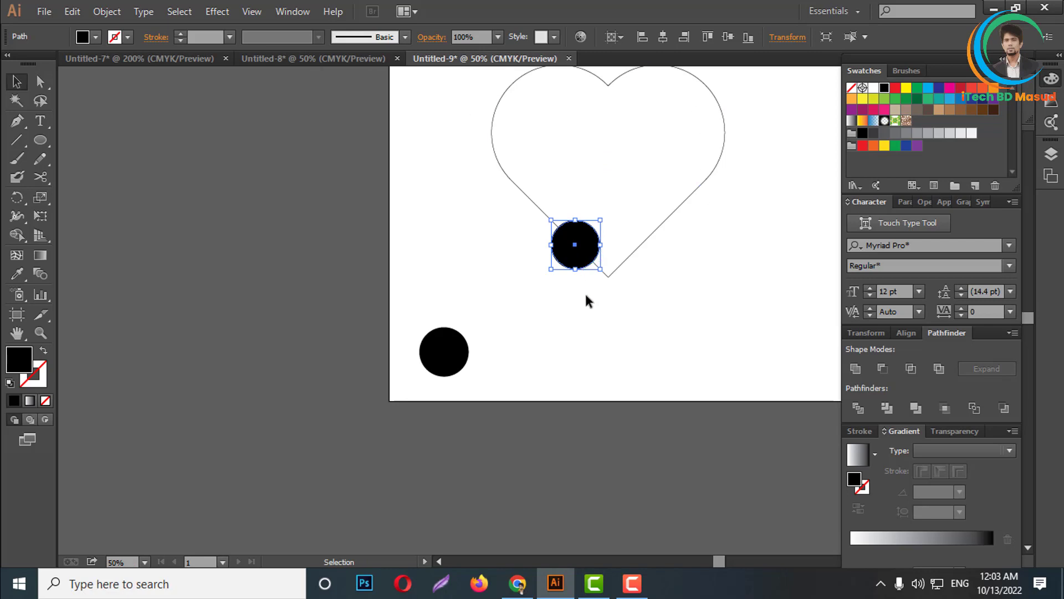
key(Delete)
scroll(558, 371, up, 1)
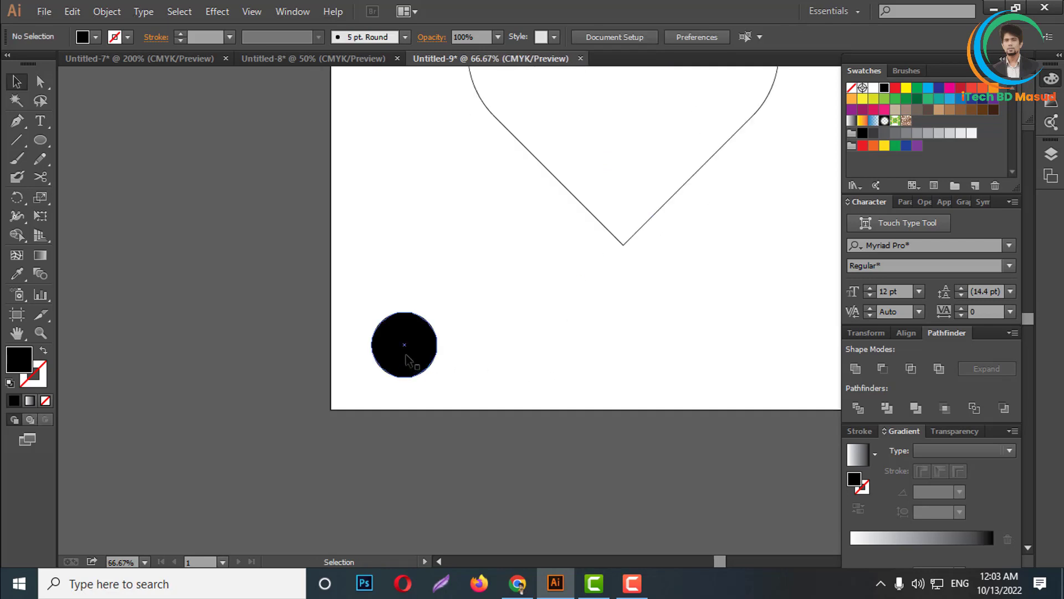
drag(408, 360, 761, 344)
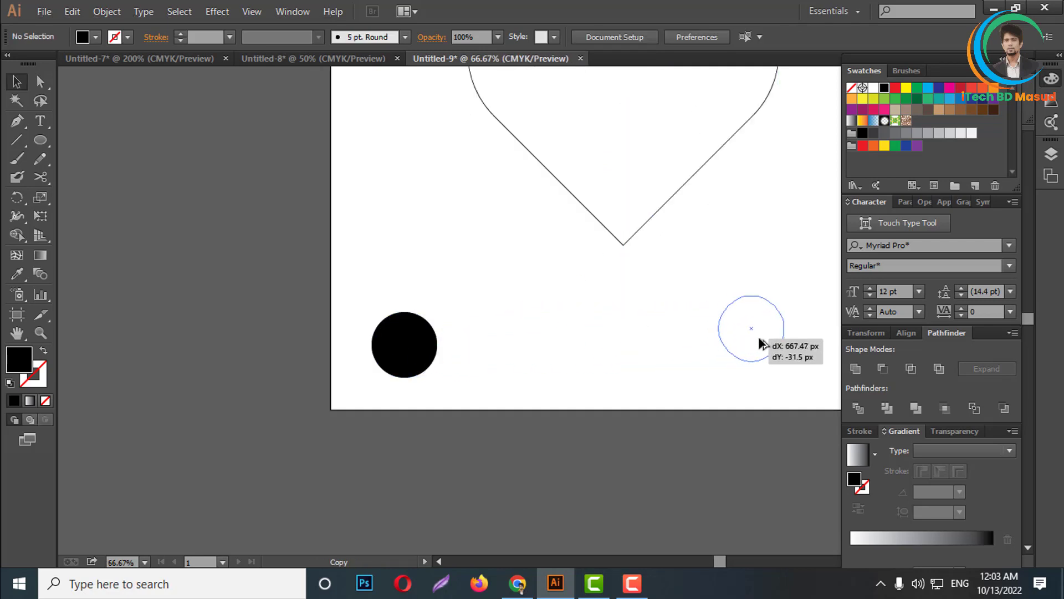
mouse_move(761, 344)
mouse_down()
mouse_move(753, 339)
mouse_move(768, 360)
mouse_up()
scroll(515, 344, down, 1)
key(Delete)
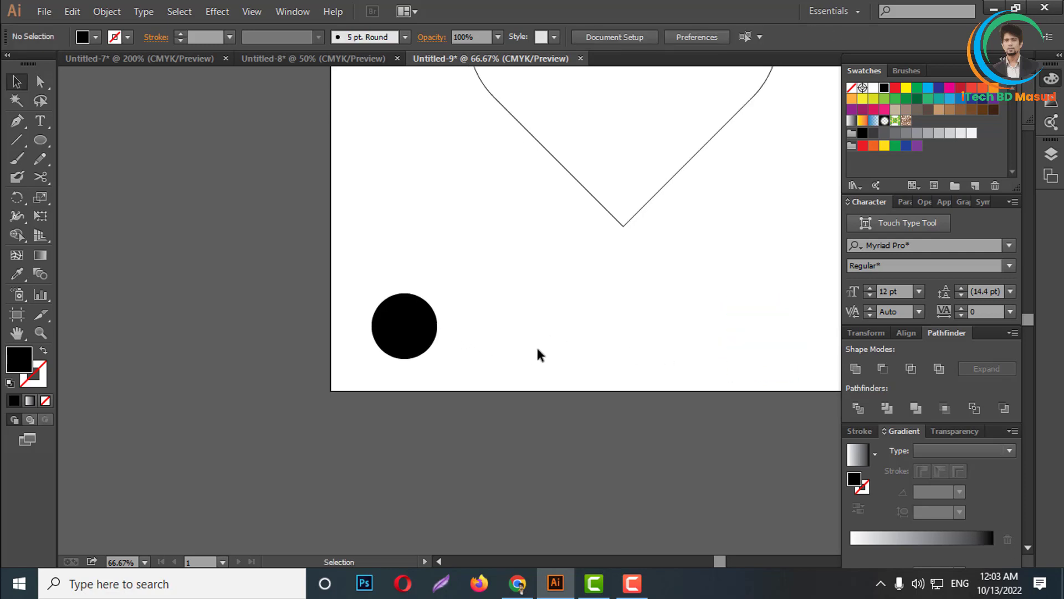
- Fill the circle with a gradient running from yellow to orange
click(433, 345)
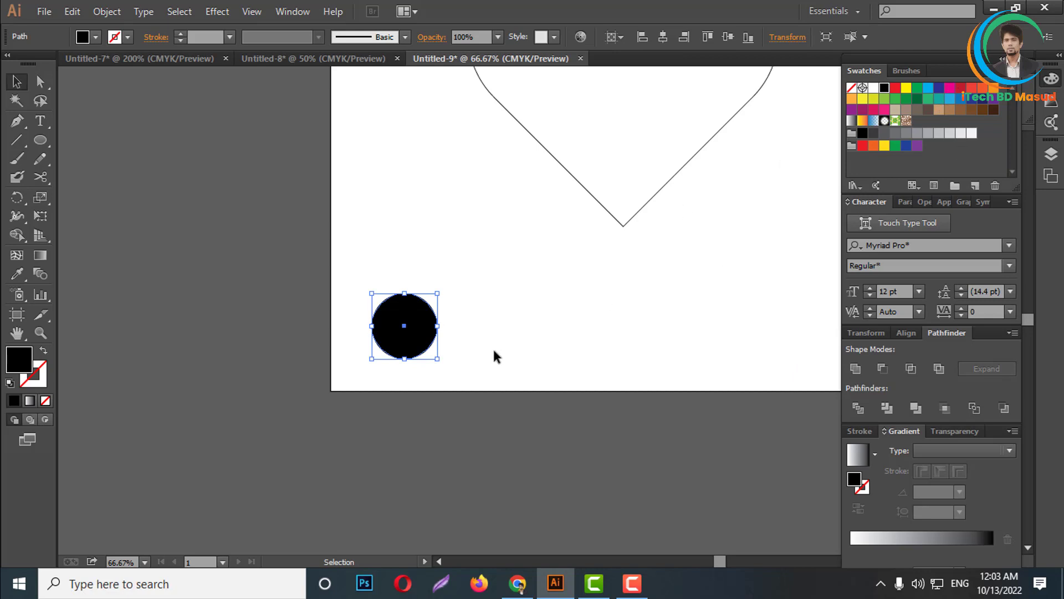
click(862, 100)
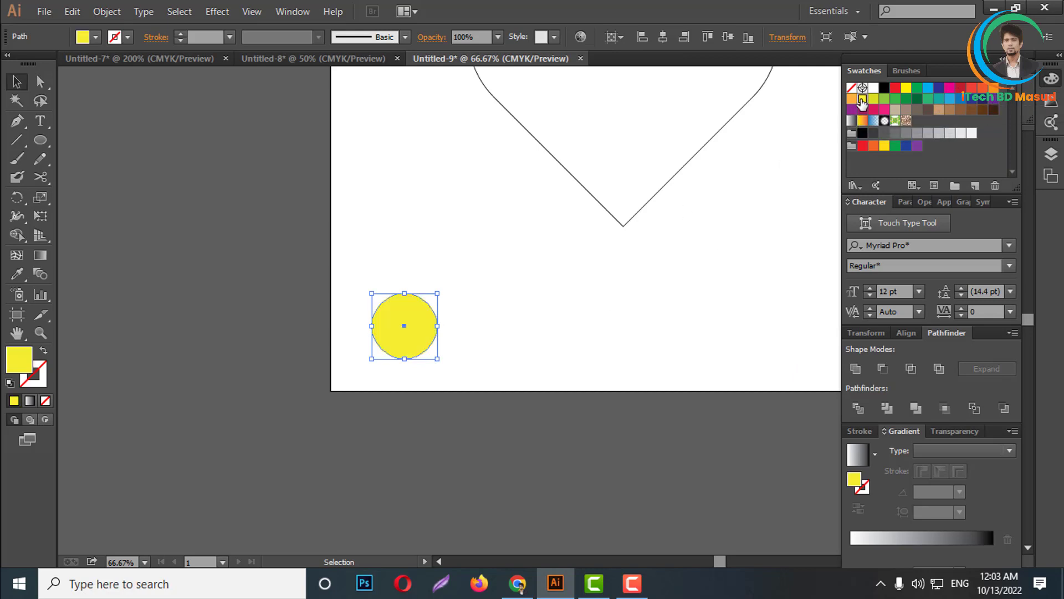
click(504, 314)
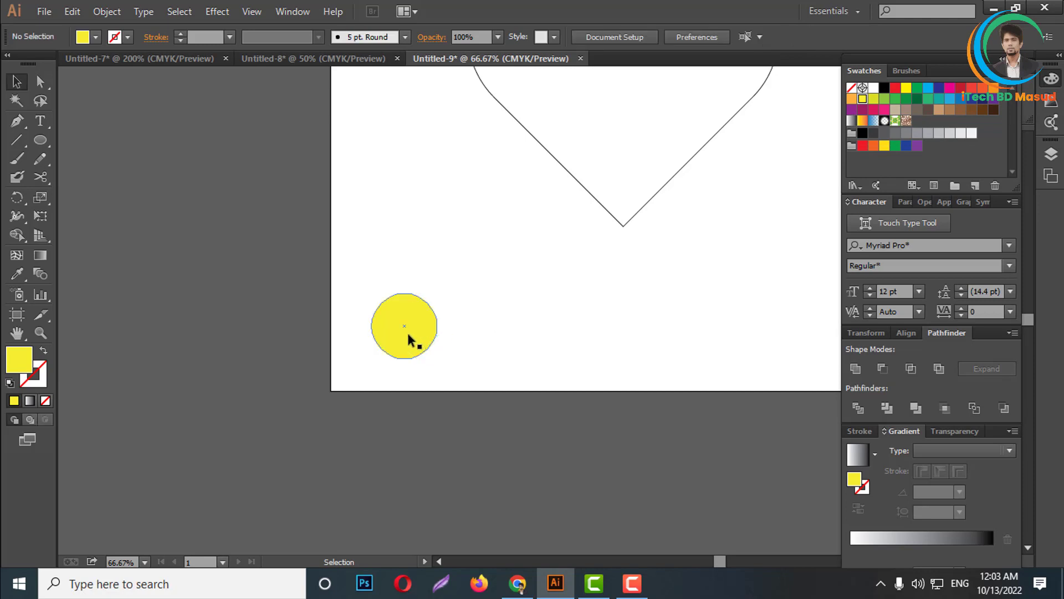
click(408, 333)
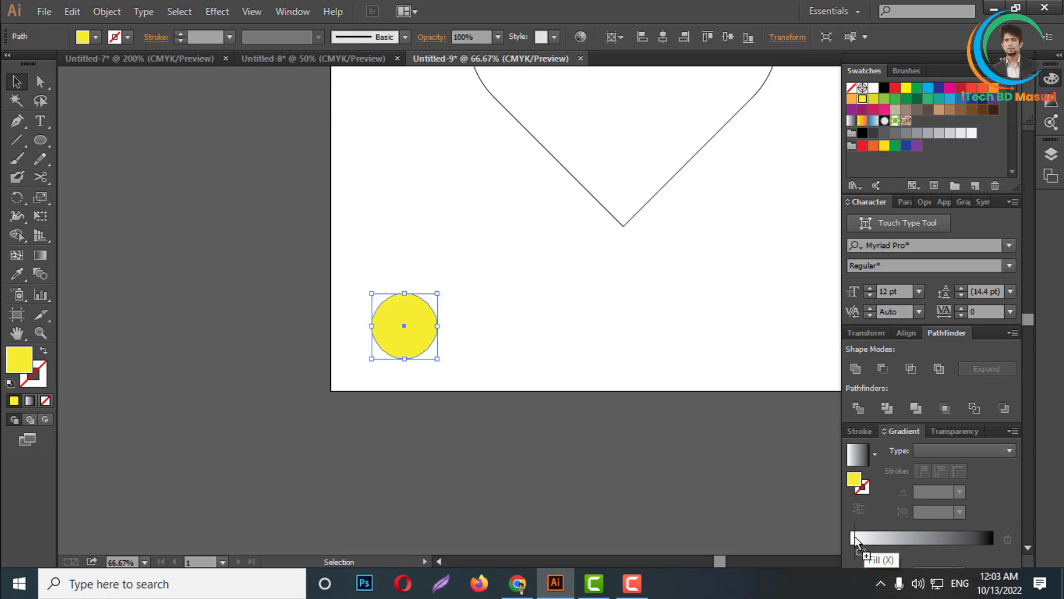
click(855, 539)
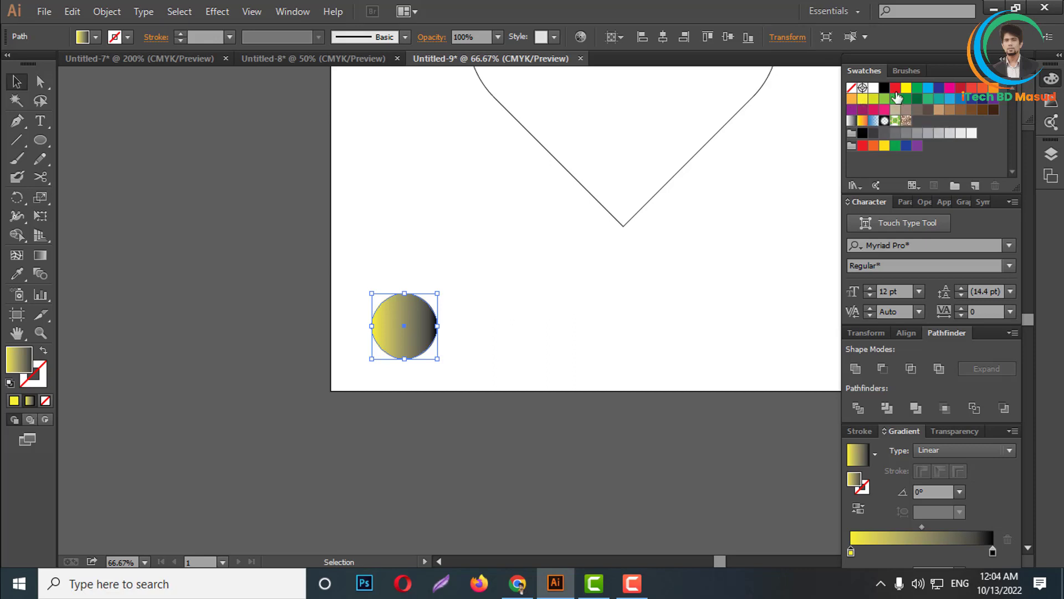
click(852, 100)
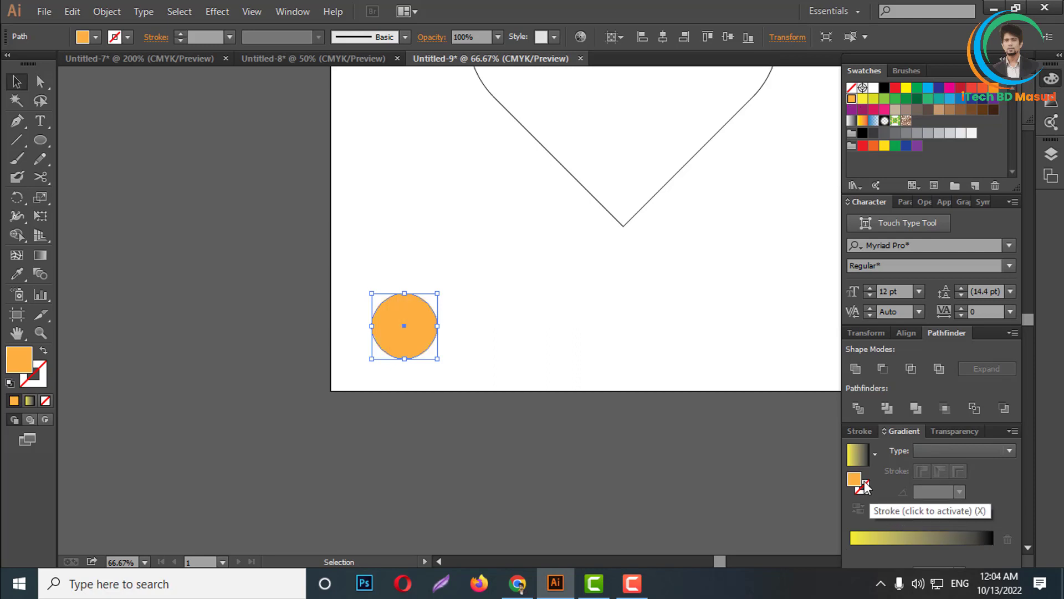
click(932, 552)
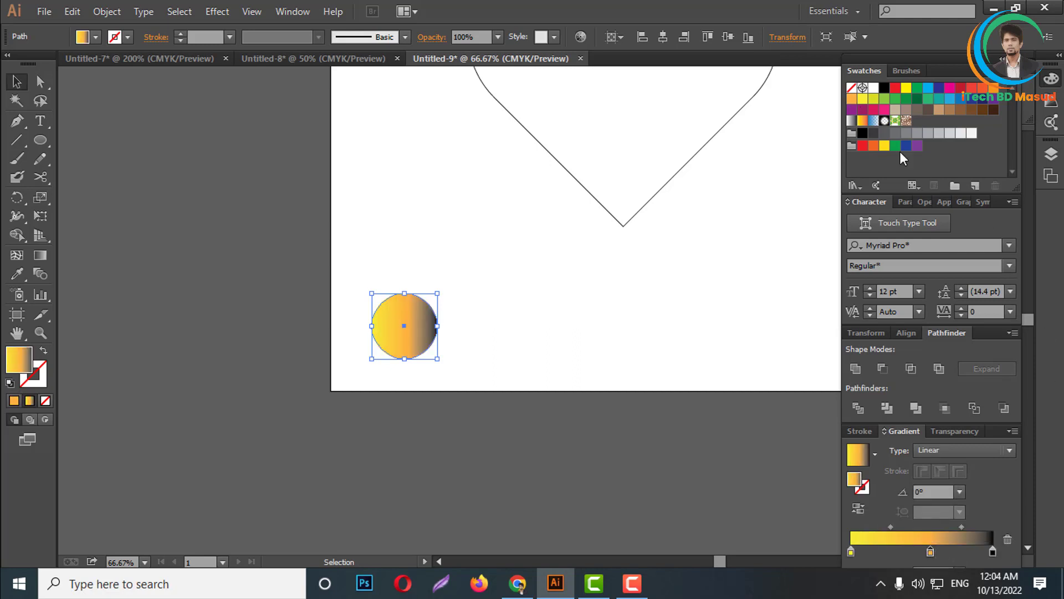
click(982, 89)
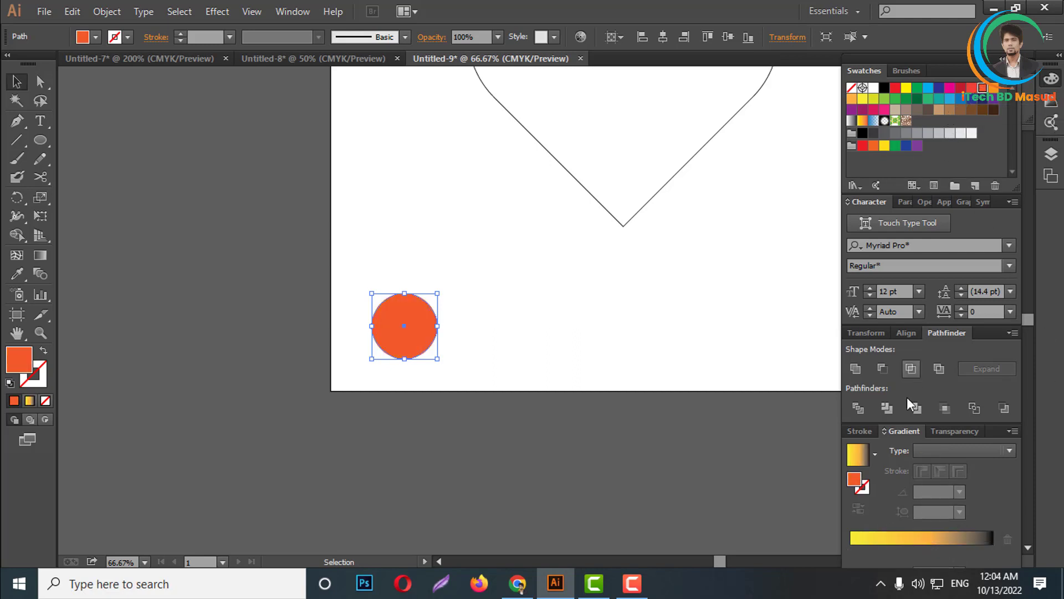
click(994, 540)
- Make the gradient radial and reverse it so orange sits at the centre
click(566, 346)
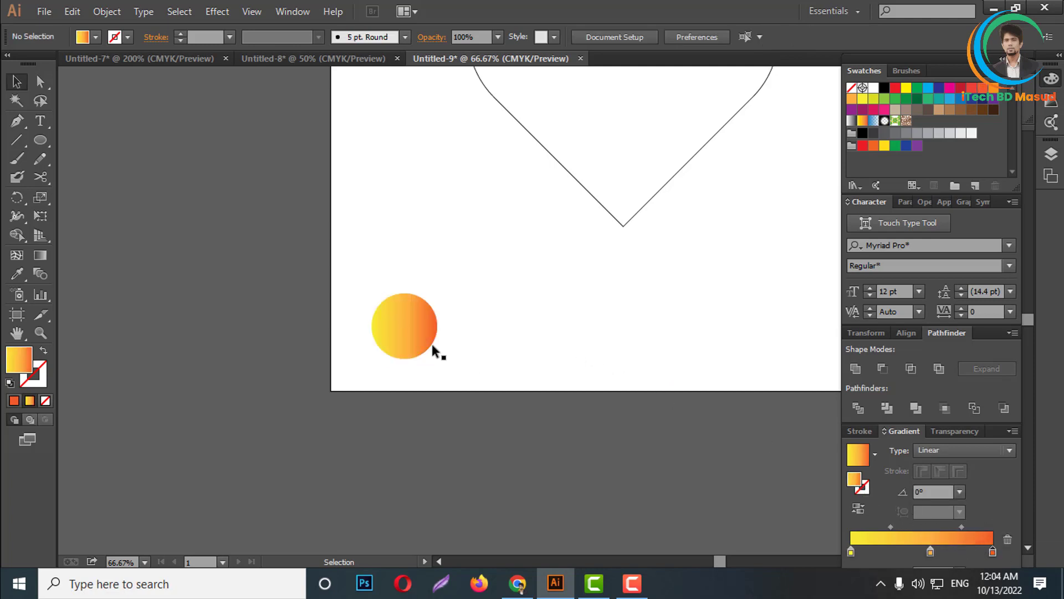
click(412, 336)
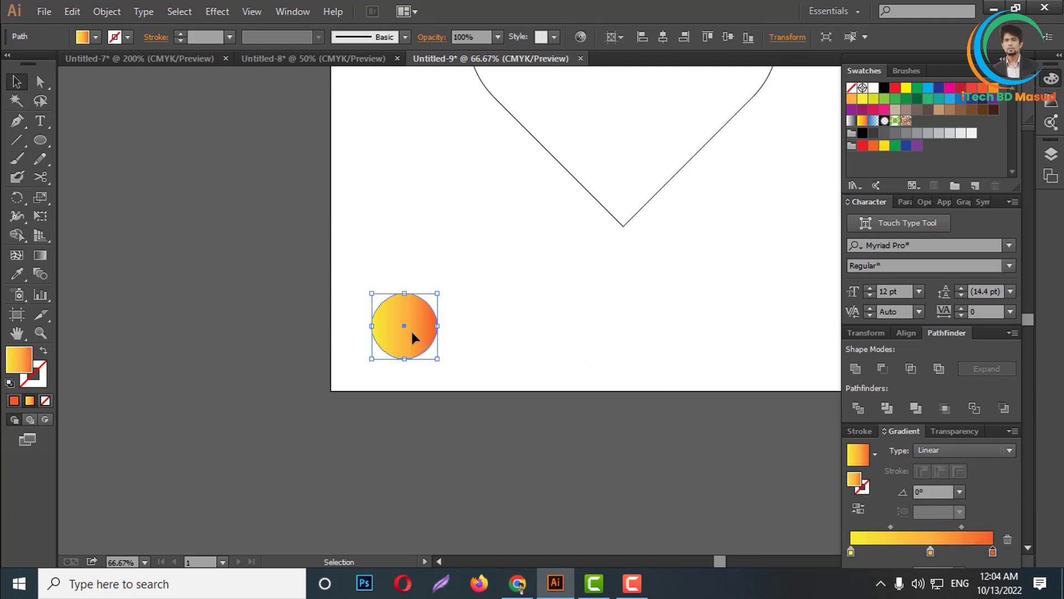
click(970, 450)
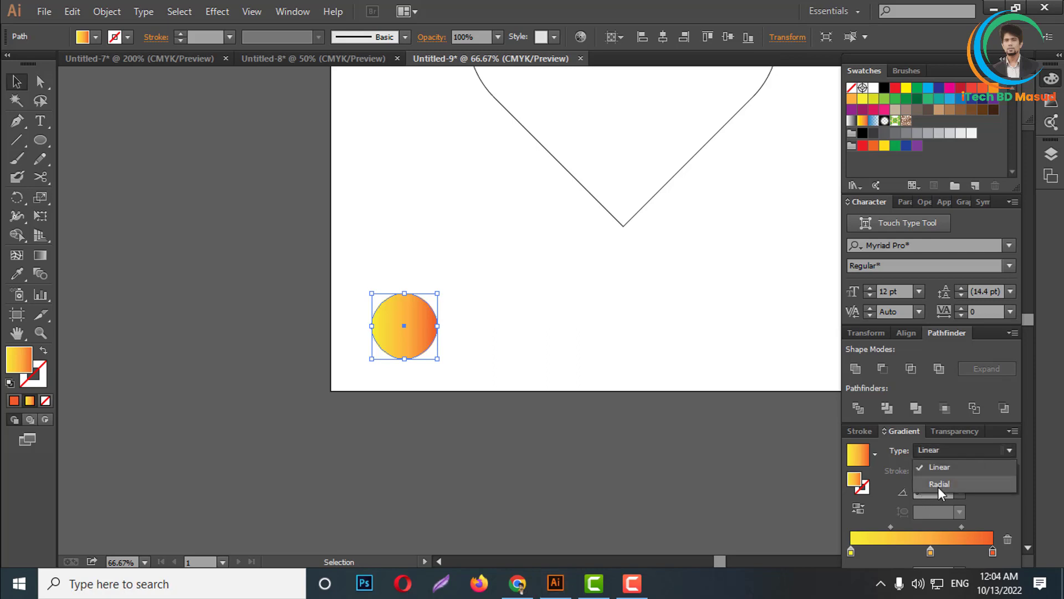
click(938, 487)
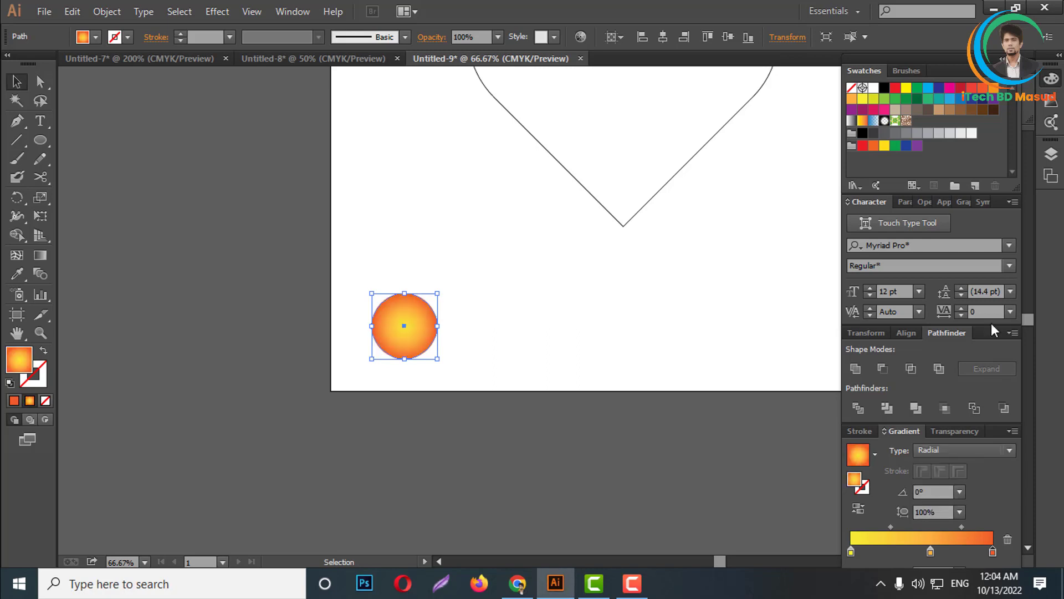
click(856, 510)
- Alt-drag a copy of the gradient circle 534 px to the right and marquee-select both circles
click(525, 357)
scroll(320, 341, up, 2)
scroll(386, 371, down, 2)
scroll(345, 373, up, 4)
scroll(344, 368, up, 1)
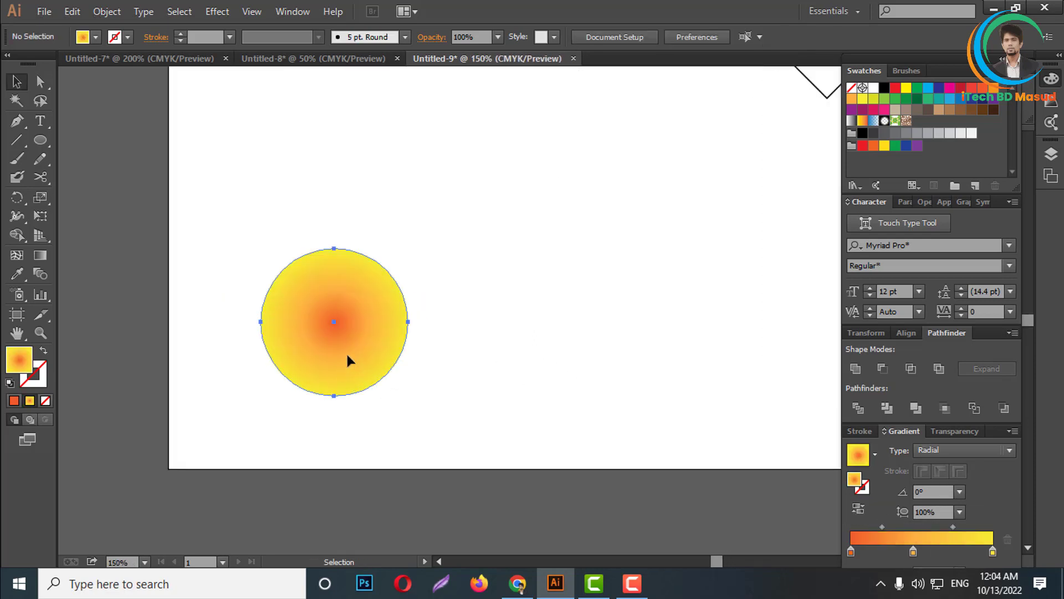
click(346, 356)
scroll(346, 355, down, 1)
scroll(339, 351, down, 2)
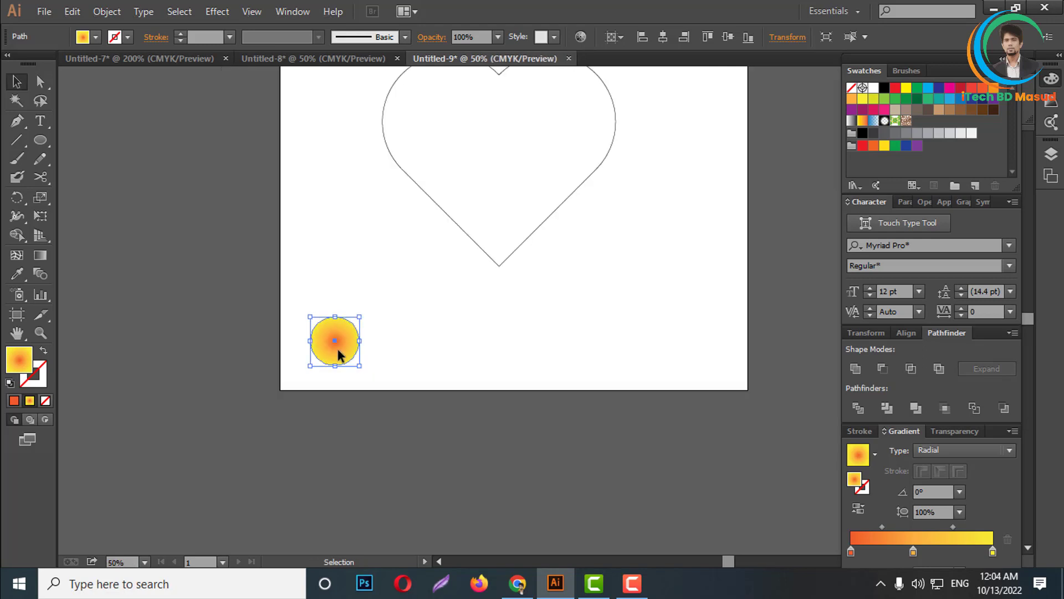
drag(338, 349, 548, 356)
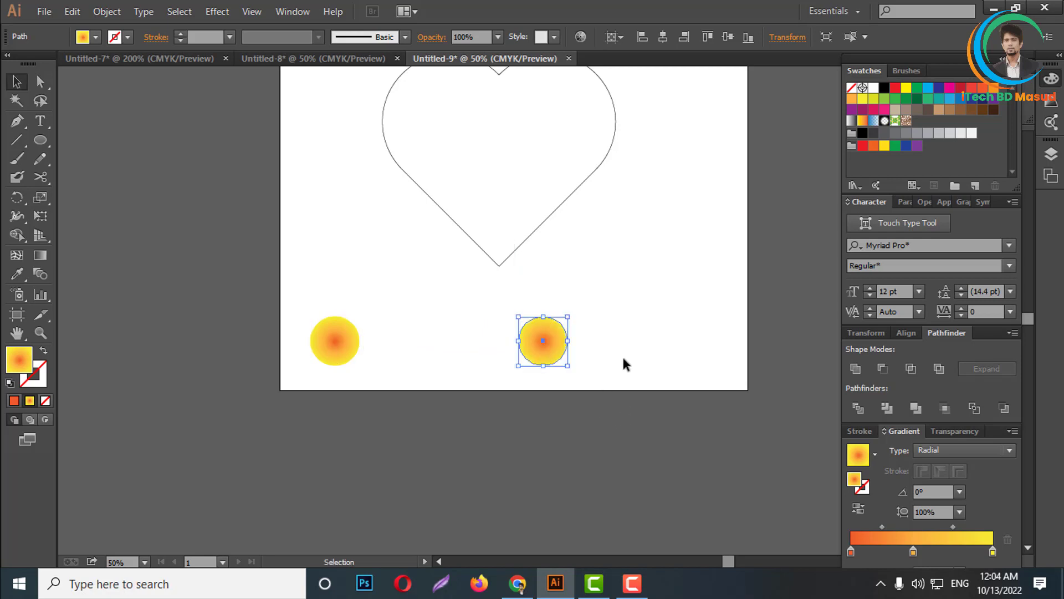
drag(646, 304, 314, 369)
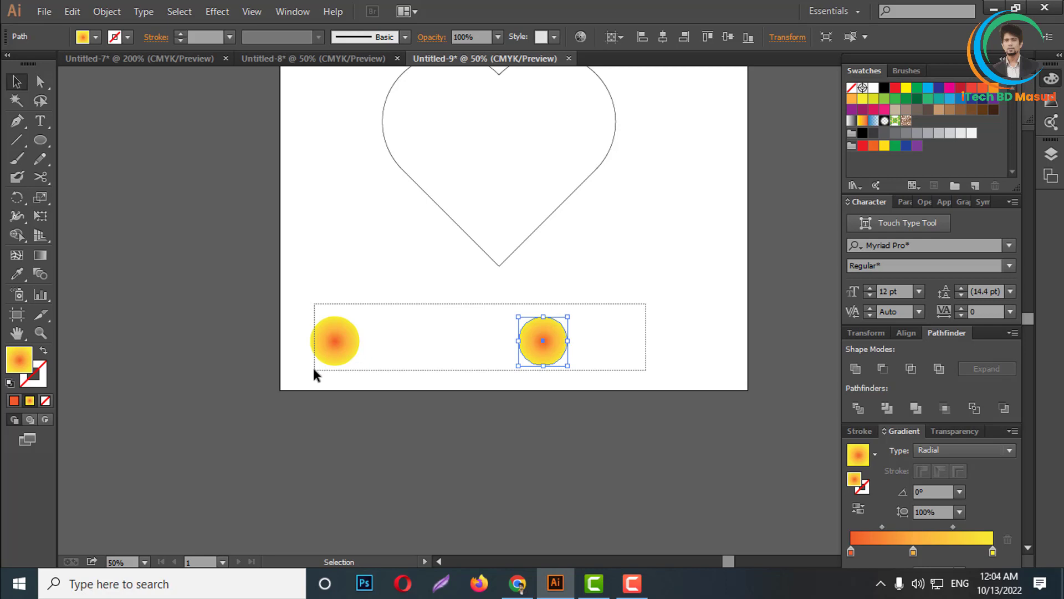
drag(313, 369, 314, 369)
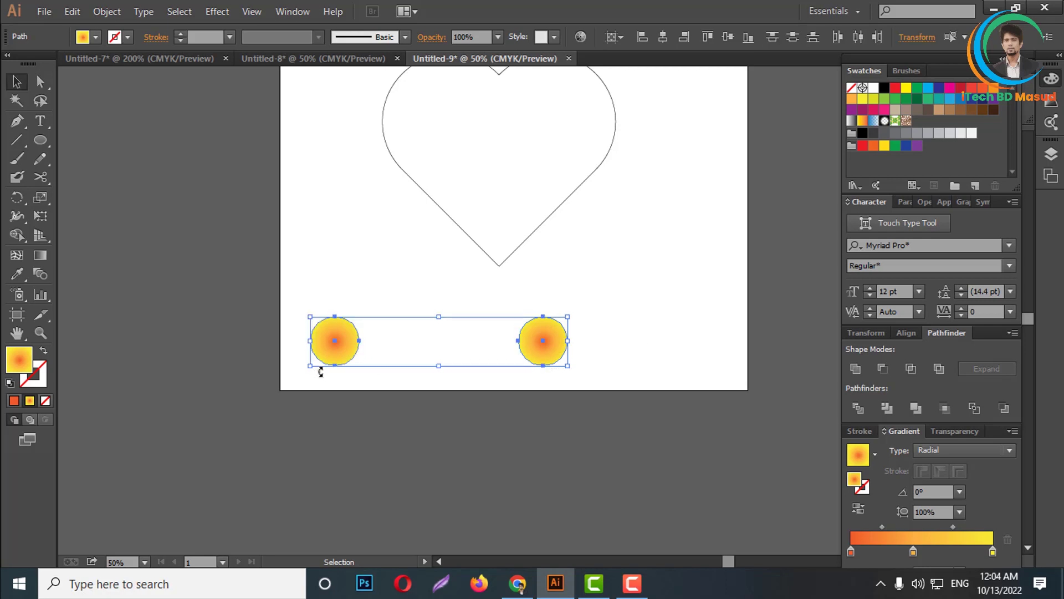
- Set Blend Options spacing to Specified Steps with 1000 steps
click(113, 17)
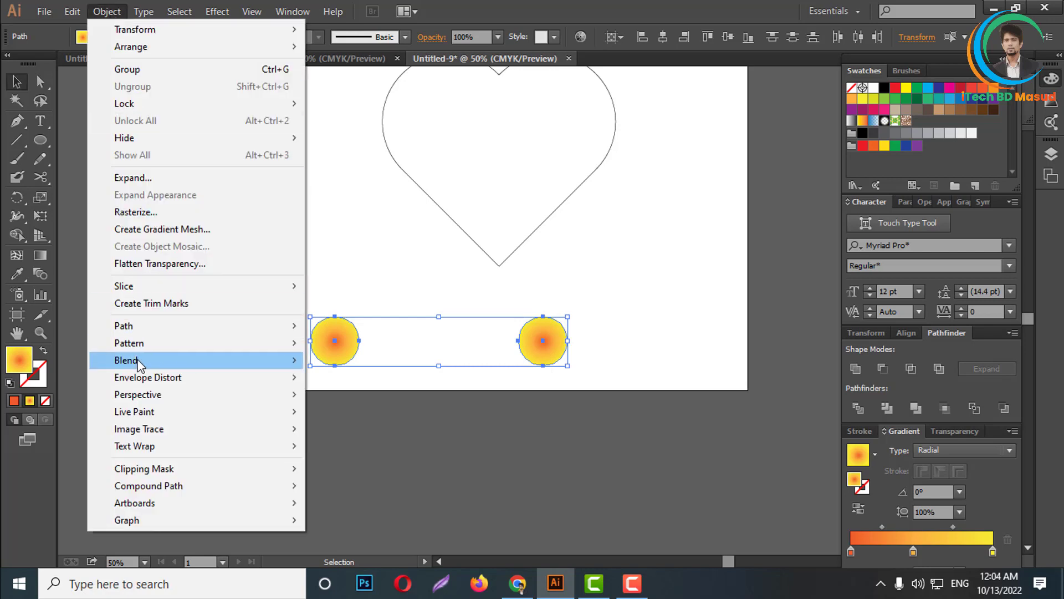
mouse_move(126, 361)
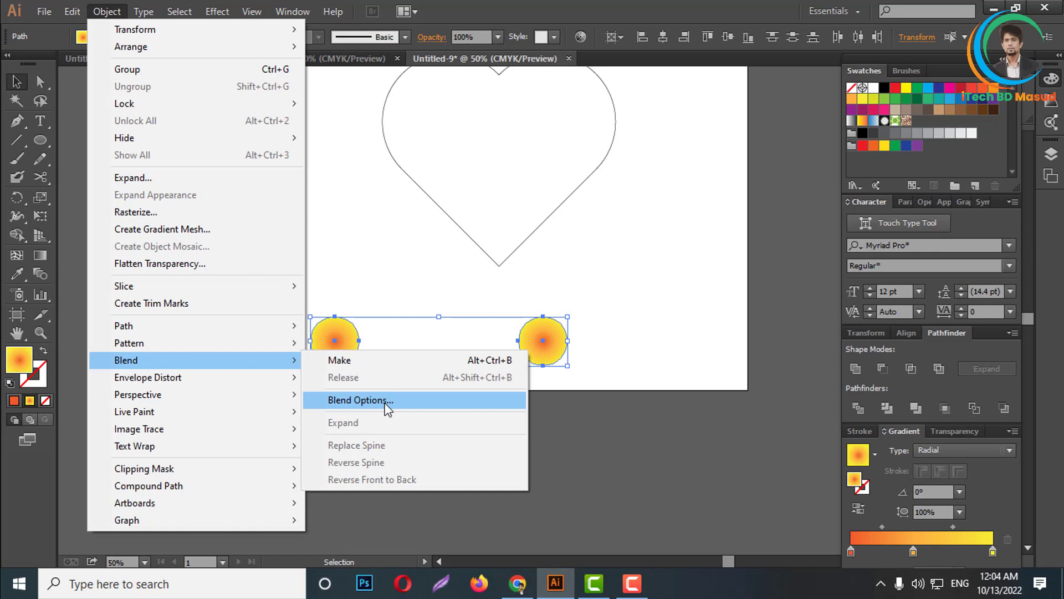
click(387, 405)
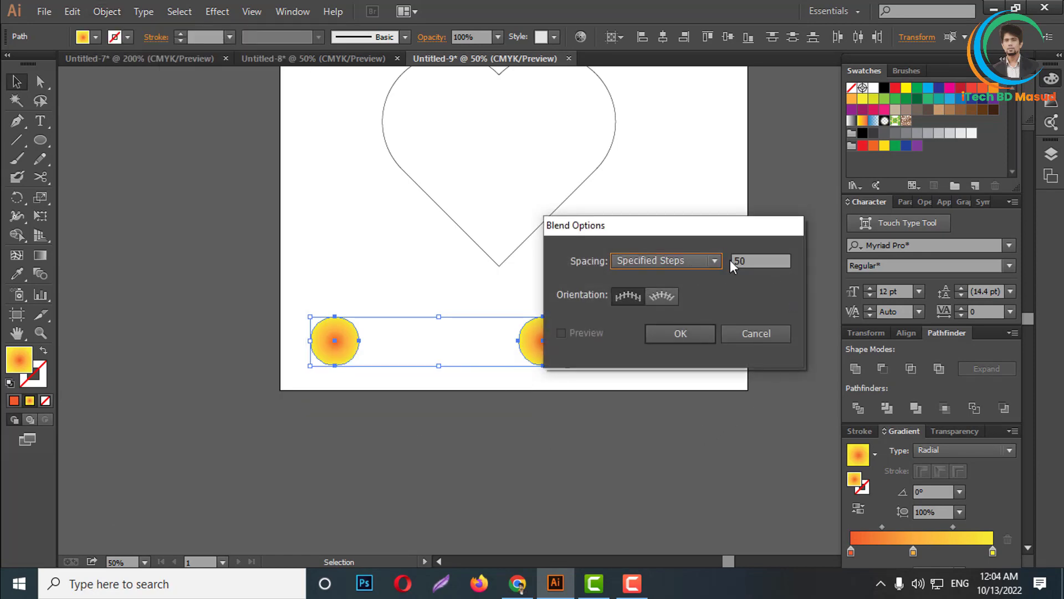
click(692, 260)
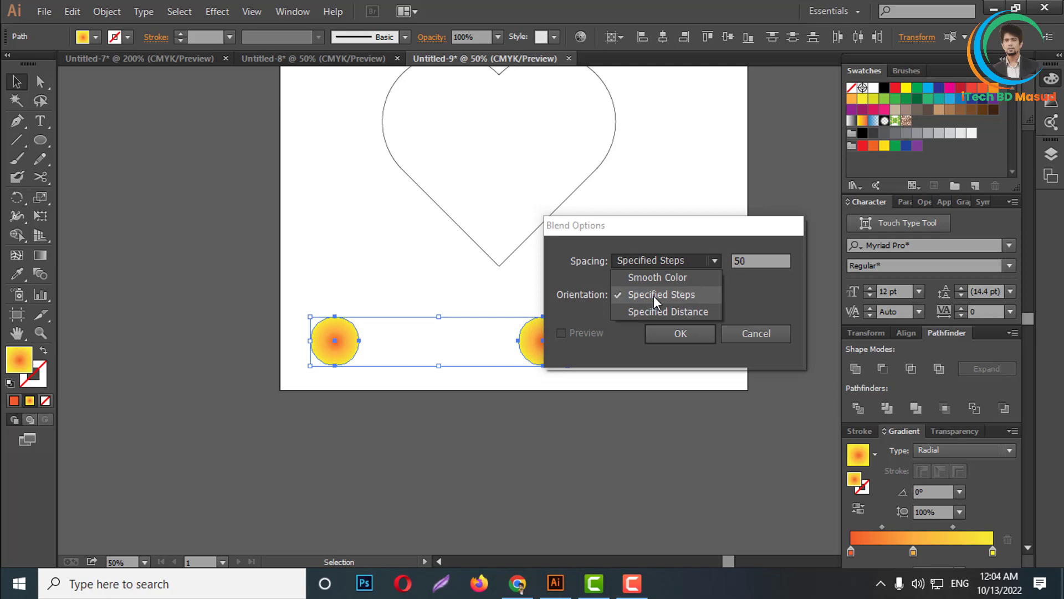
click(653, 294)
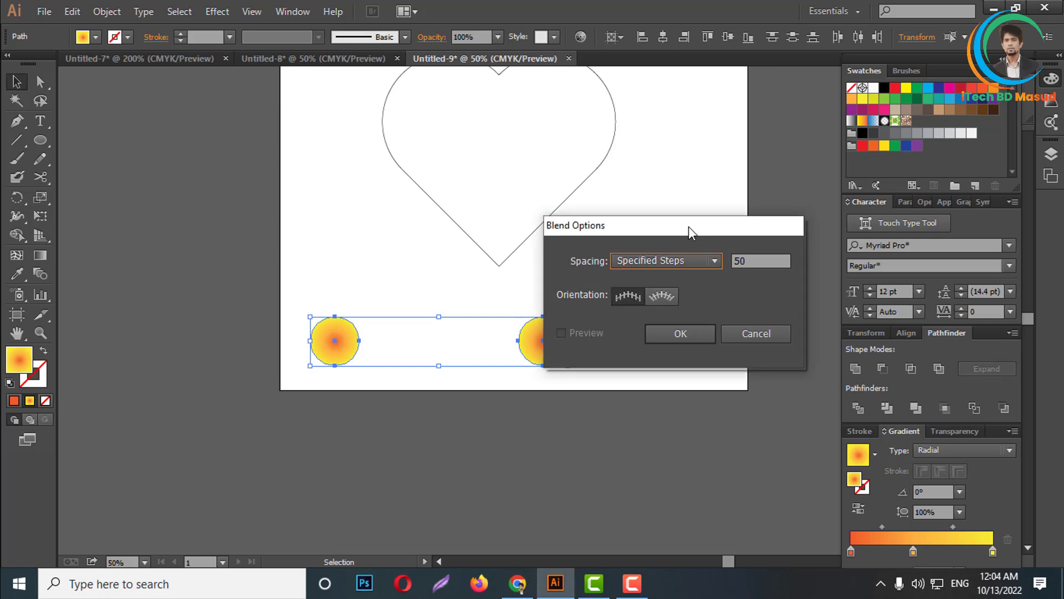
click(632, 583)
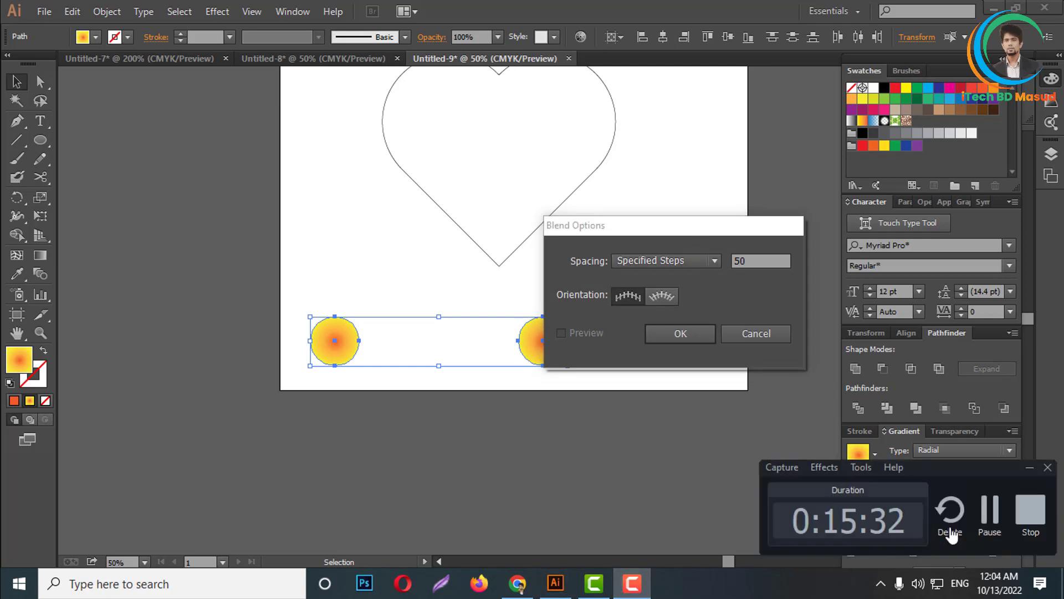
click(992, 526)
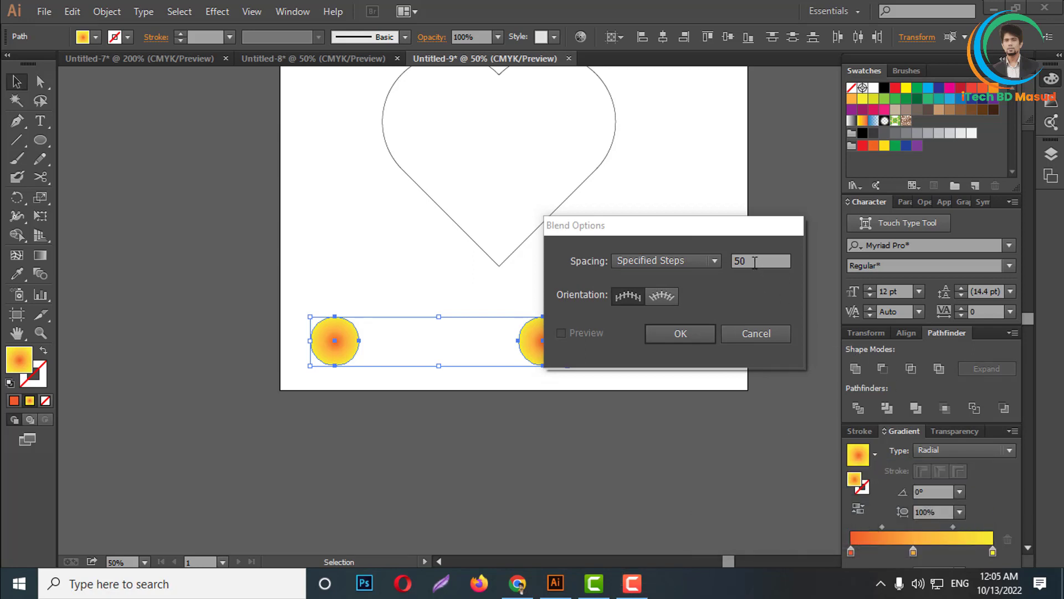
click(736, 260)
text(1)
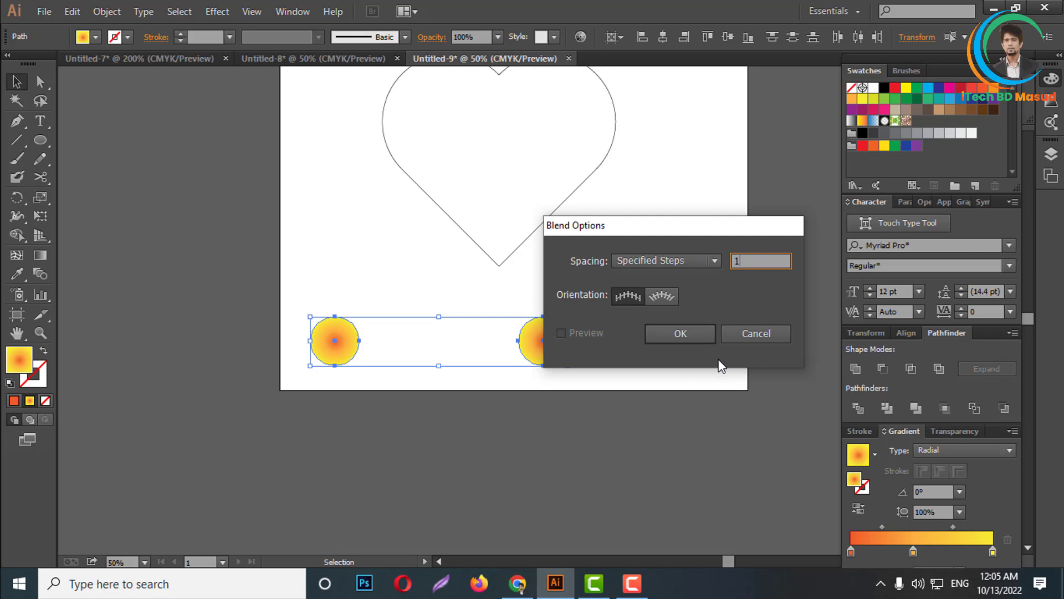
text(000)
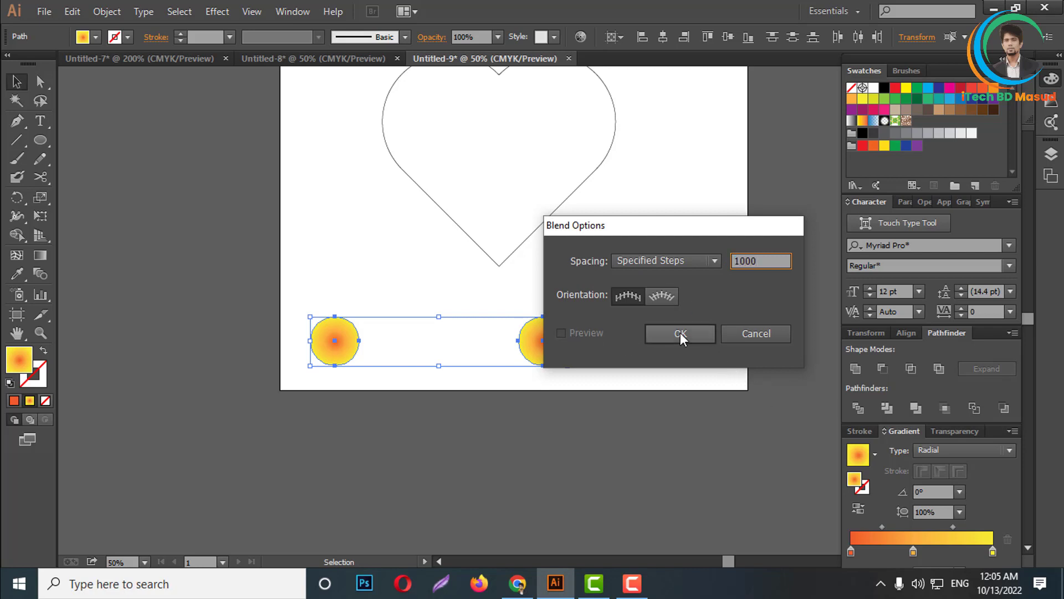
click(680, 333)
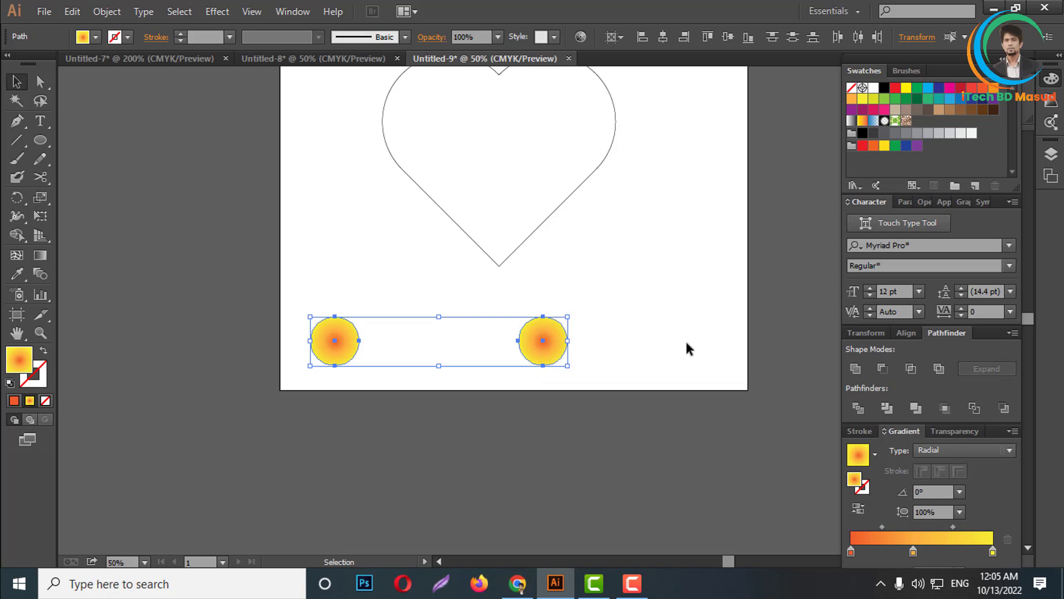
click(106, 12)
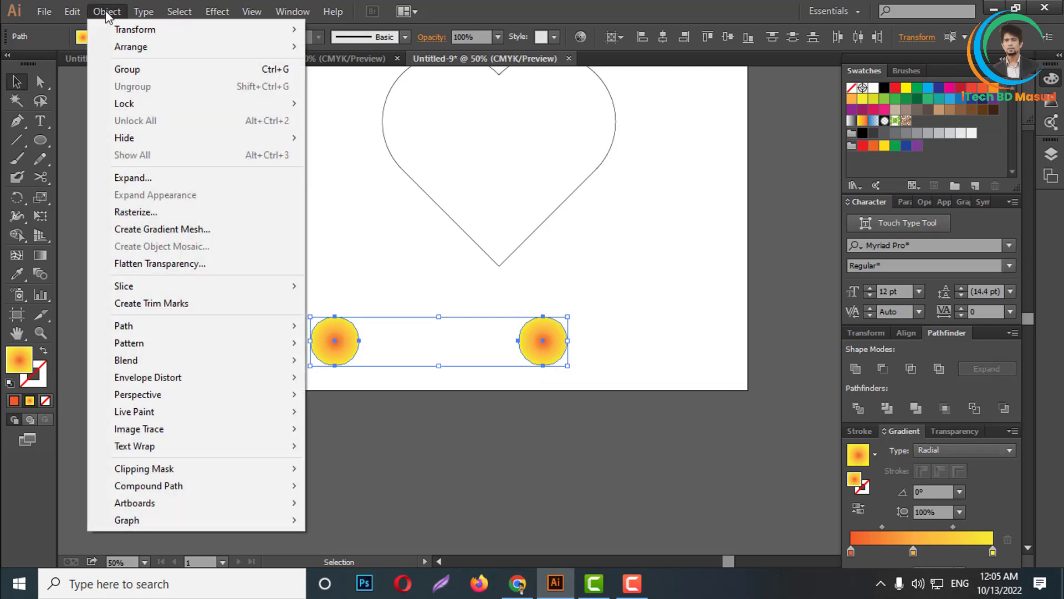
mouse_move(125, 360)
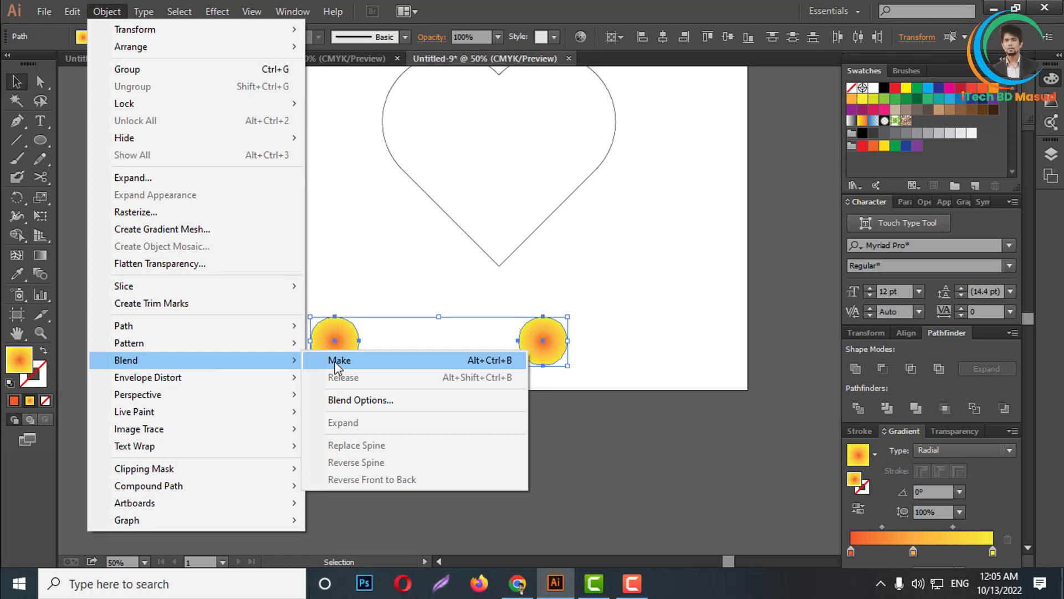
click(338, 361)
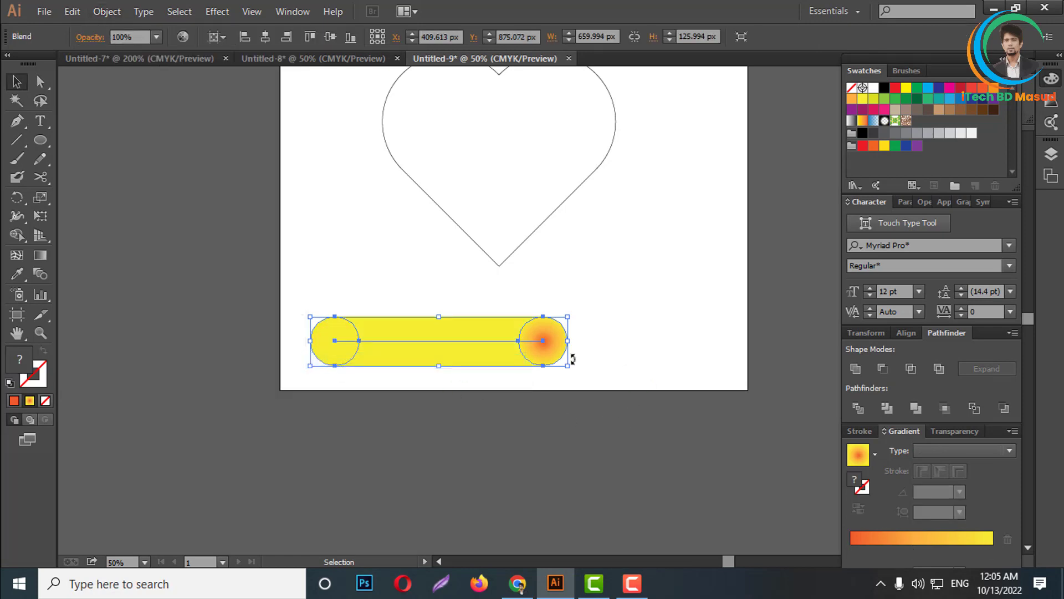
click(645, 352)
click(508, 343)
key(g)
drag(516, 332, 380, 404)
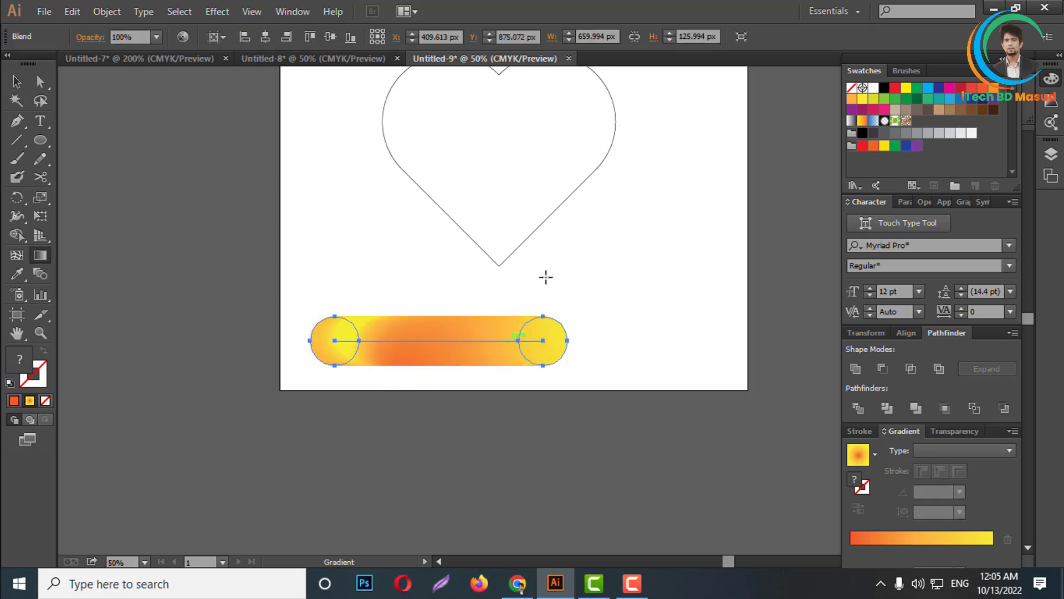
drag(477, 340, 488, 446)
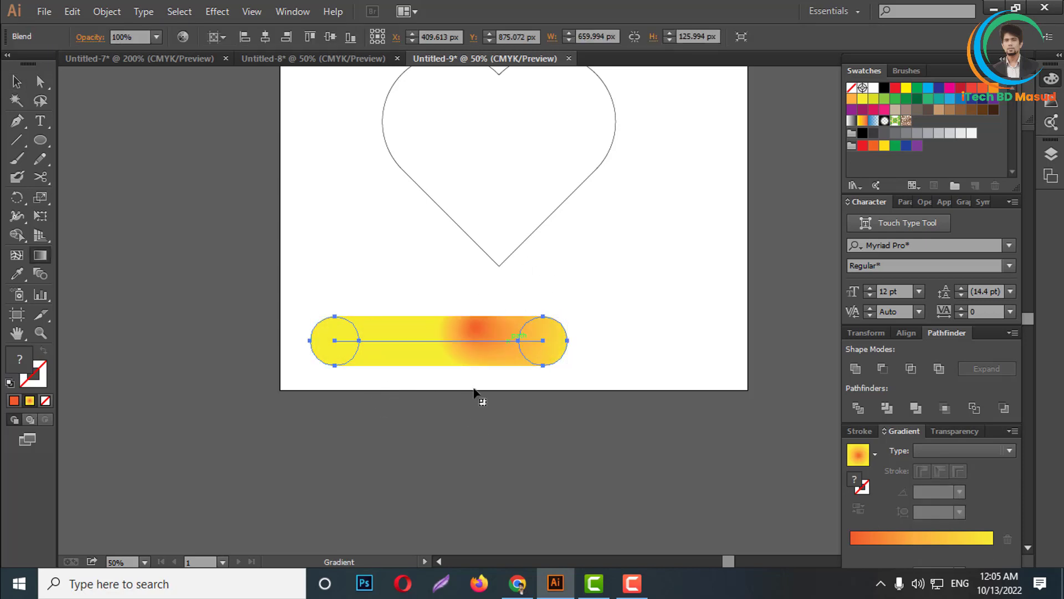
drag(480, 397, 479, 320)
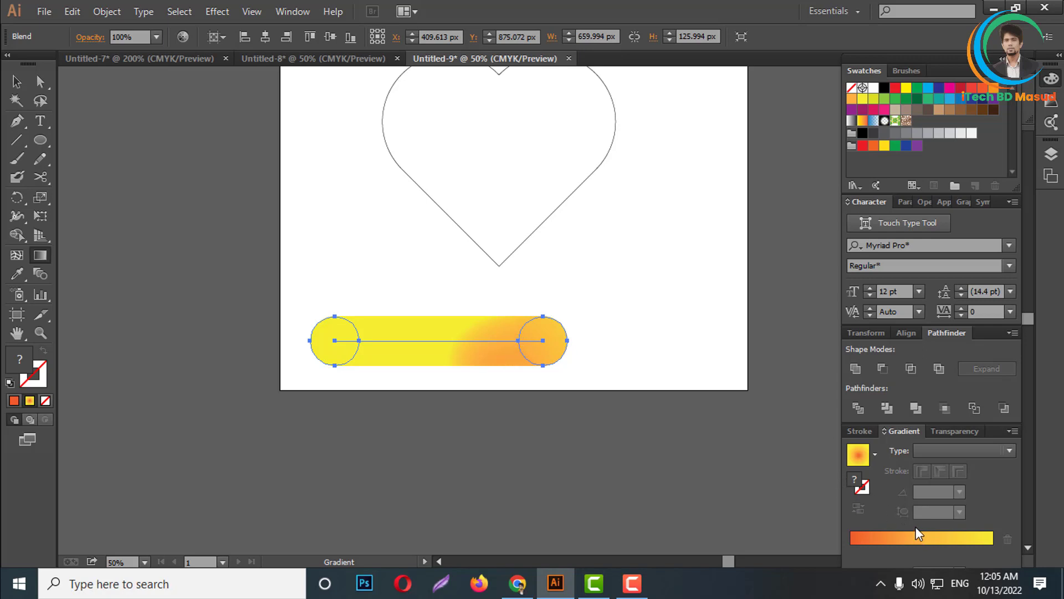
key(v)
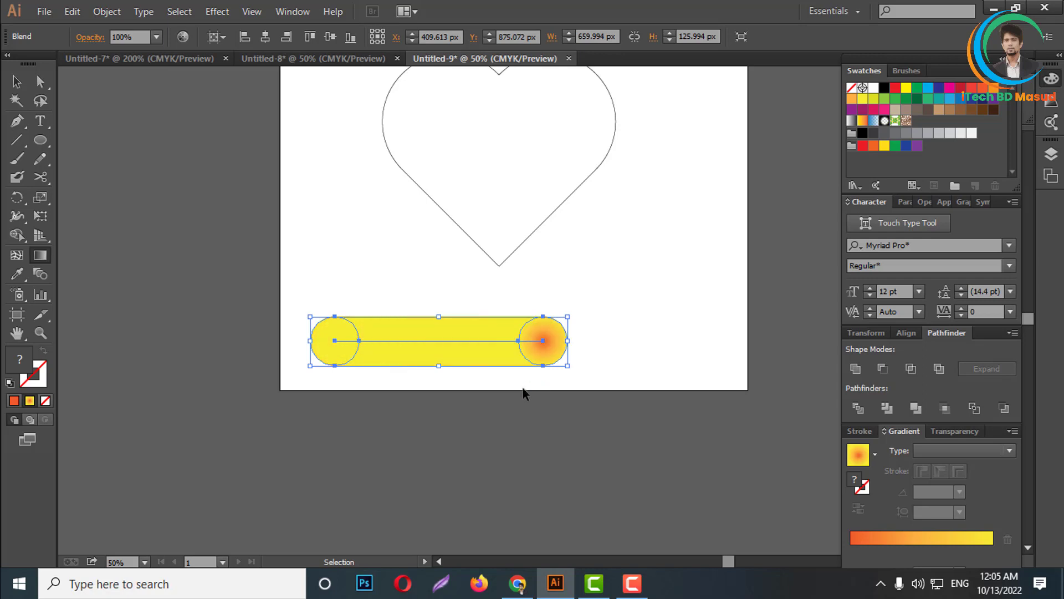
key(ctrl+z)
key(g)
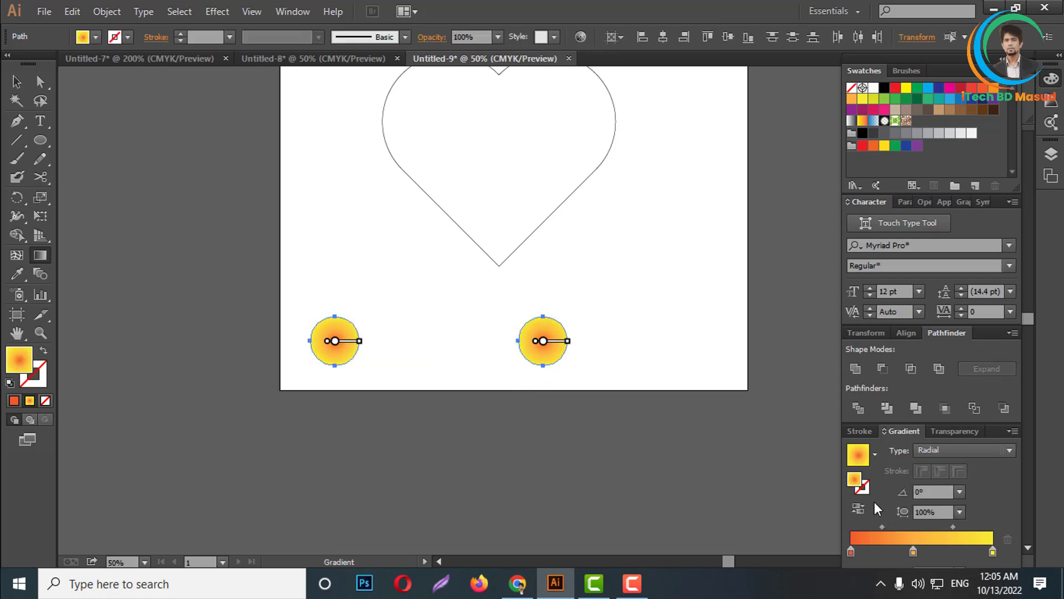
- Reverse the circles' radial gradient to put orange at the rim, and select both circles
click(857, 509)
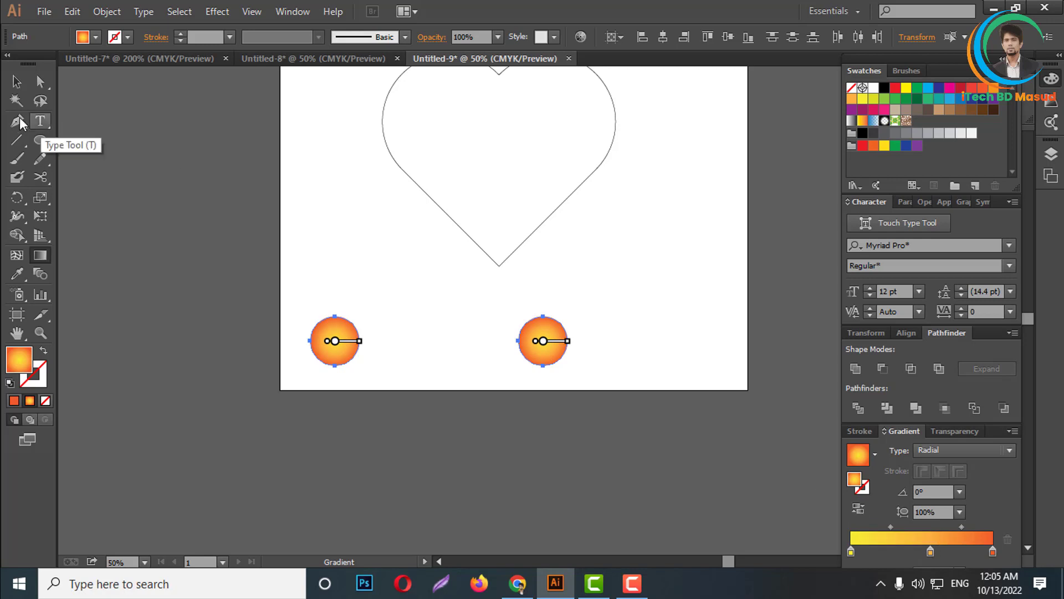
click(15, 83)
drag(267, 313, 635, 376)
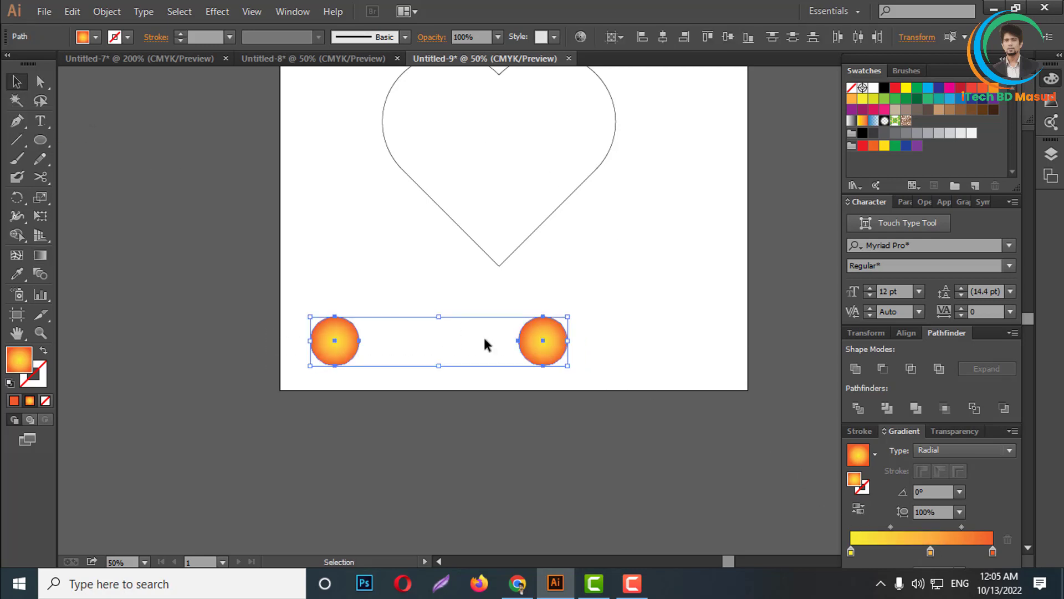
click(107, 12)
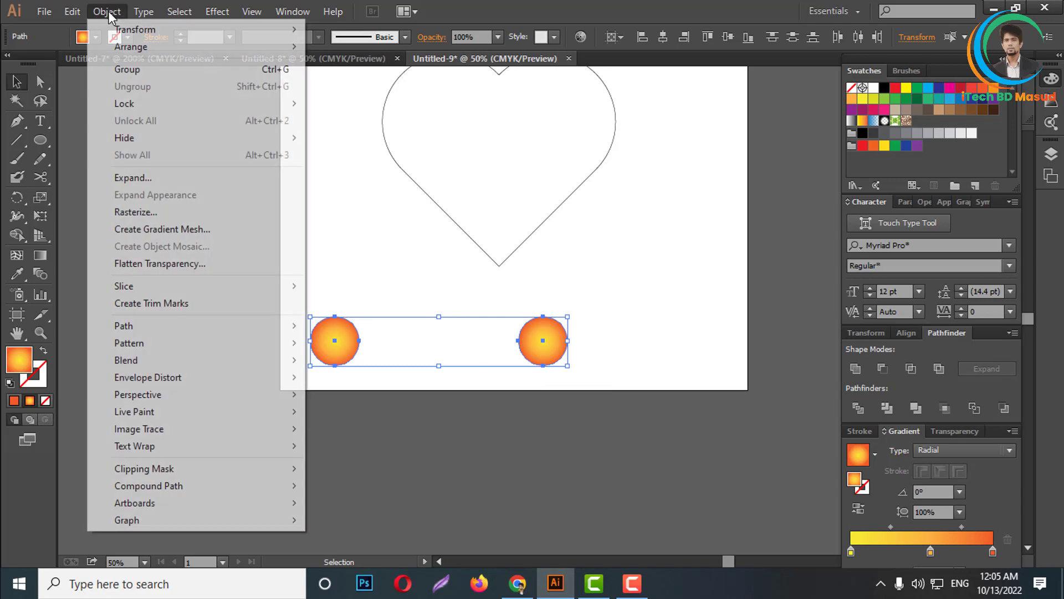
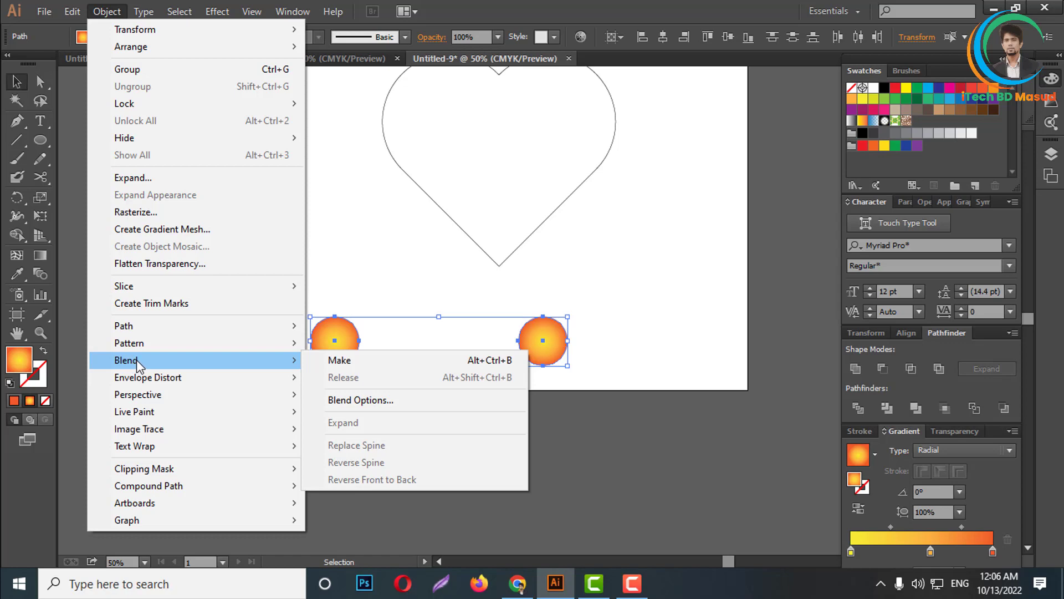
- Set blend options to 1000 specified steps and blend the two gradient circles together
click(372, 401)
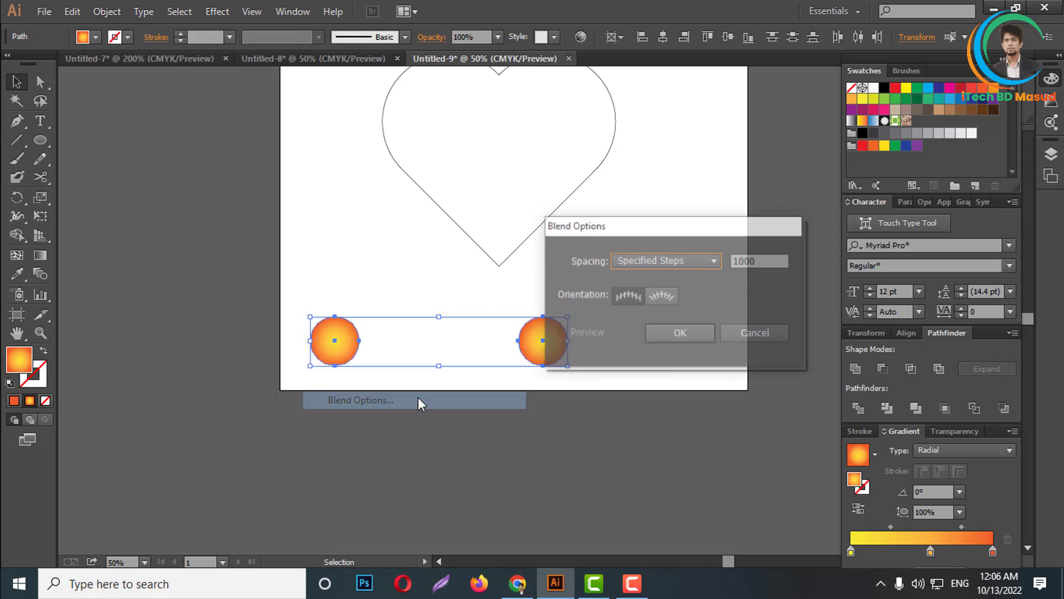
click(675, 260)
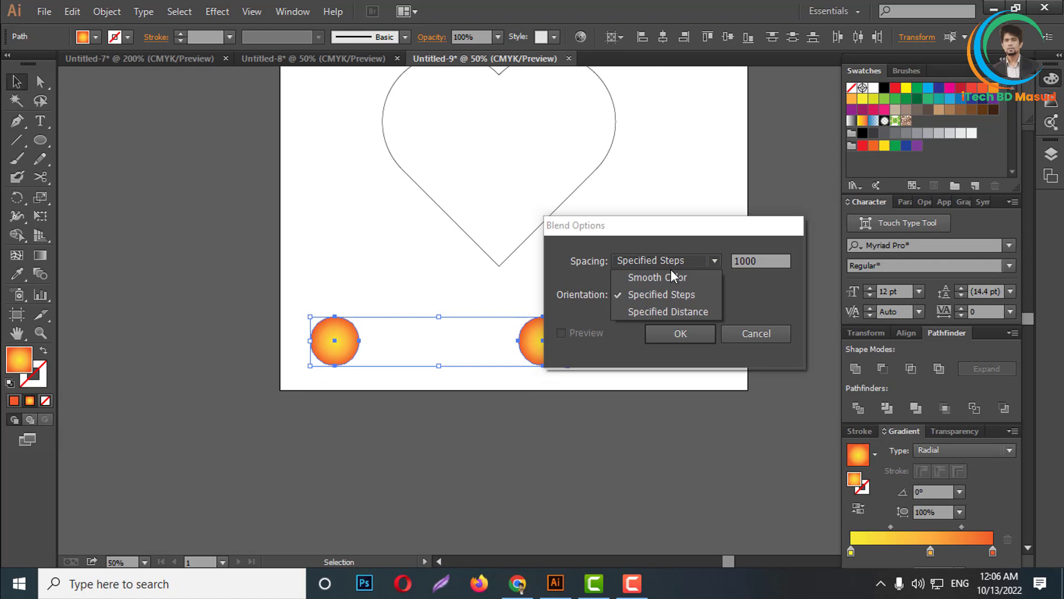
click(654, 295)
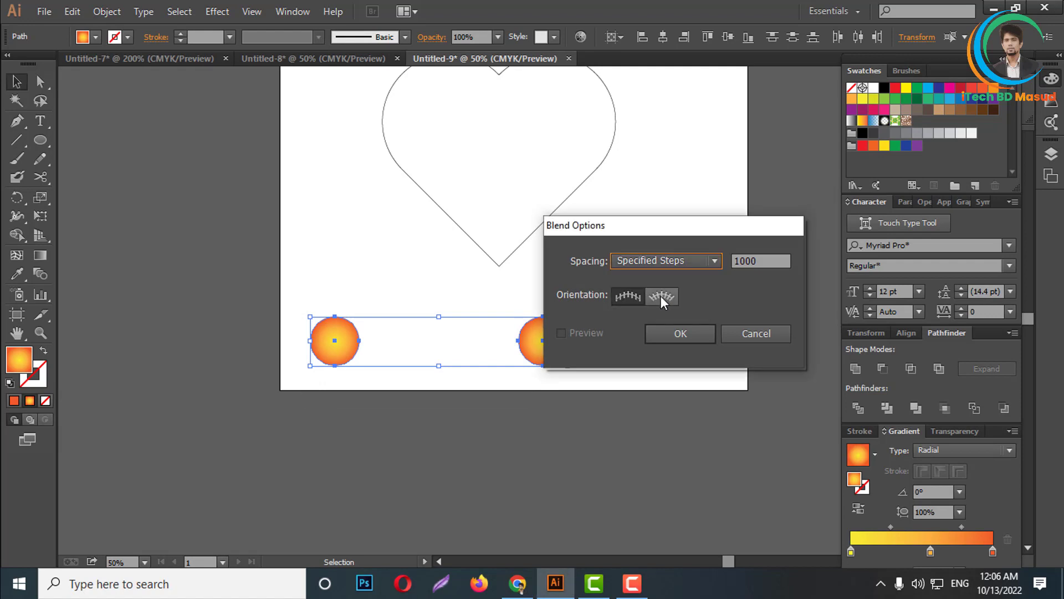
click(764, 260)
click(682, 341)
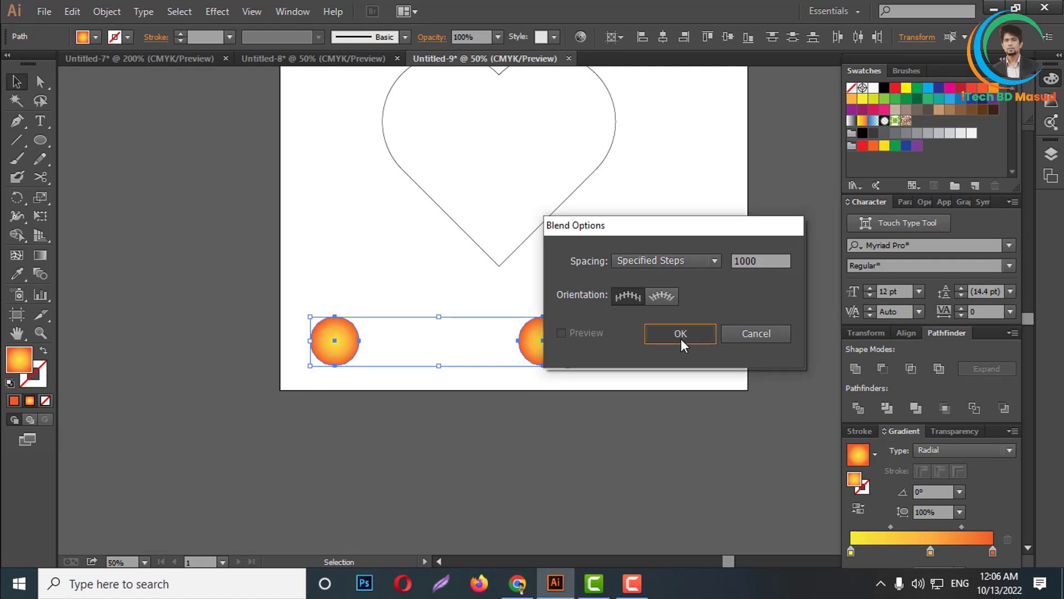
click(108, 12)
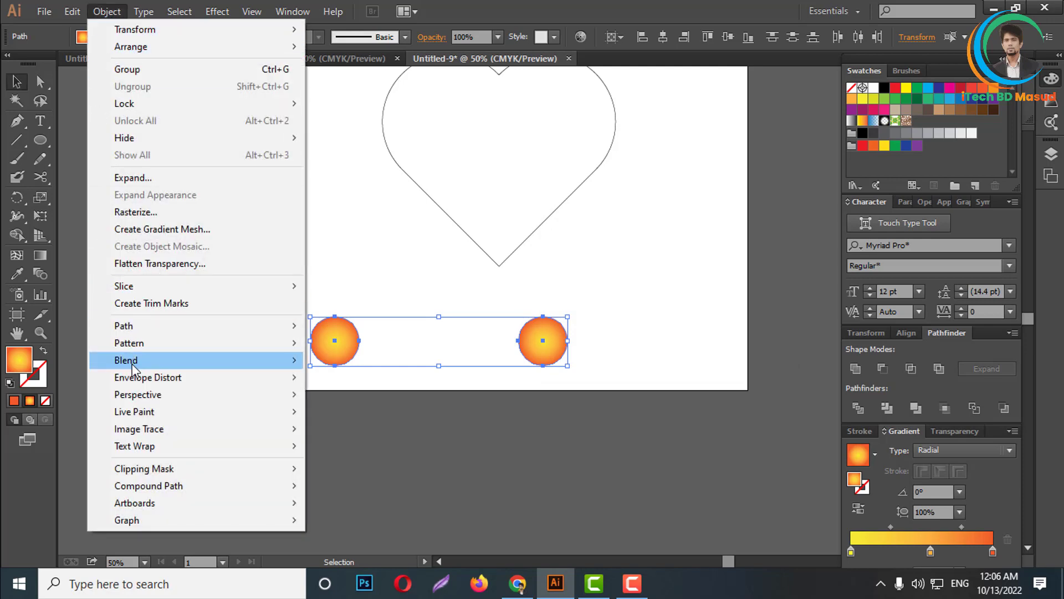
mouse_move(125, 360)
click(348, 361)
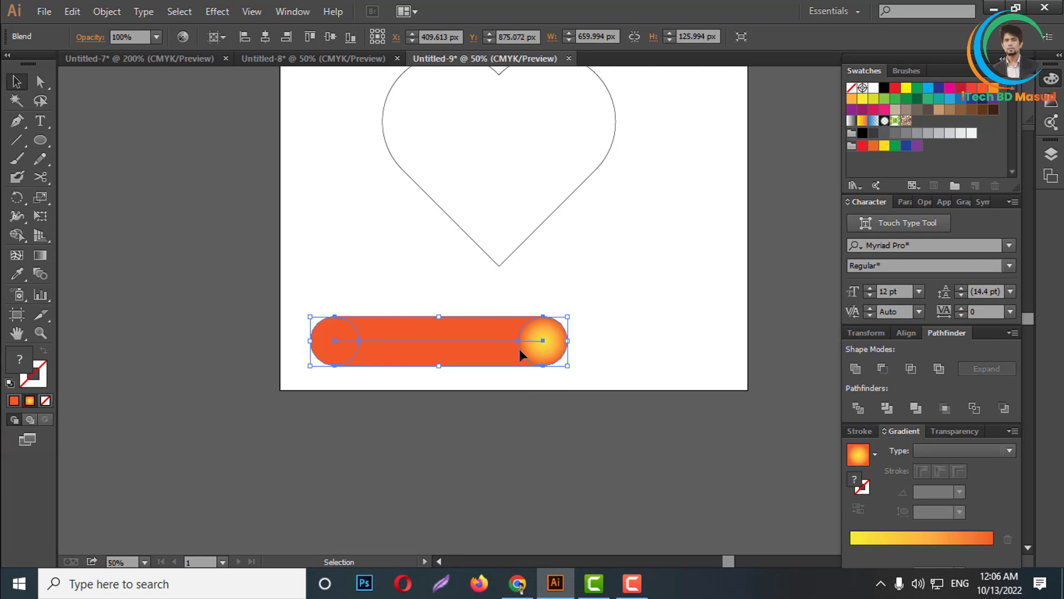
- Lay an orange-to-yellow gradient across the blend, then select it with the heart outline
key(g)
drag(499, 317, 402, 382)
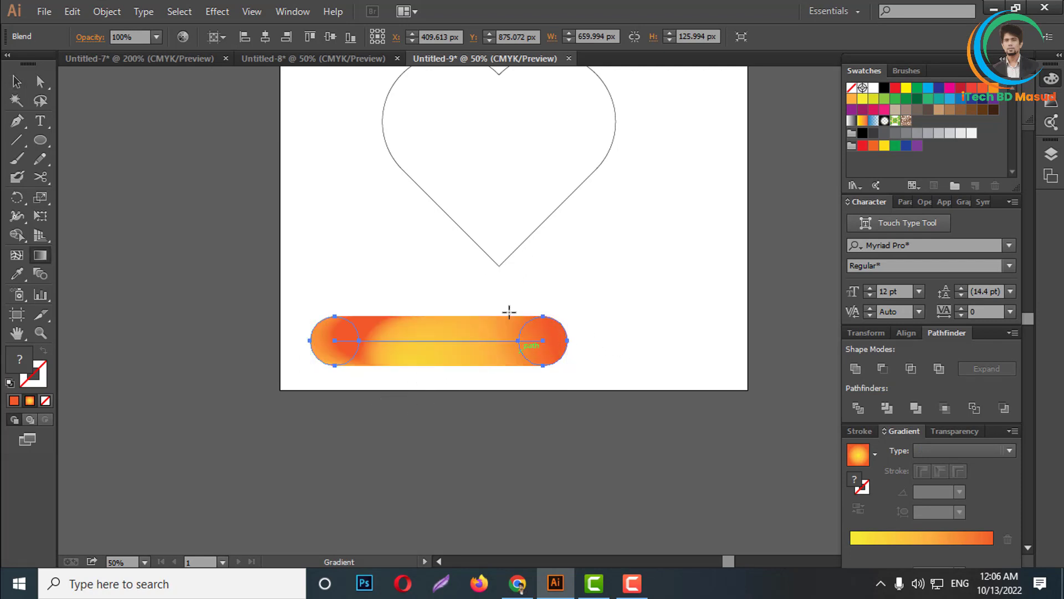
click(17, 81)
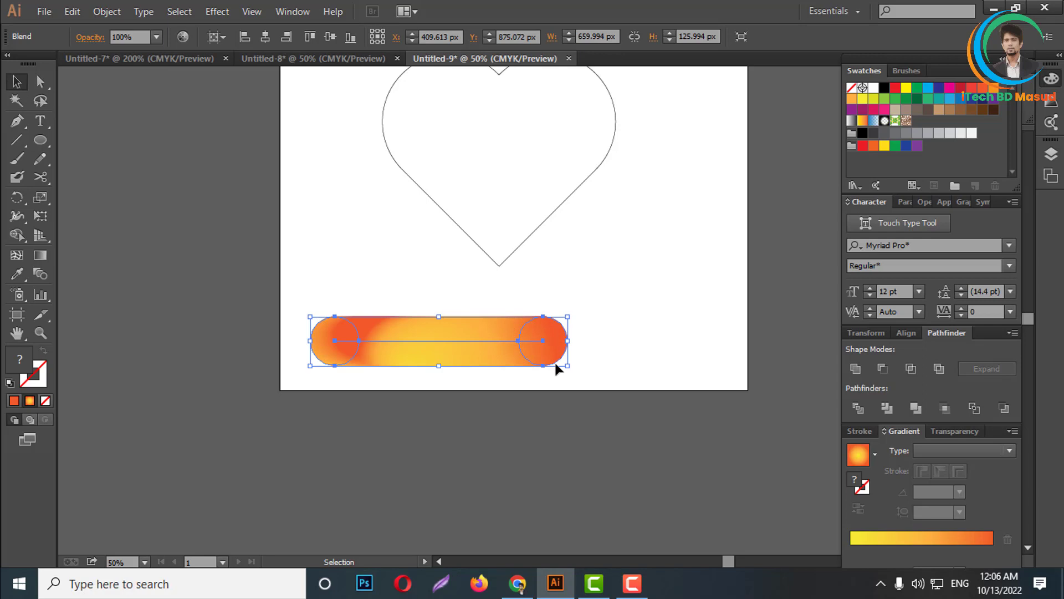
click(608, 322)
click(486, 345)
scroll(516, 383, up, 1)
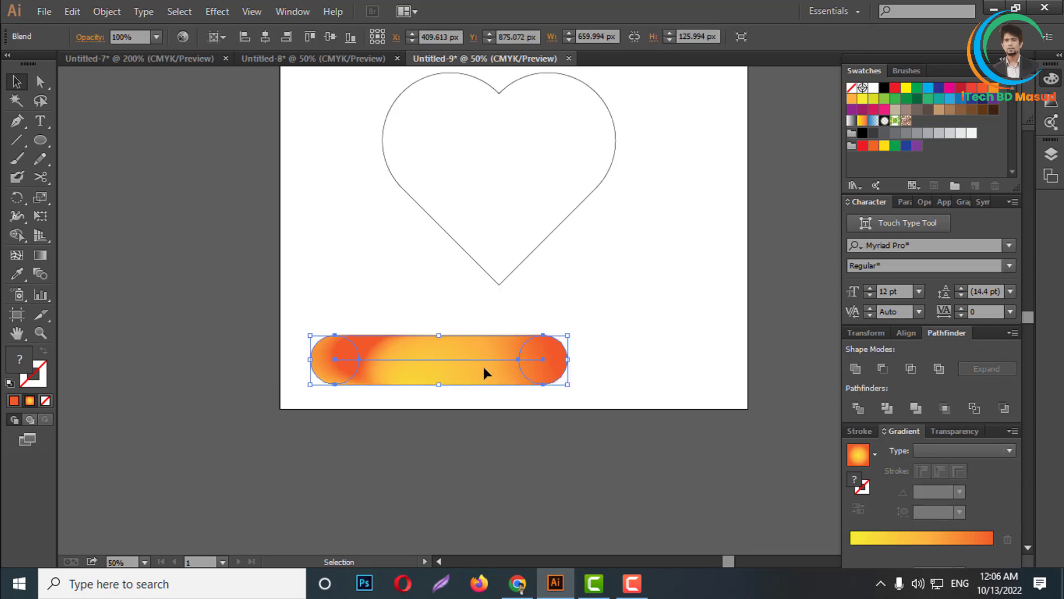
drag(476, 192, 548, 428)
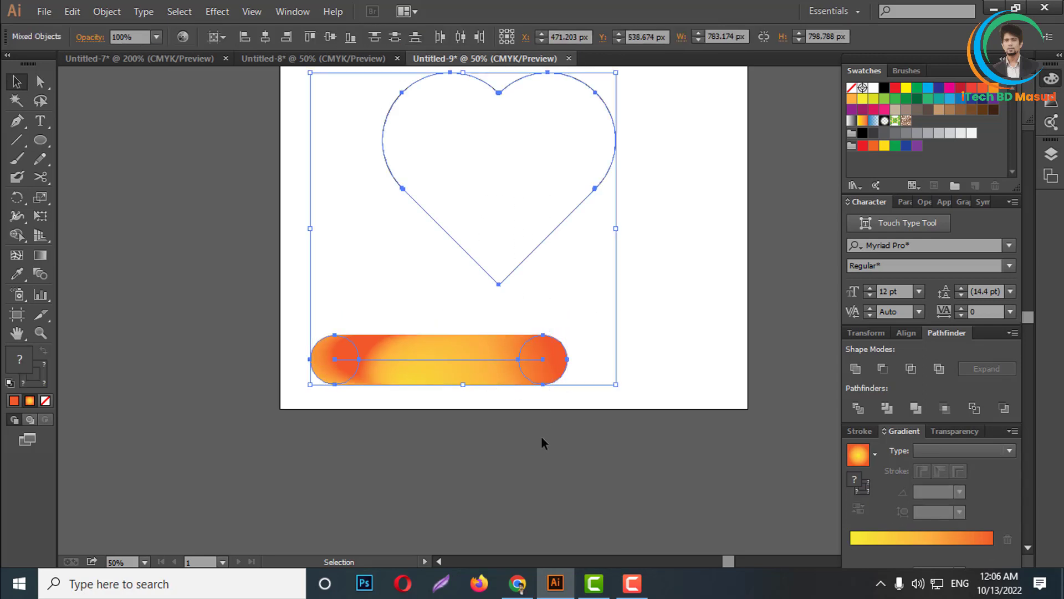
- Replace the blend's spine with the heart outline so the gradient follows the heart
scroll(542, 438, up, 1)
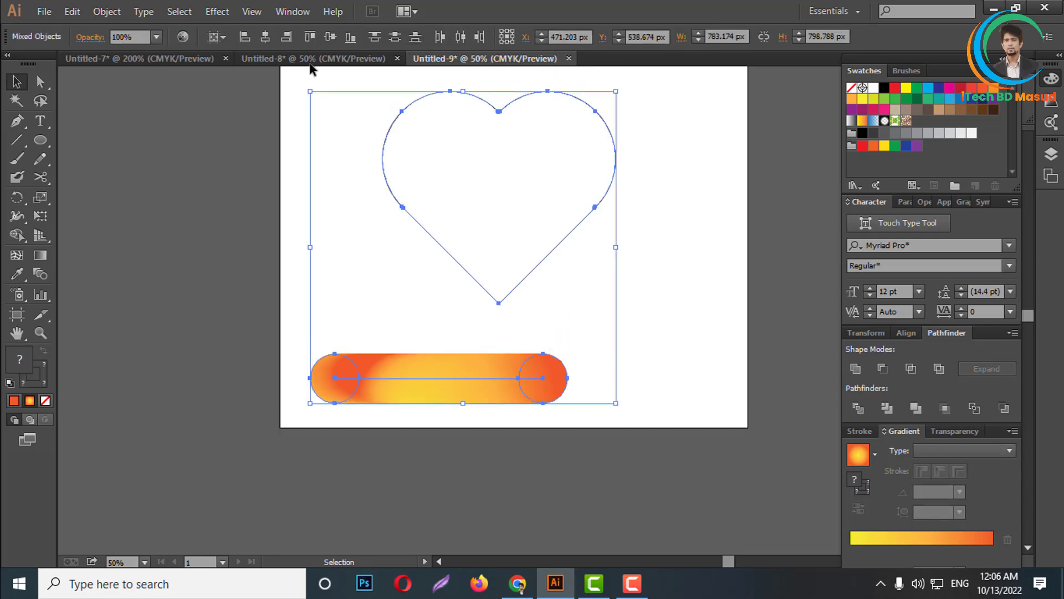
click(107, 12)
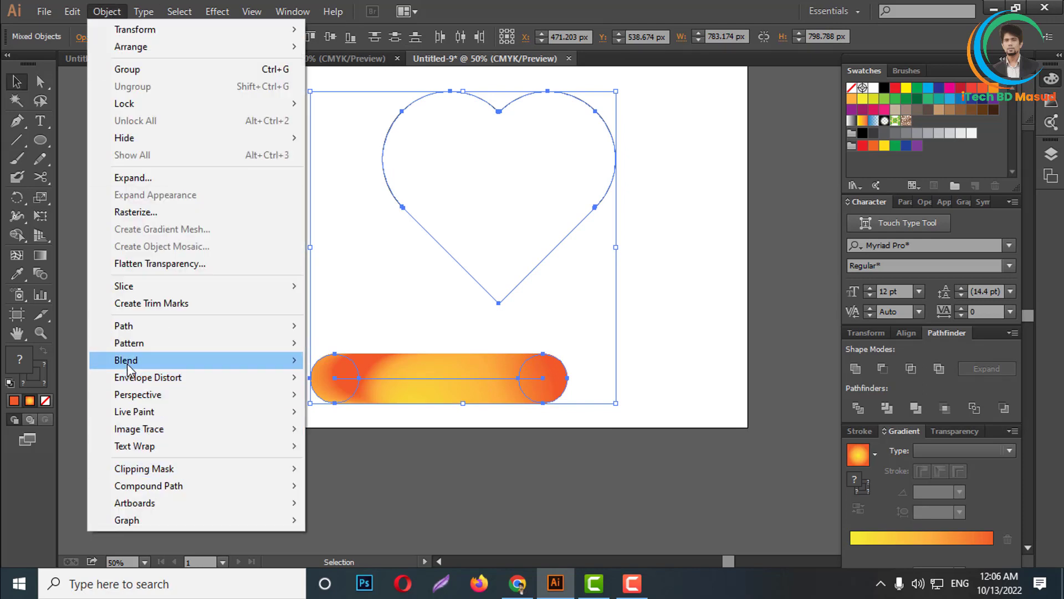
mouse_move(125, 361)
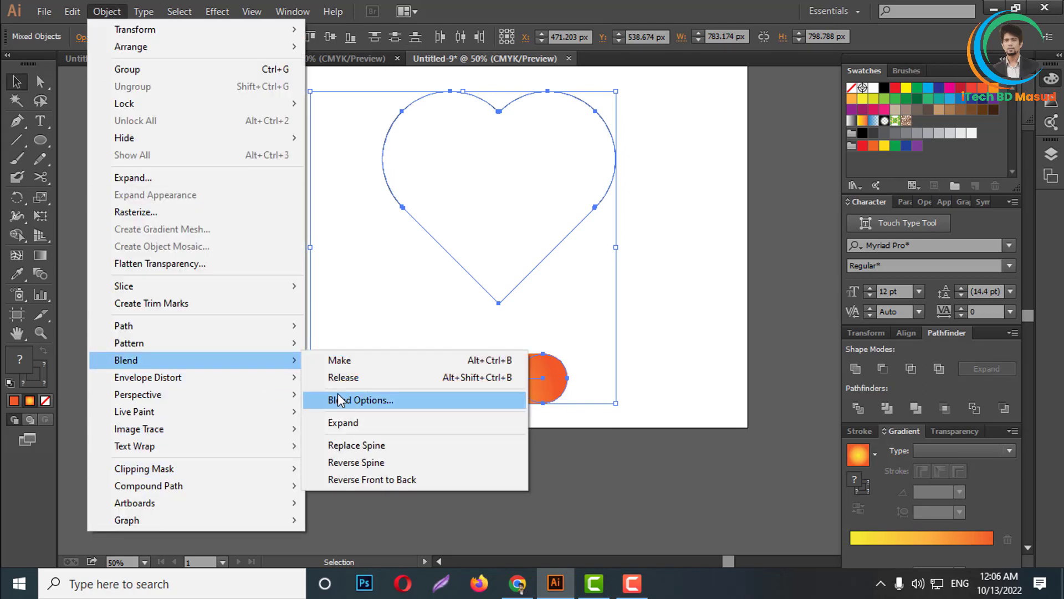
click(351, 448)
scroll(638, 267, up, 3)
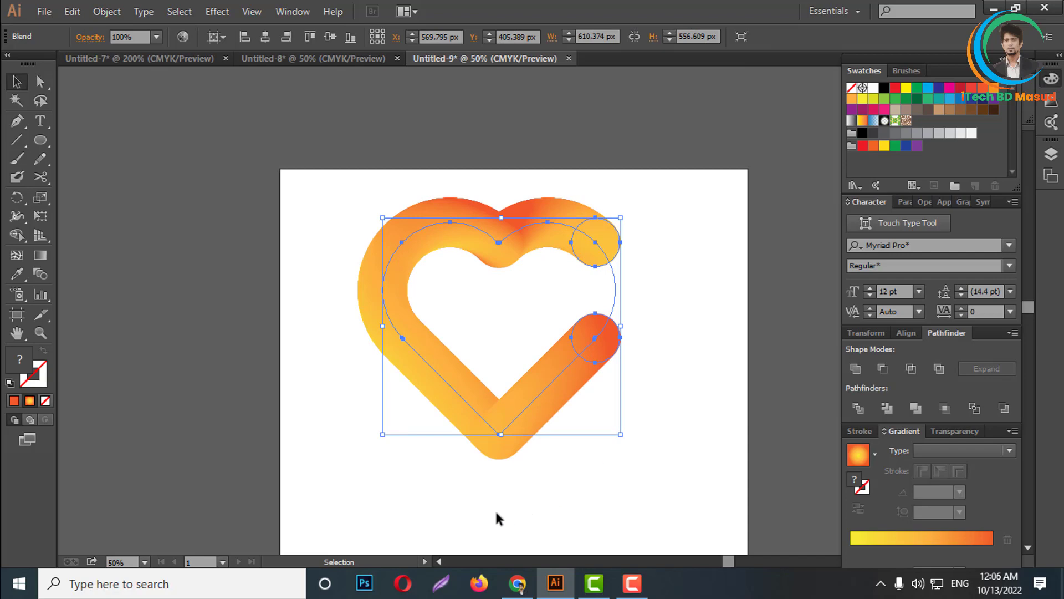
scroll(427, 475, down, 3)
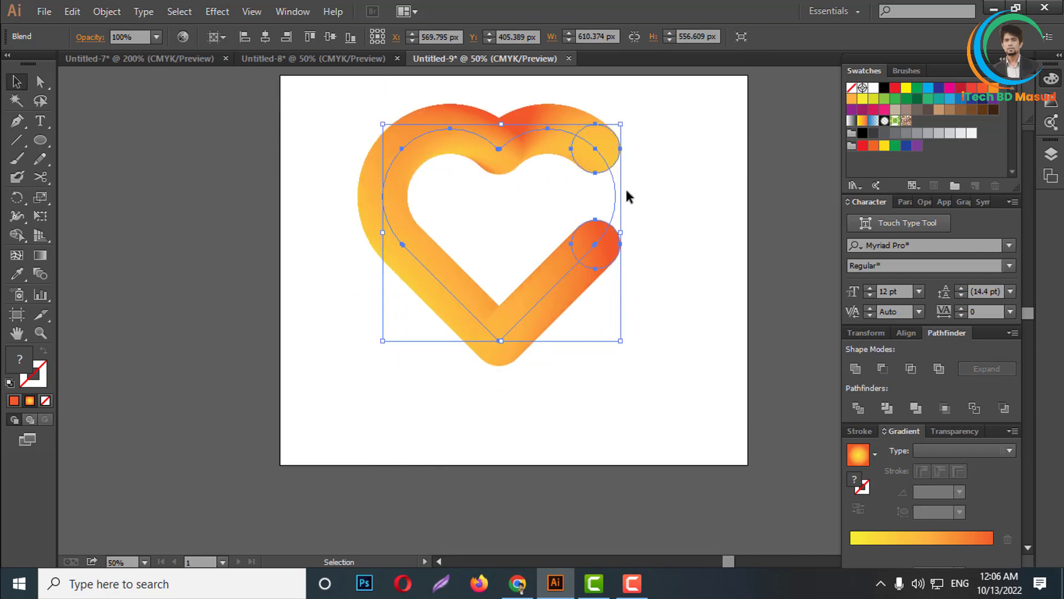
alt+scroll(604, 150, up, 5)
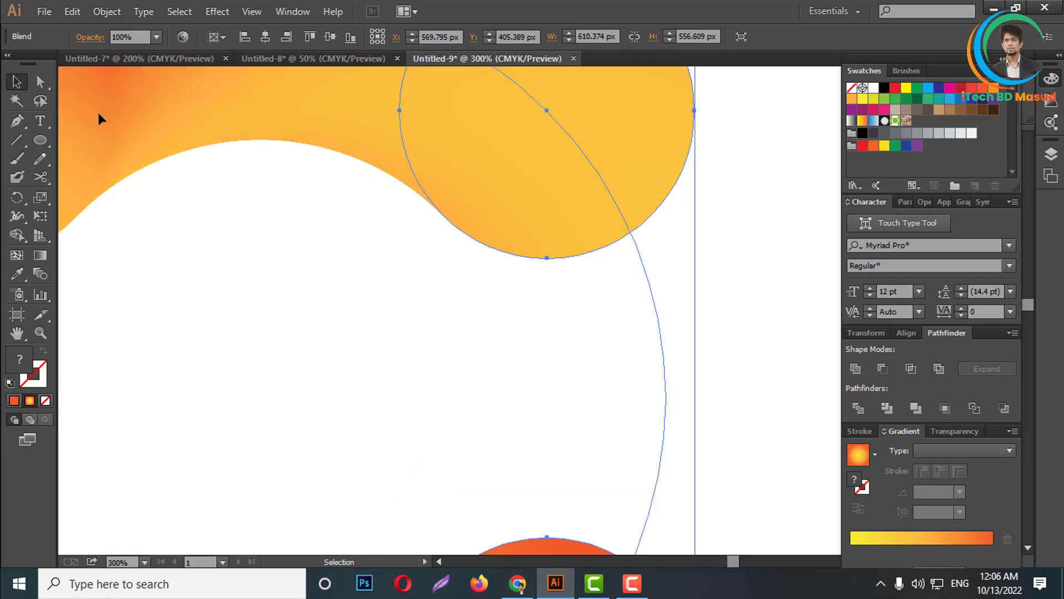
- Add two anchor points on the heart path with the Pen tool
click(18, 122)
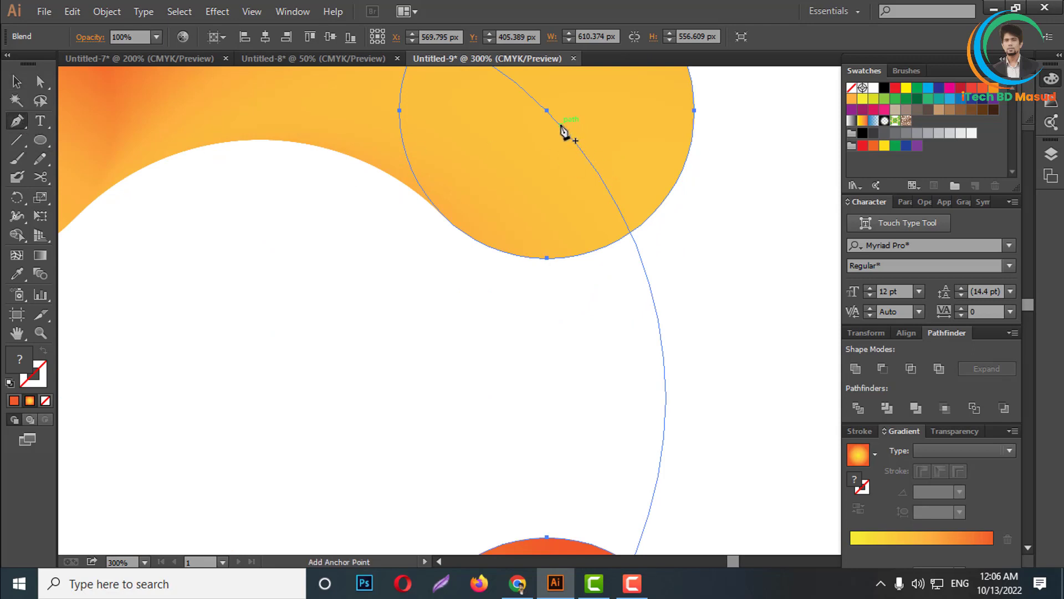
click(562, 128)
scroll(606, 372, down, 2)
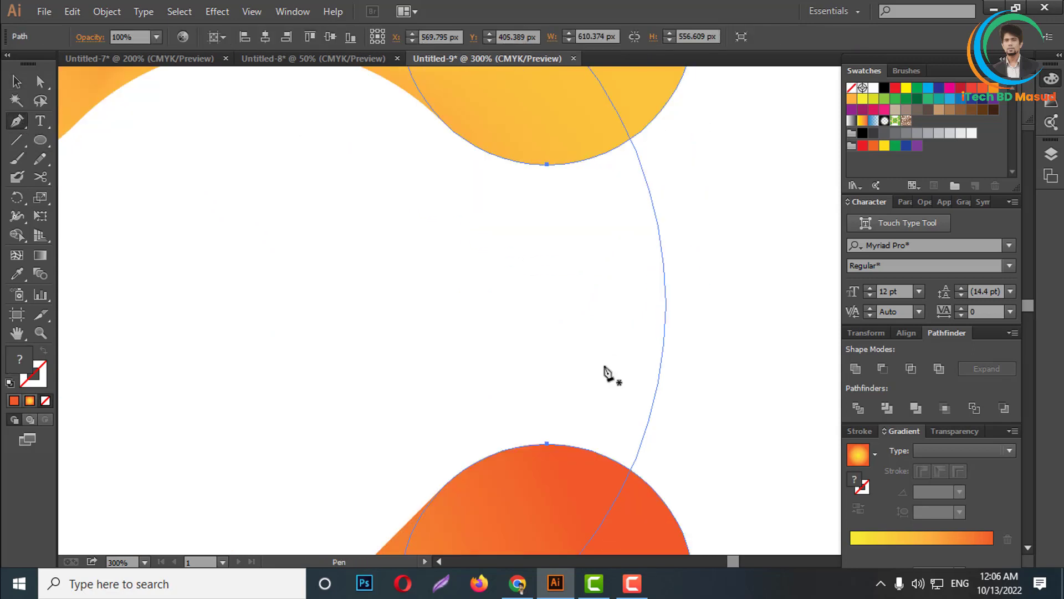
scroll(610, 399, down, 2)
scroll(616, 440, down, 2)
click(561, 409)
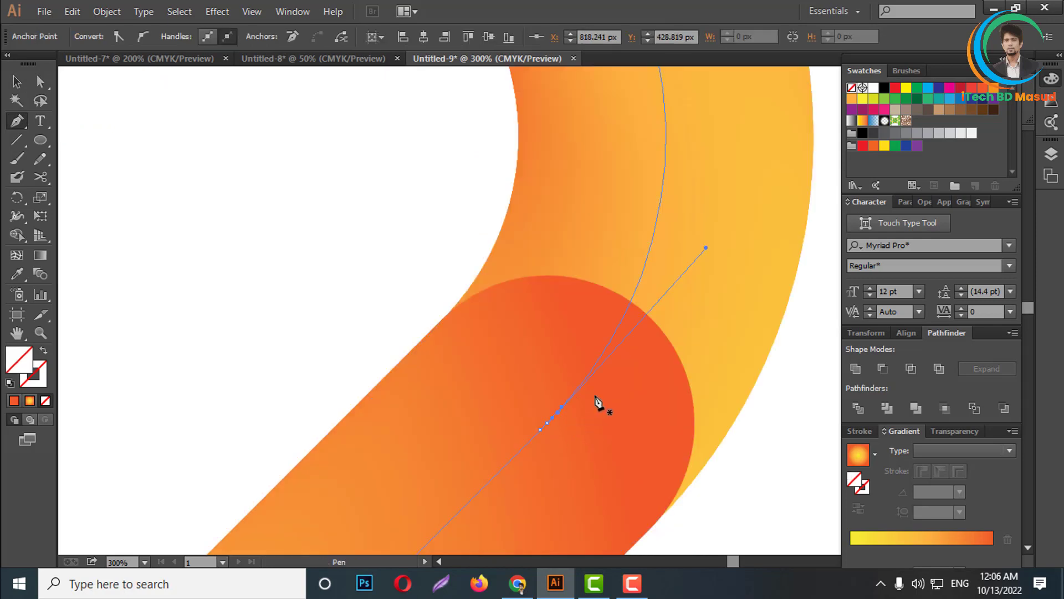
scroll(621, 356, down, 6)
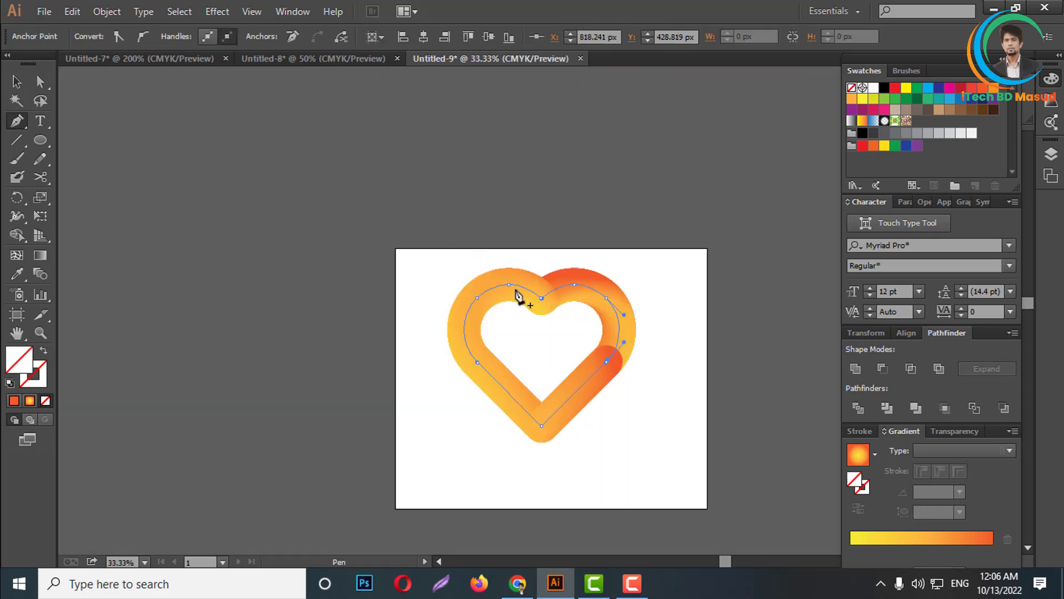
- Deselect, then drag the heart path slightly lower
click(17, 82)
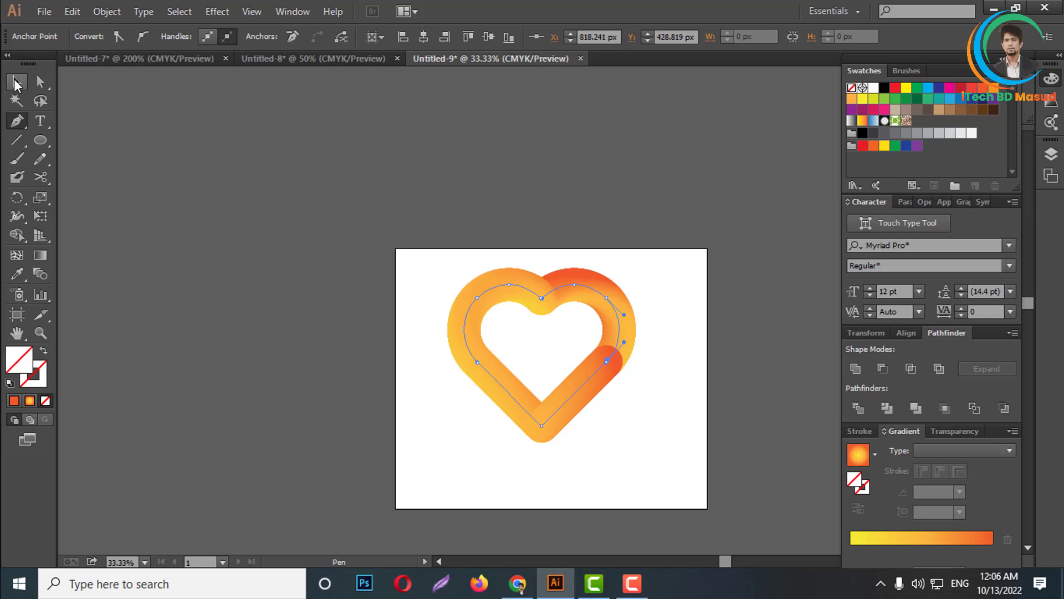
scroll(617, 383, down, 2)
click(627, 377)
drag(564, 328, 564, 362)
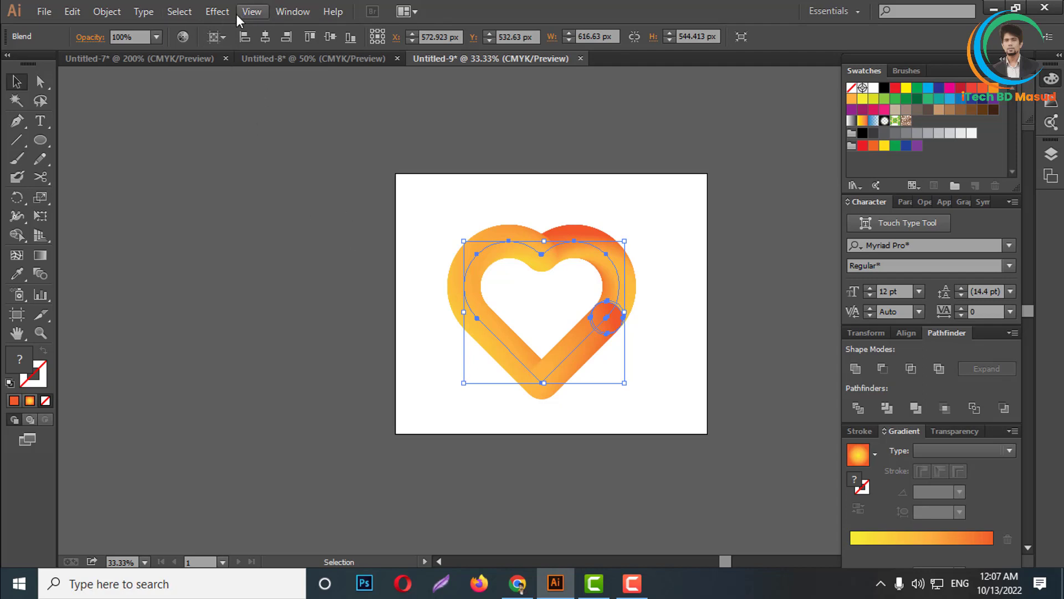
- Bring up the Roughen effect and move its dialog aside to uncover the heart
click(222, 13)
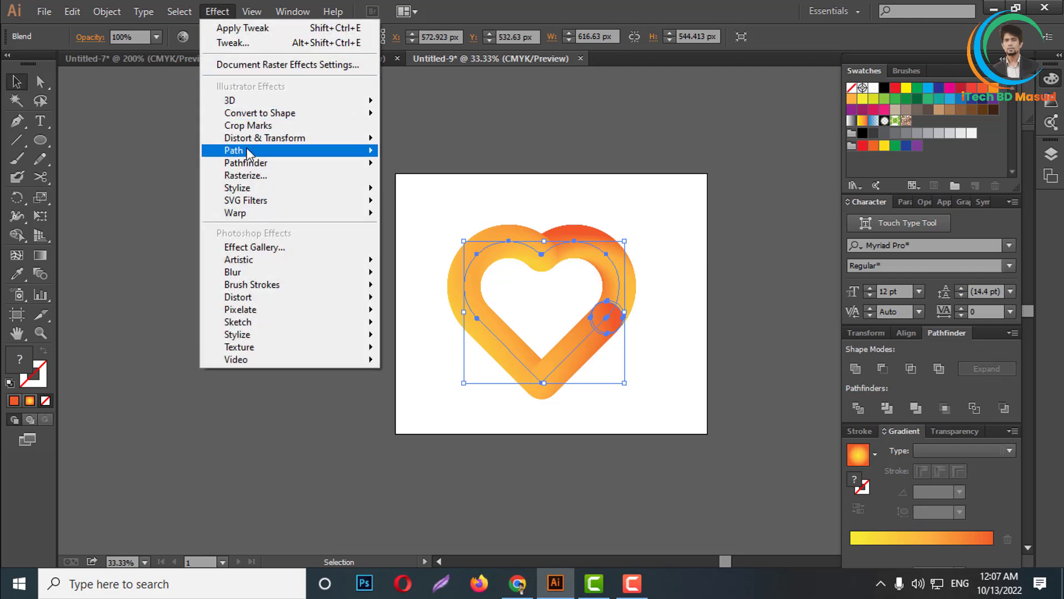
mouse_move(264, 139)
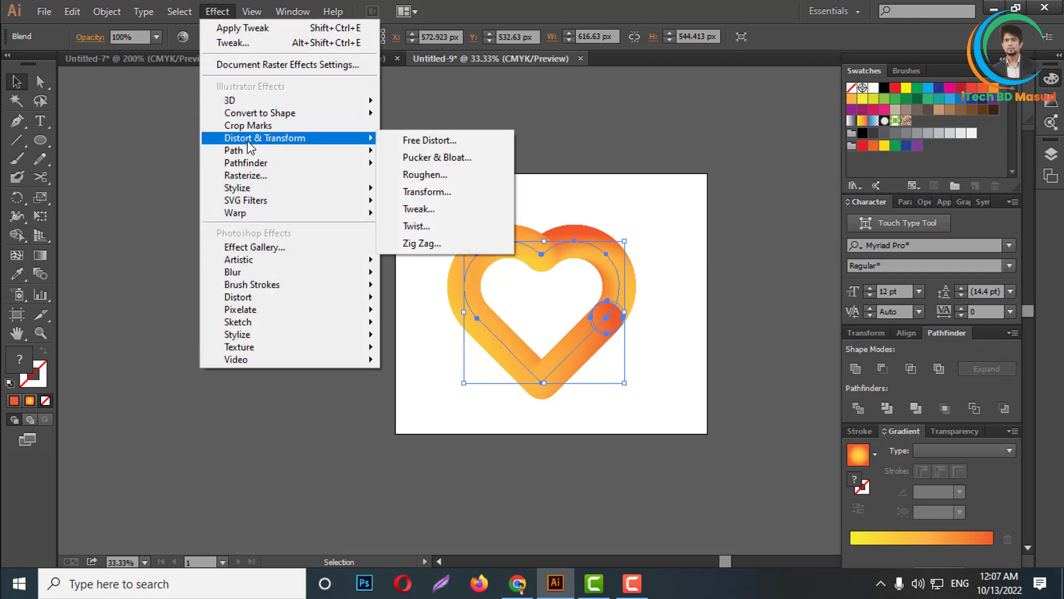
click(426, 176)
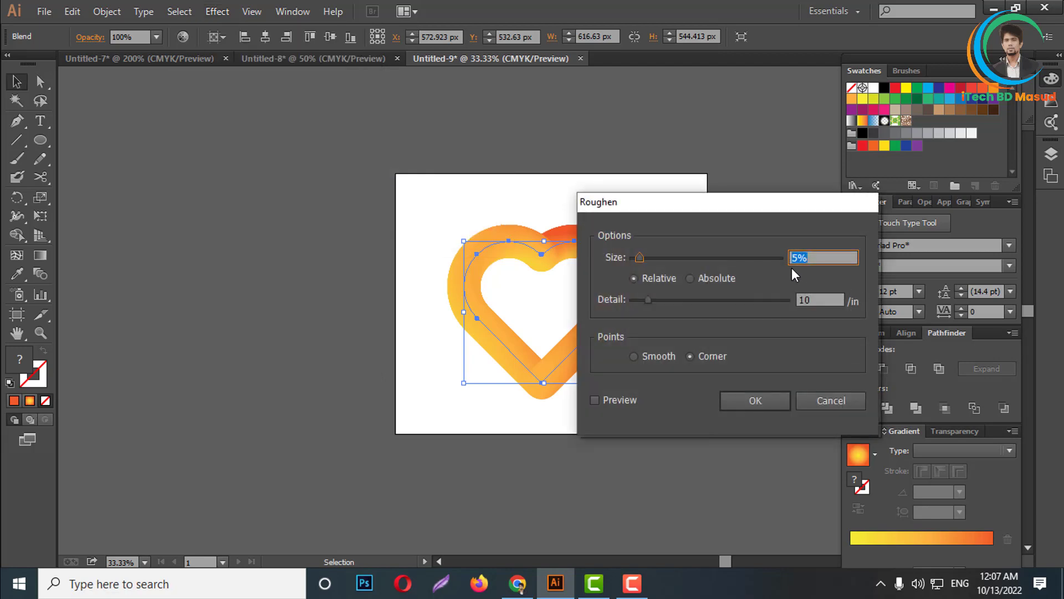
drag(721, 213, 799, 193)
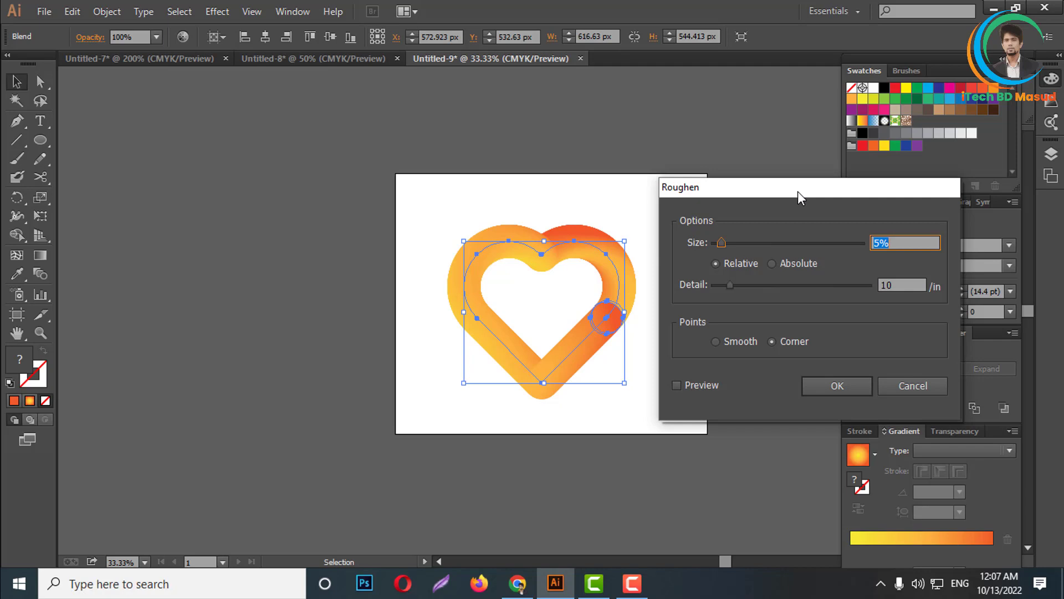
drag(798, 193, 800, 197)
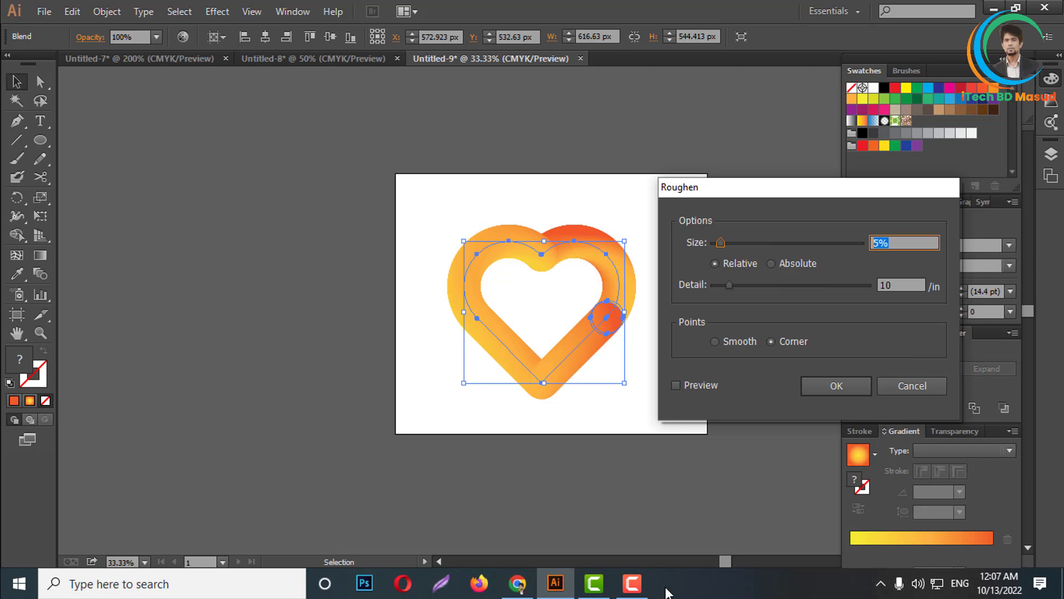
click(632, 583)
click(909, 240)
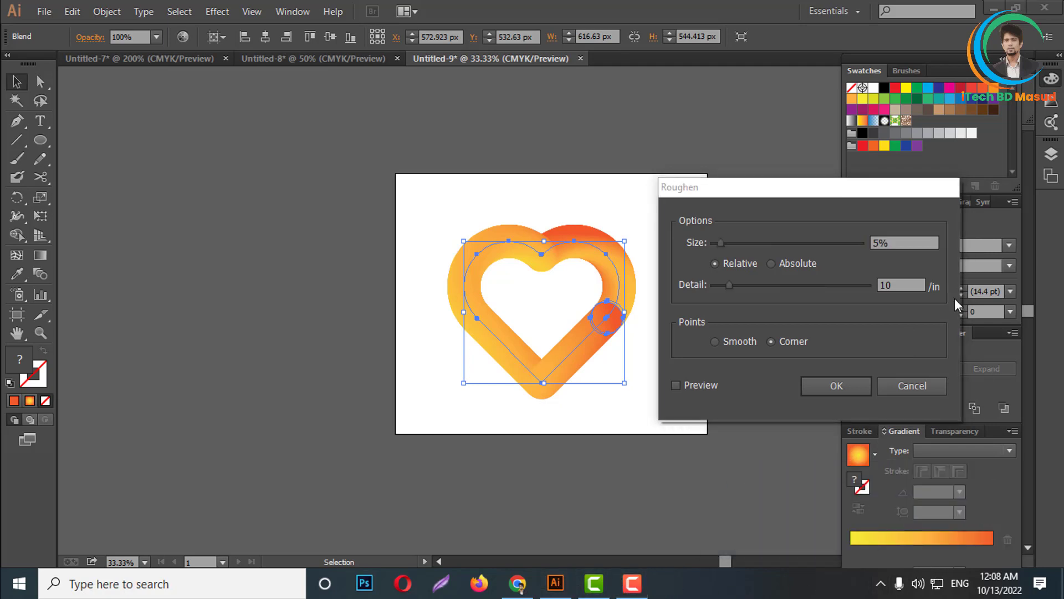
- Apply Roughen with size 30%, detail 51 and smooth points, previewing first
drag(897, 247, 871, 245)
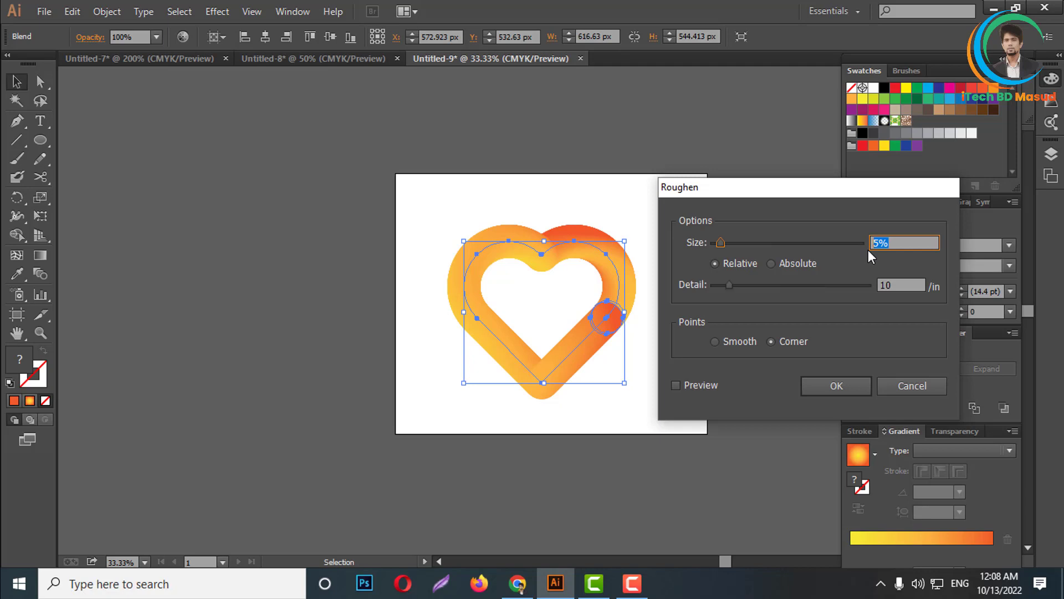
text(3)
text(0)
key(Tab)
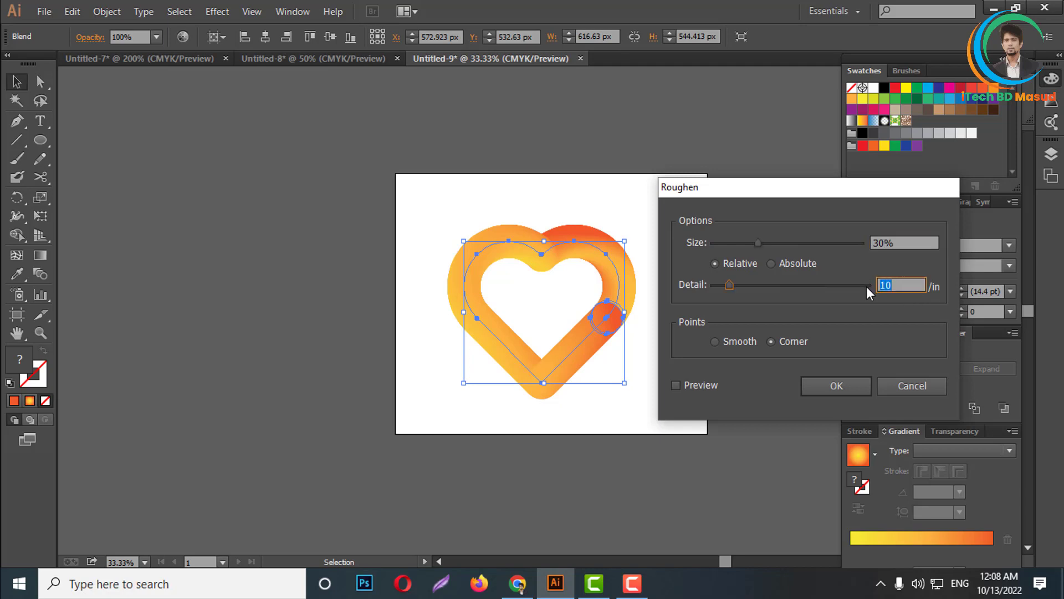
text(51)
click(715, 341)
click(684, 386)
click(691, 388)
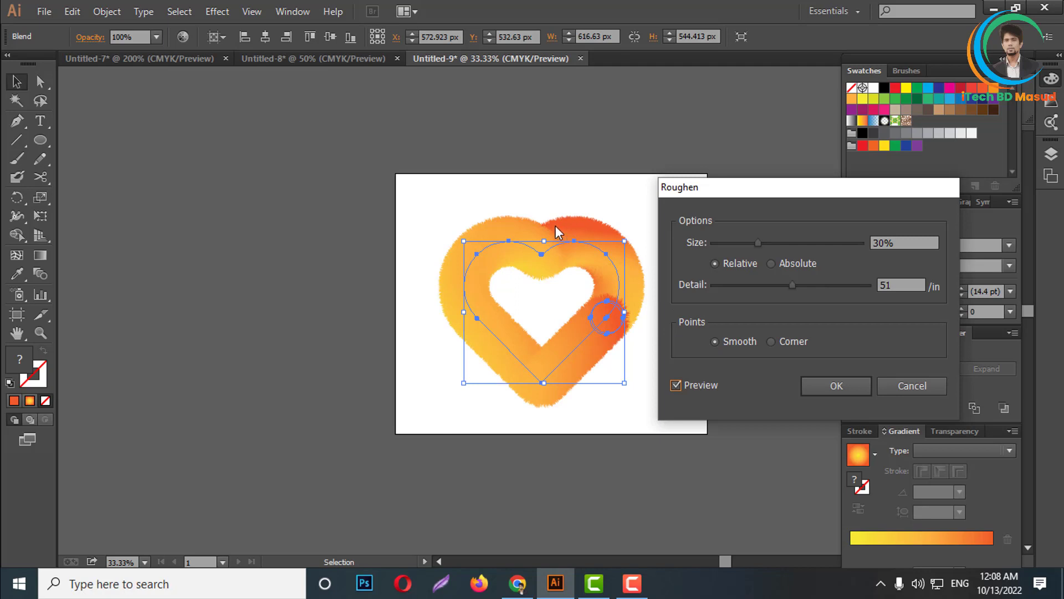
click(840, 387)
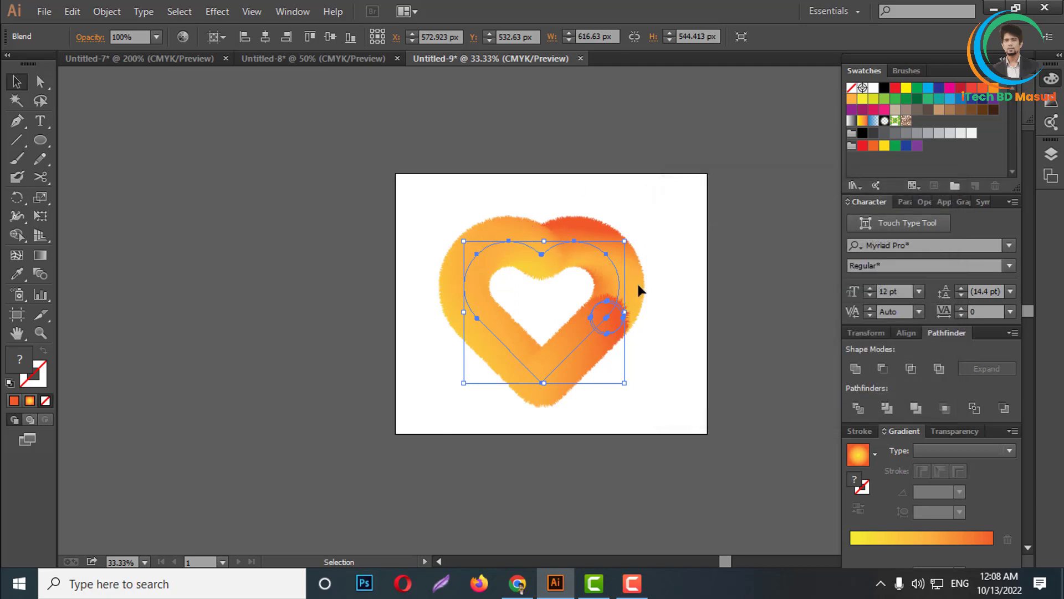
- Zoom in on the roughened fur edges, zoom back out, and bring up the blend commands
scroll(553, 347, up, 4)
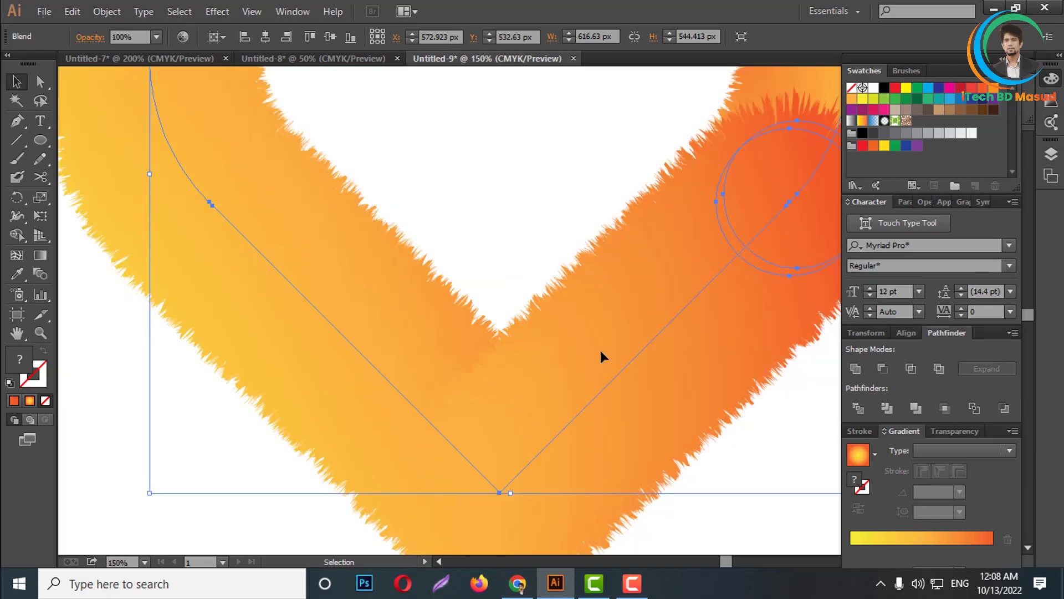
scroll(598, 341, down, 1)
scroll(567, 333, down, 1)
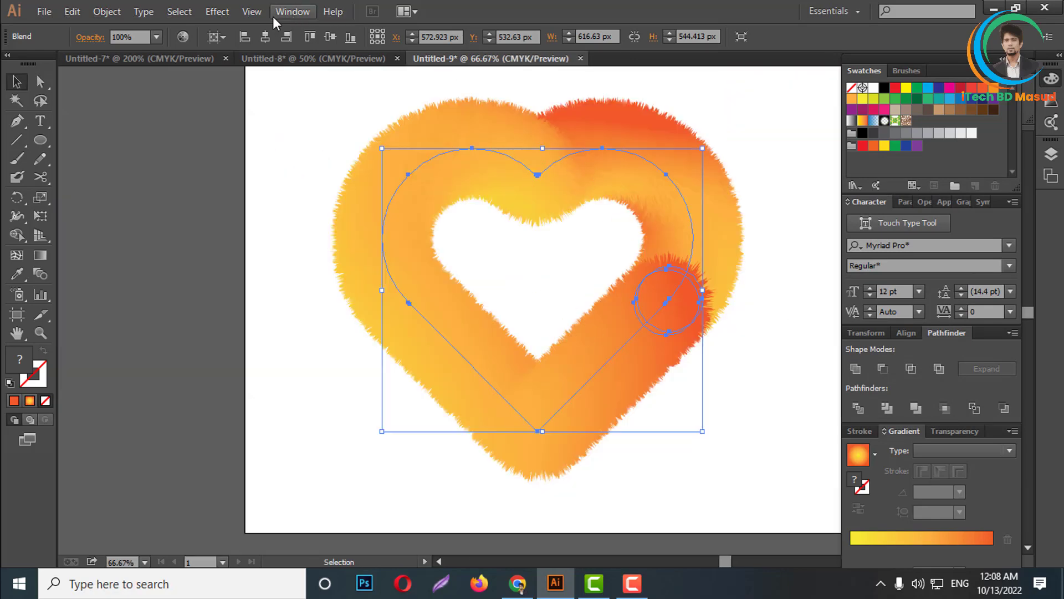
click(217, 12)
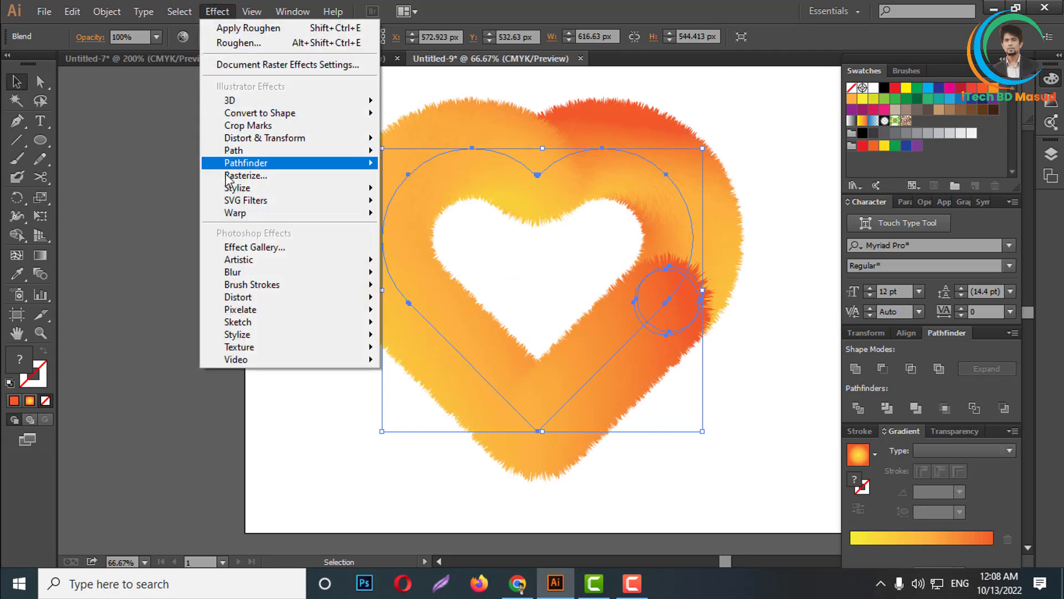
mouse_move(106, 11)
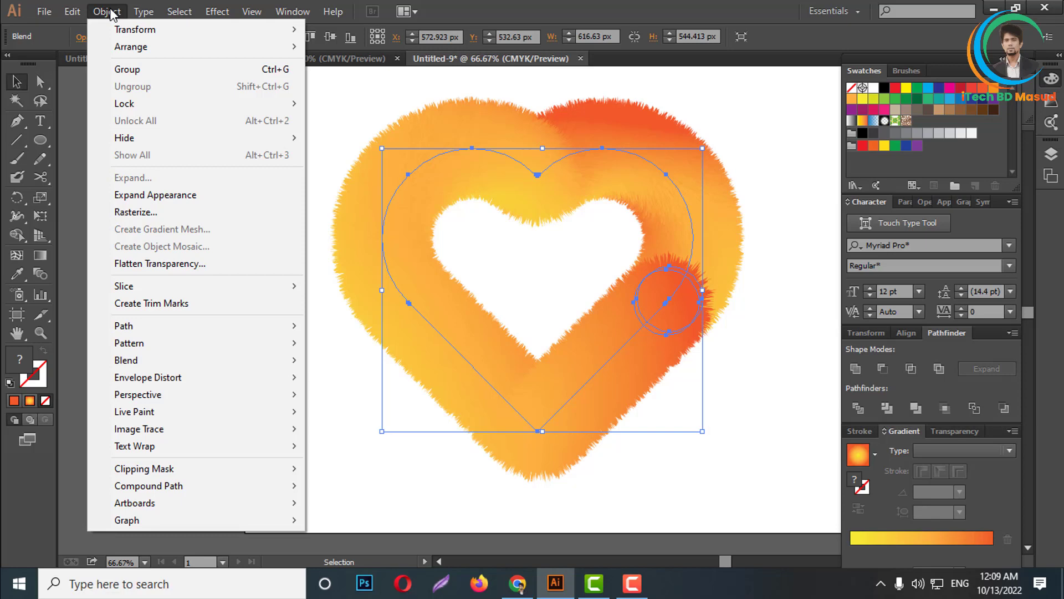
mouse_move(125, 361)
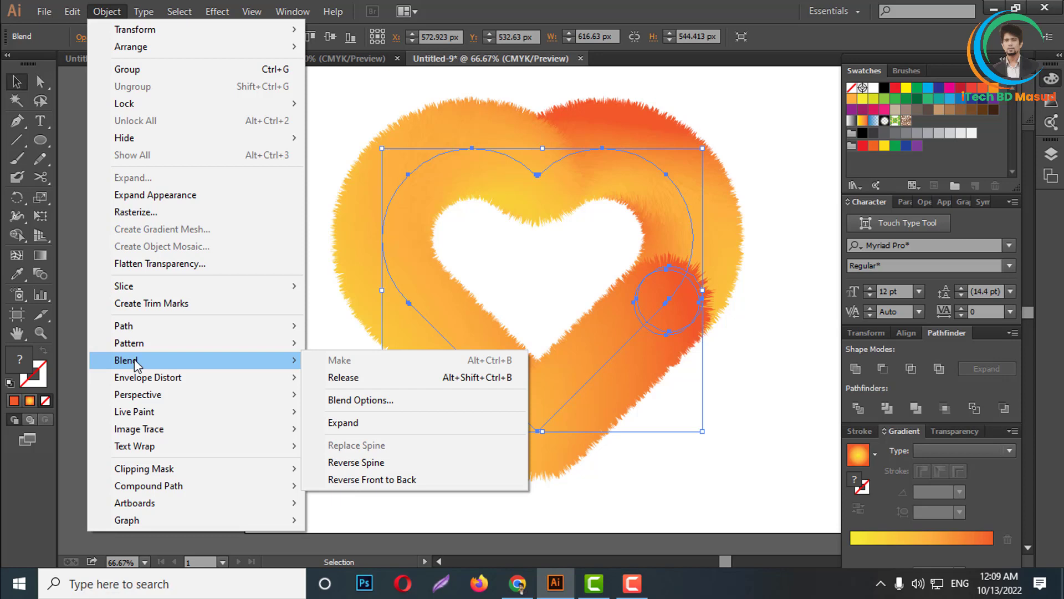
- Reduce the heart blend from 1000 to 400 specified steps, previewing, then review the result
click(361, 400)
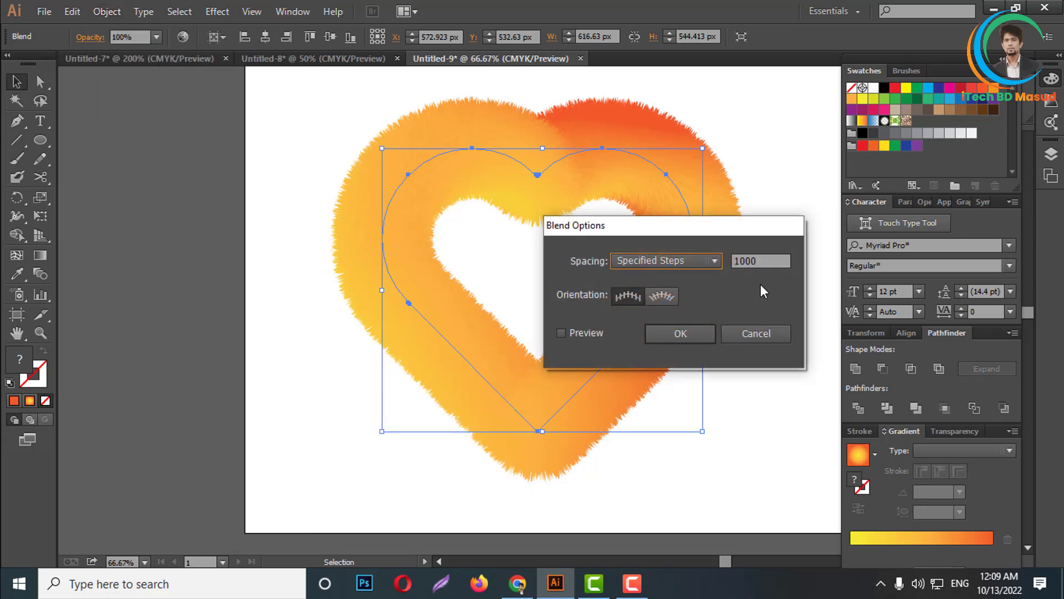
click(693, 261)
click(661, 293)
key(Tab)
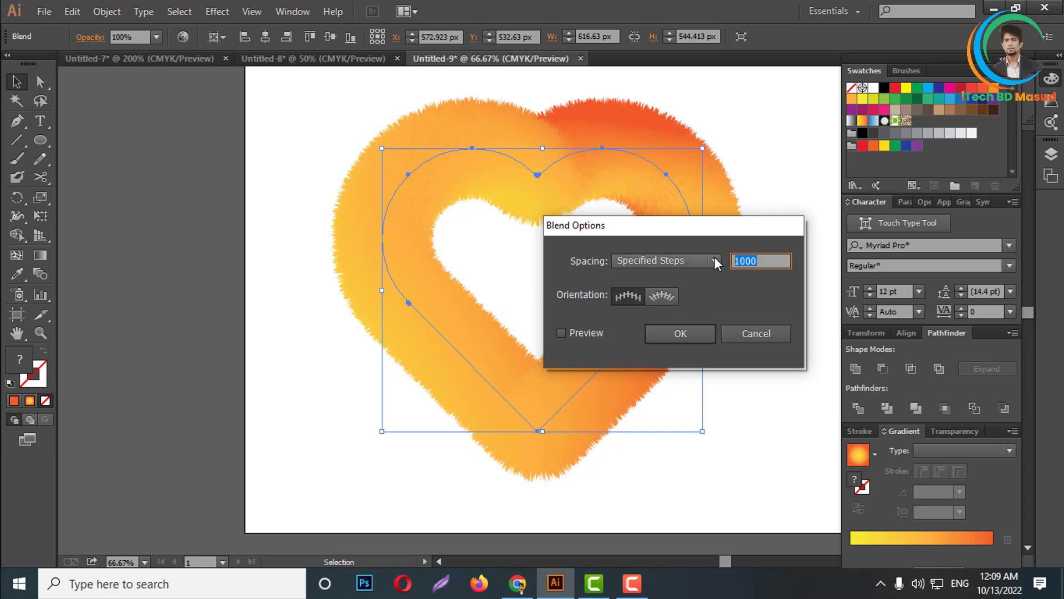
text(400)
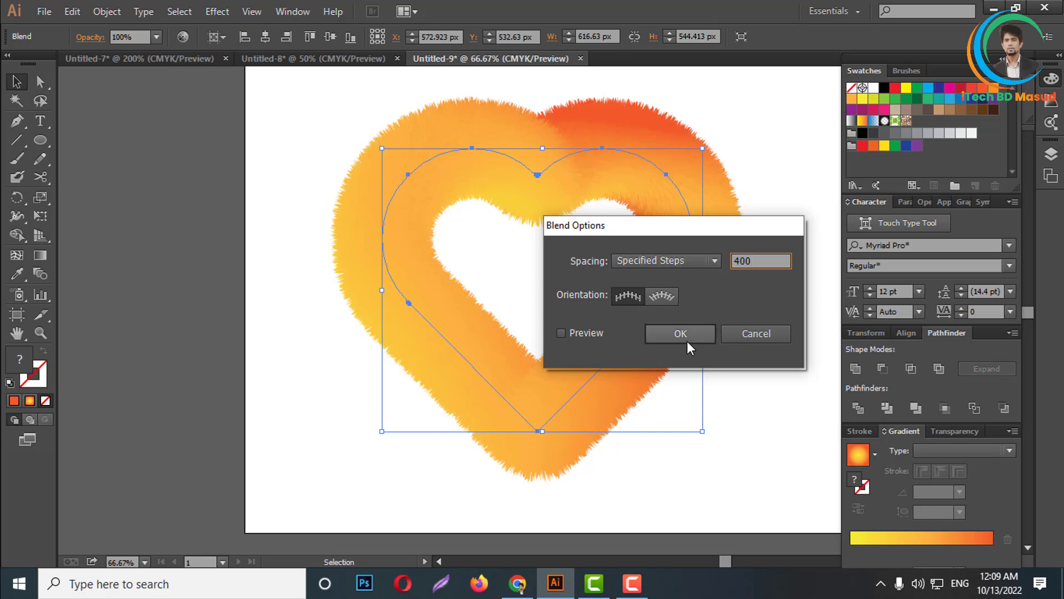
click(580, 337)
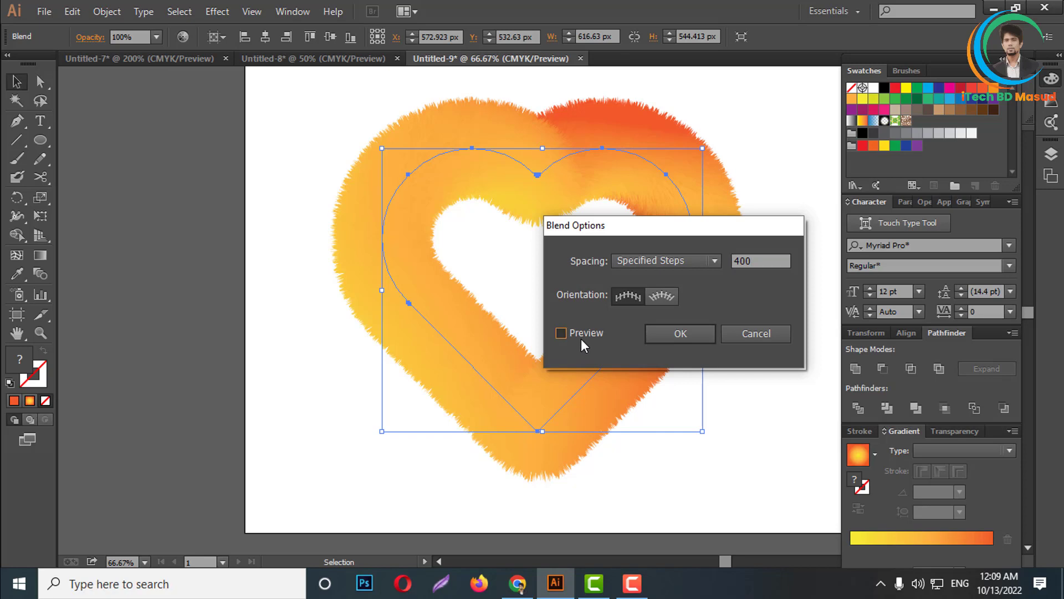
click(680, 334)
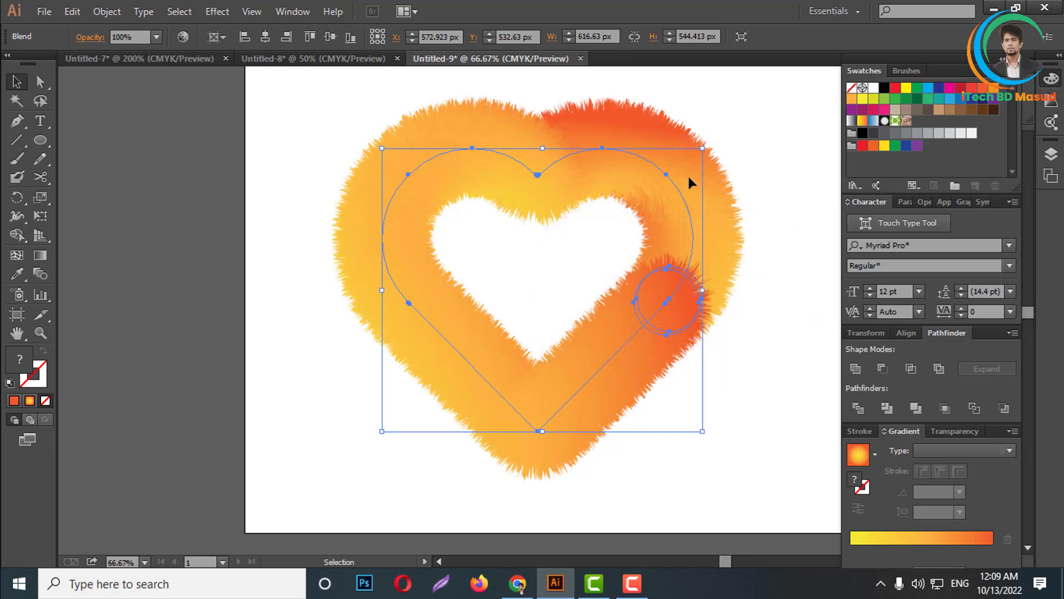
scroll(657, 199, up, 2)
scroll(686, 224, up, 1)
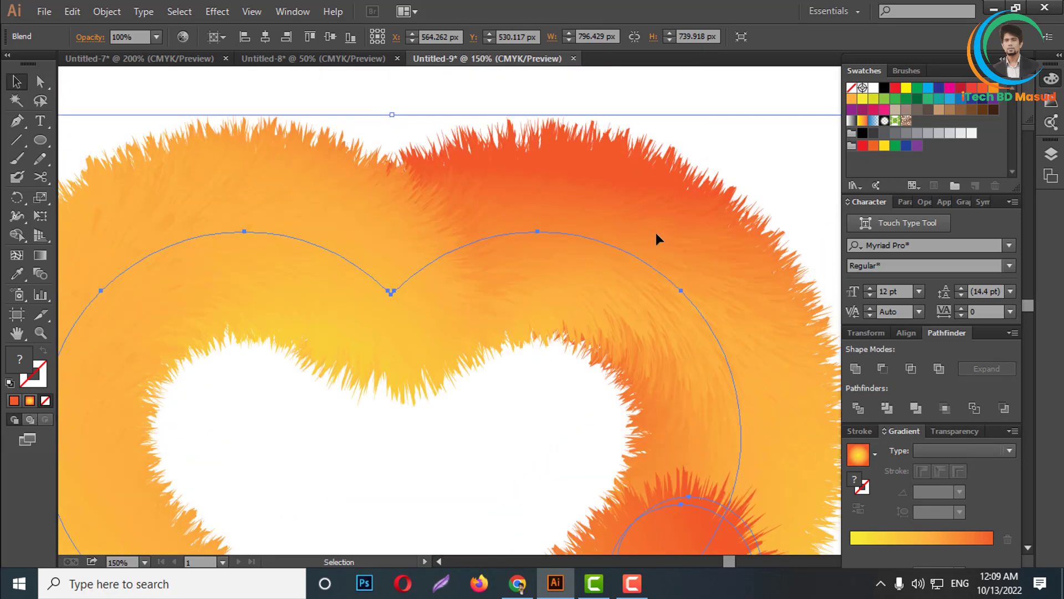
scroll(656, 232, up, 1)
scroll(594, 202, down, 5)
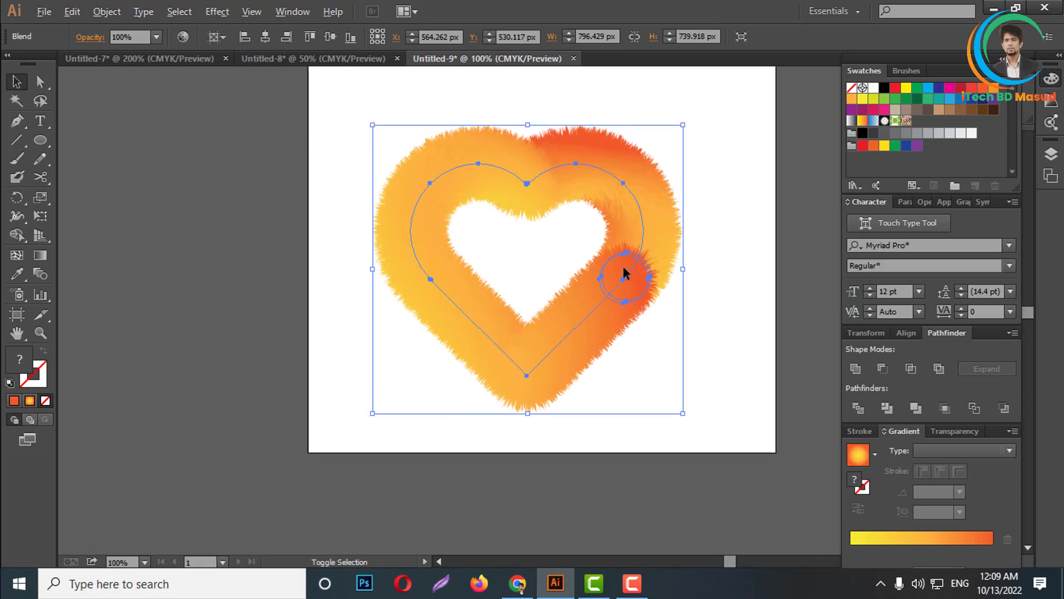
scroll(663, 241, up, 2)
scroll(617, 211, down, 3)
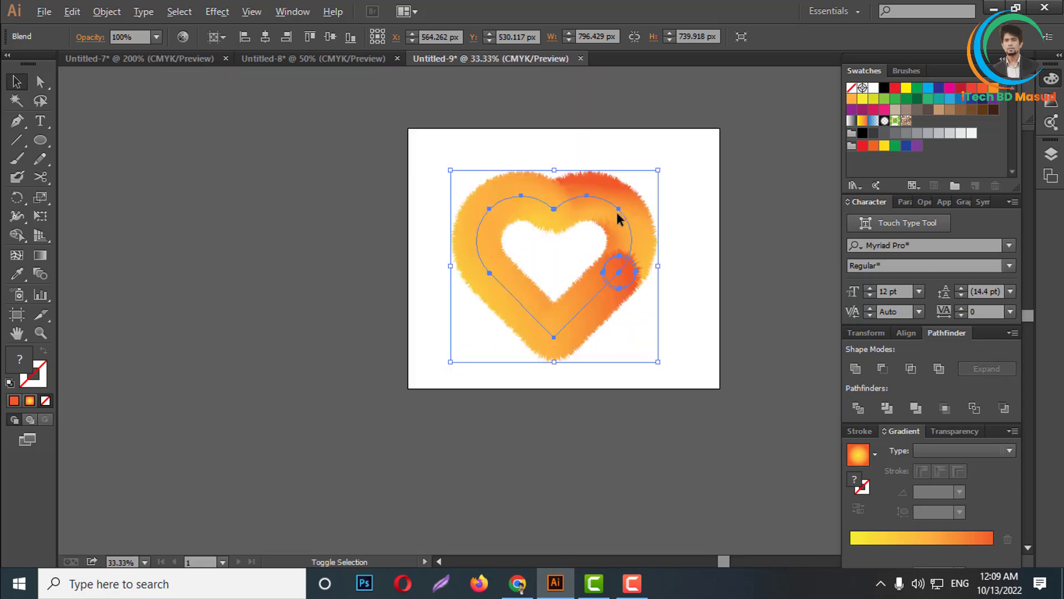
- Deselect the fuzzy gradient heart and zoom in and out to review it on the artboard
click(667, 239)
scroll(627, 252, up, 2)
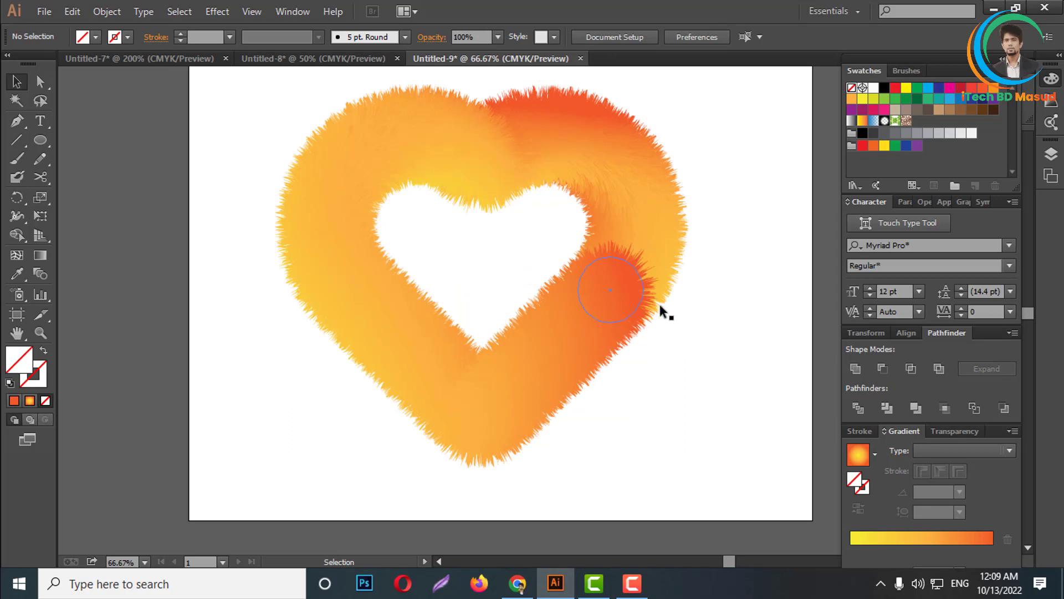
scroll(598, 302, down, 1)
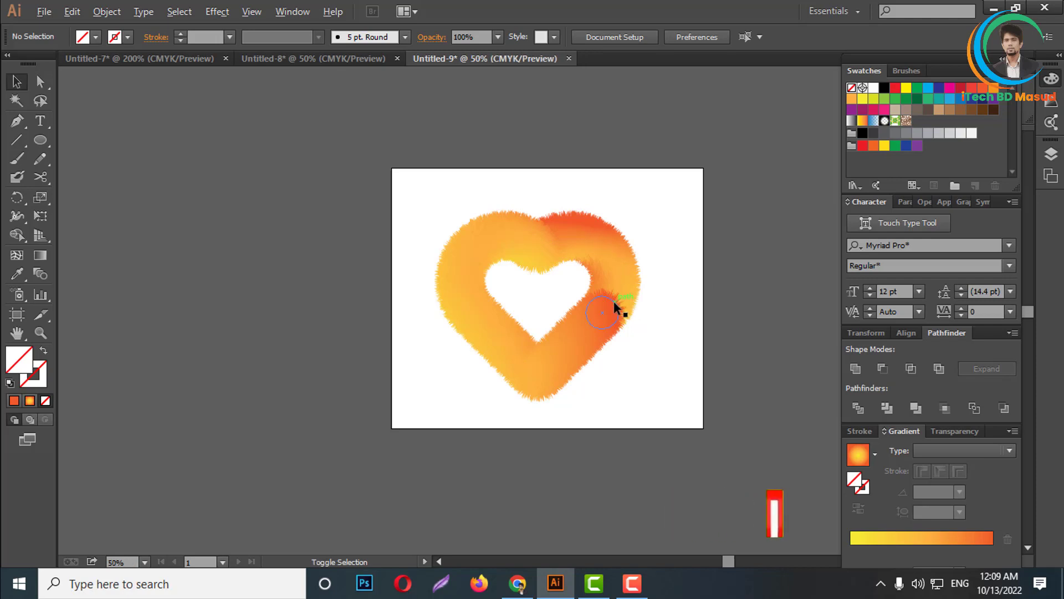
scroll(614, 301, up, 1)
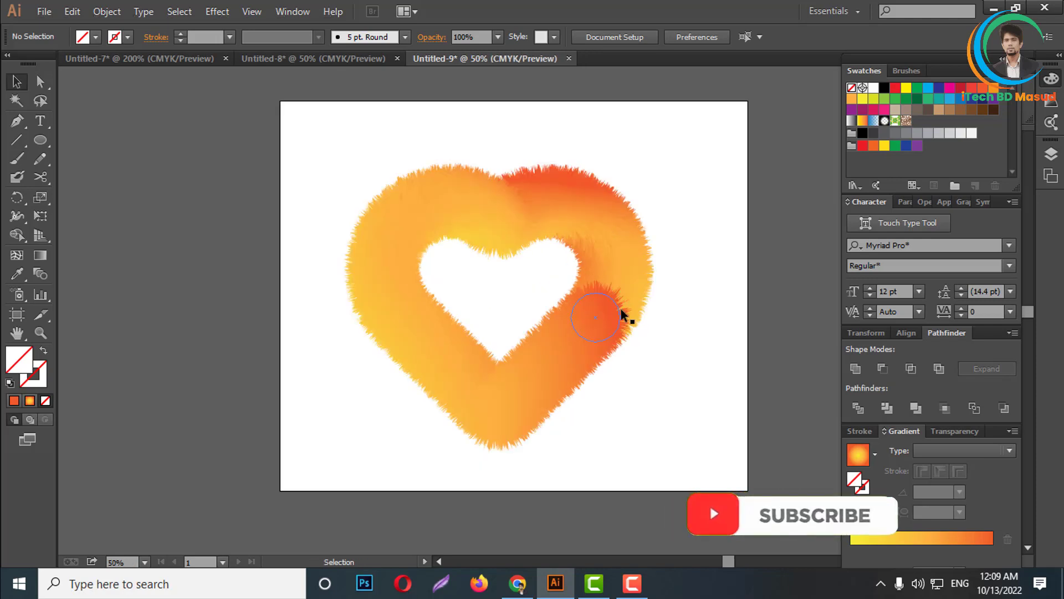